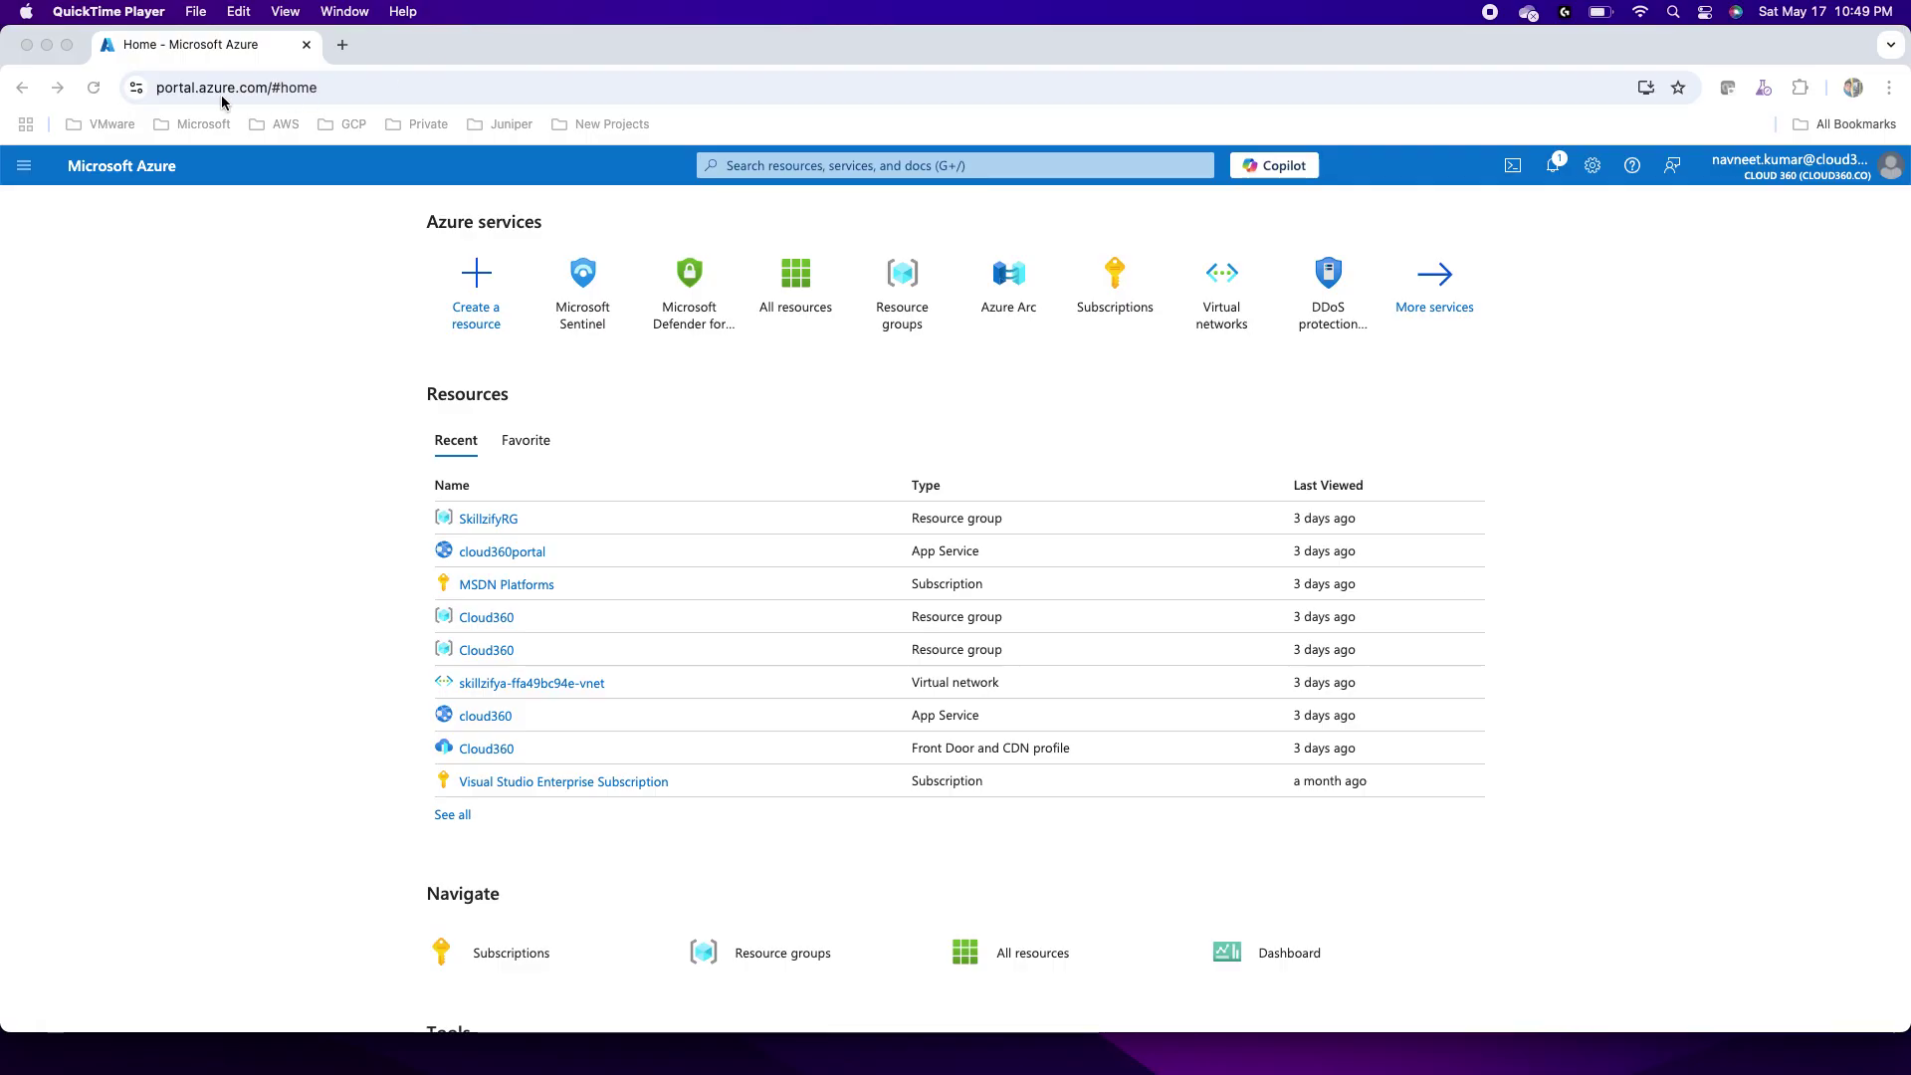
# Step: Search 'sen', open Microsoft Sentinel, and select the 'sentinel' workspace
pyautogui.click(758, 165)
pyautogui.write('sen')
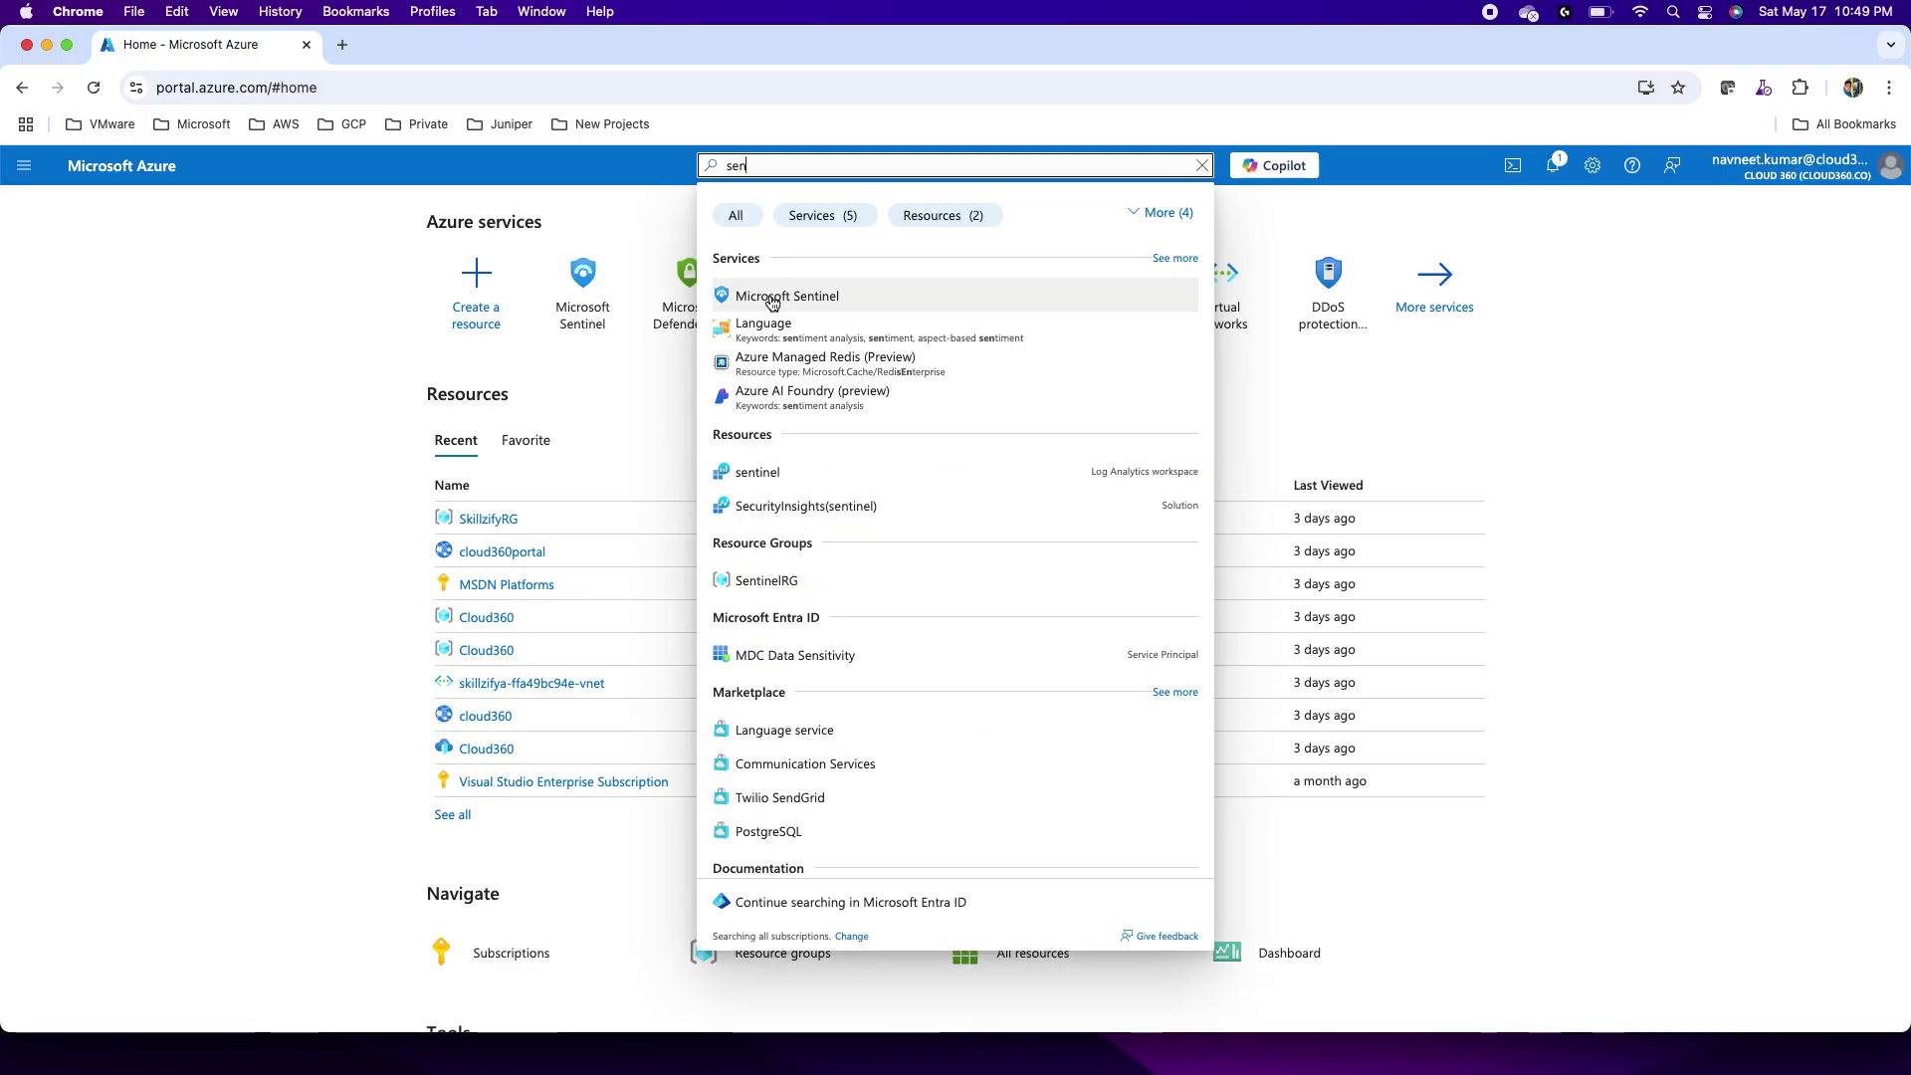
pyautogui.click(768, 296)
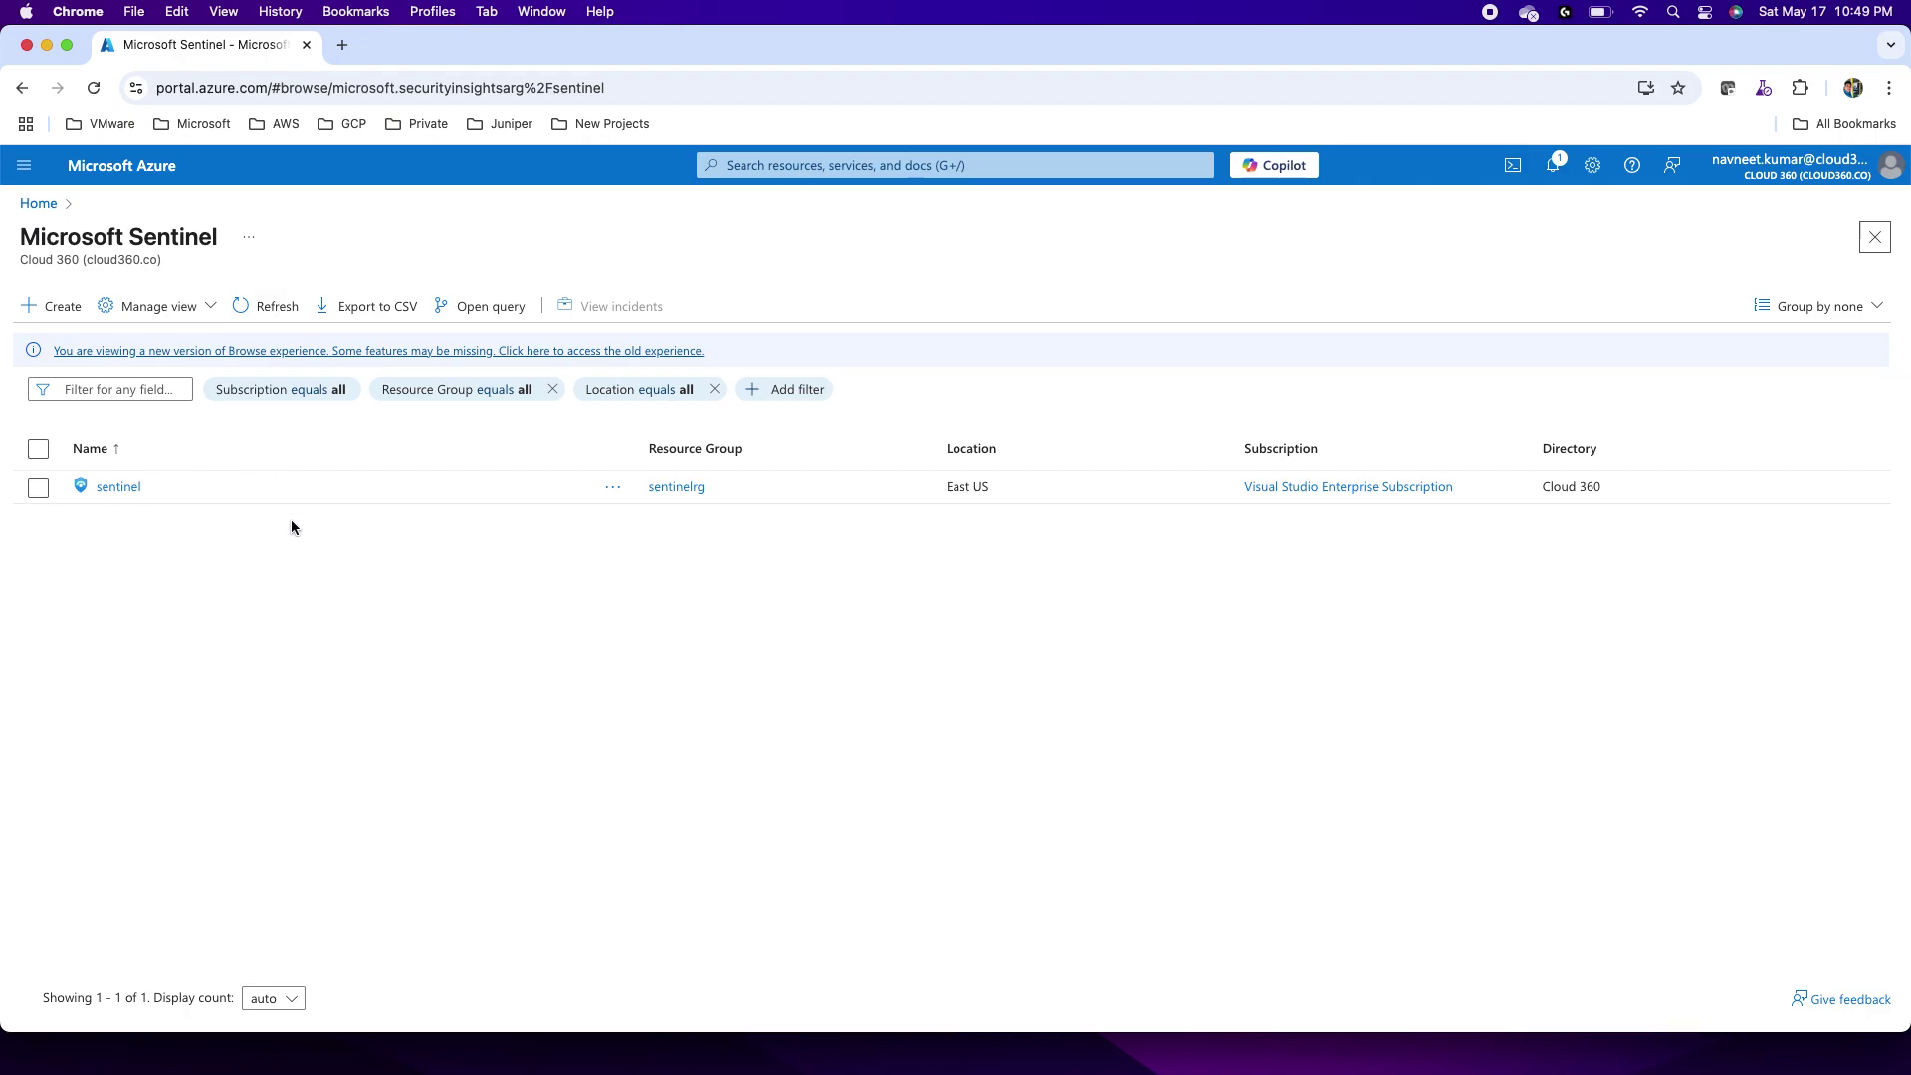
pyautogui.click(117, 487)
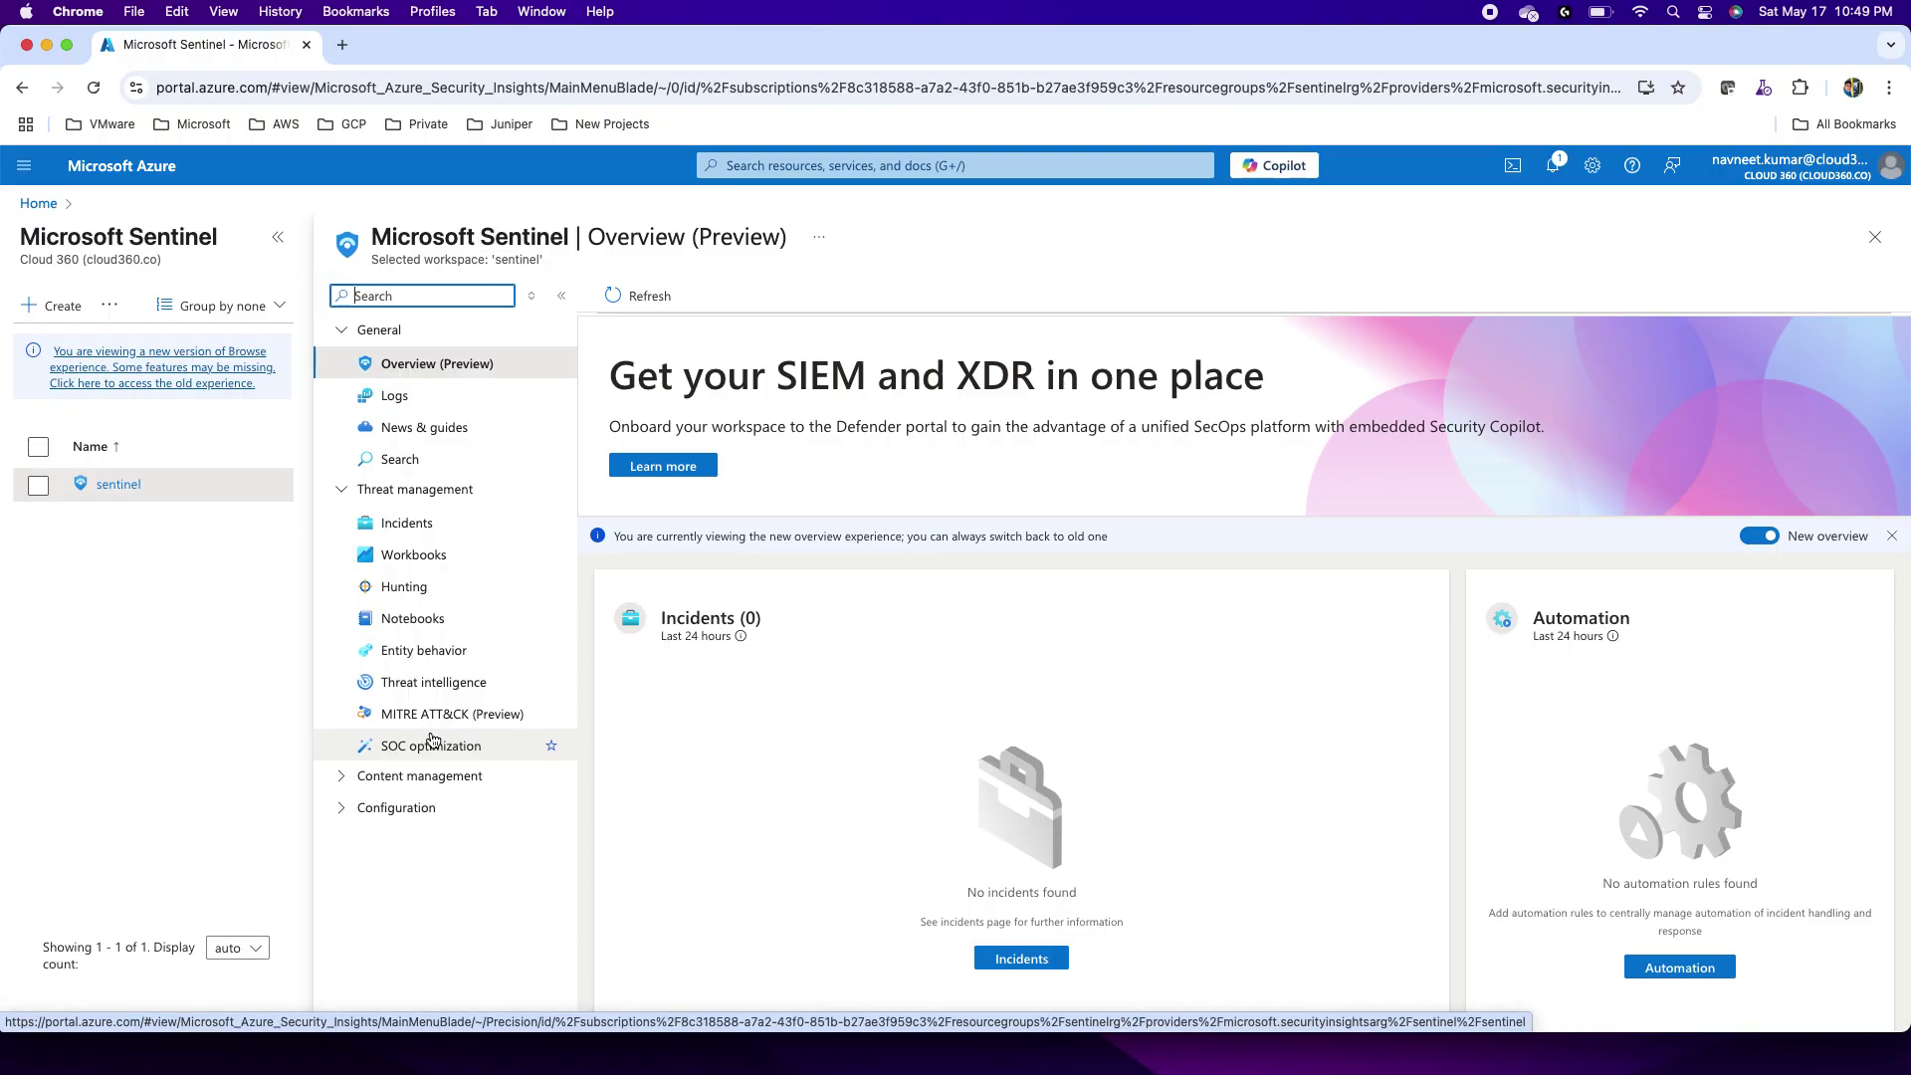
# Step: Go to Configuration > Automation and expand the Create menu for new rules and playbooks
pyautogui.click(341, 806)
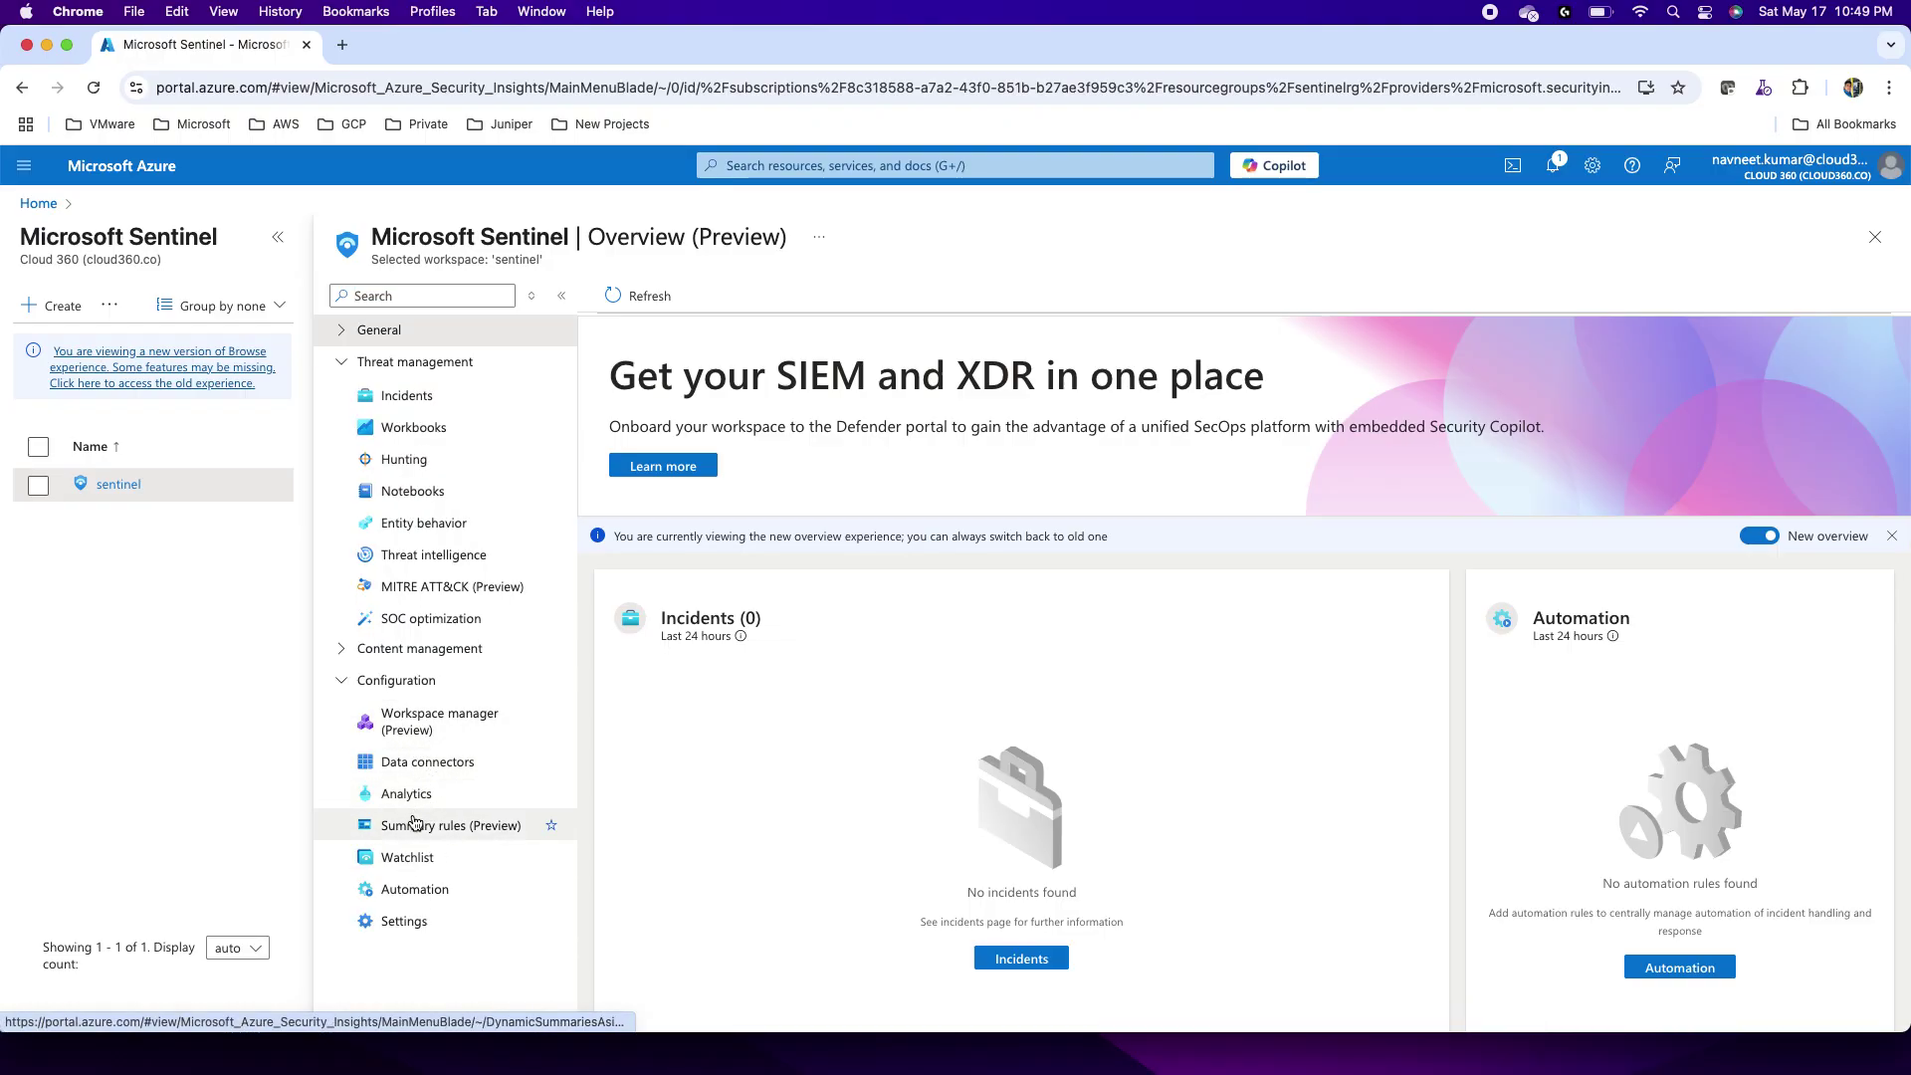
pyautogui.click(426, 890)
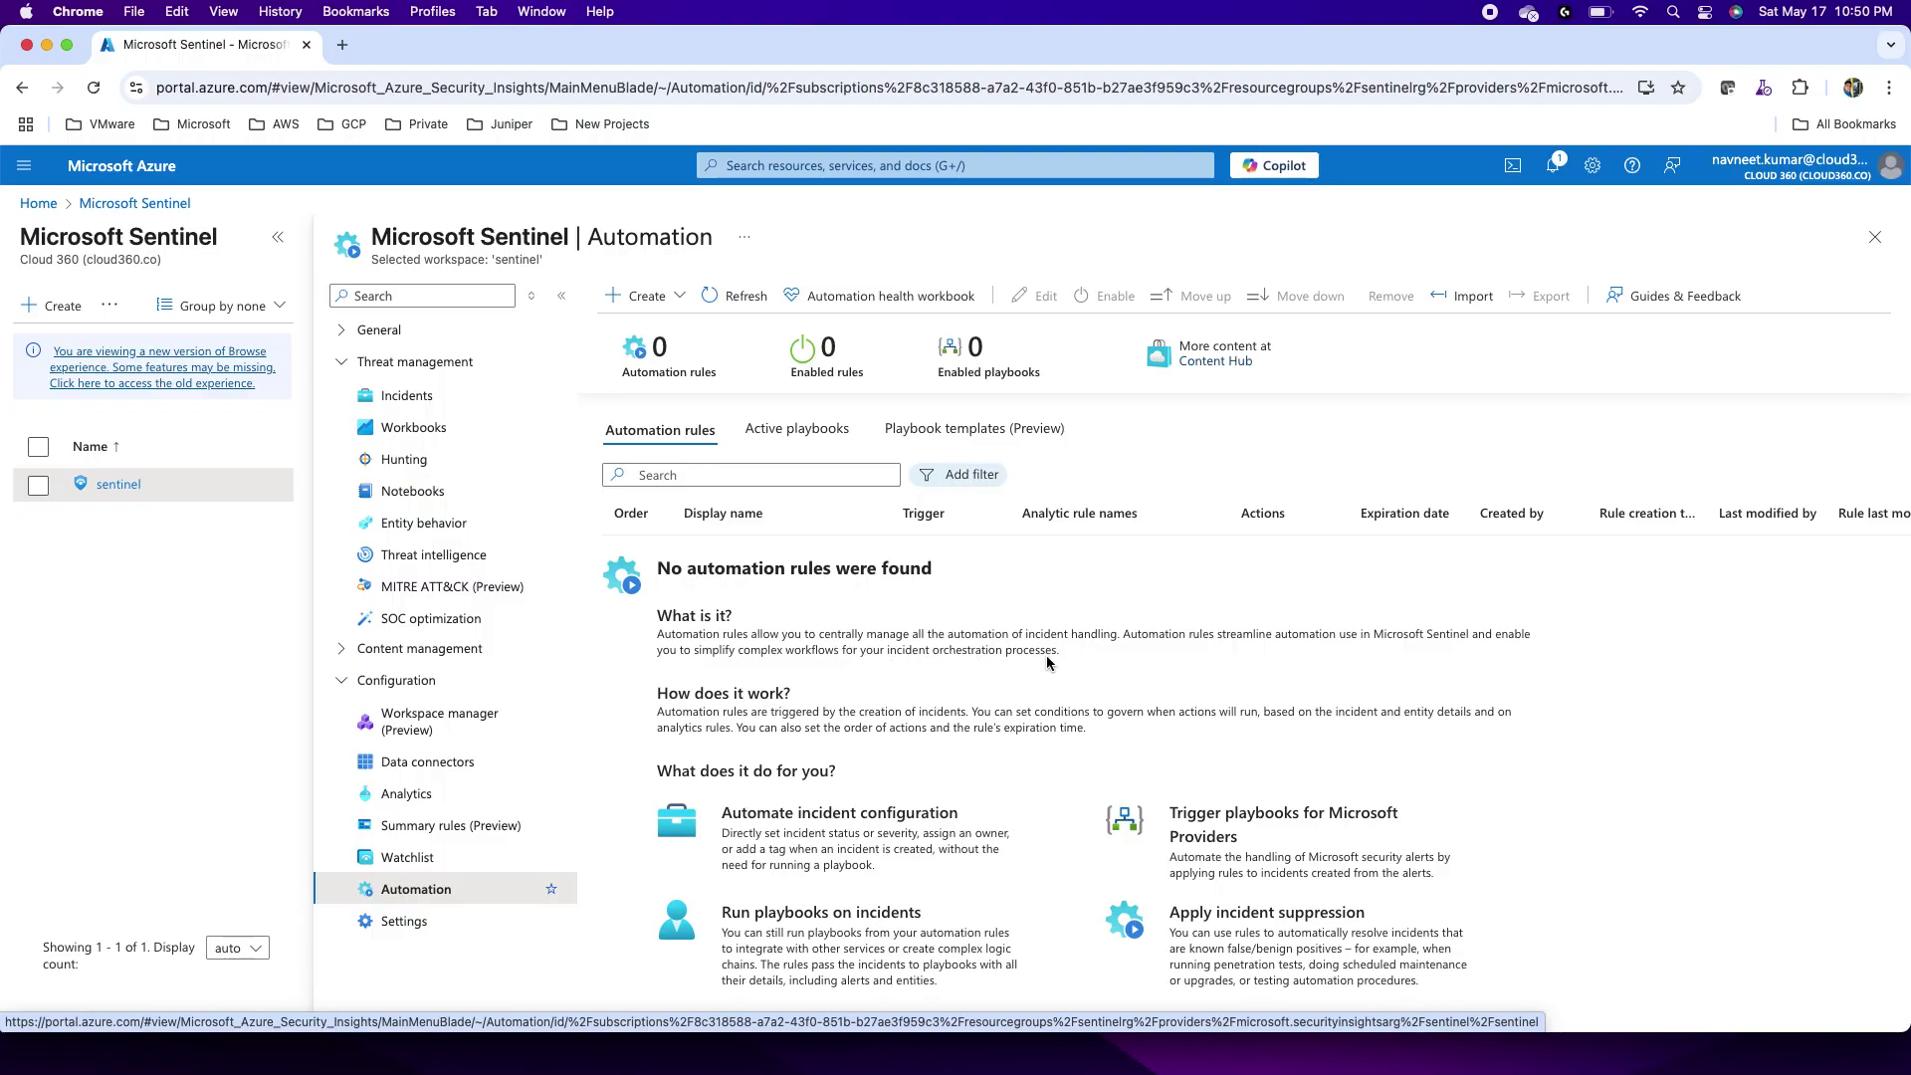
pyautogui.click(645, 297)
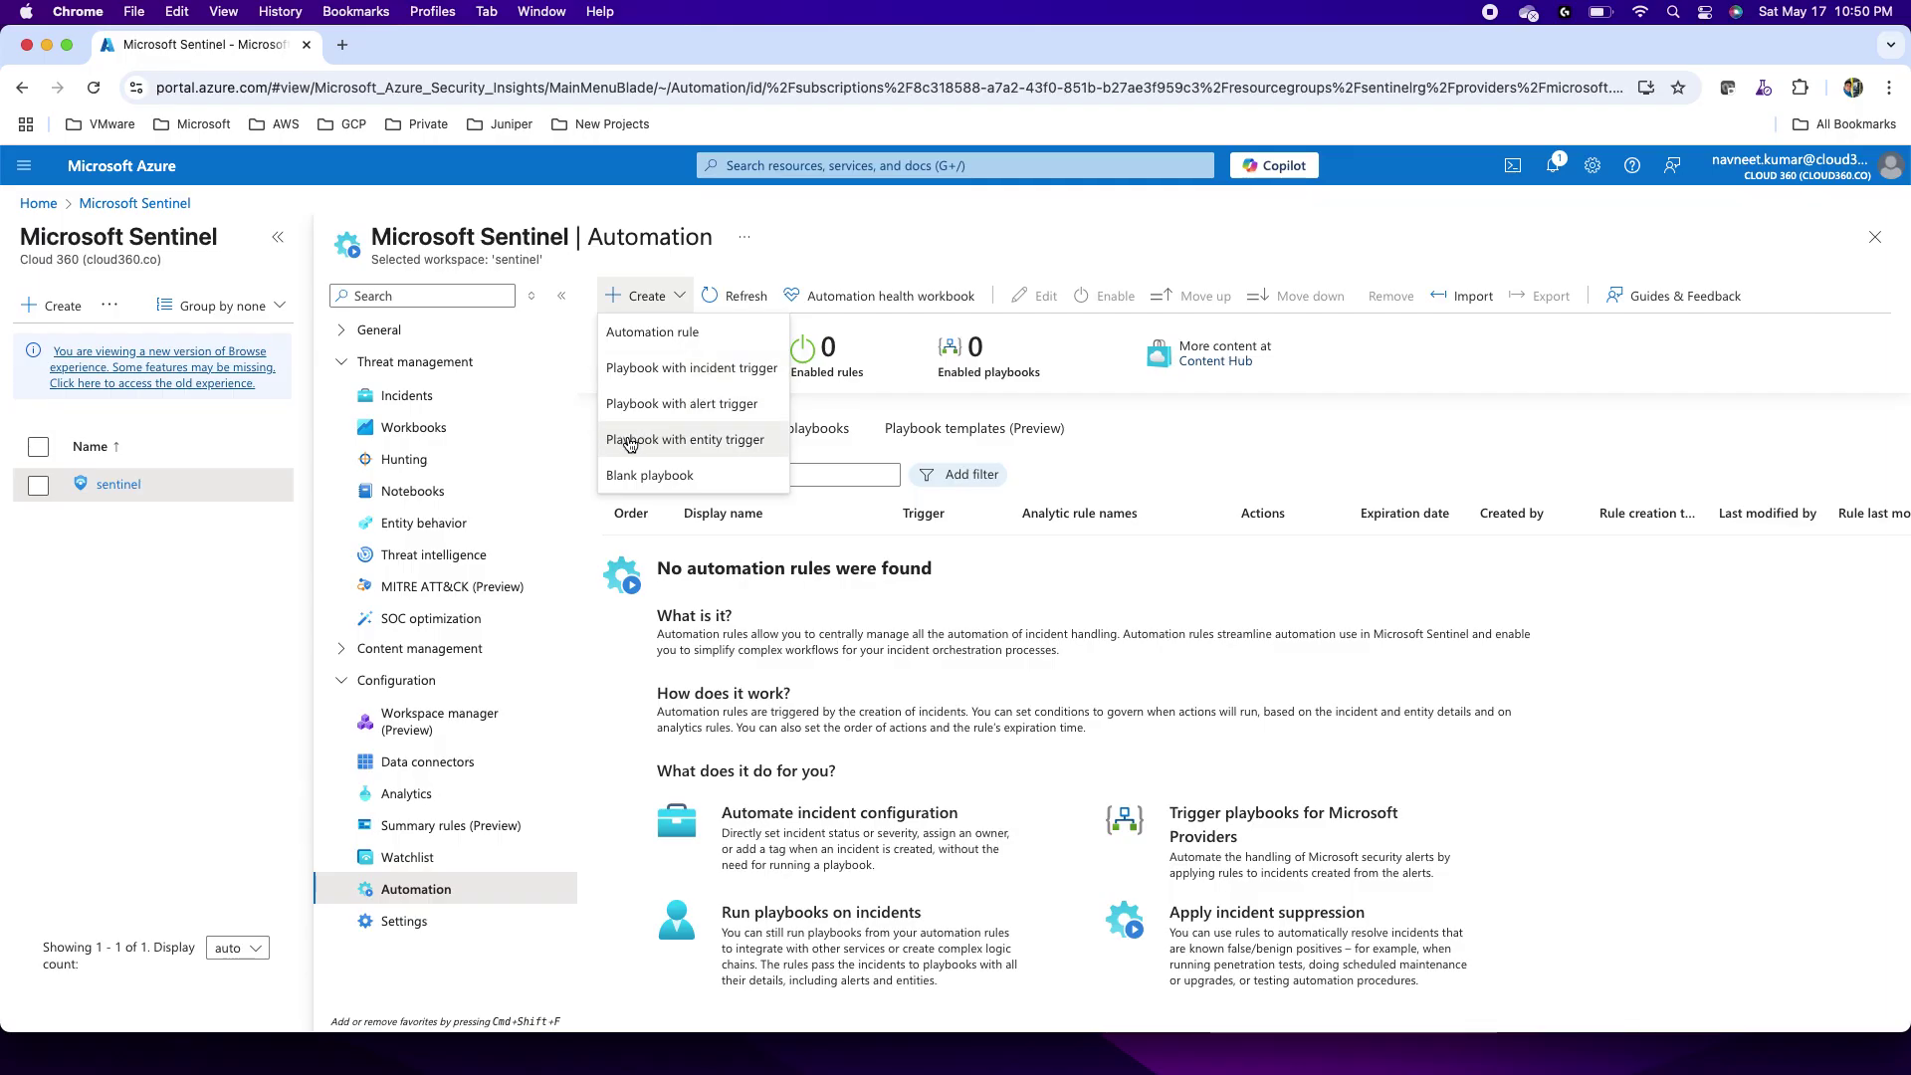
# Step: Start a blank playbook with the Consumption multi-tenant hosting plan
pyautogui.click(698, 482)
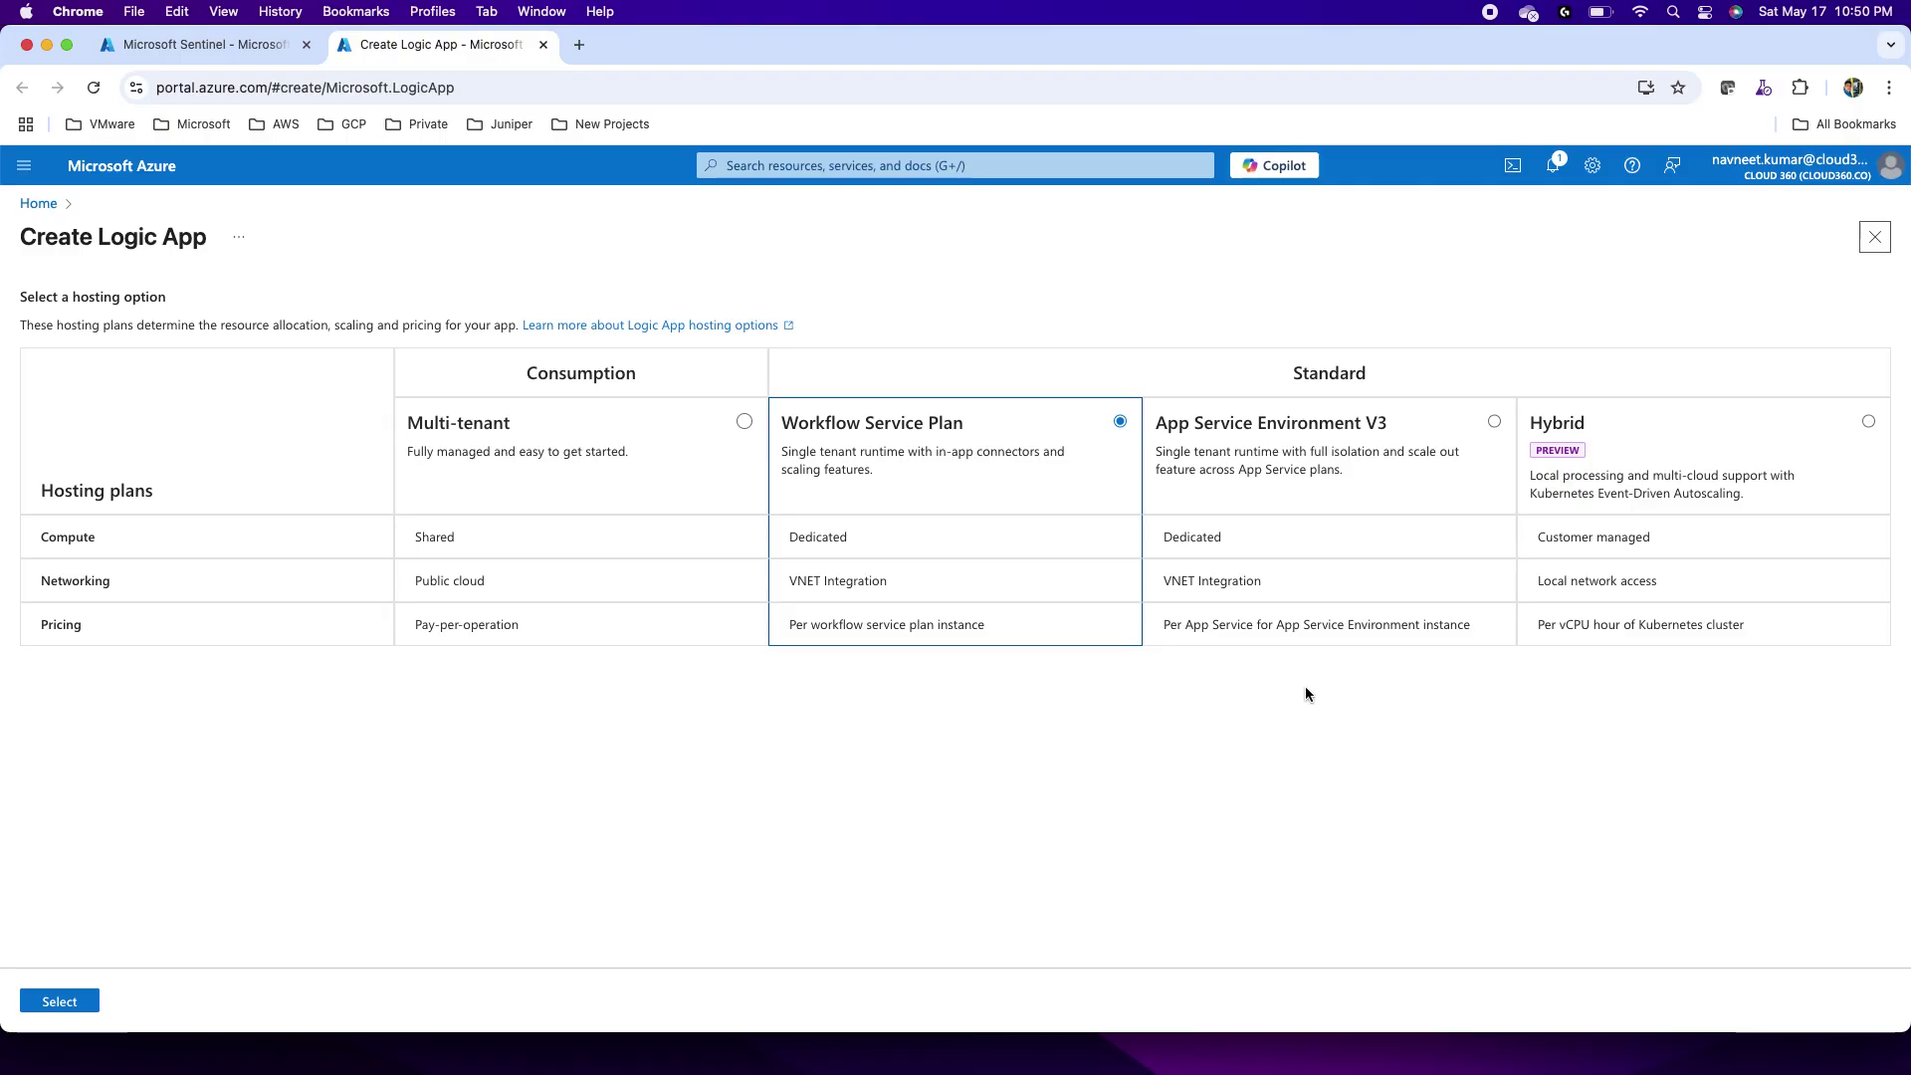
pyautogui.click(743, 422)
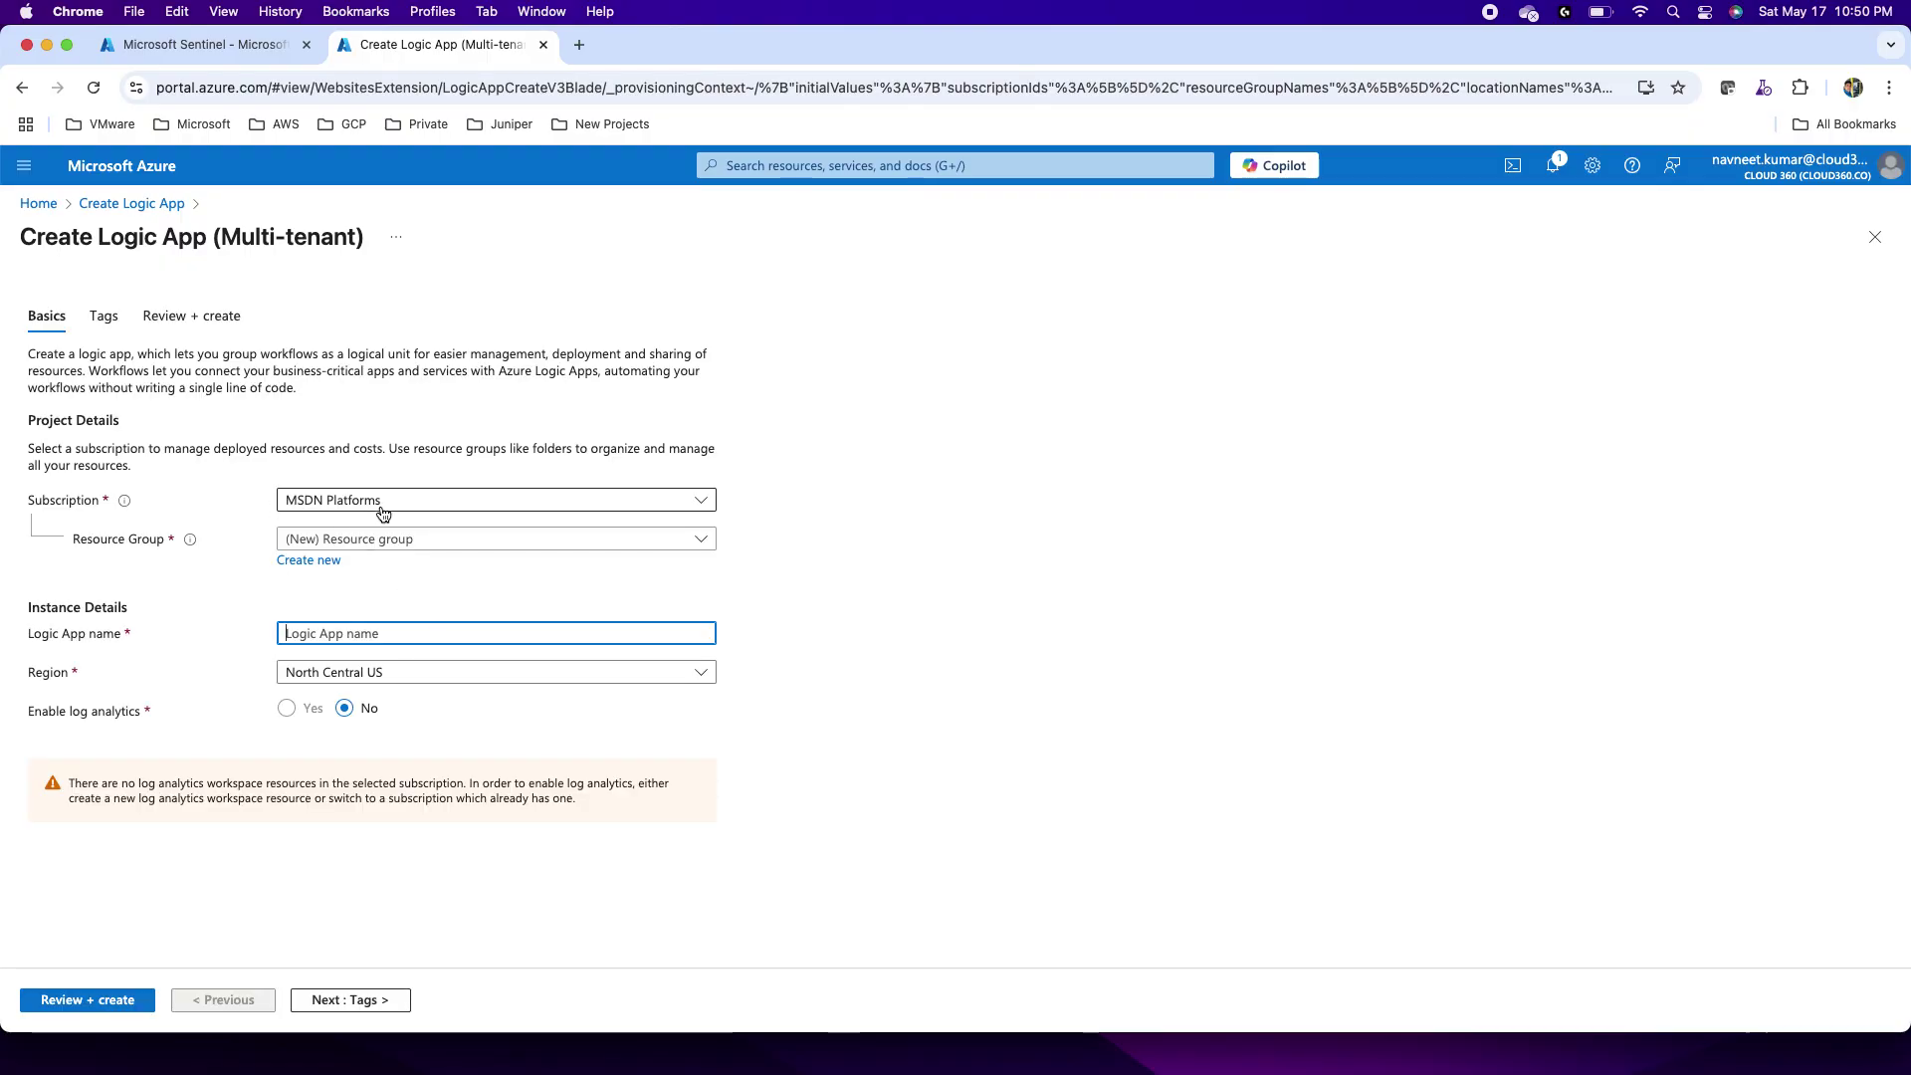
# Step: Choose Visual Studio Enterprise Subscription and resource group SentinelRG for the logic app
pyautogui.click(383, 513)
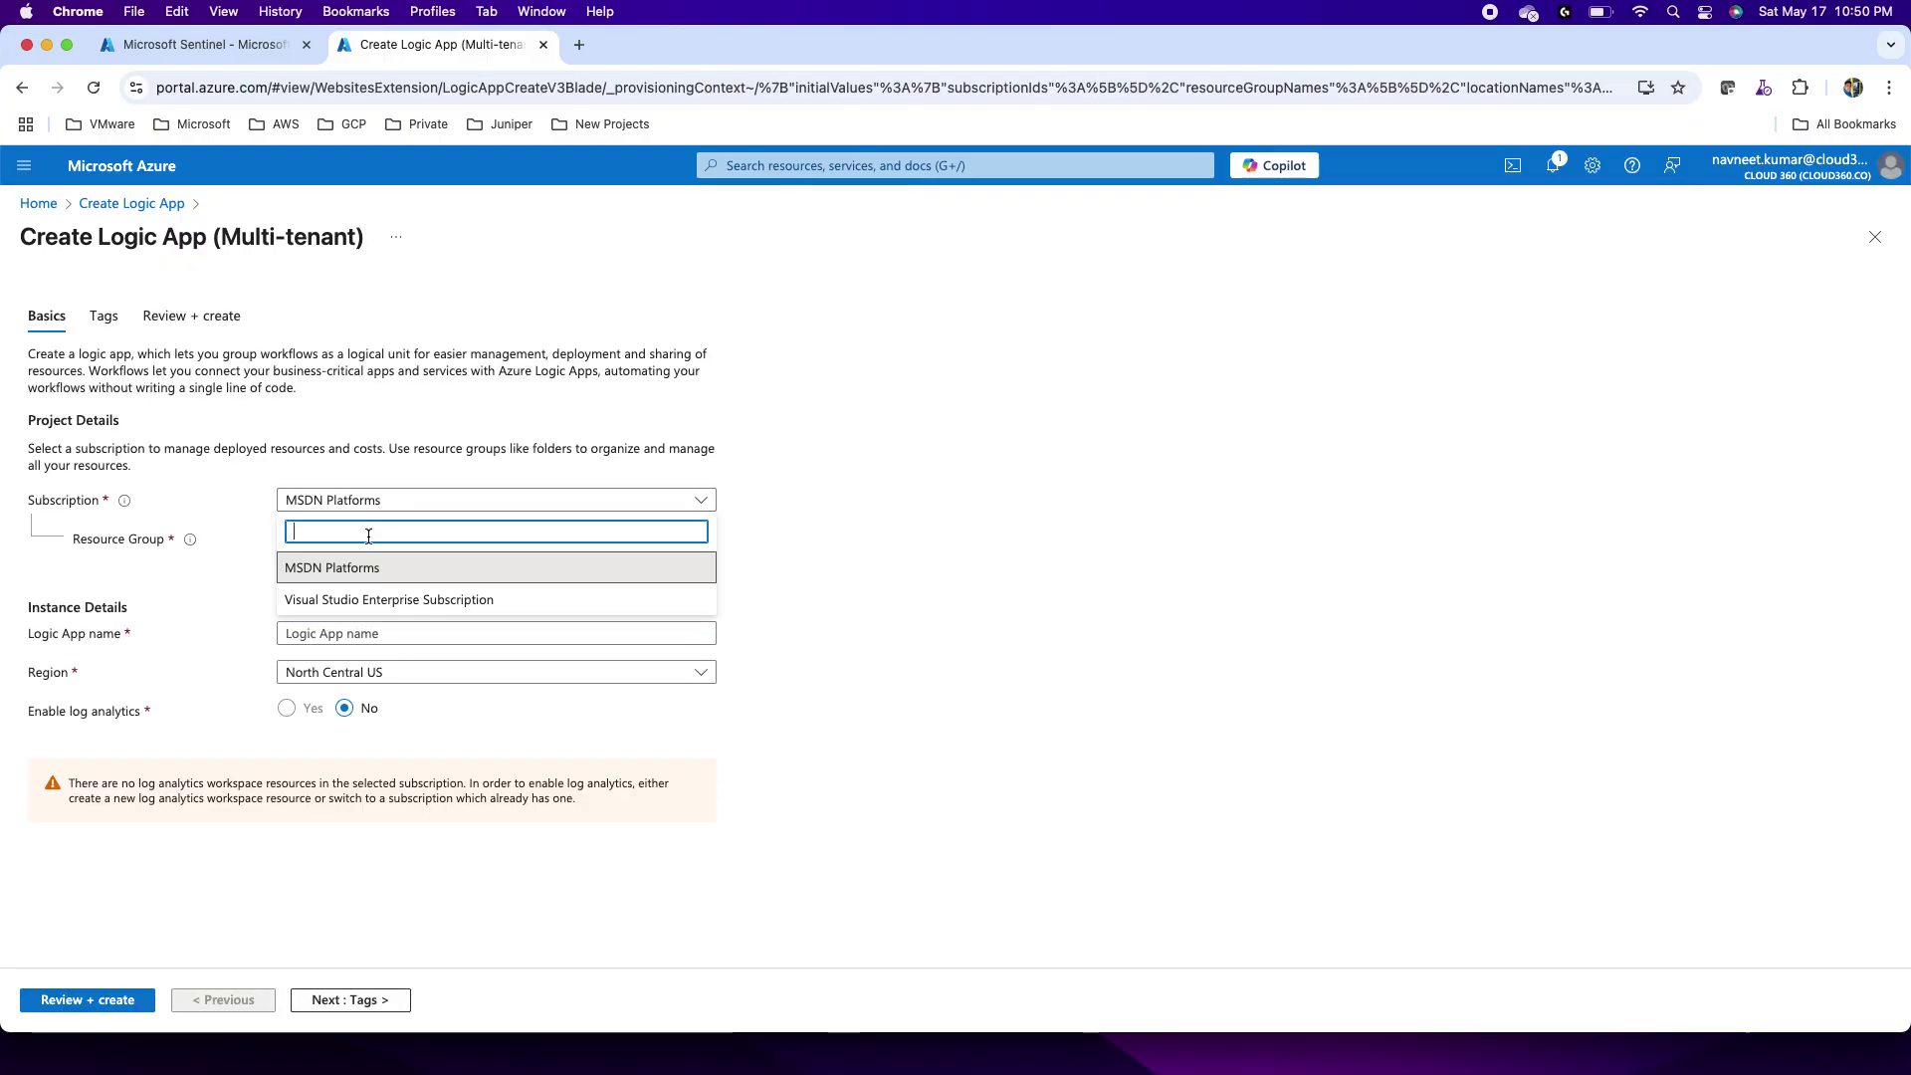
pyautogui.click(351, 602)
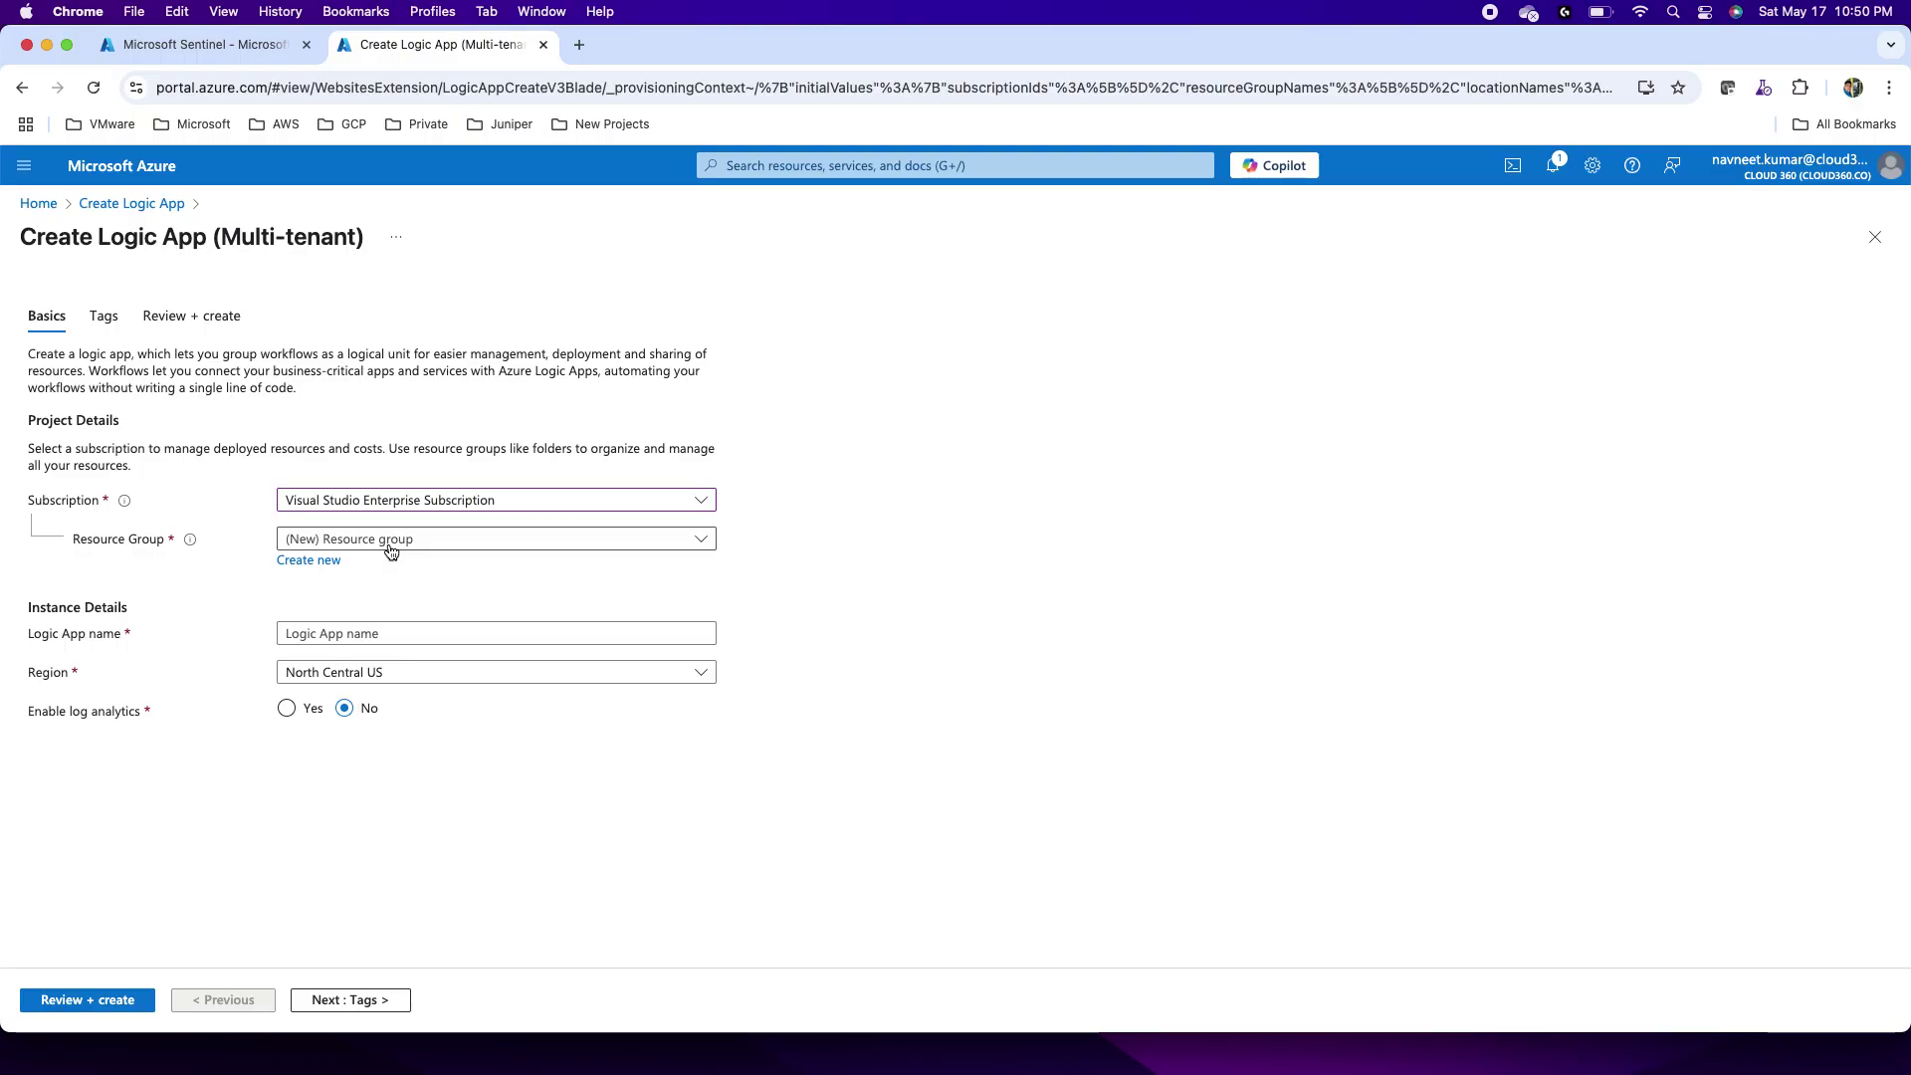
pyautogui.click(369, 543)
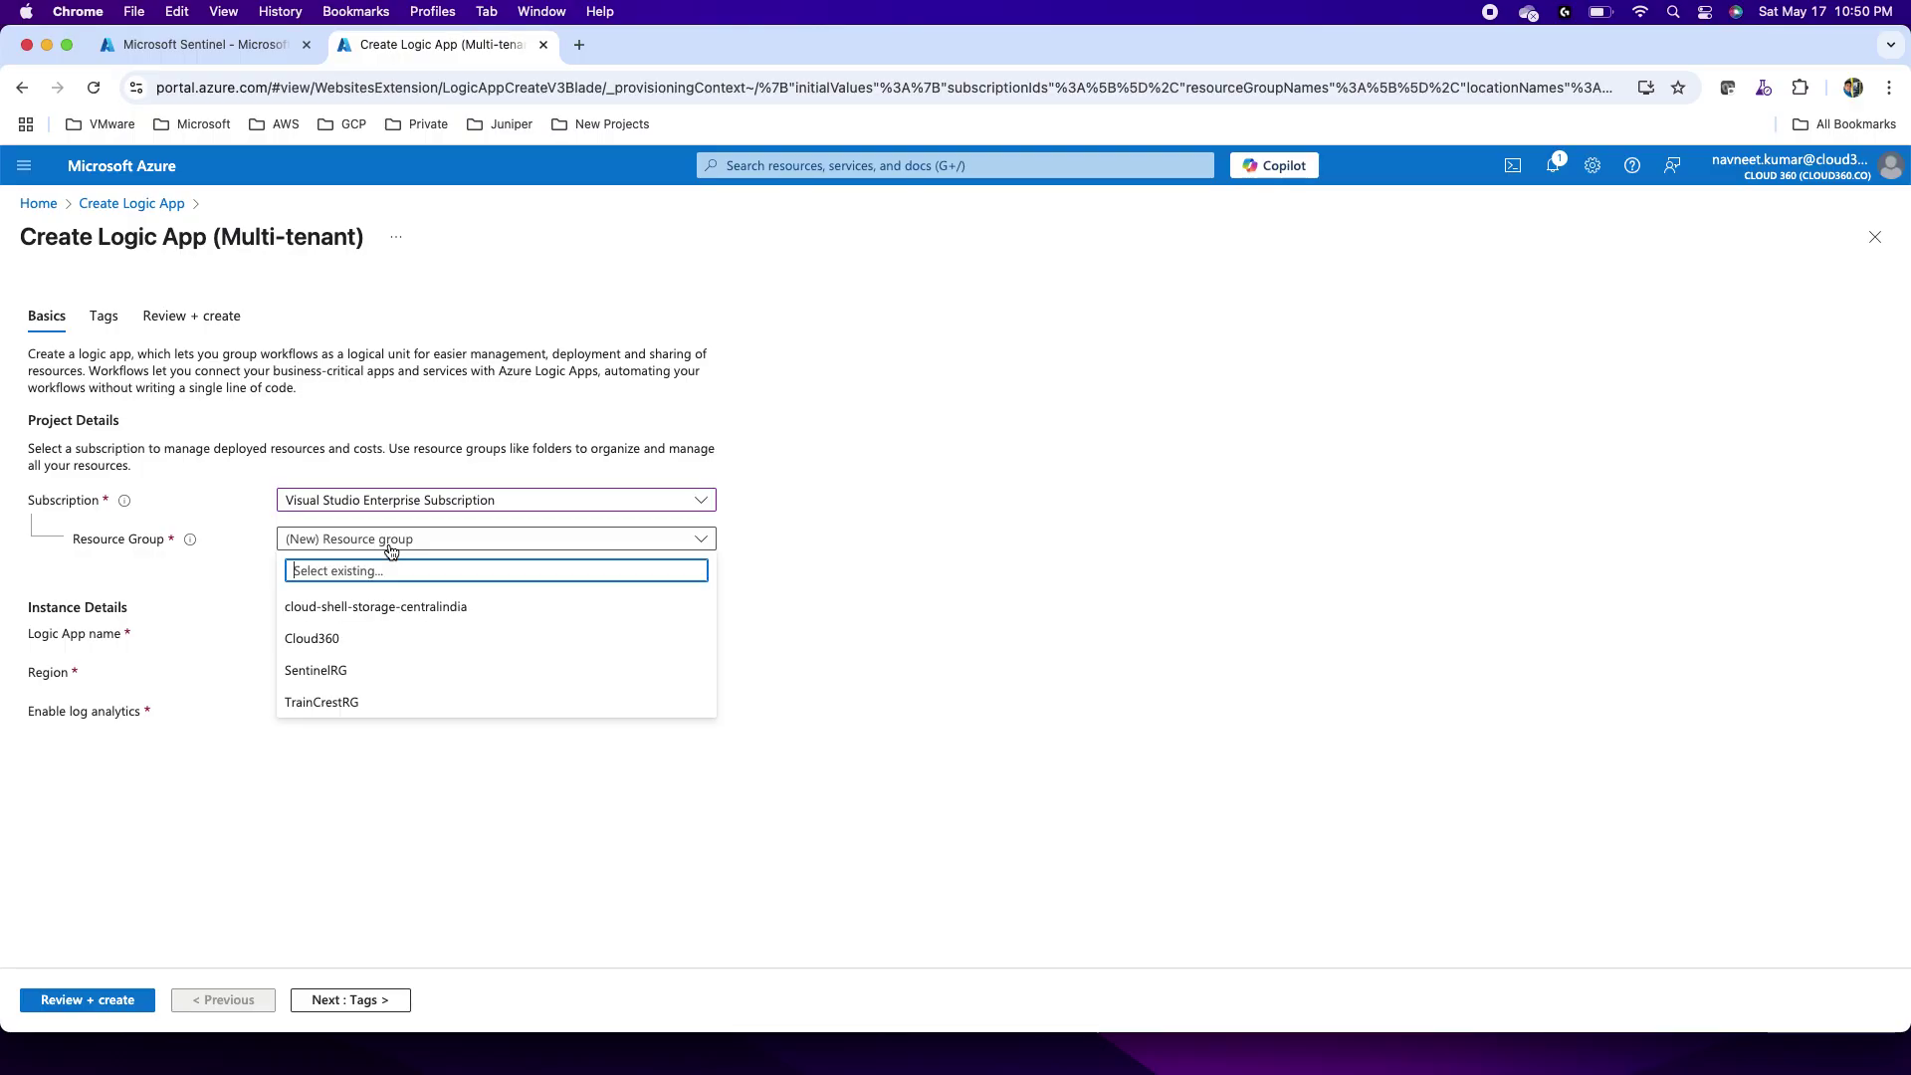
pyautogui.click(348, 675)
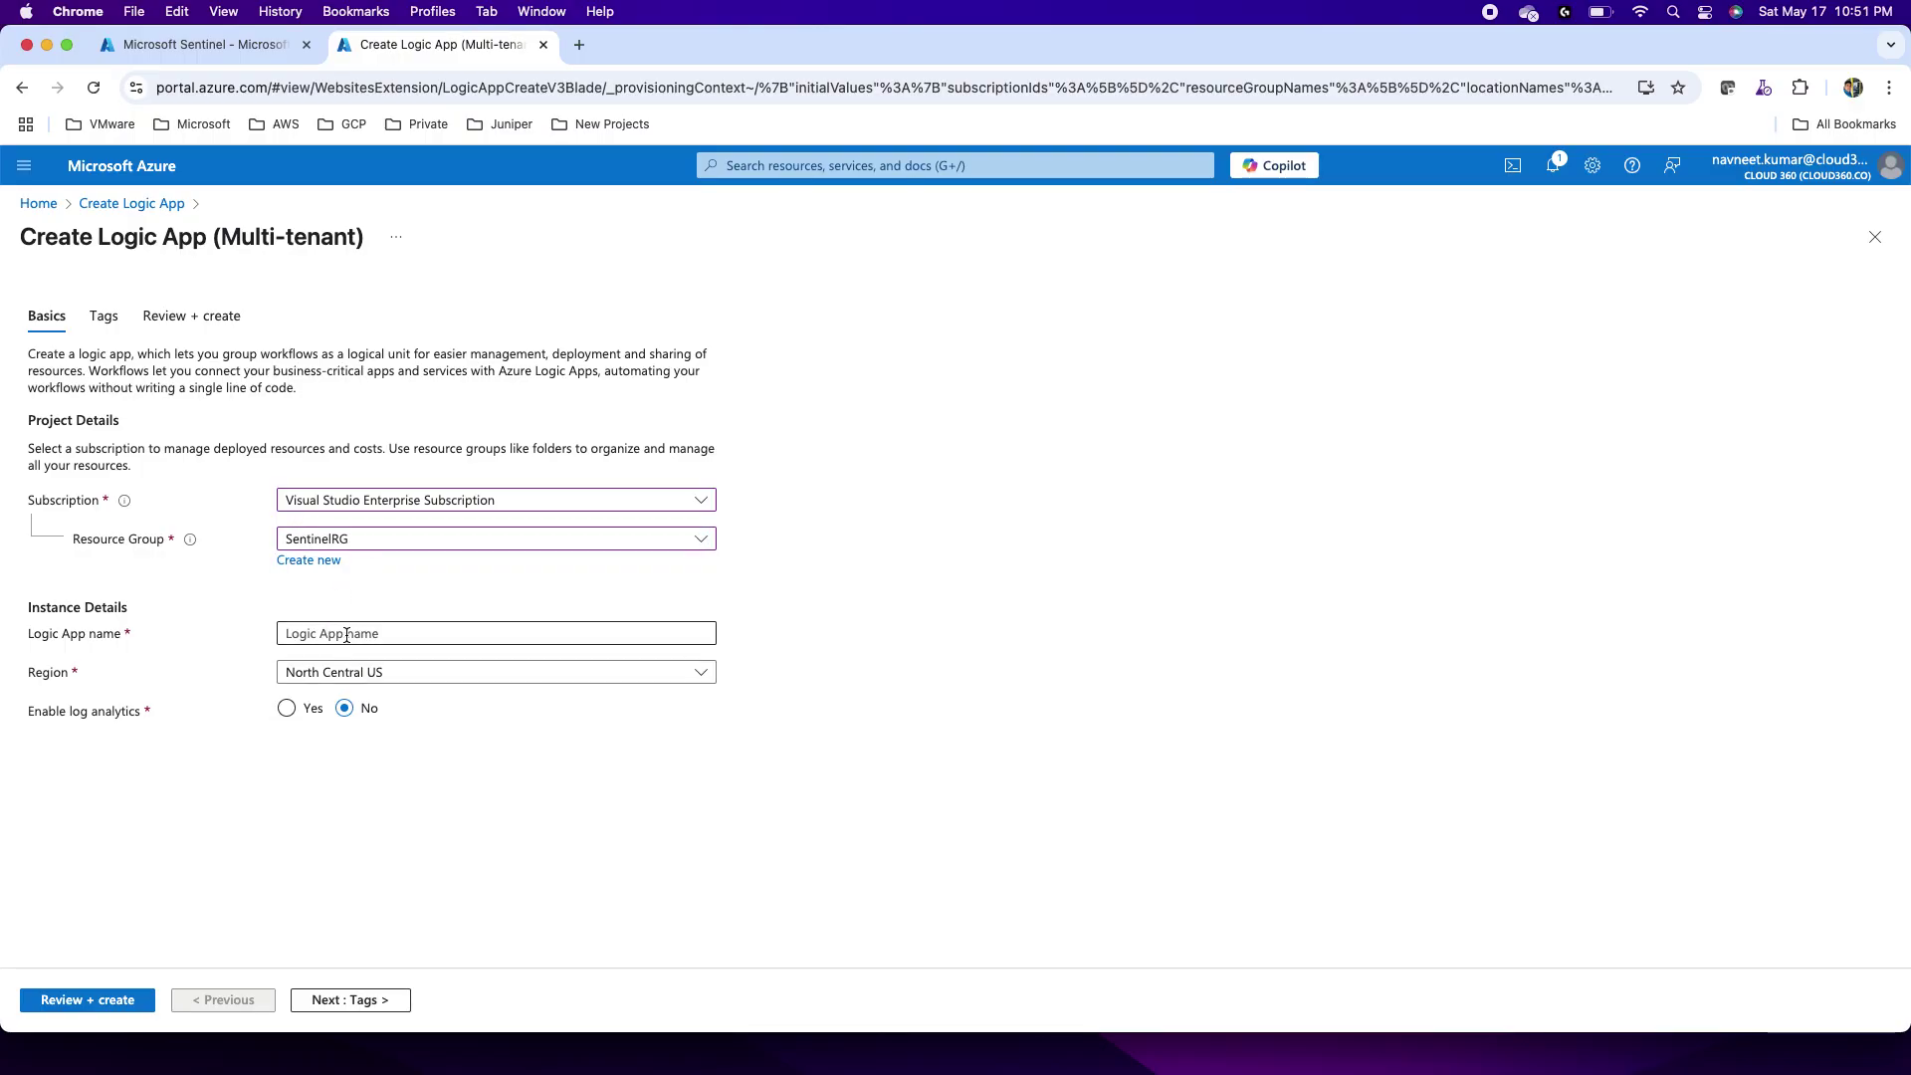
# Step: Name the logic app NotifyViaEmail, set region East US, and proceed to review
pyautogui.click(351, 635)
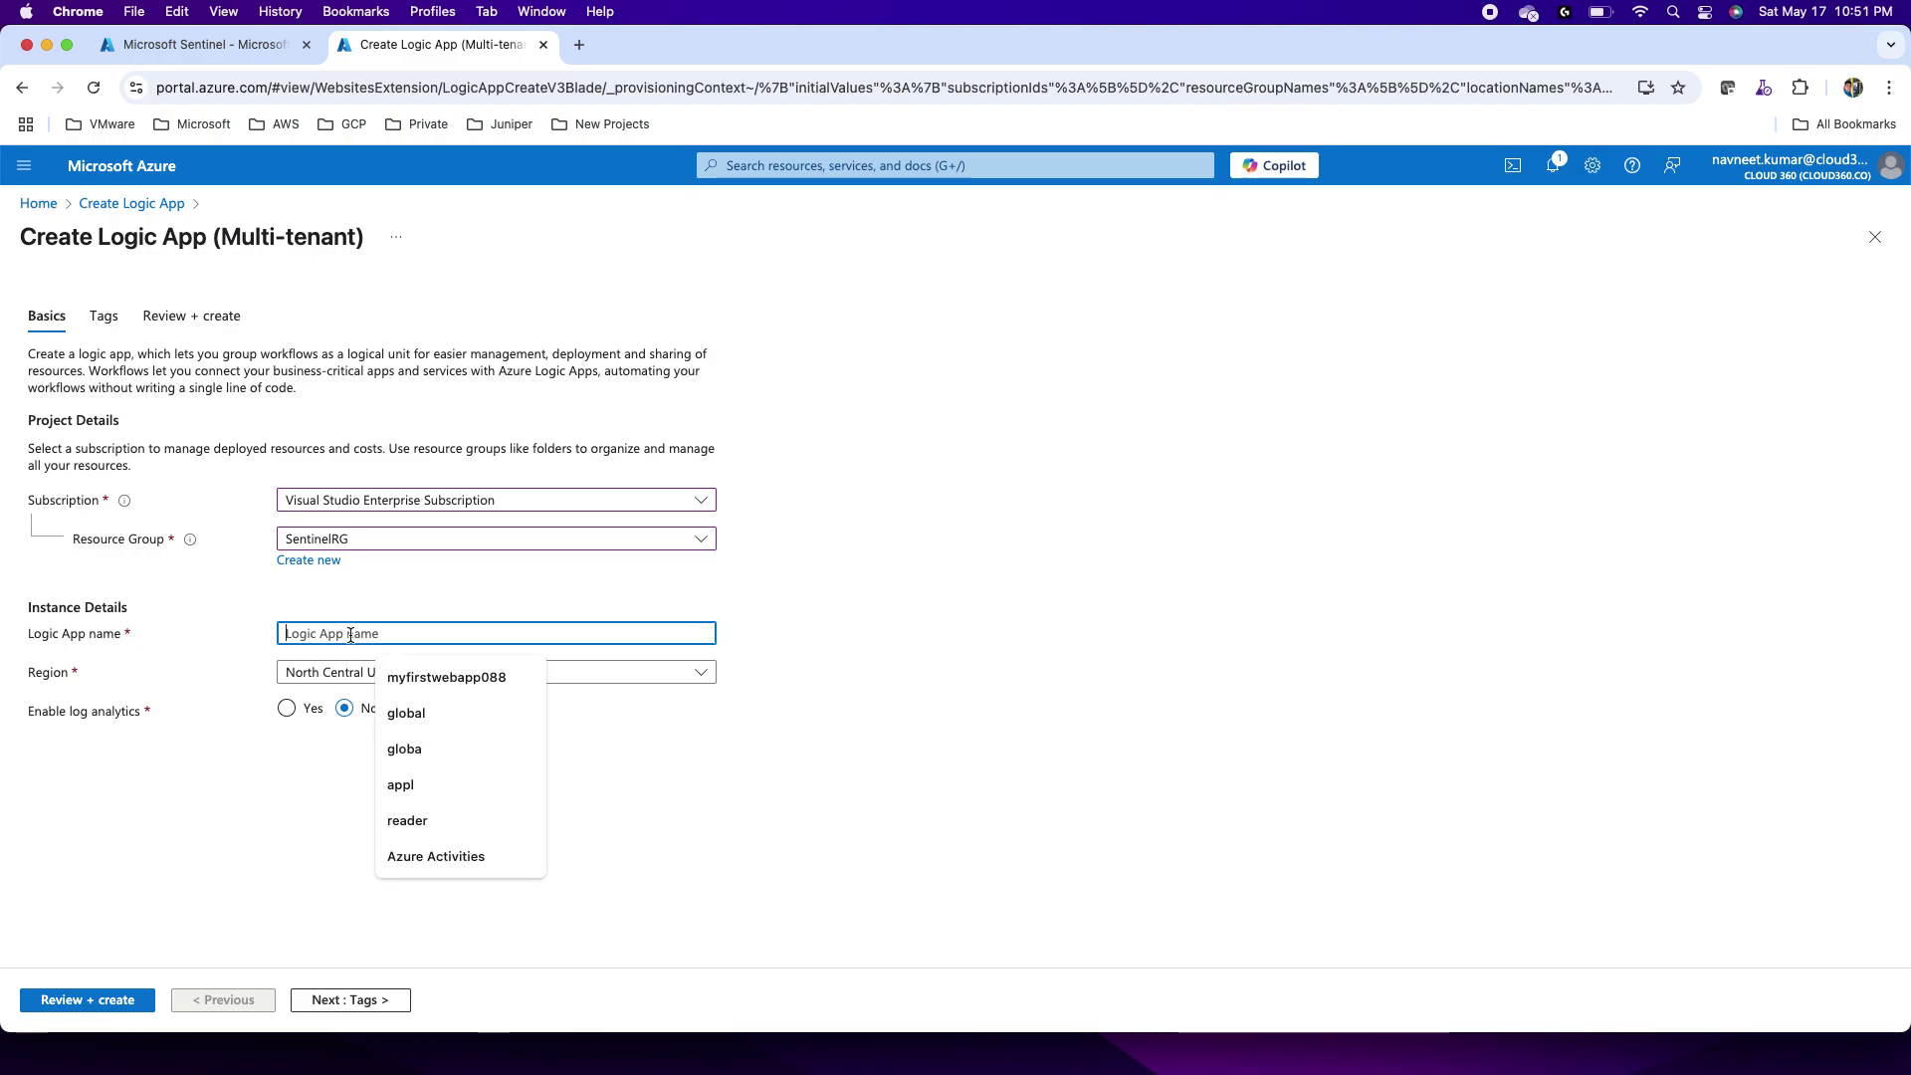
pyautogui.write('notify')
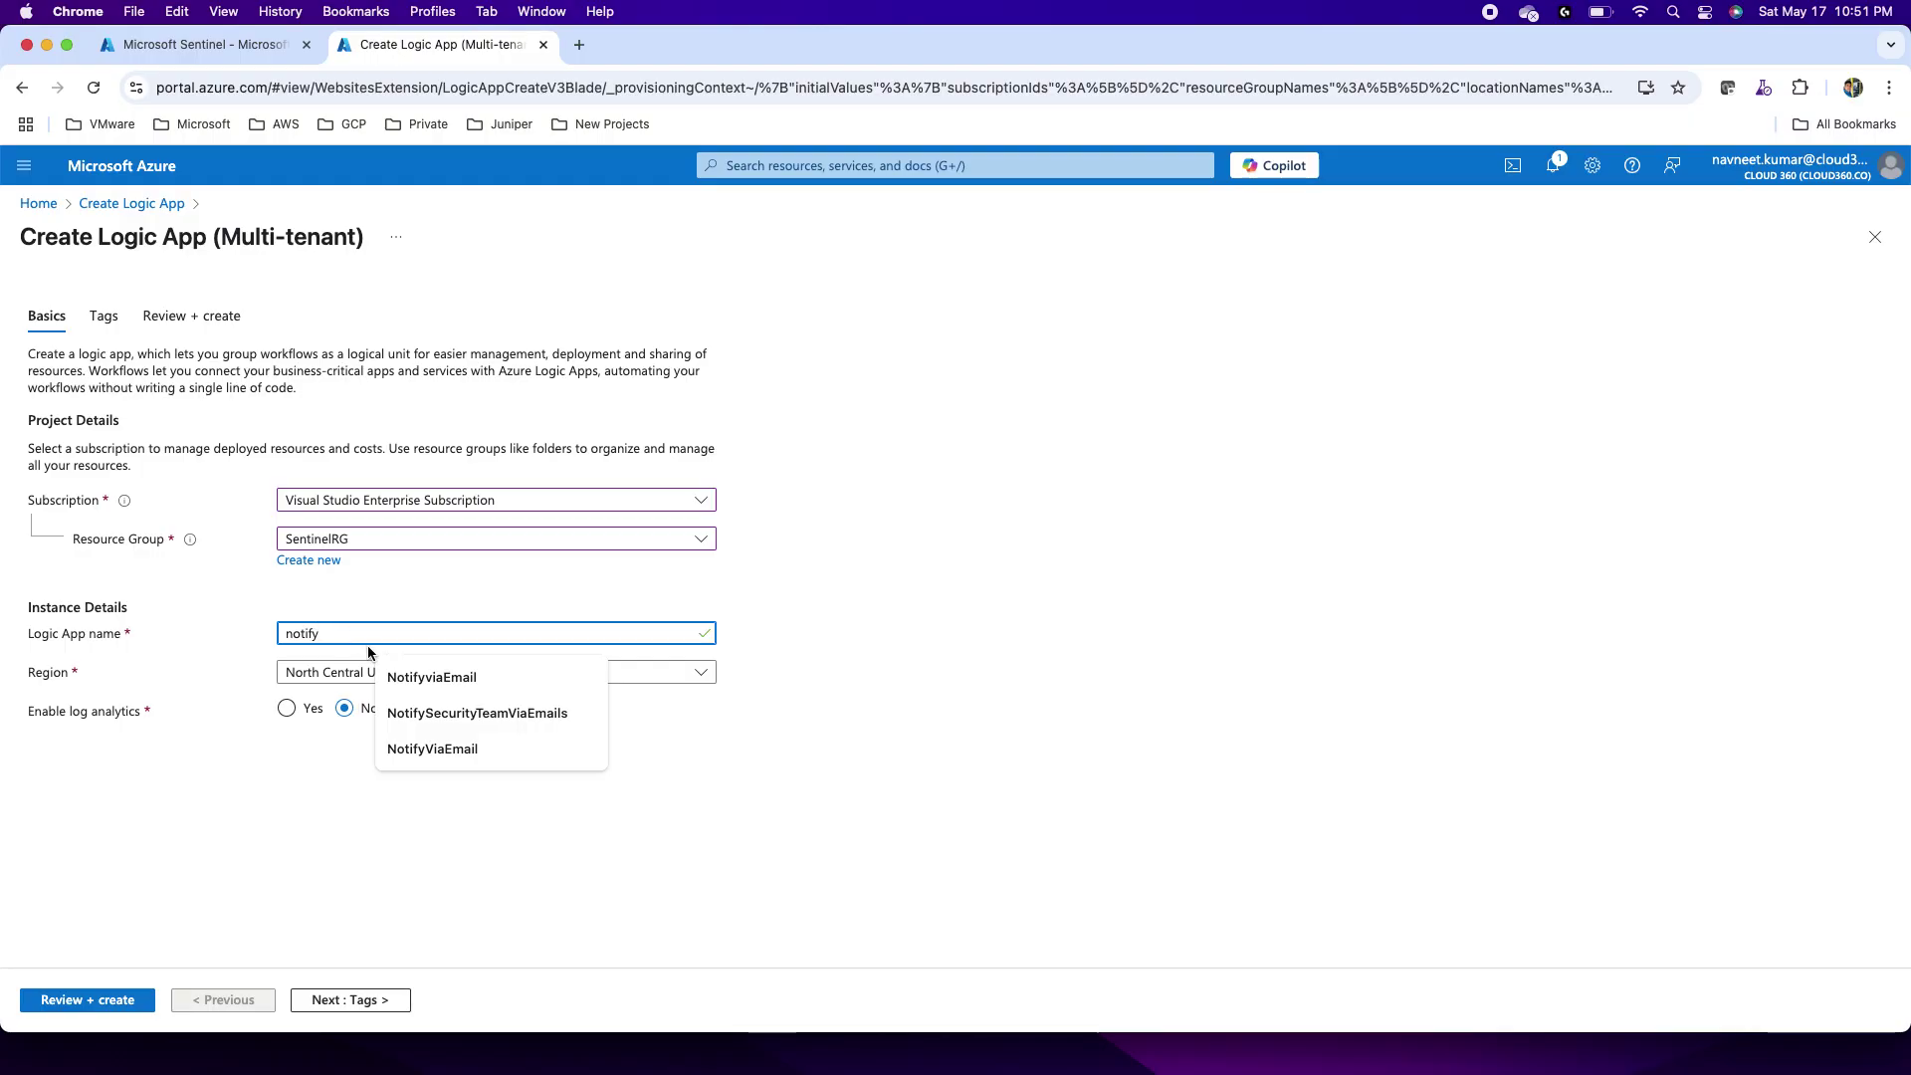
pyautogui.click(433, 748)
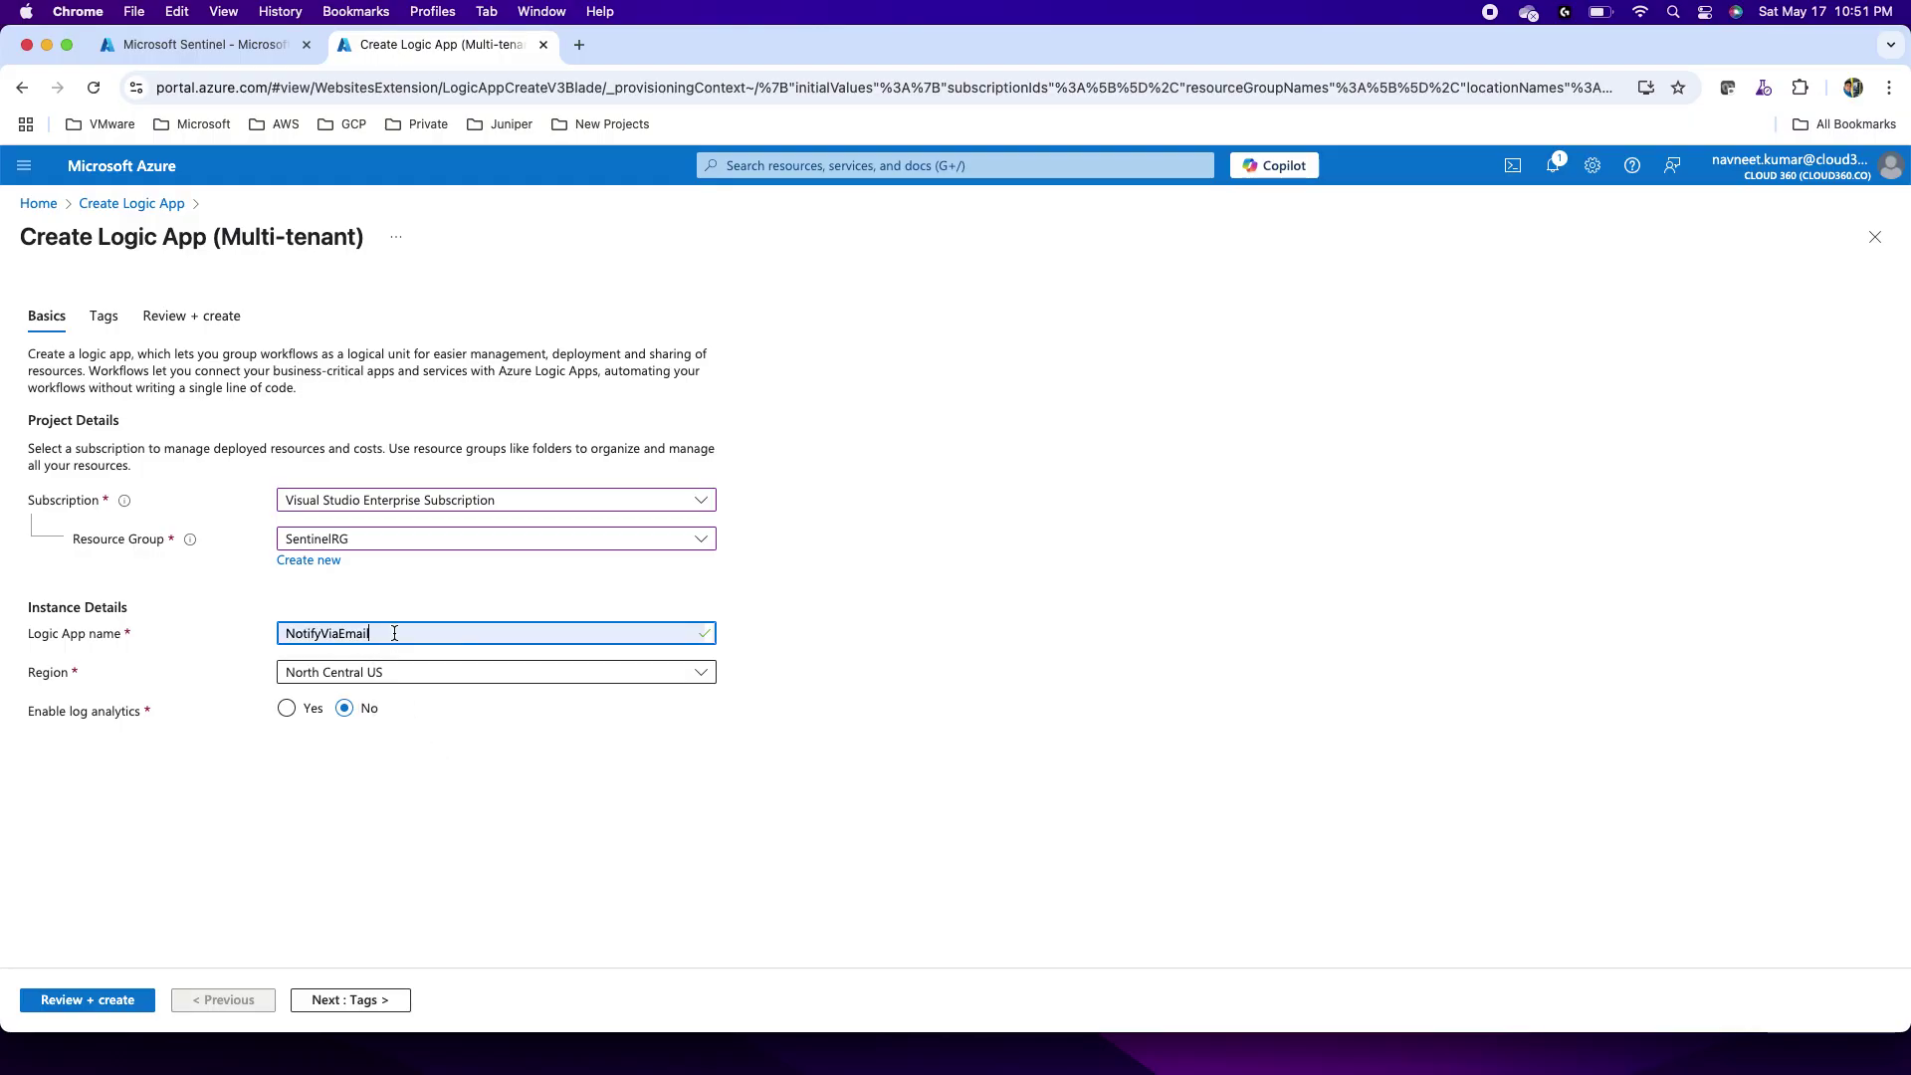
pyautogui.click(411, 683)
pyautogui.write('eas')
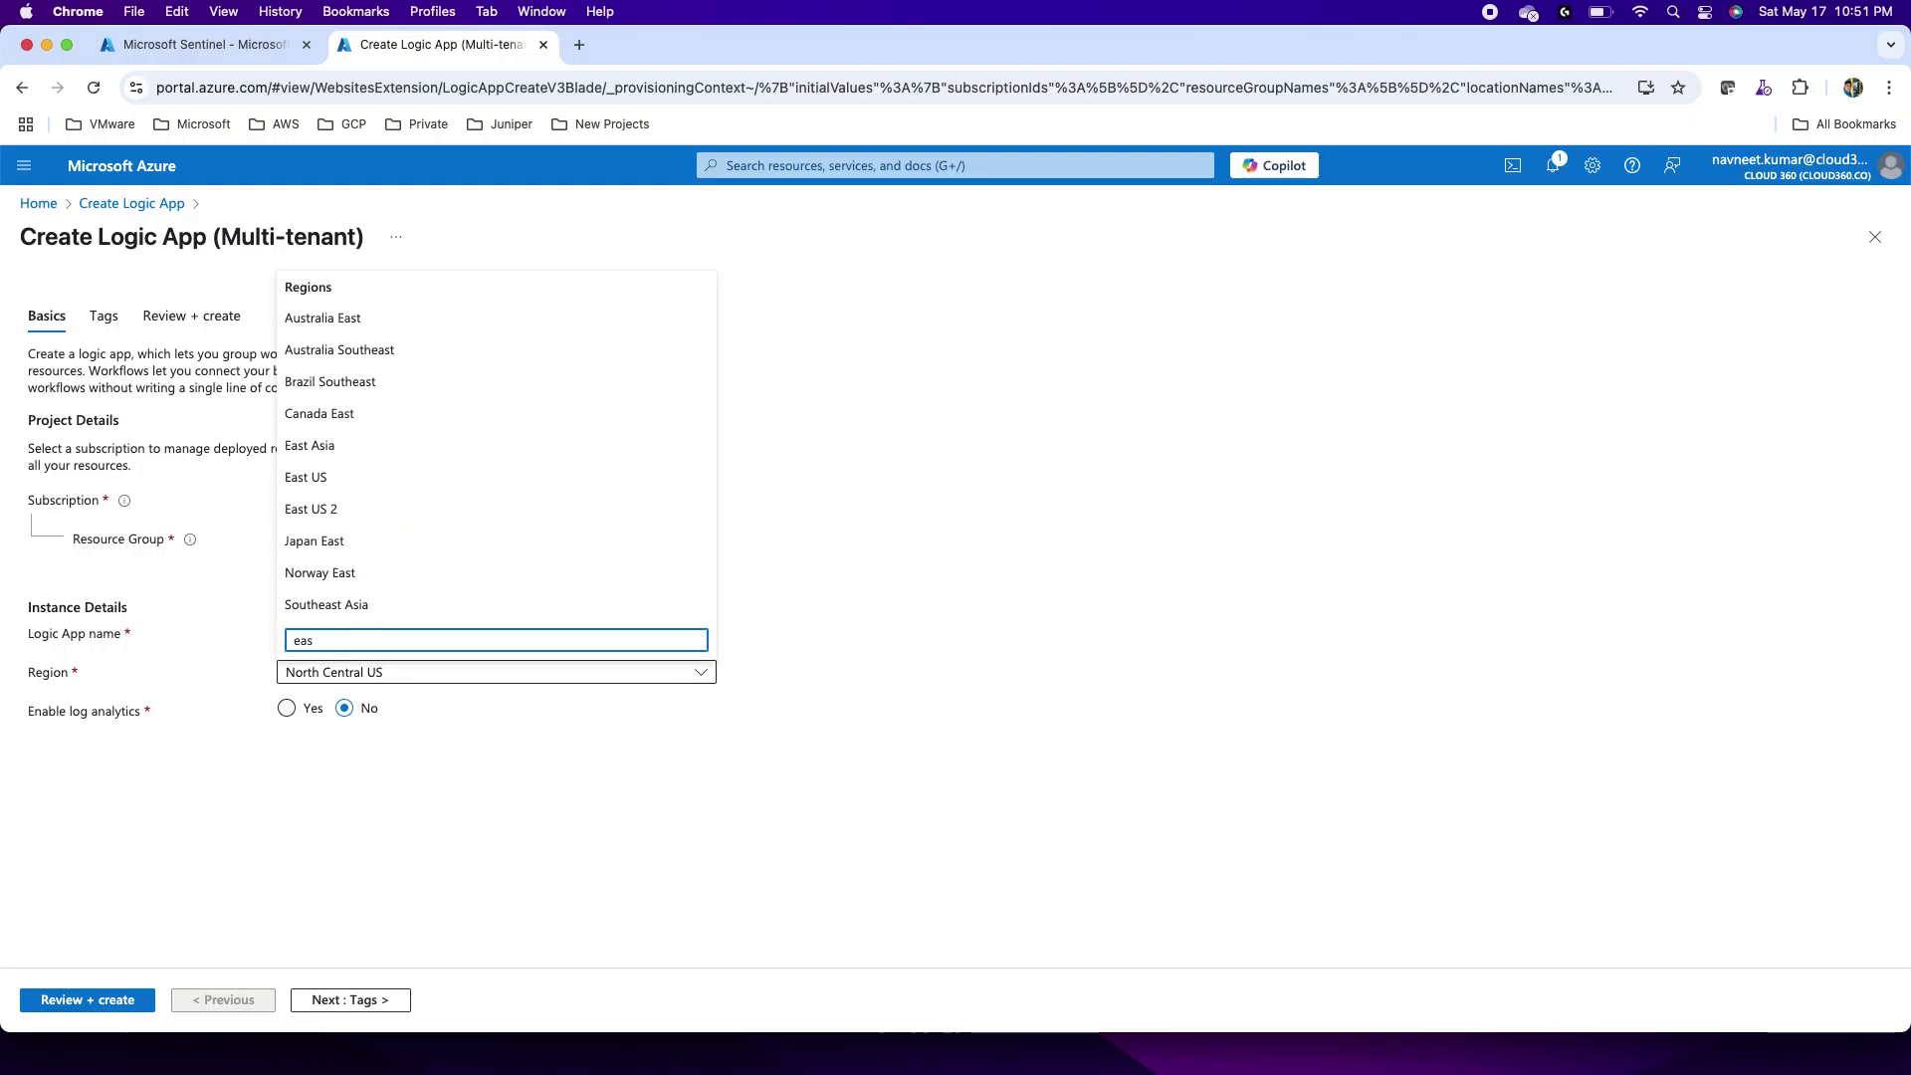
pyautogui.click(311, 480)
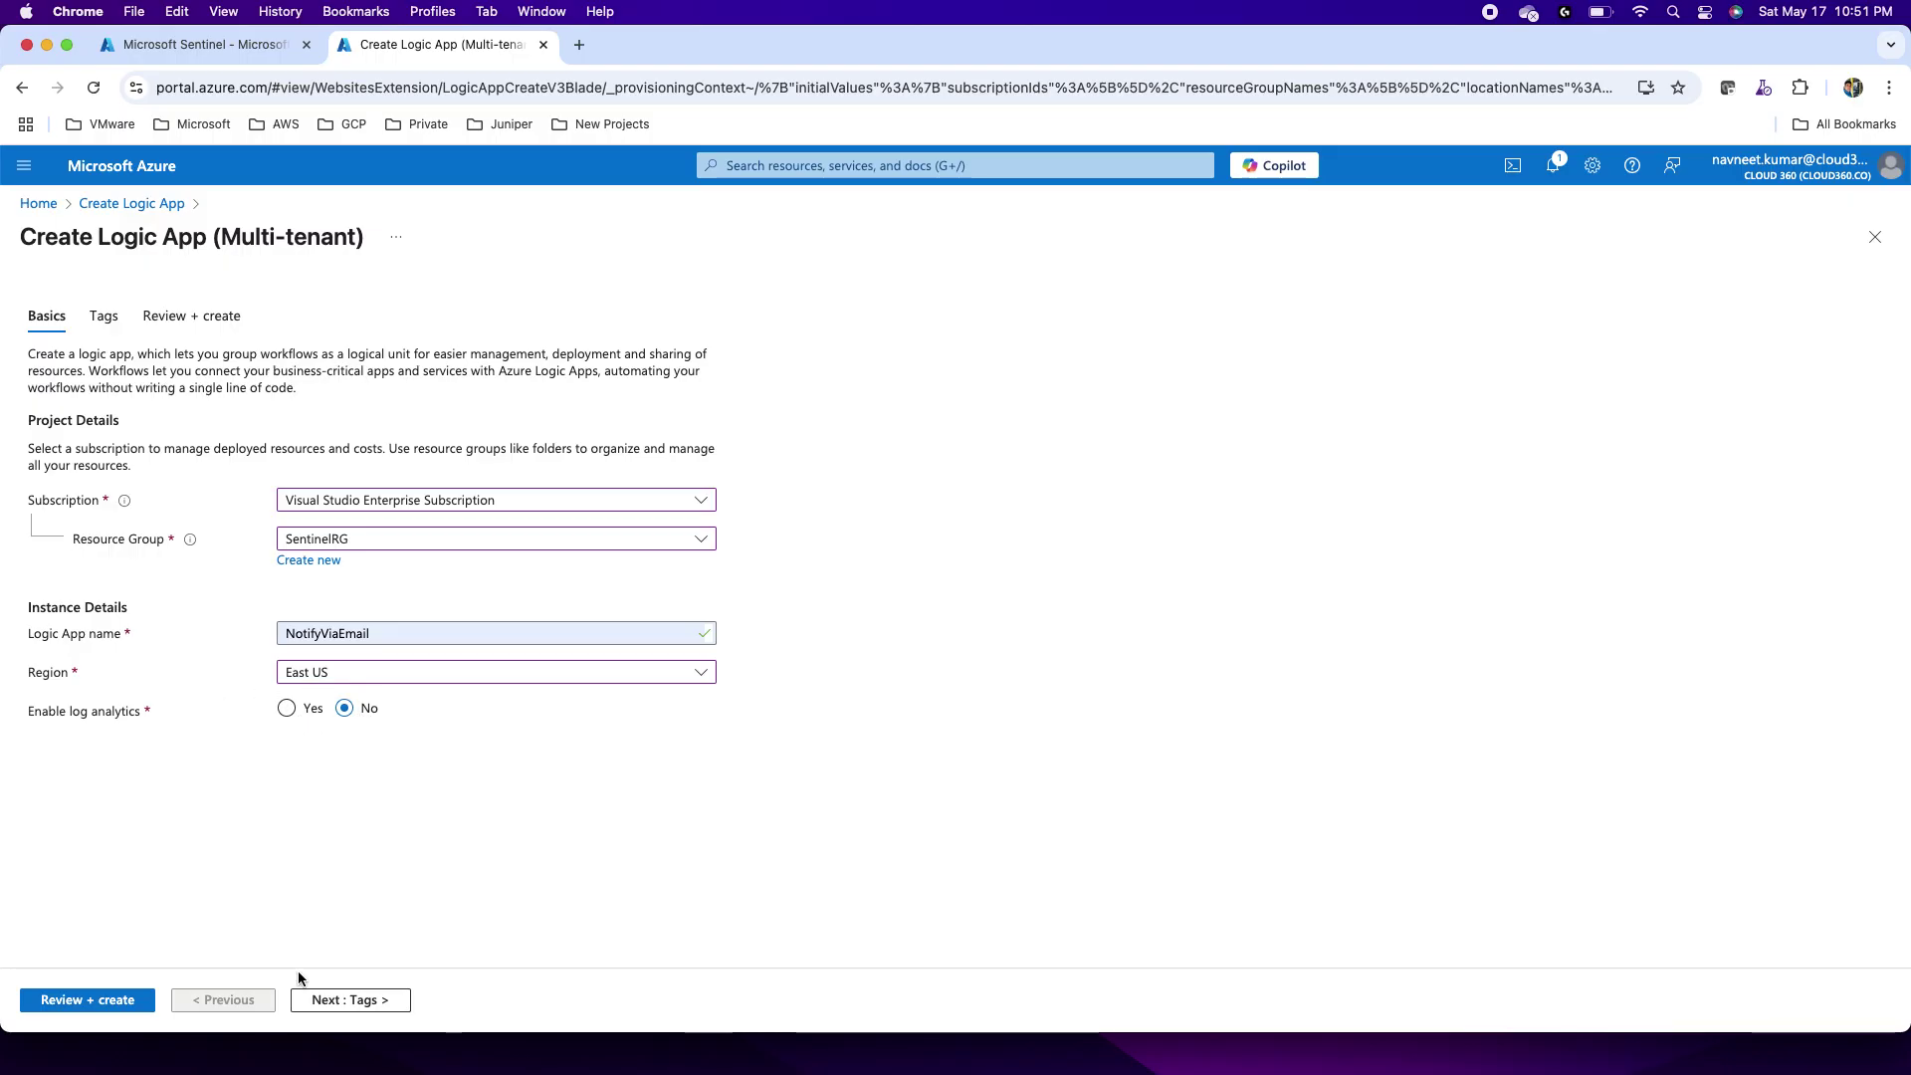
pyautogui.click(98, 1005)
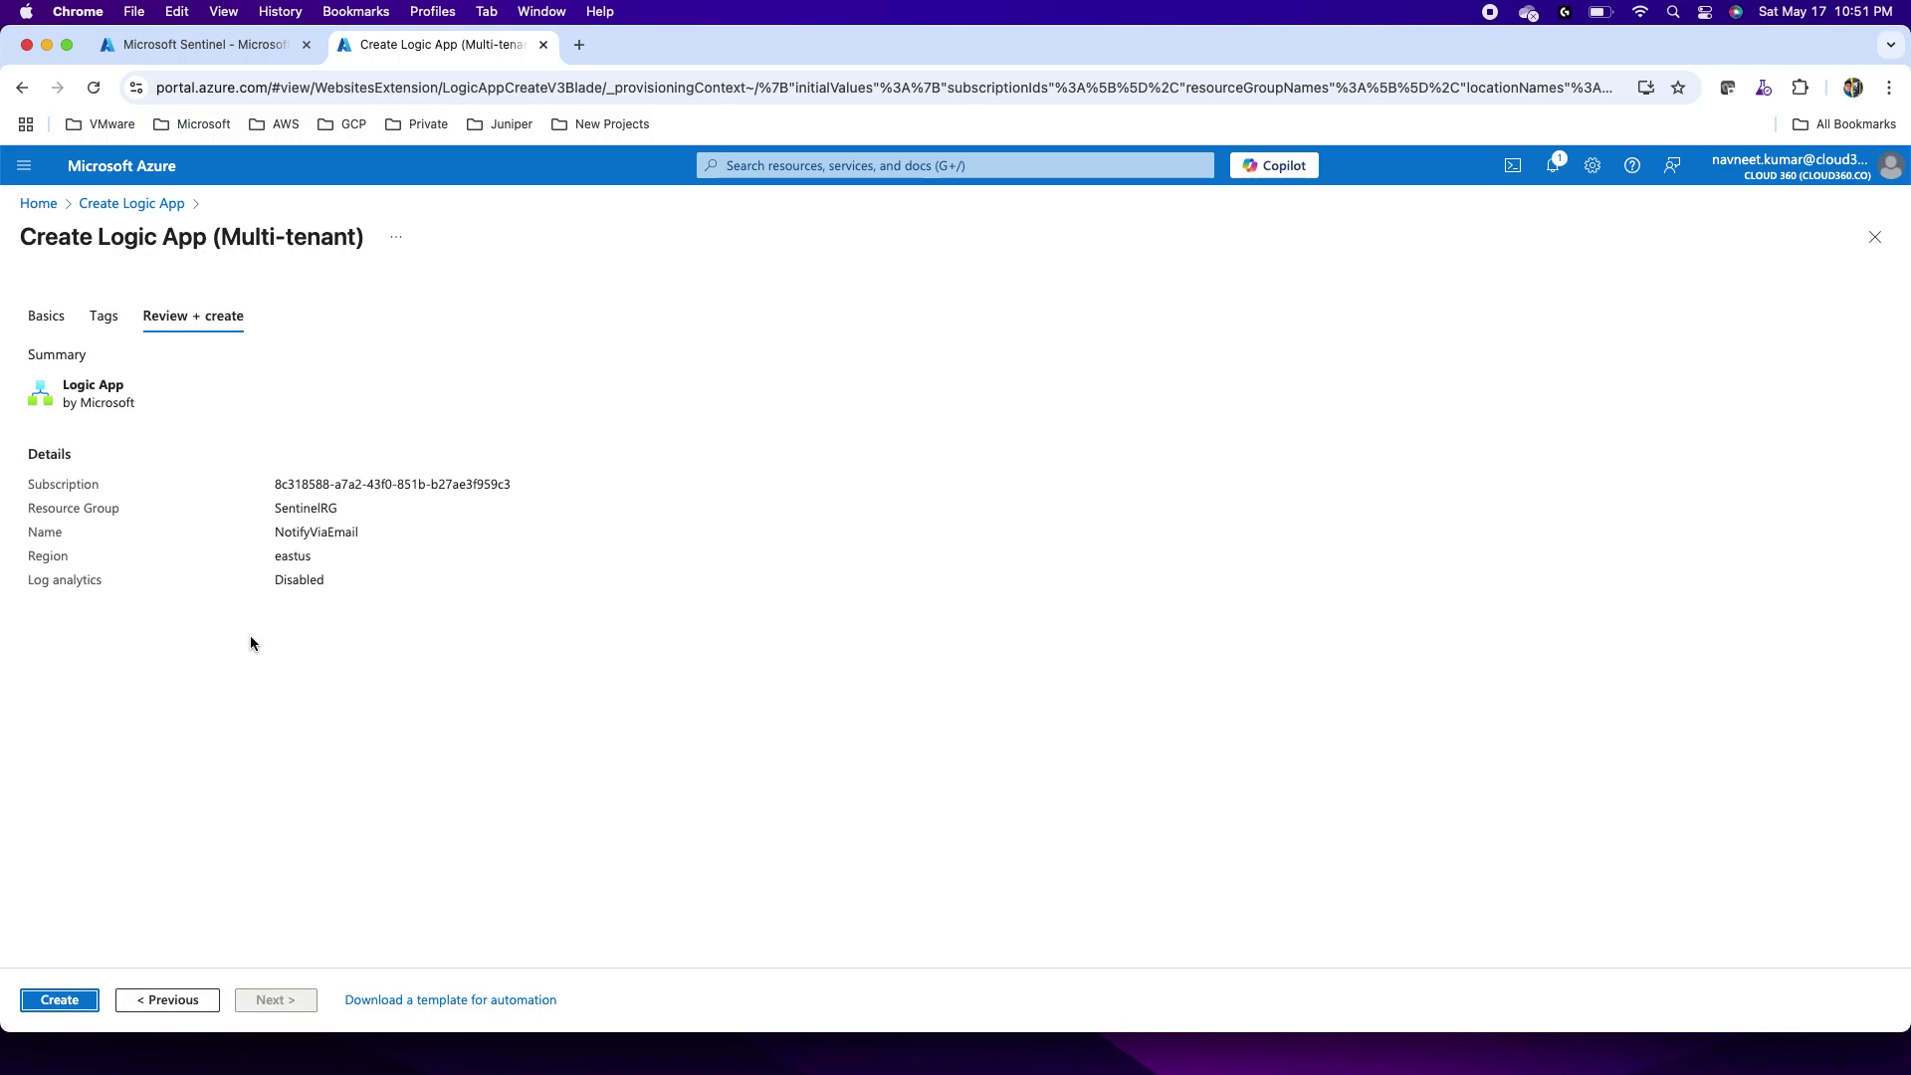
# Step: Create the NotifyViaEmail logic app and wait for deployment to complete
pyautogui.click(66, 1002)
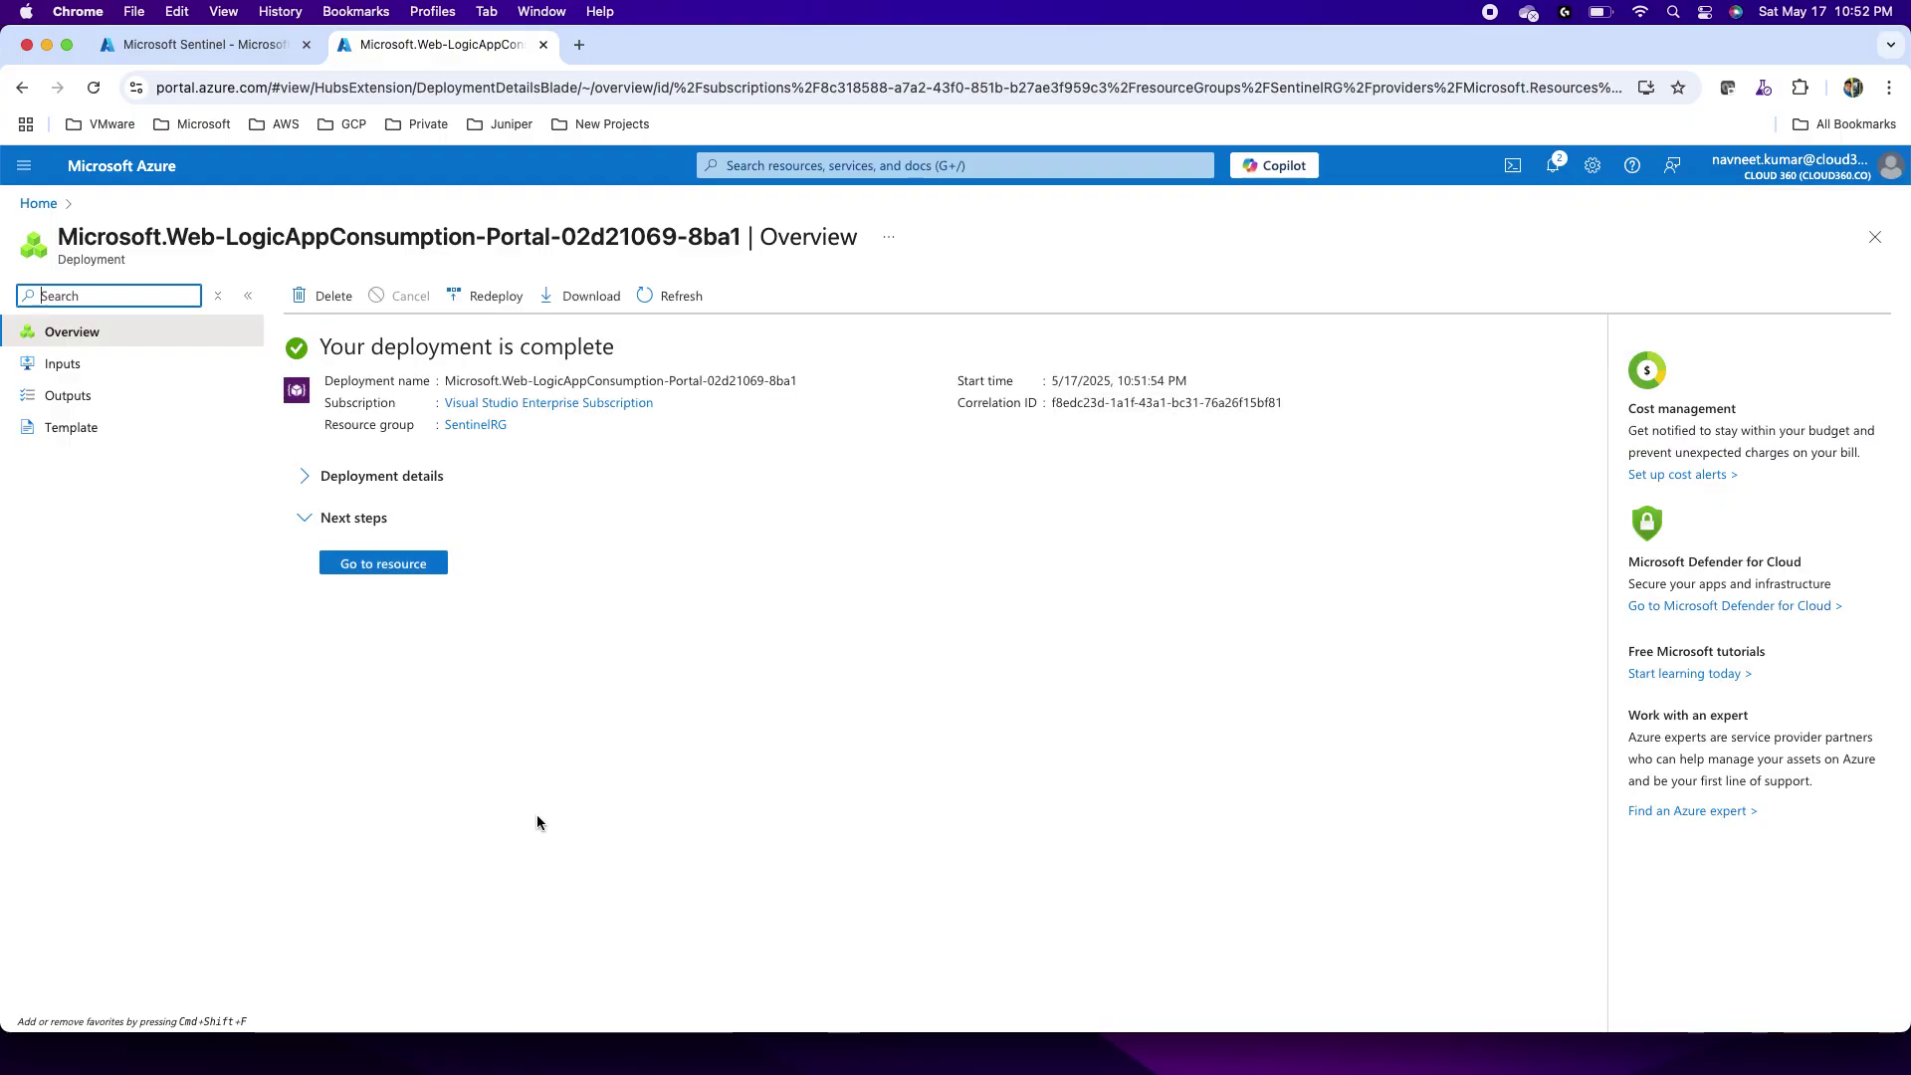
# Step: Open the NotifyViaEmail resource, view its Settings page, then open the Logic app designer
pyautogui.click(392, 563)
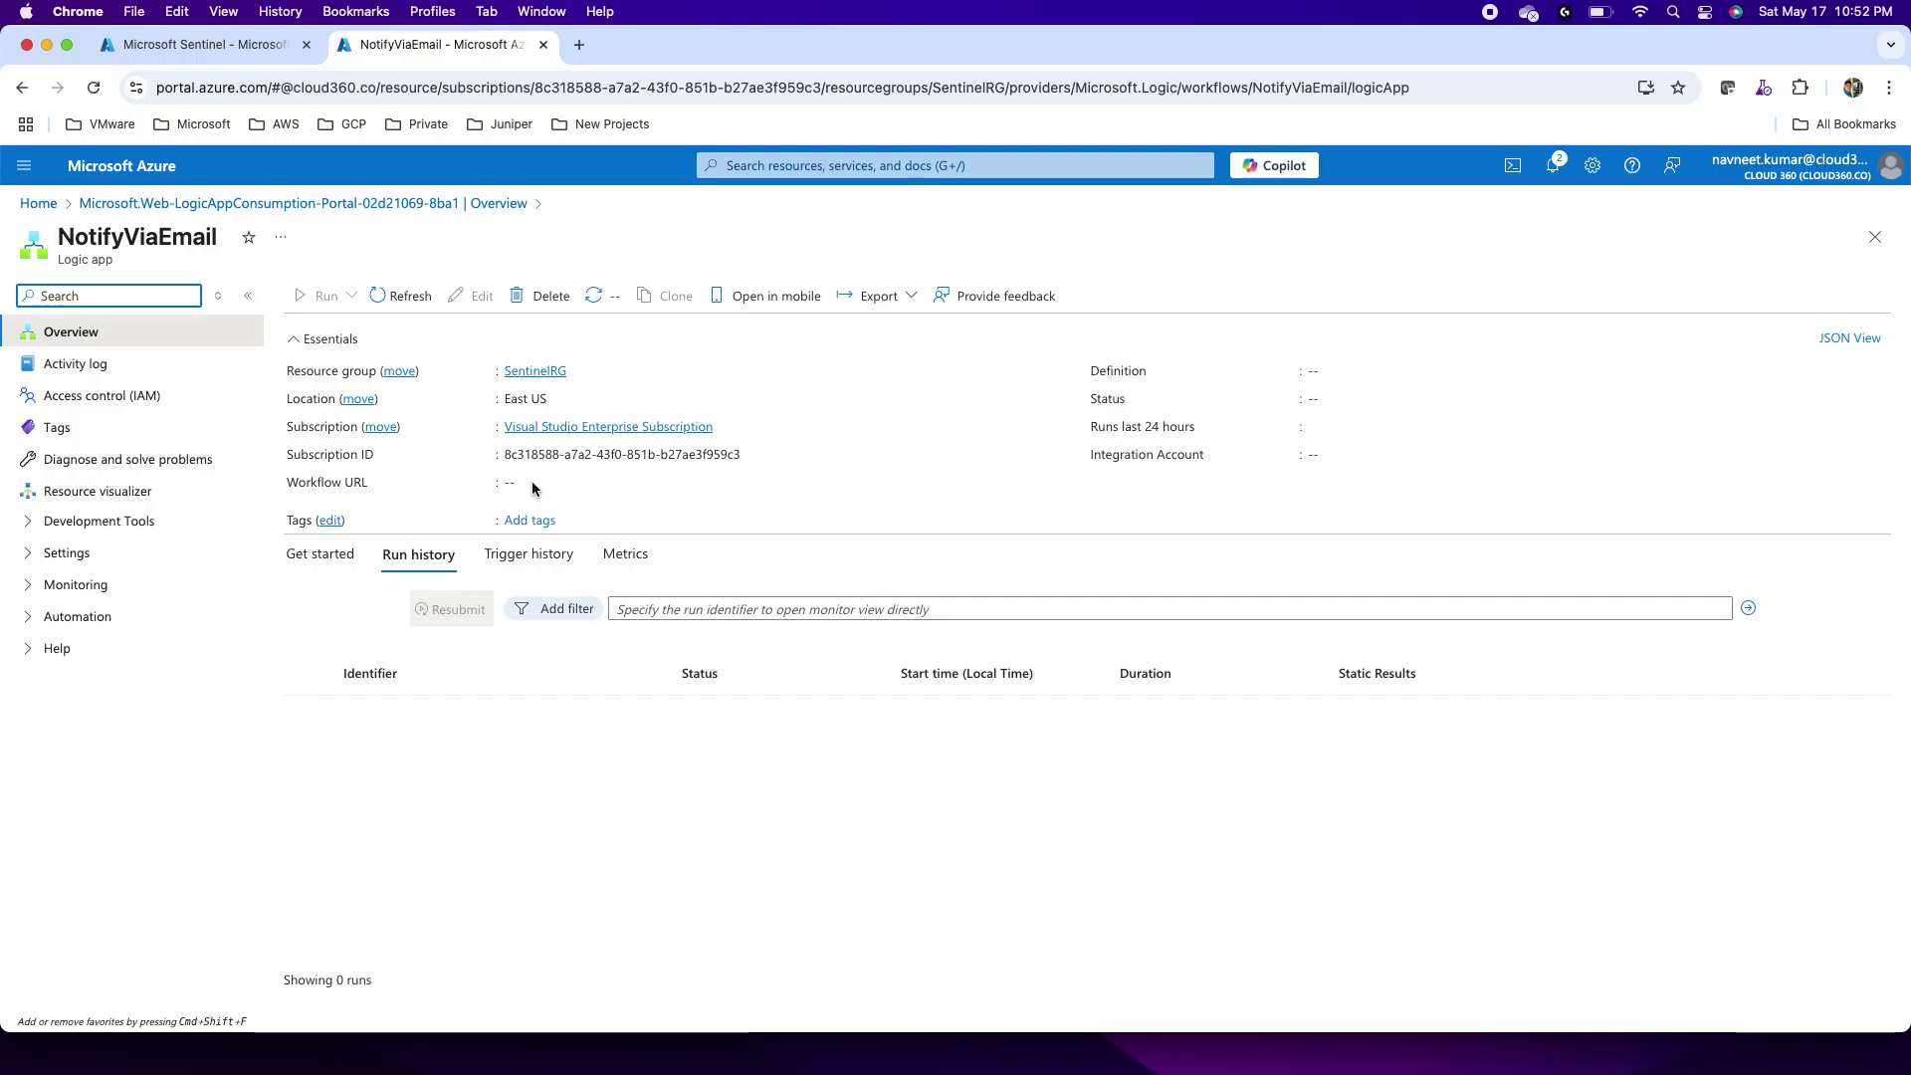
pyautogui.click(24, 561)
pyautogui.click(90, 591)
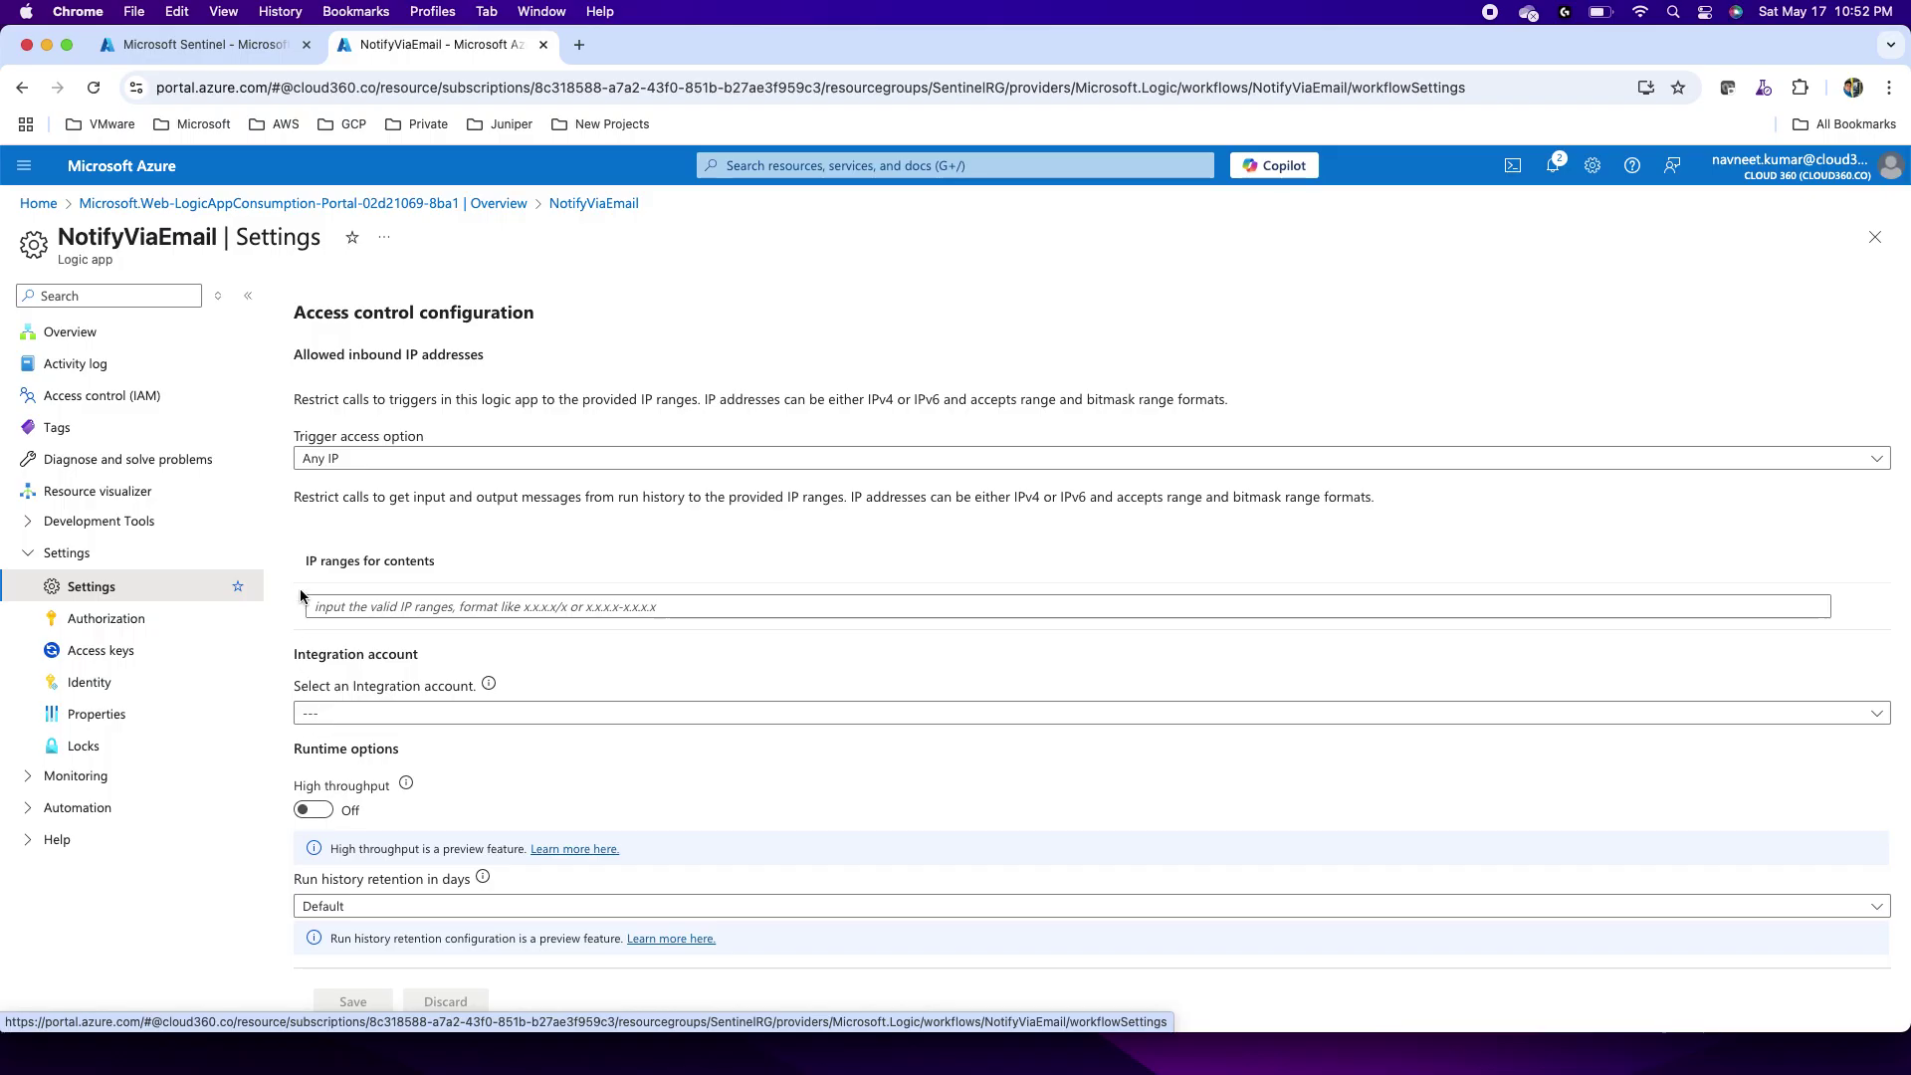
pyautogui.click(24, 528)
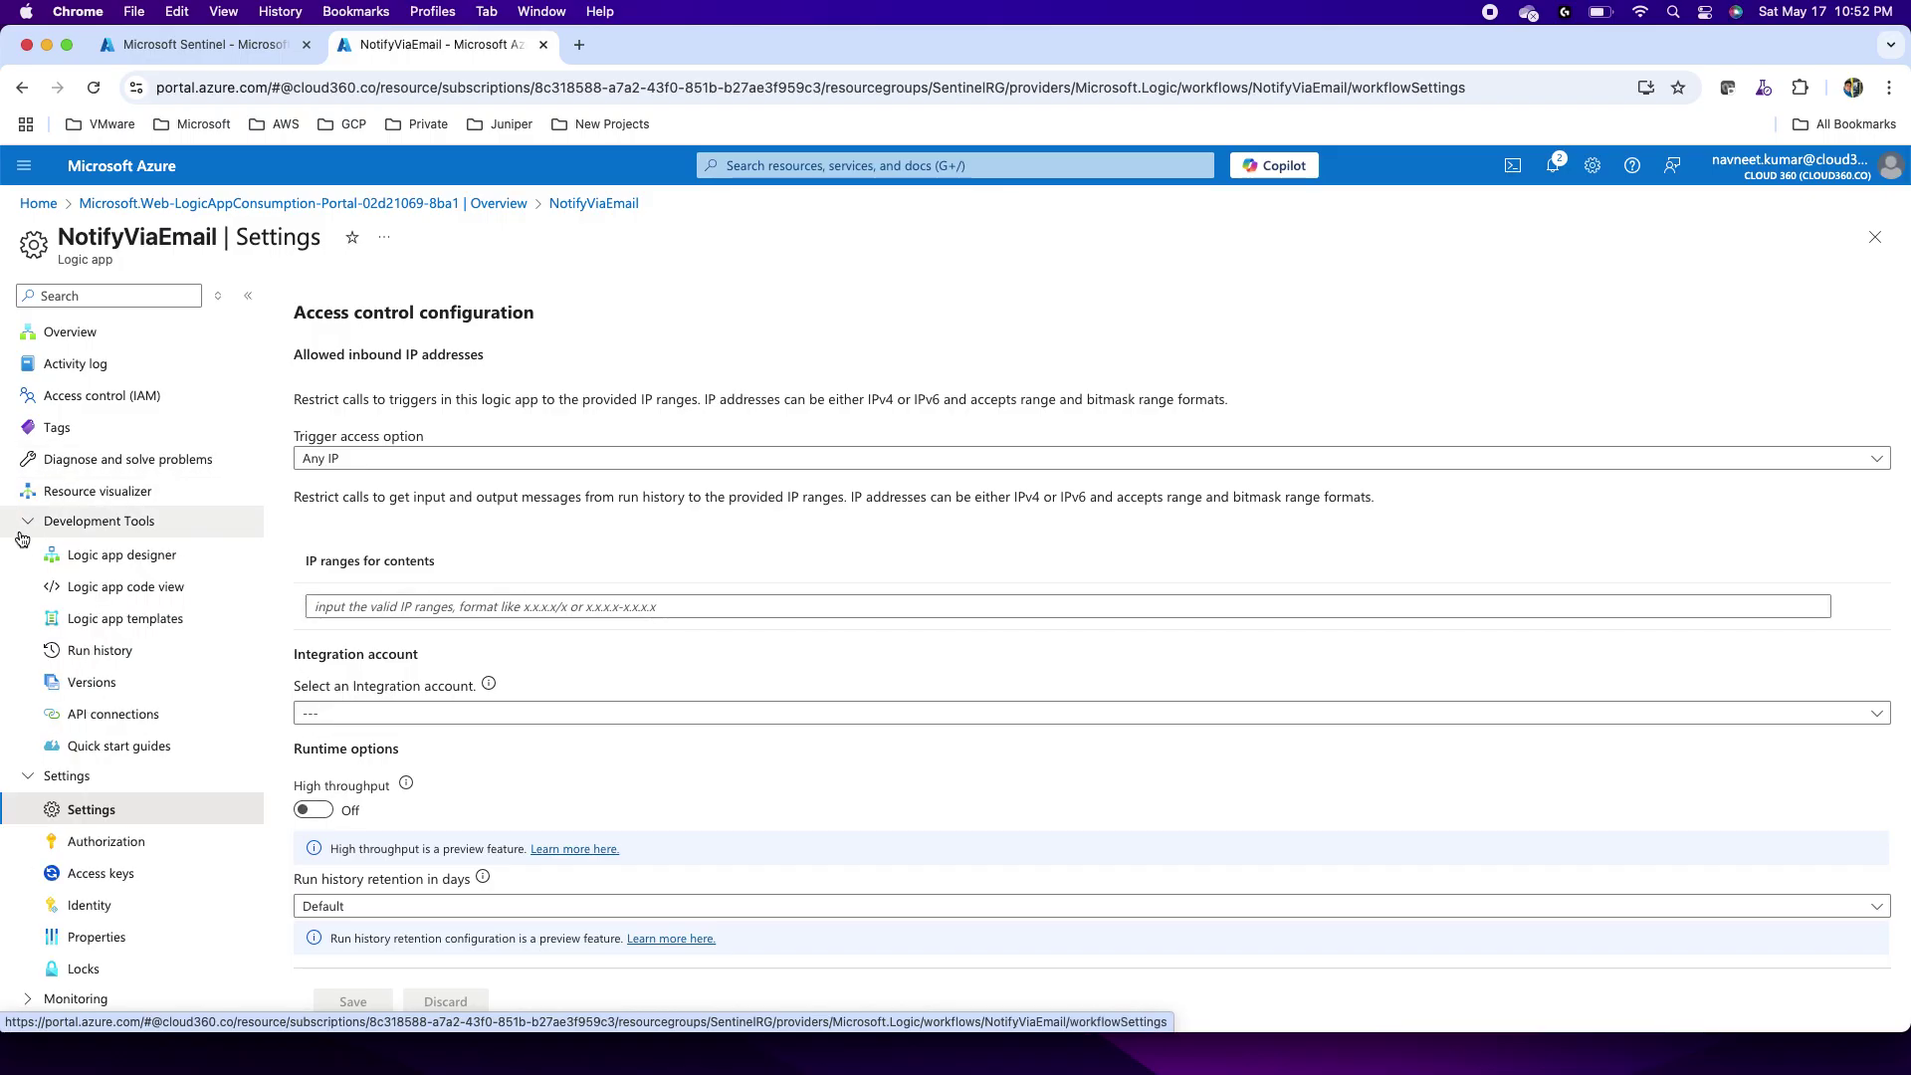
pyautogui.click(115, 557)
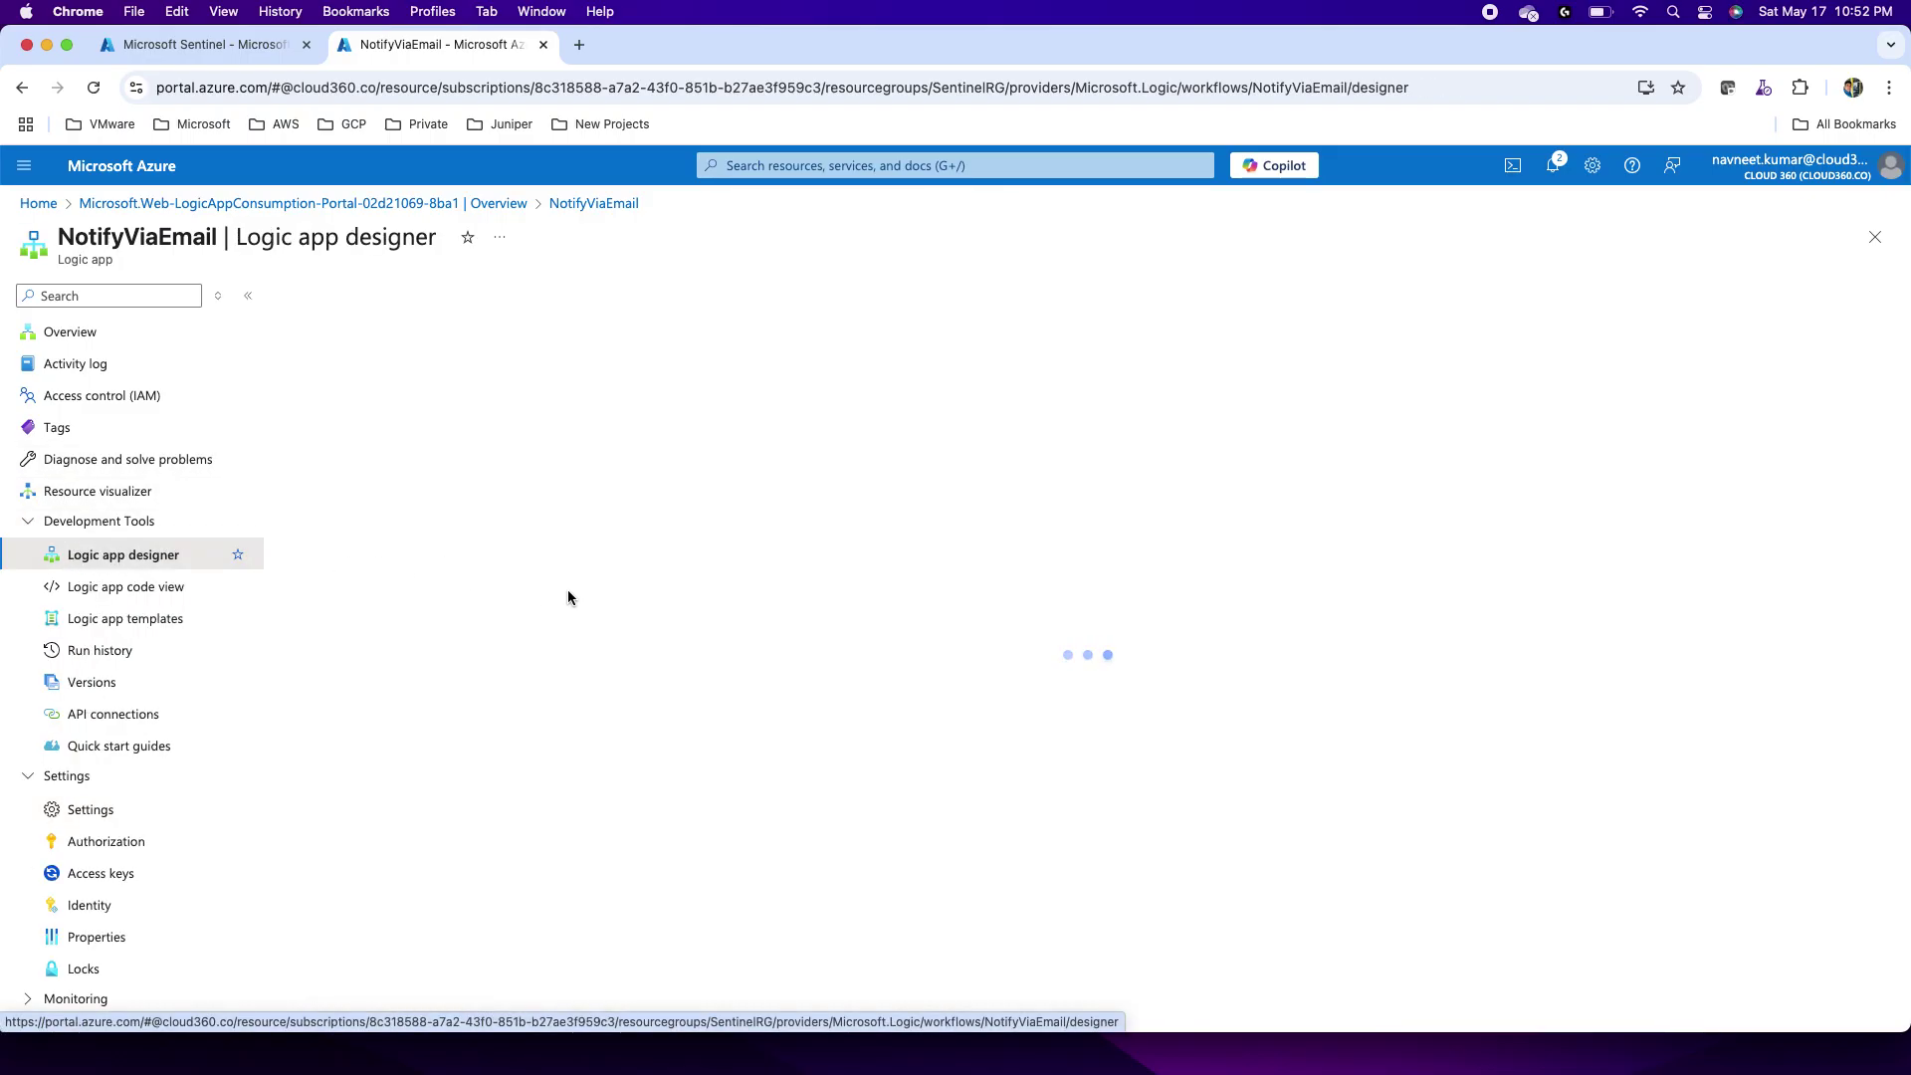
# Step: Dismiss the designer tip and search 'sentine' in the Add a trigger pane
pyautogui.click(28, 784)
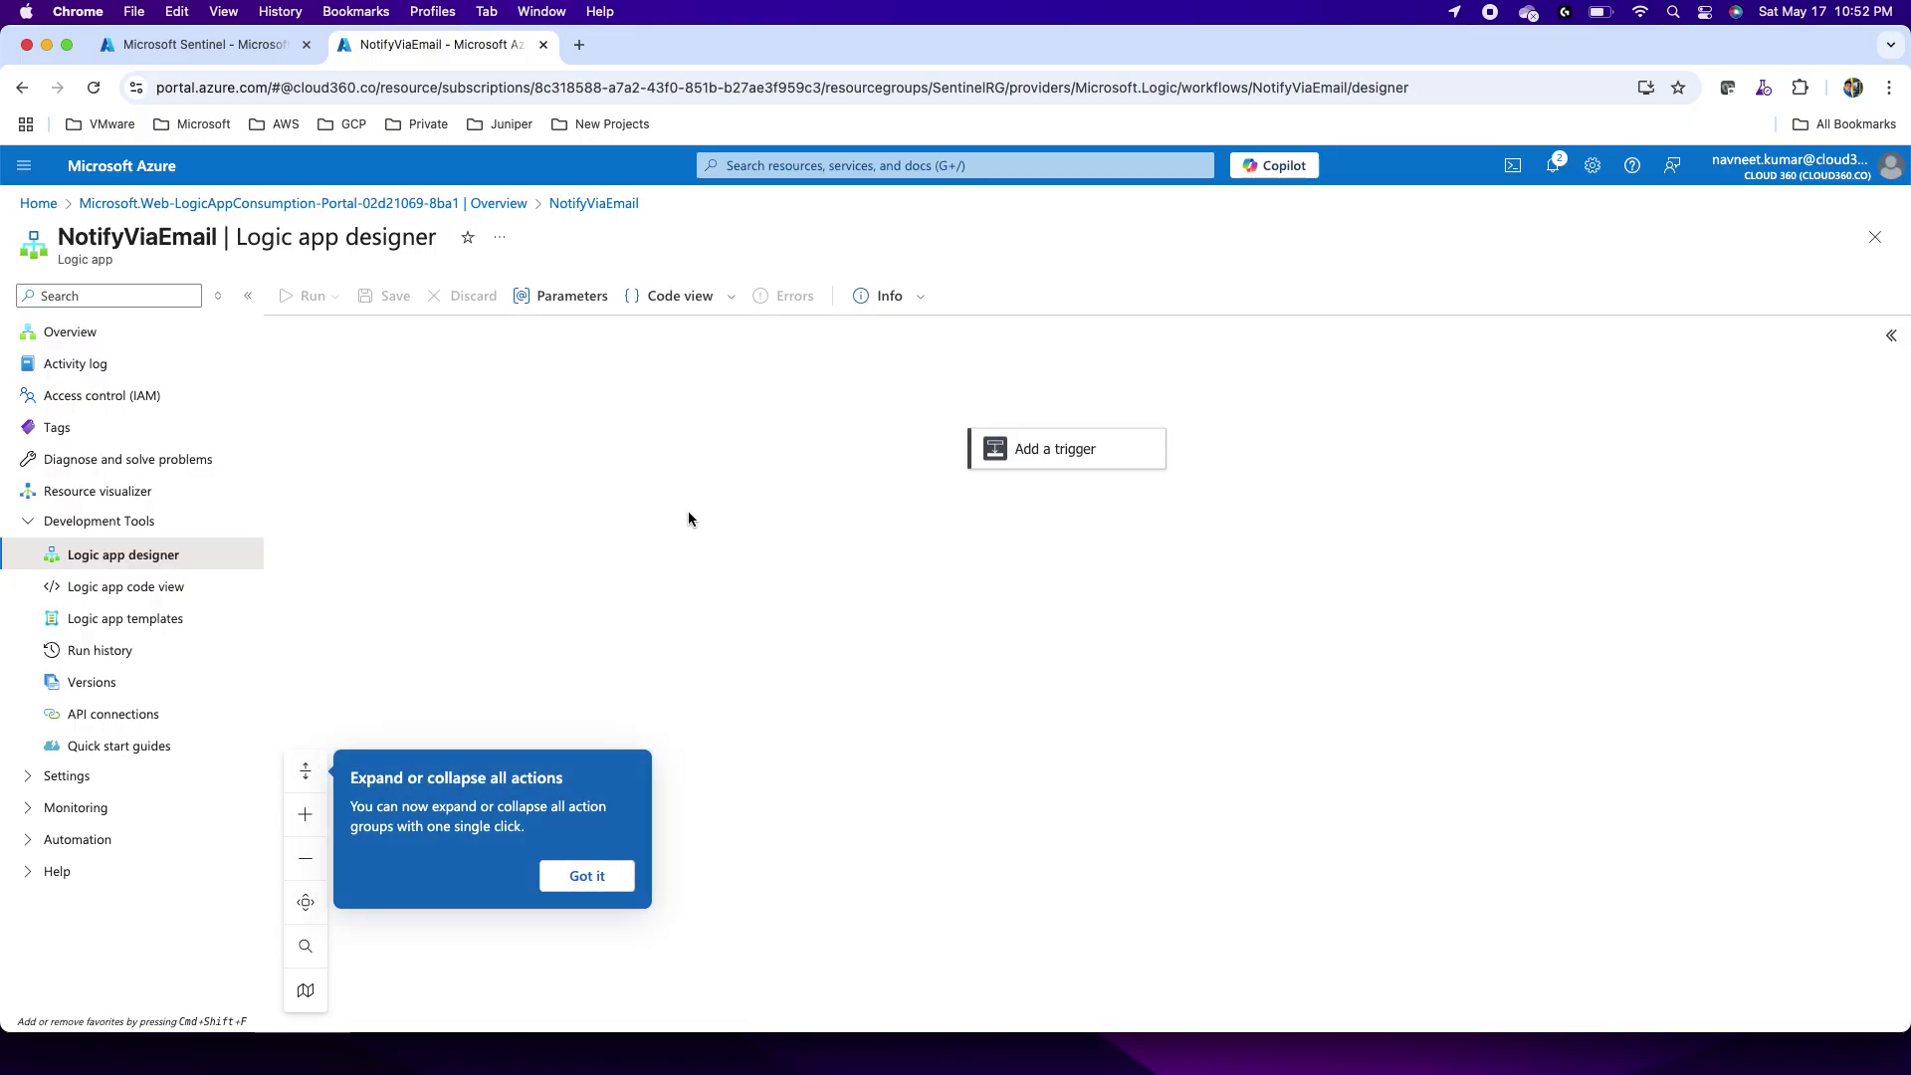
pyautogui.click(609, 878)
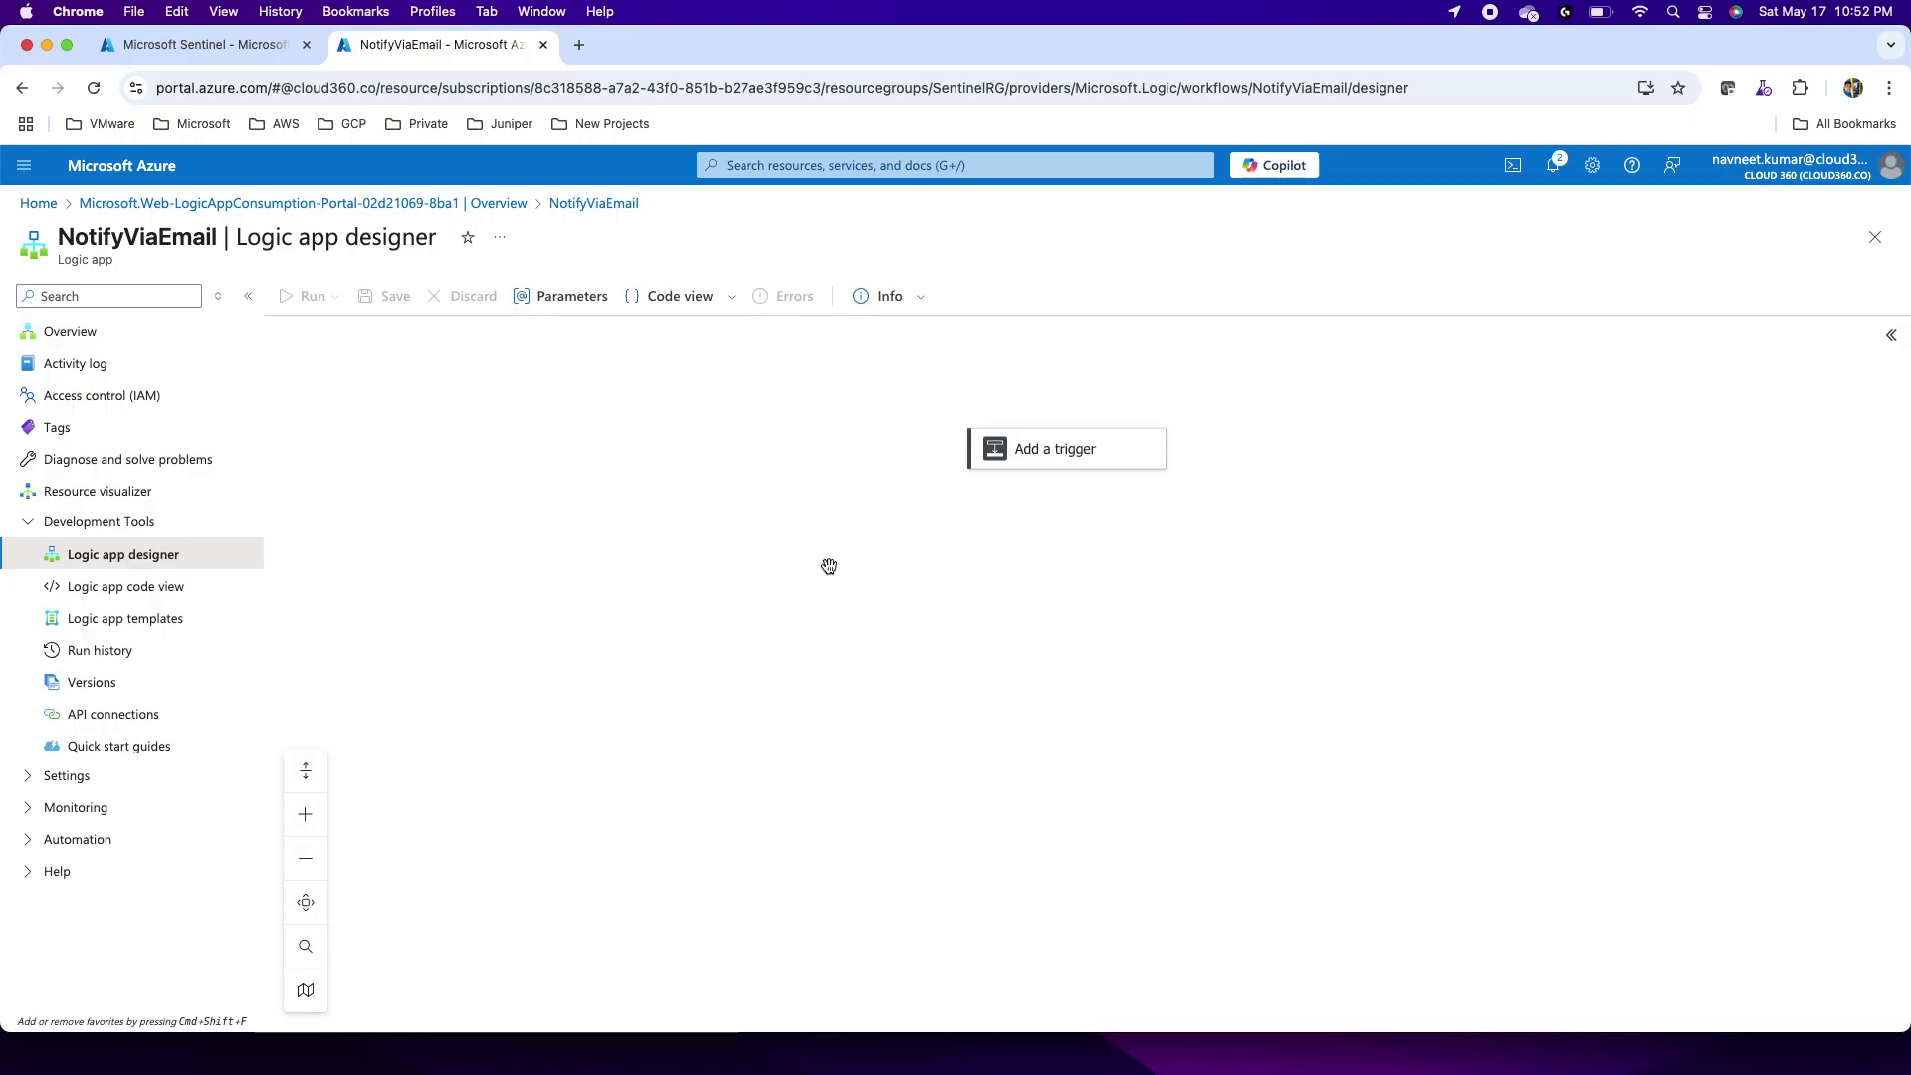
pyautogui.click(1029, 463)
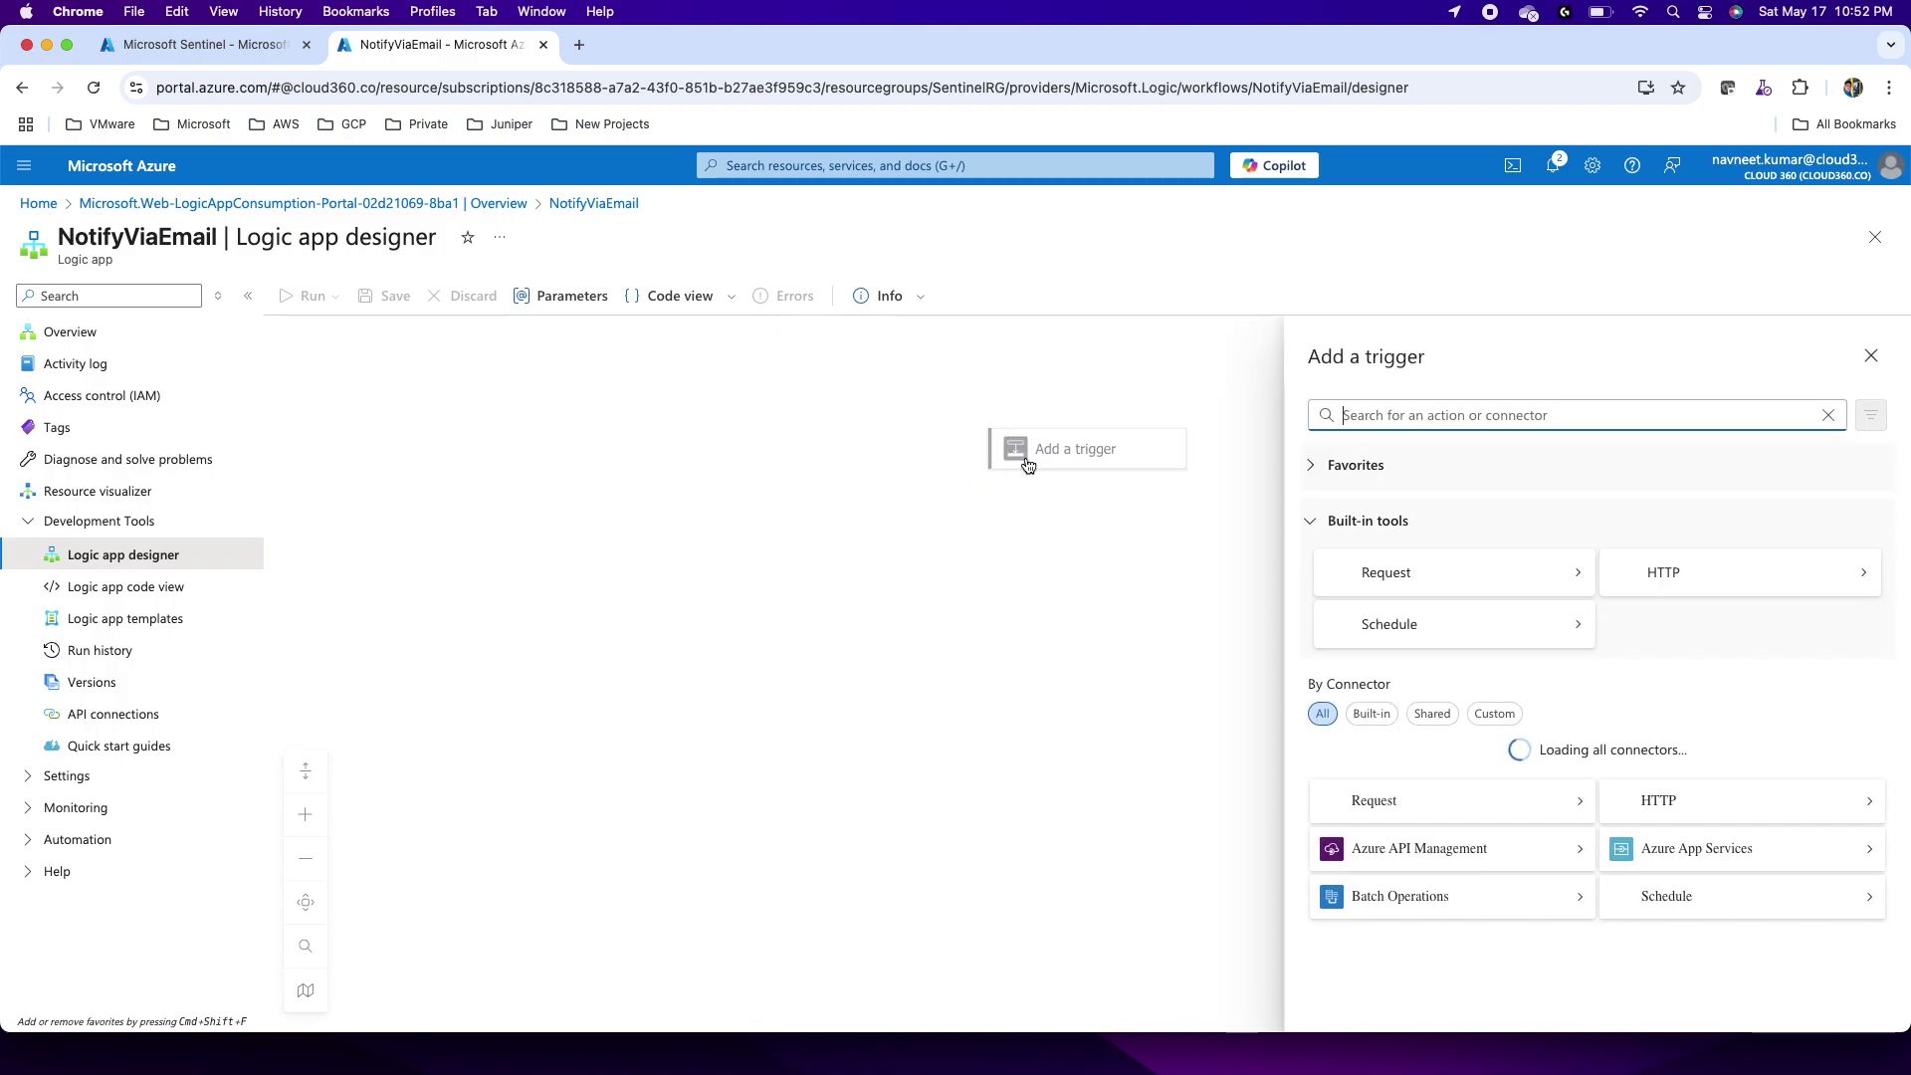
pyautogui.write('sentine')
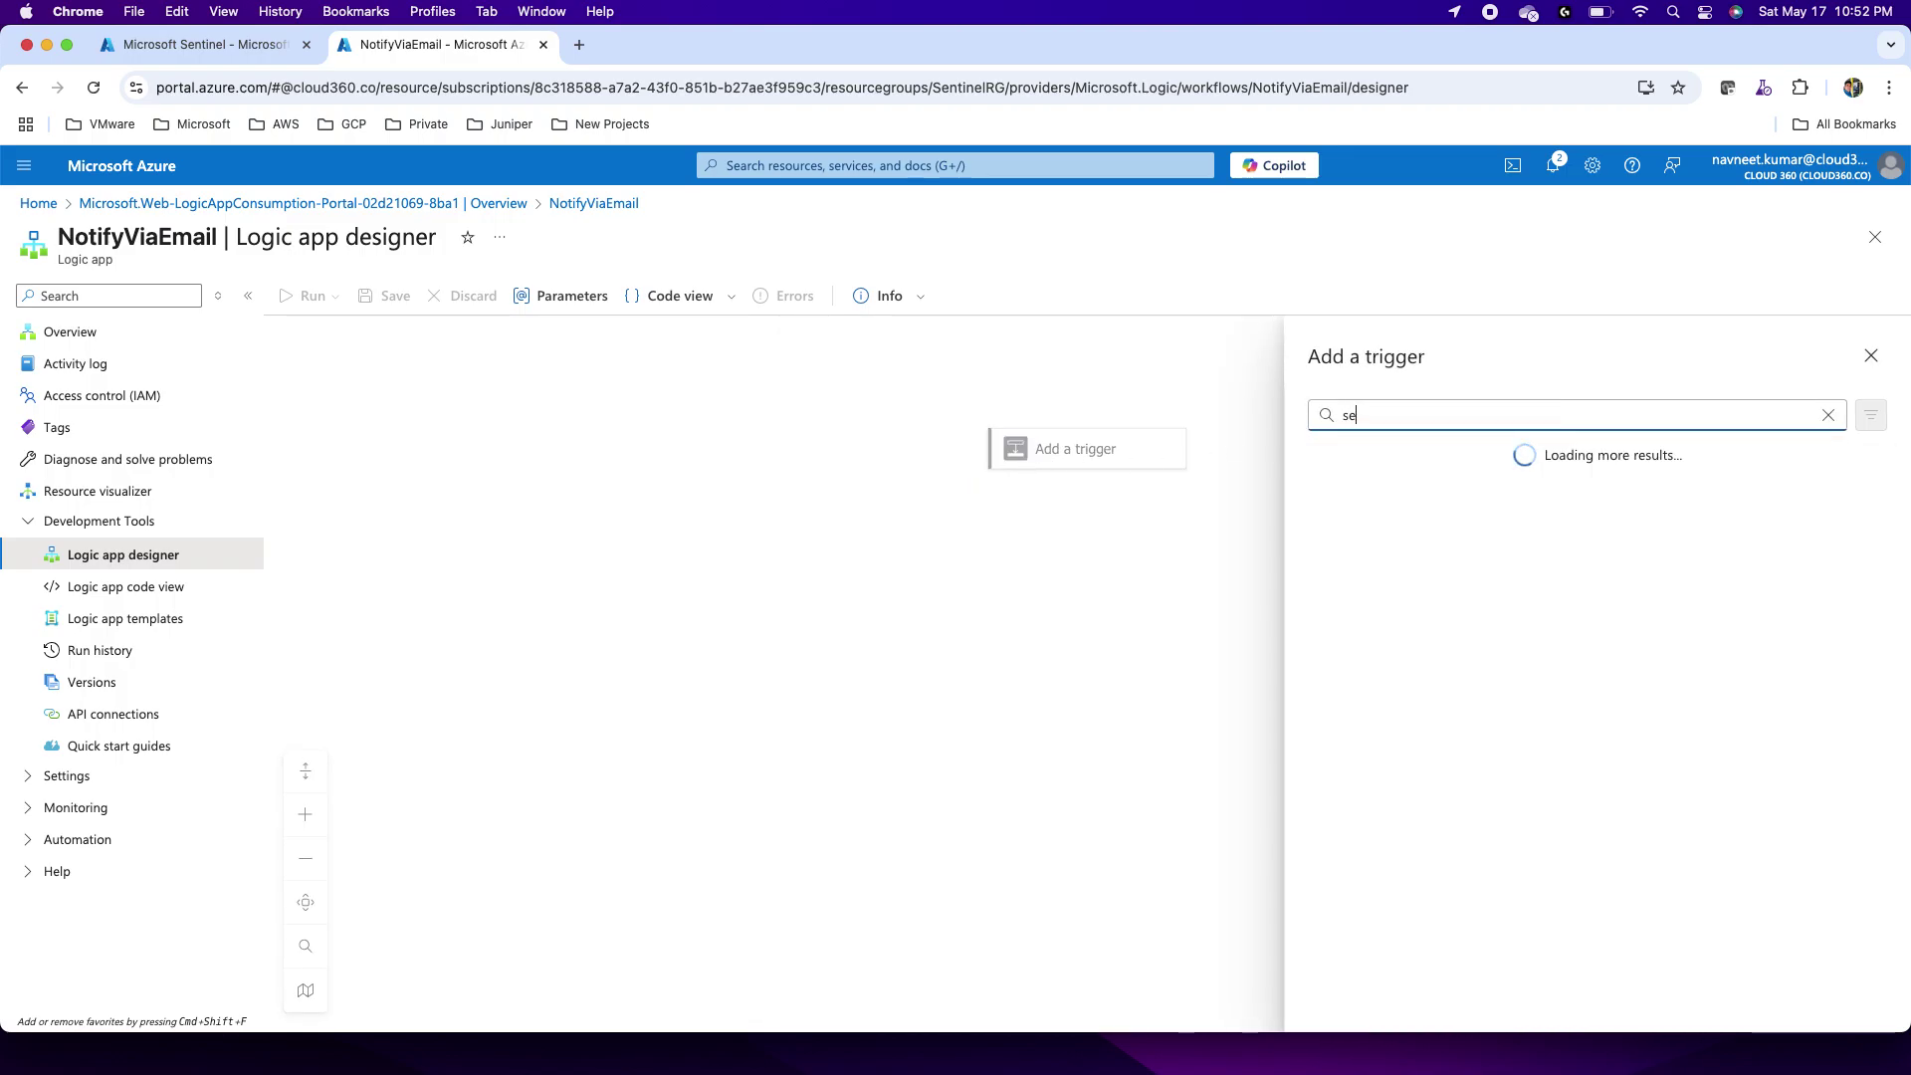
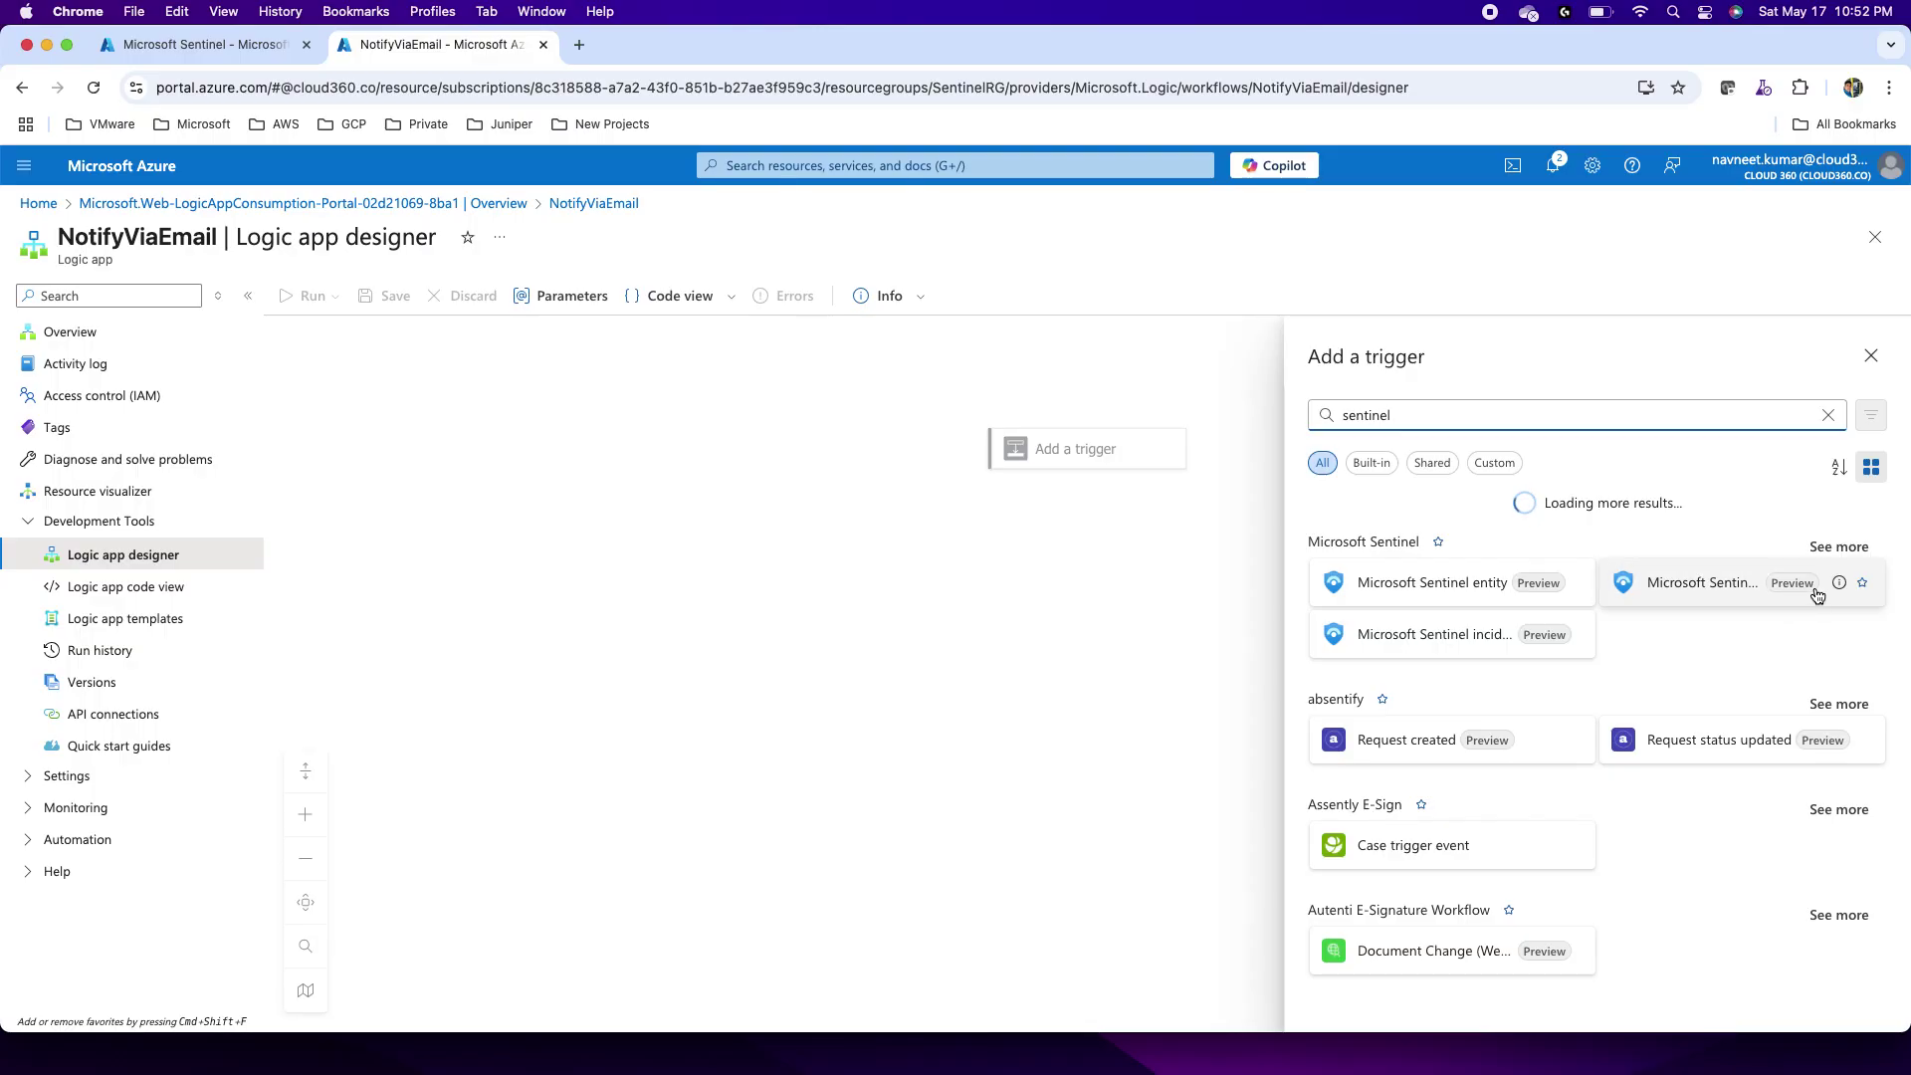
# Step: Add the Microsoft Sentinel alert trigger using OAuth for tenant Cloud 360 and start signing in
pyautogui.click(1662, 597)
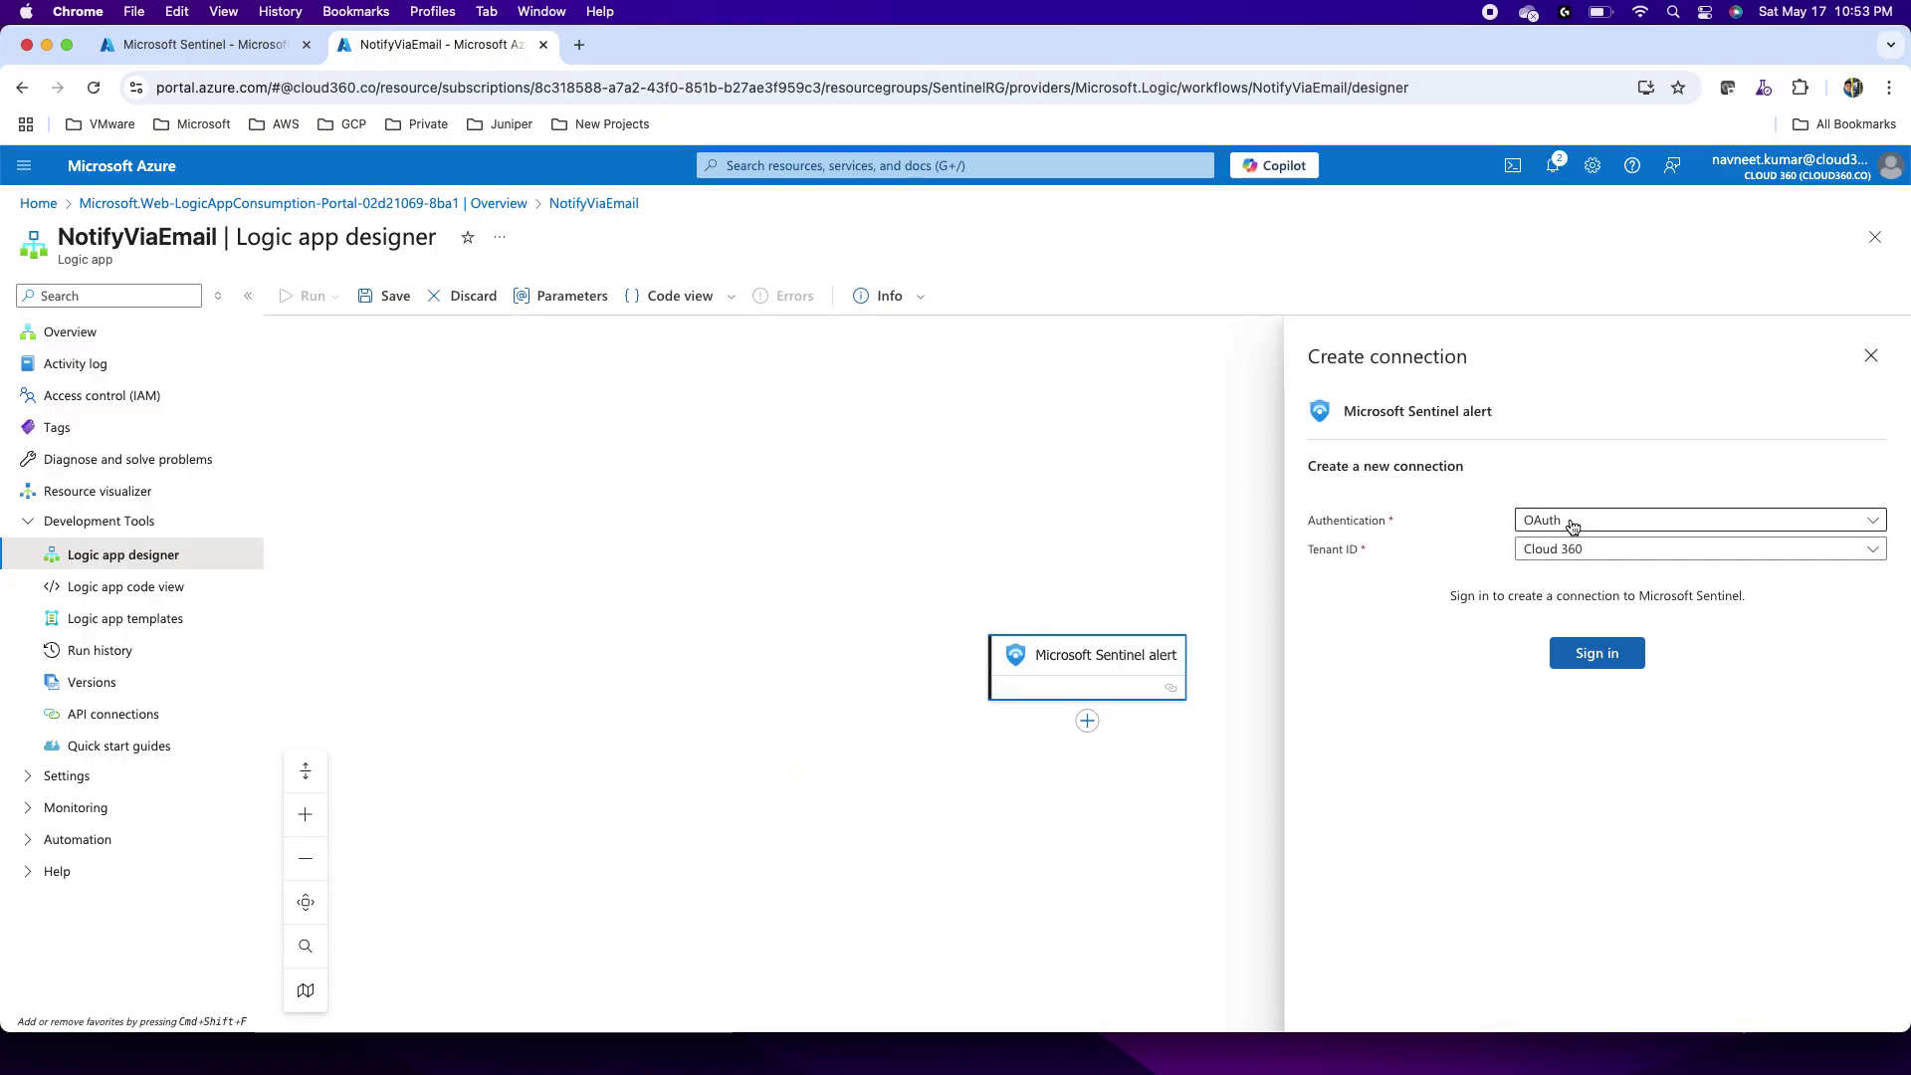
pyautogui.click(1582, 532)
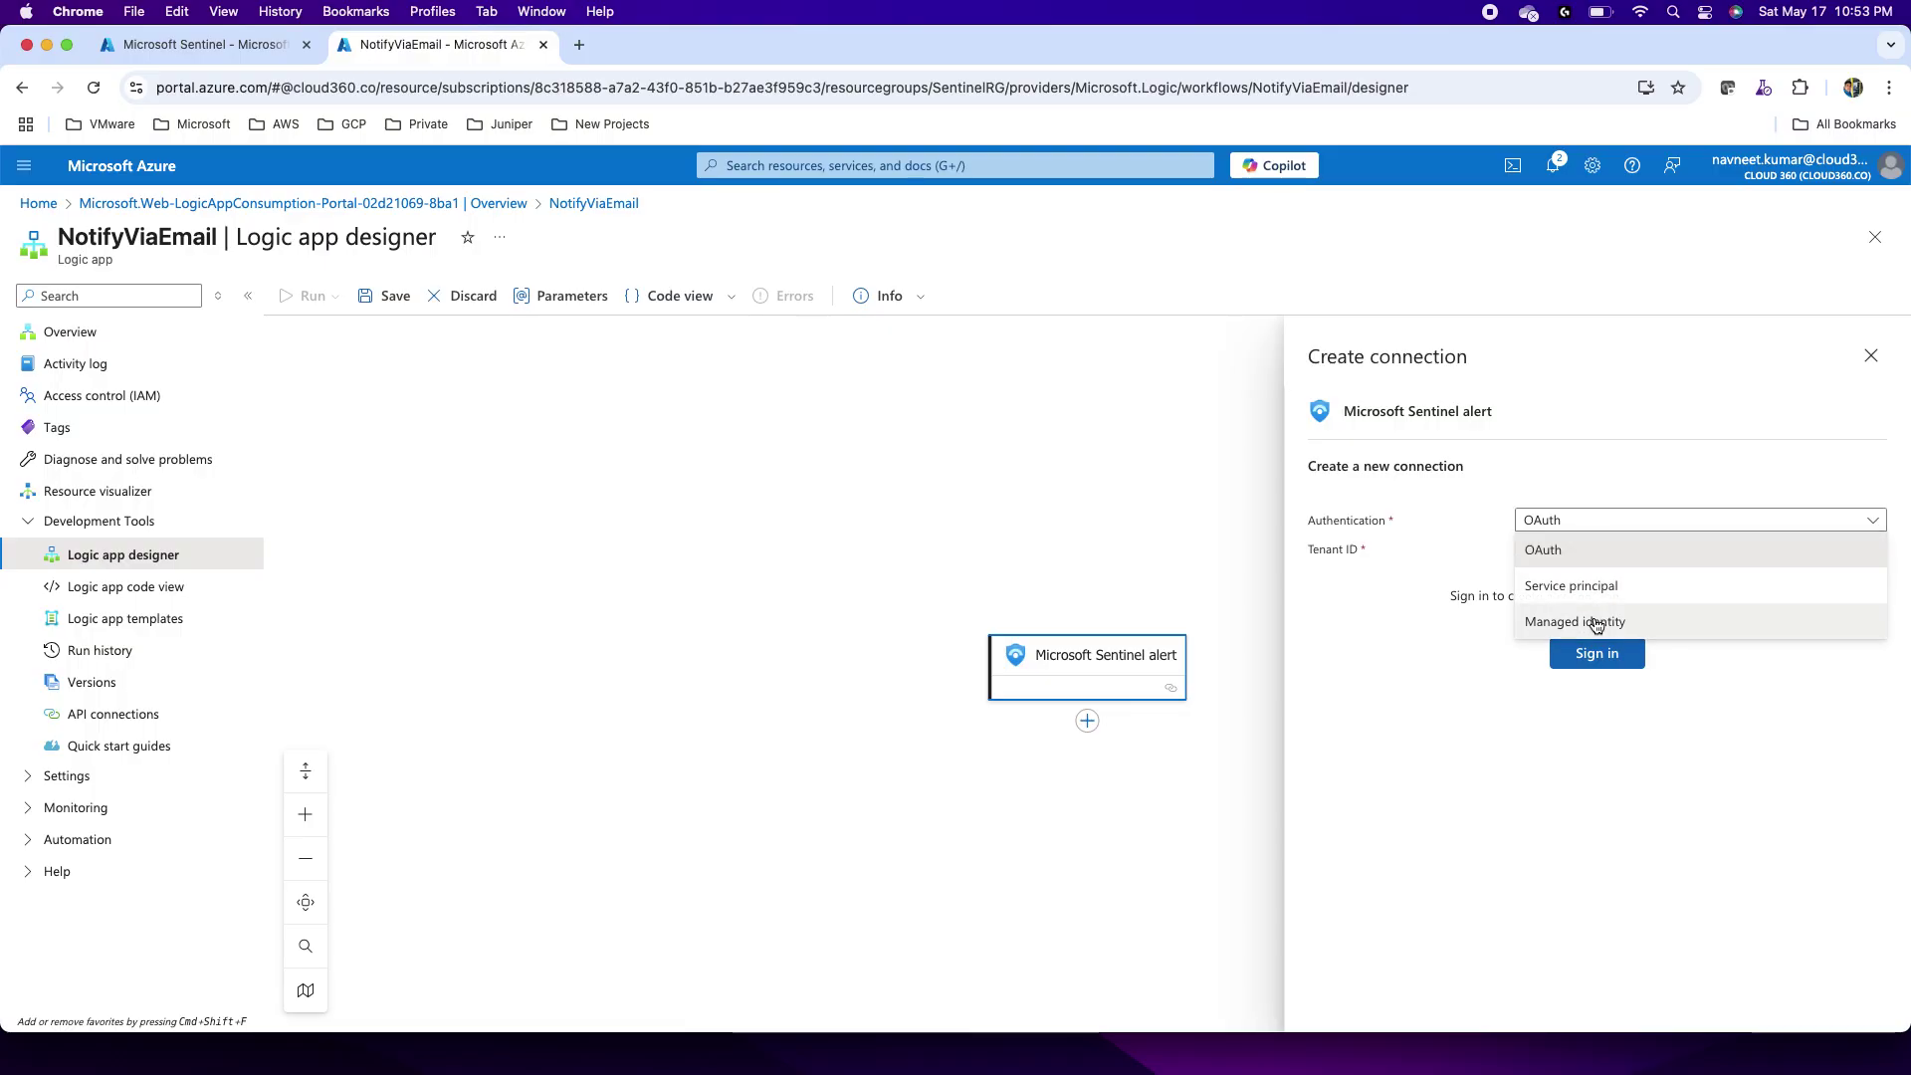
pyautogui.click(1570, 550)
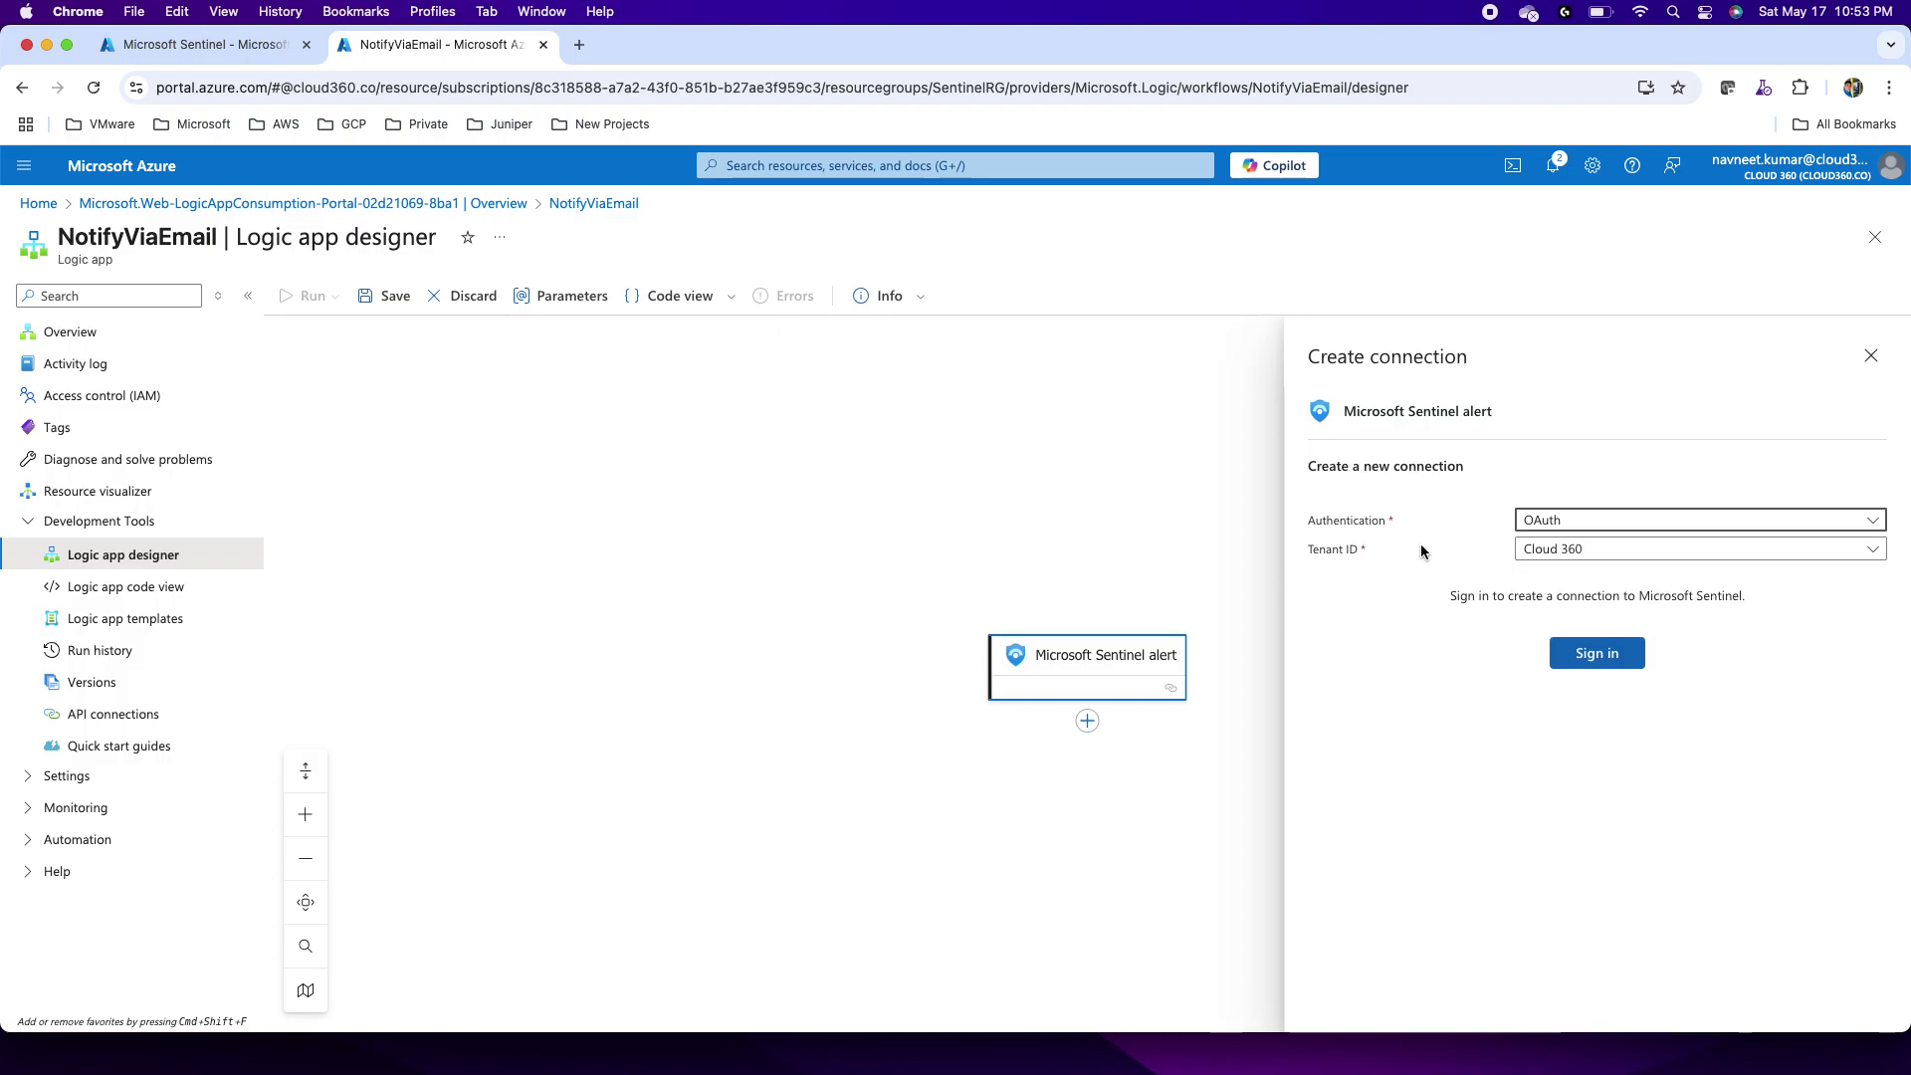
pyautogui.click(1571, 557)
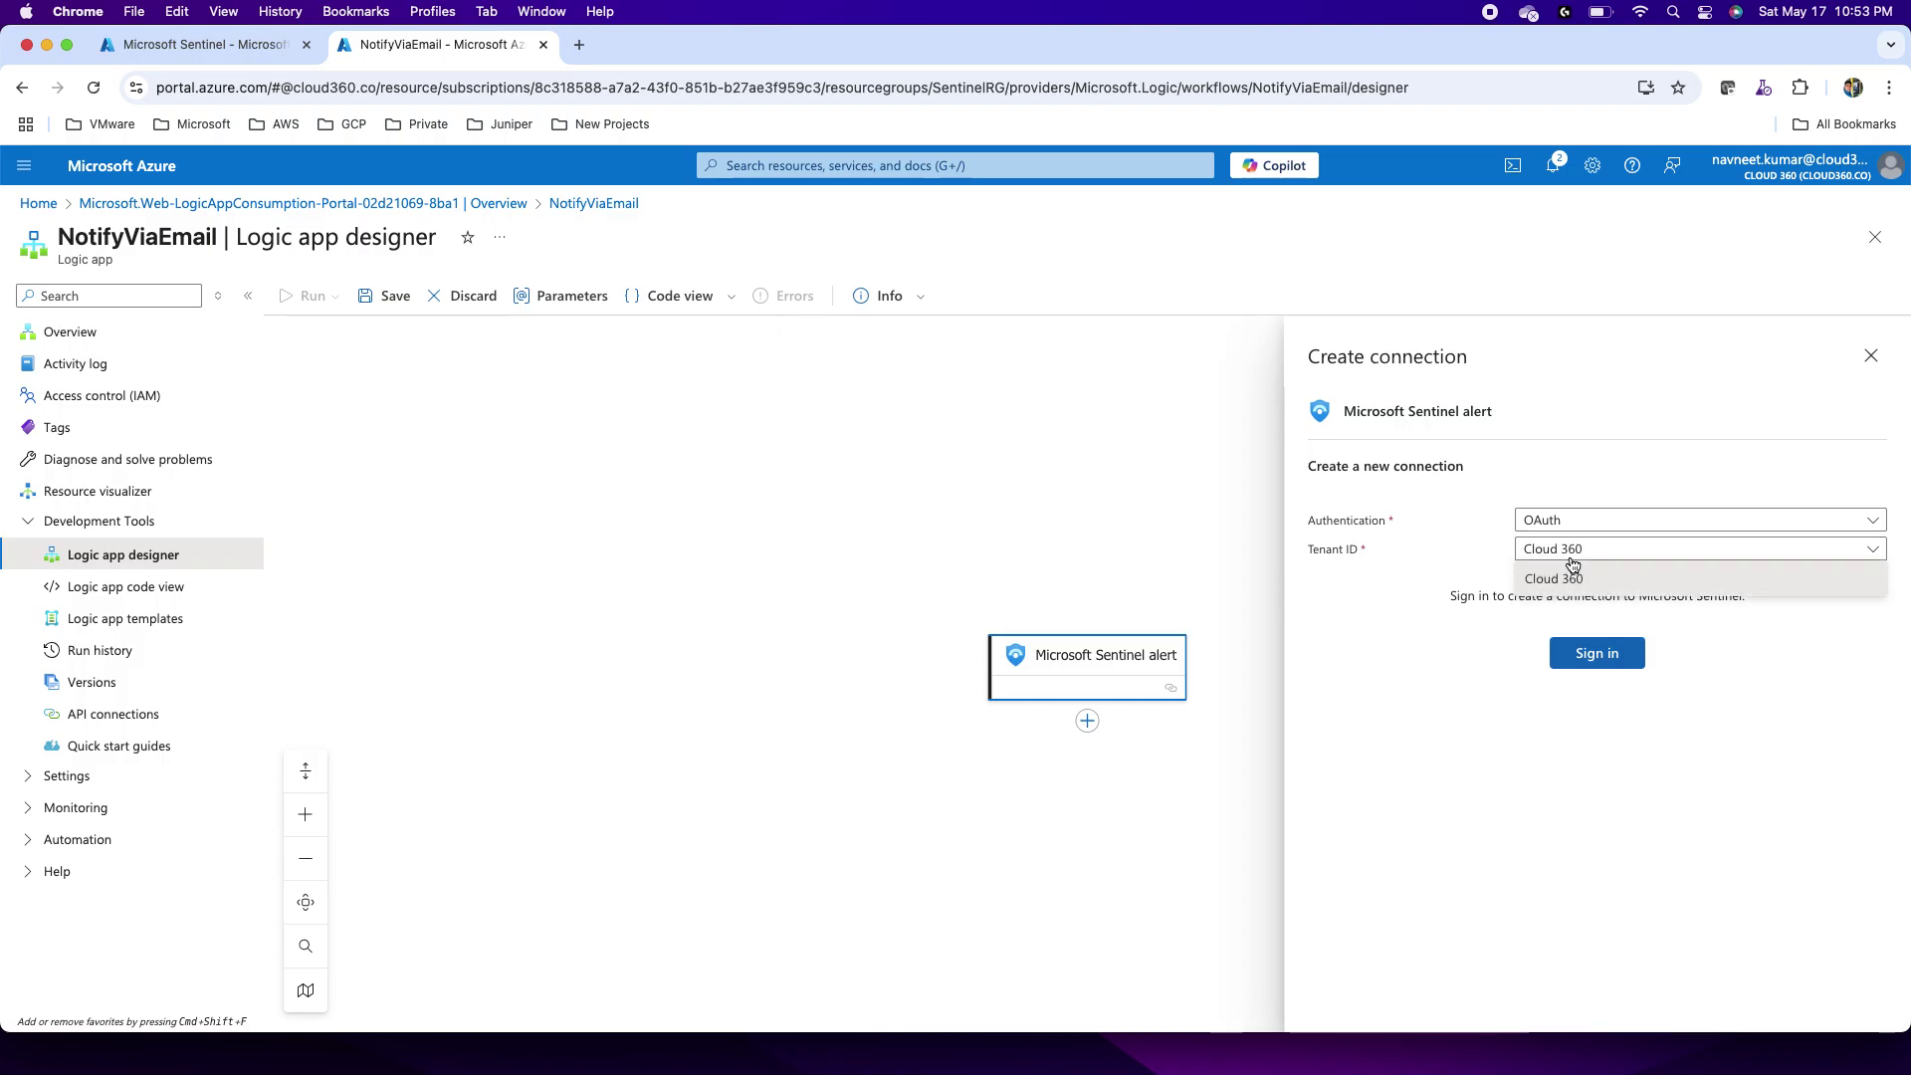
pyautogui.click(1572, 566)
pyautogui.click(1586, 658)
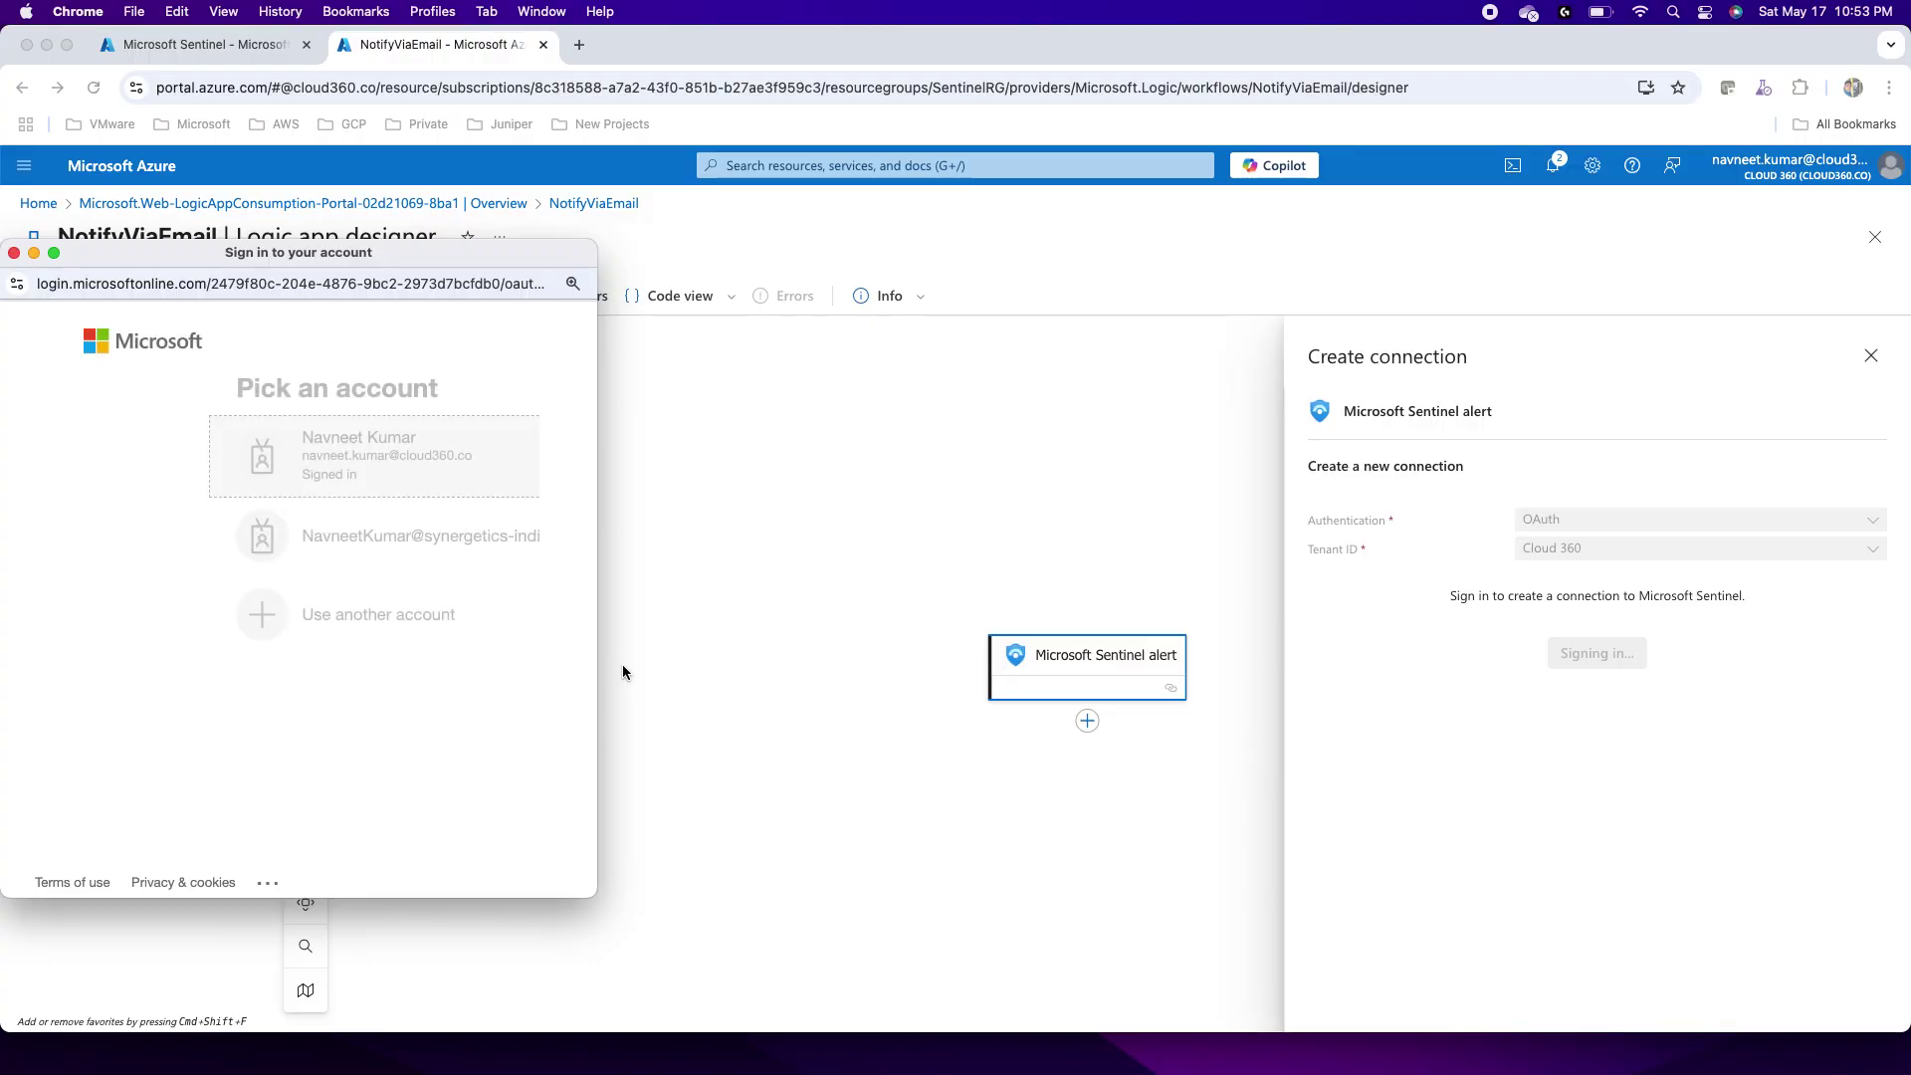
# Step: Connect the Sentinel alert trigger with the signed-in account and collapse its details panel
pyautogui.click(247, 472)
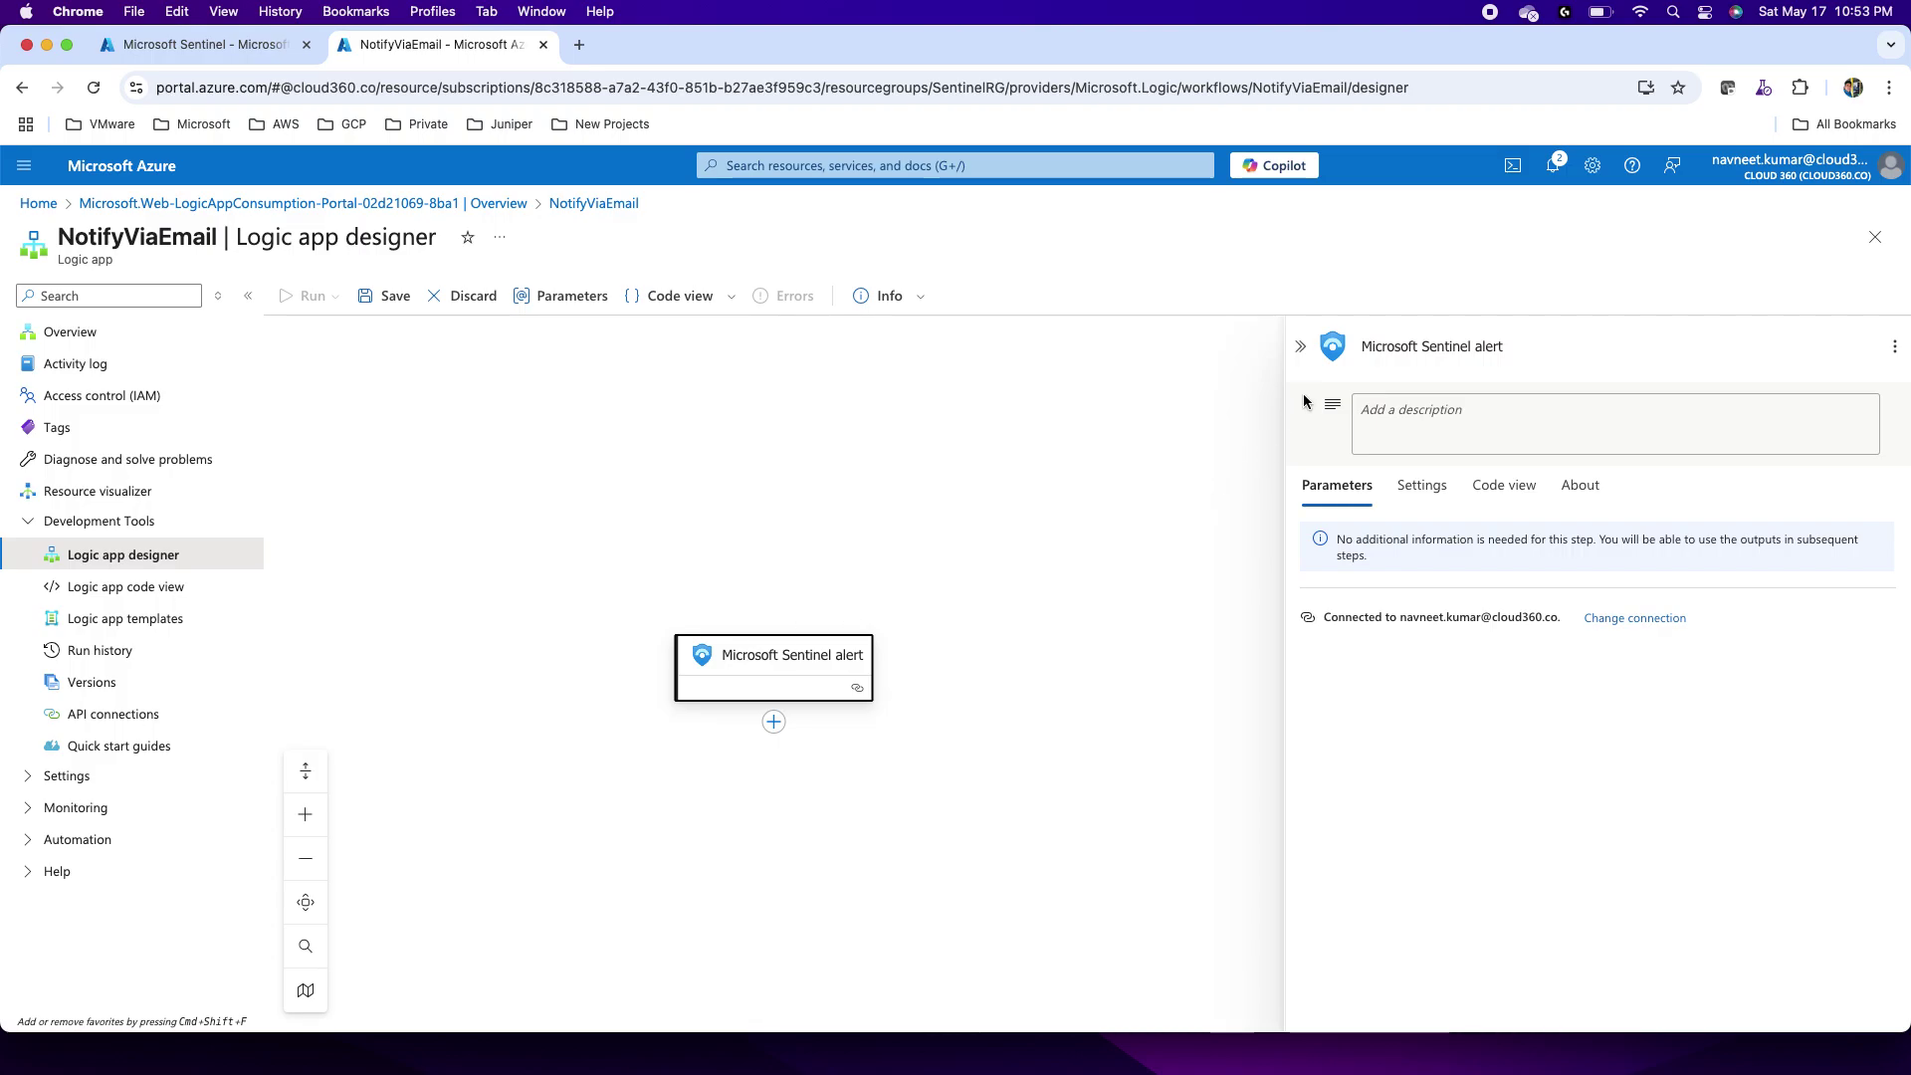
pyautogui.click(1300, 345)
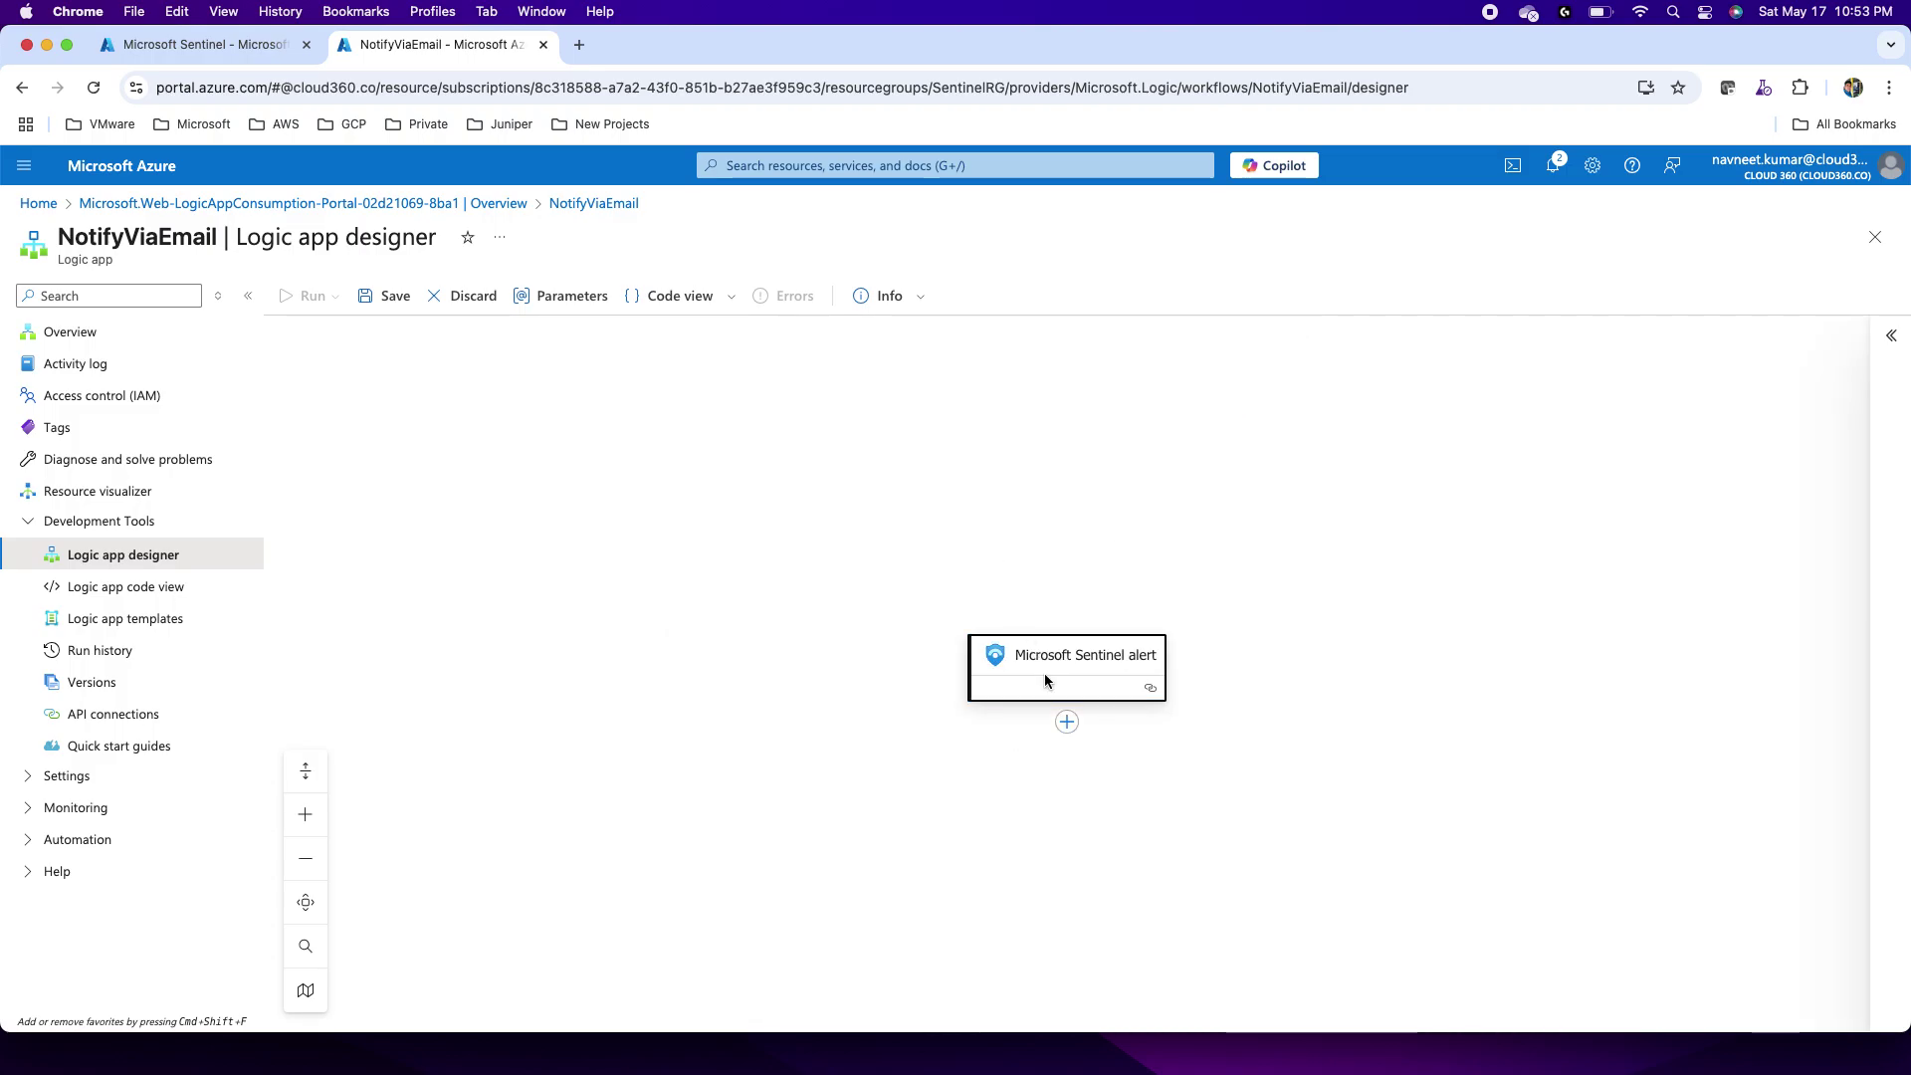
# Step: Add the Sentinel 'Alert - Get incident' action below the trigger, found by searching 'senti'
pyautogui.click(1065, 725)
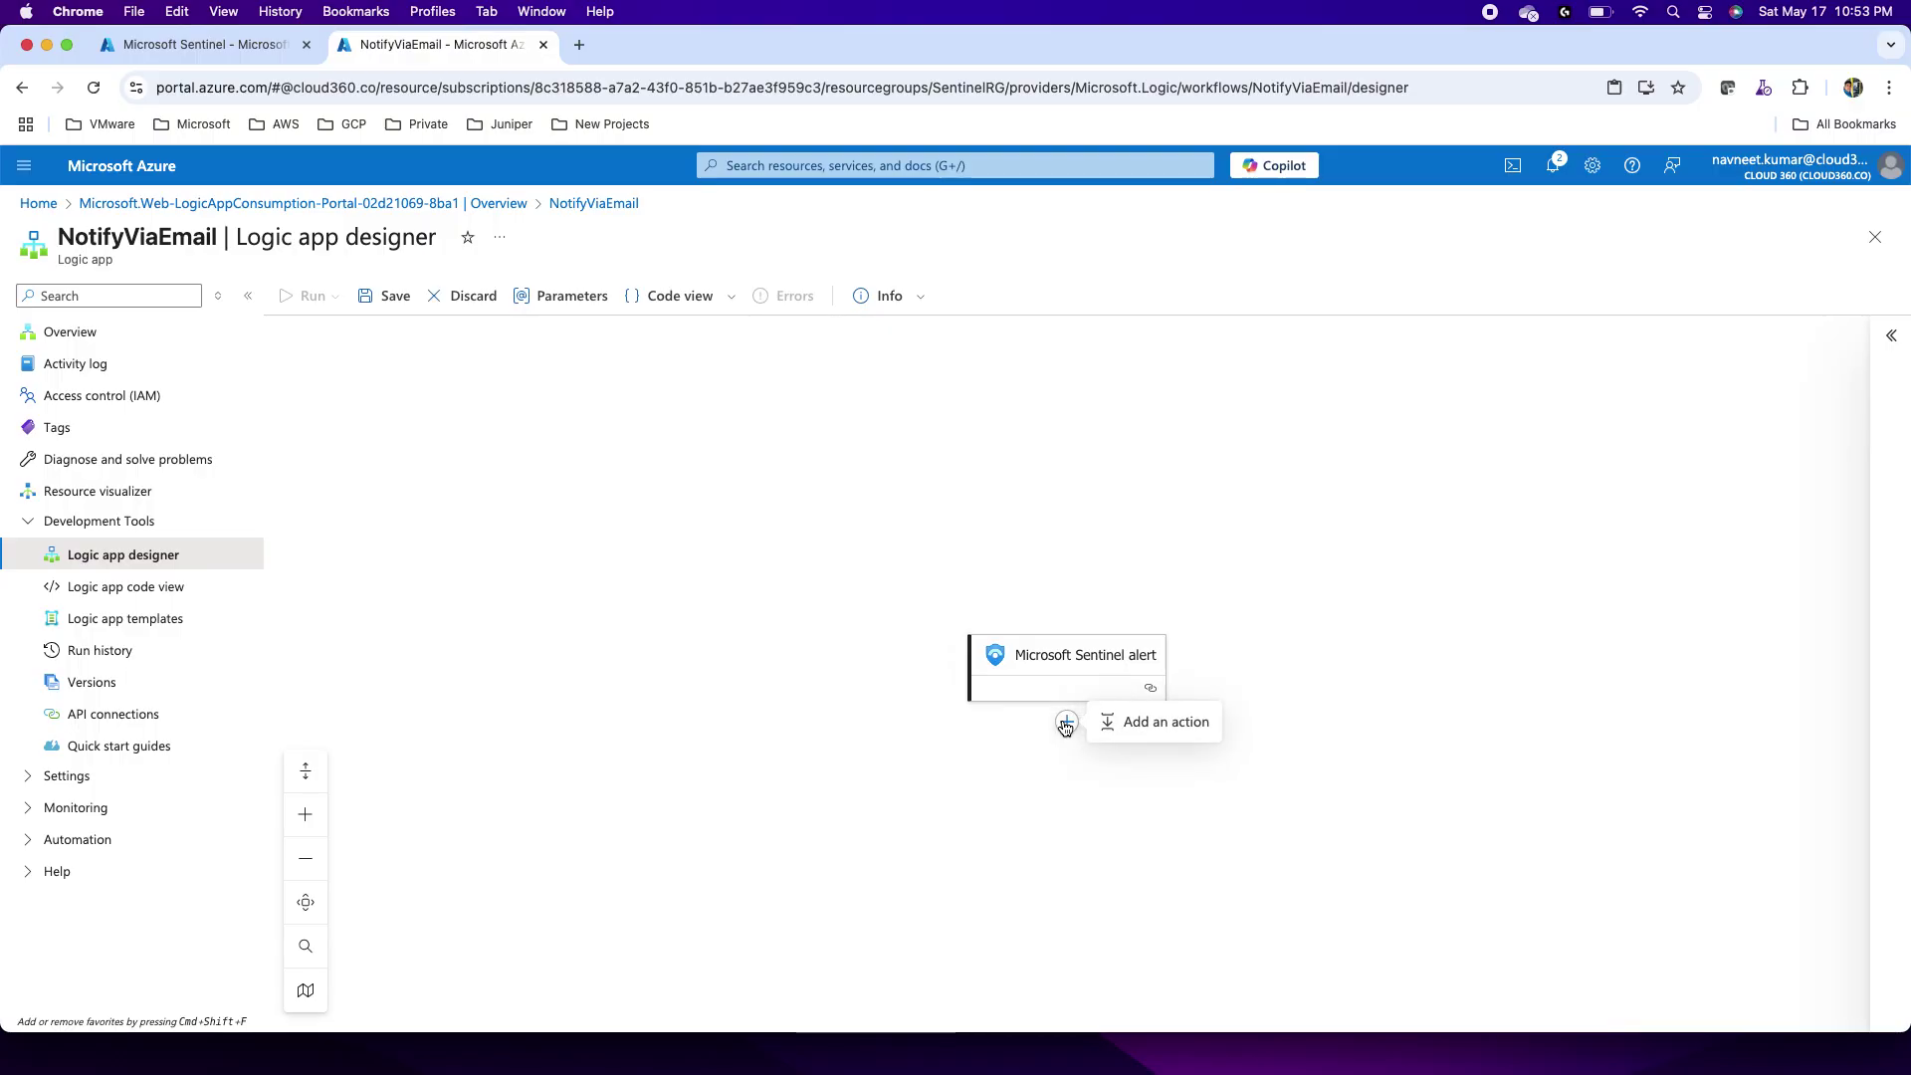
pyautogui.click(1135, 734)
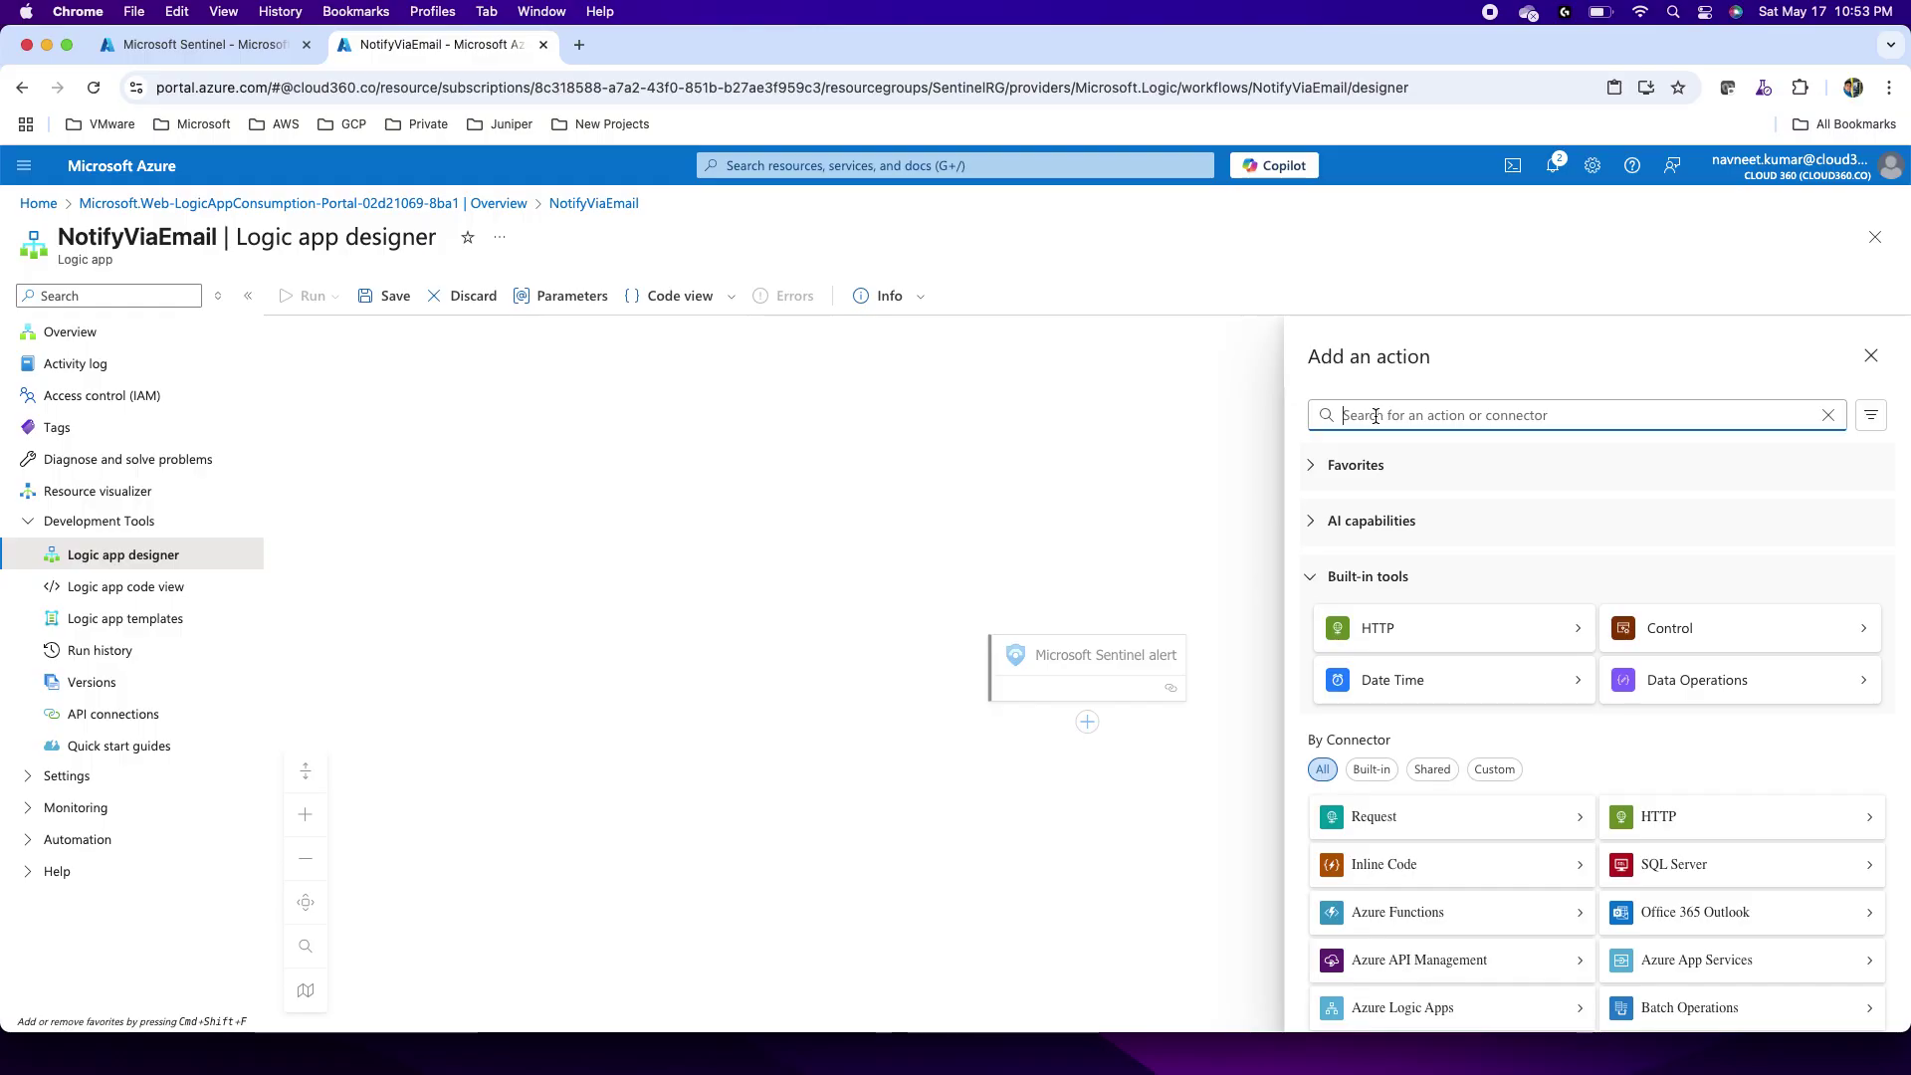
pyautogui.write('sentinel')
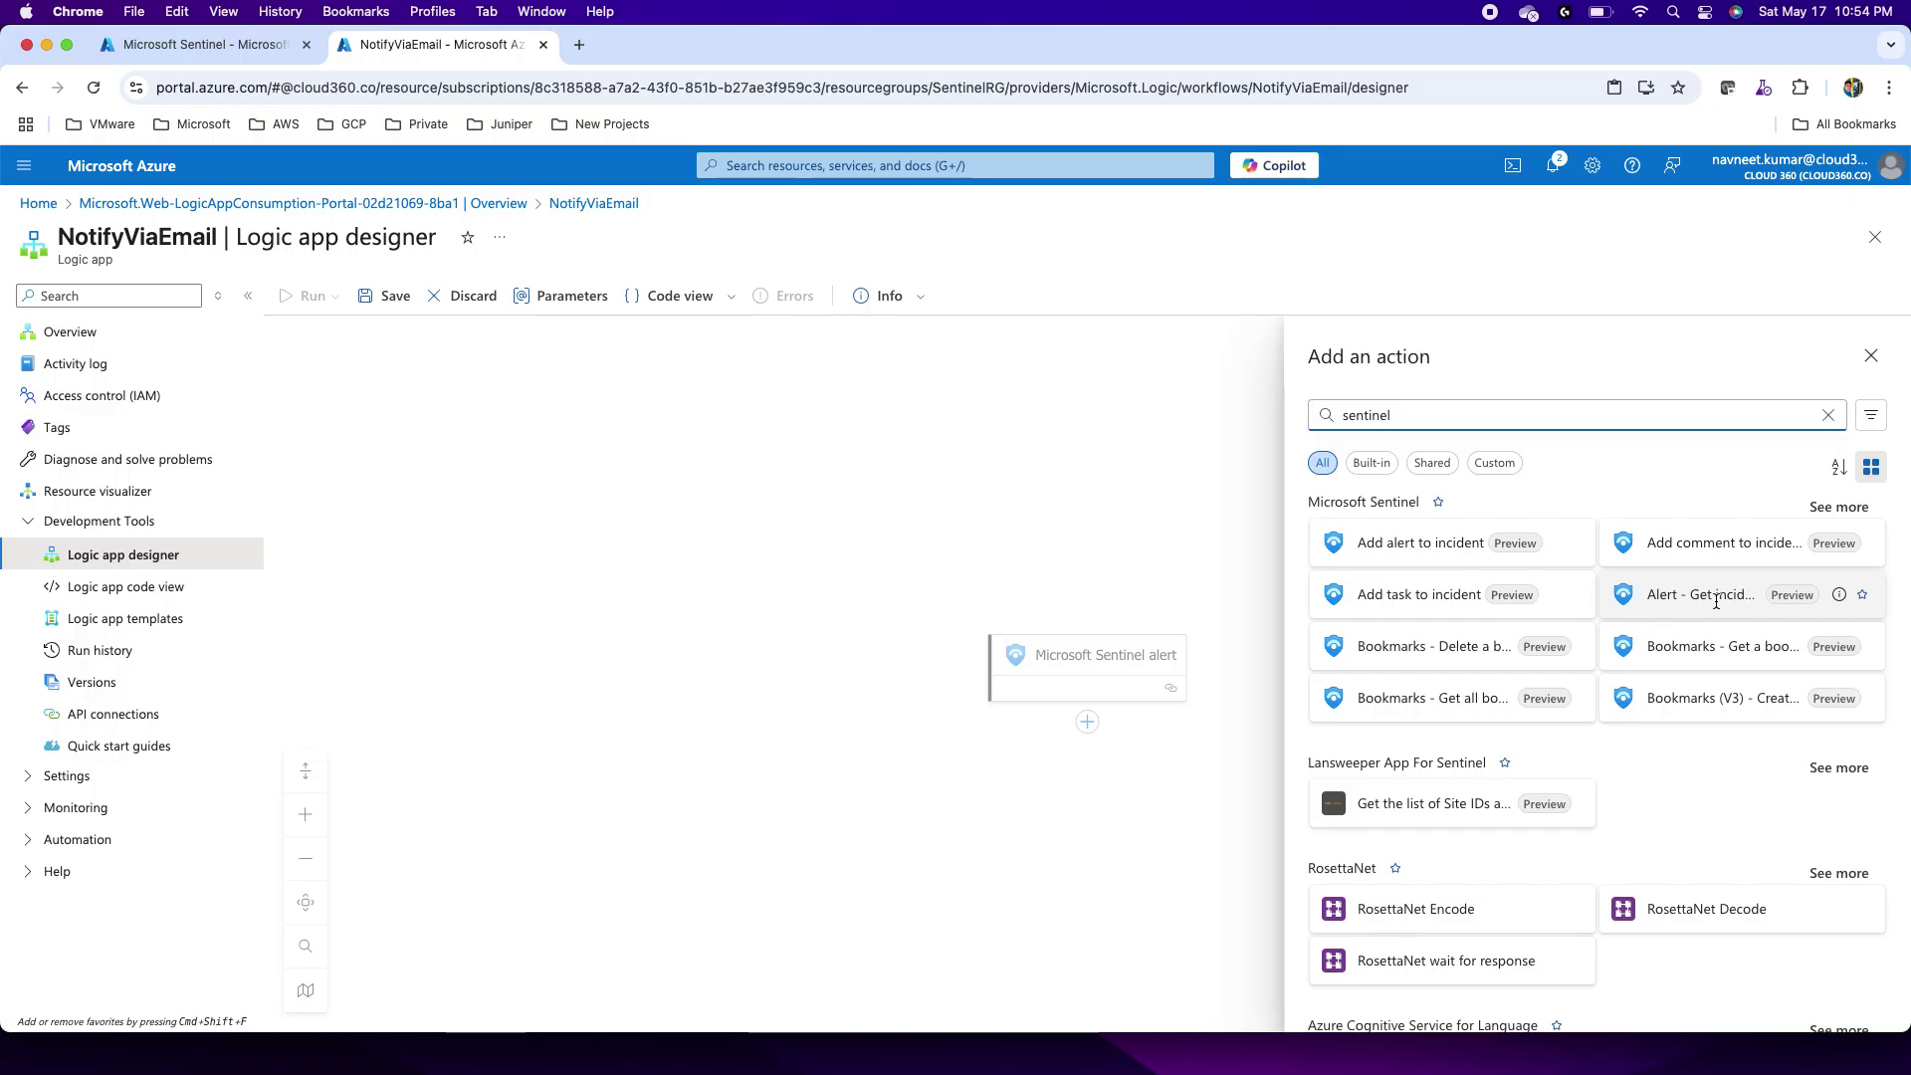
pyautogui.click(1716, 602)
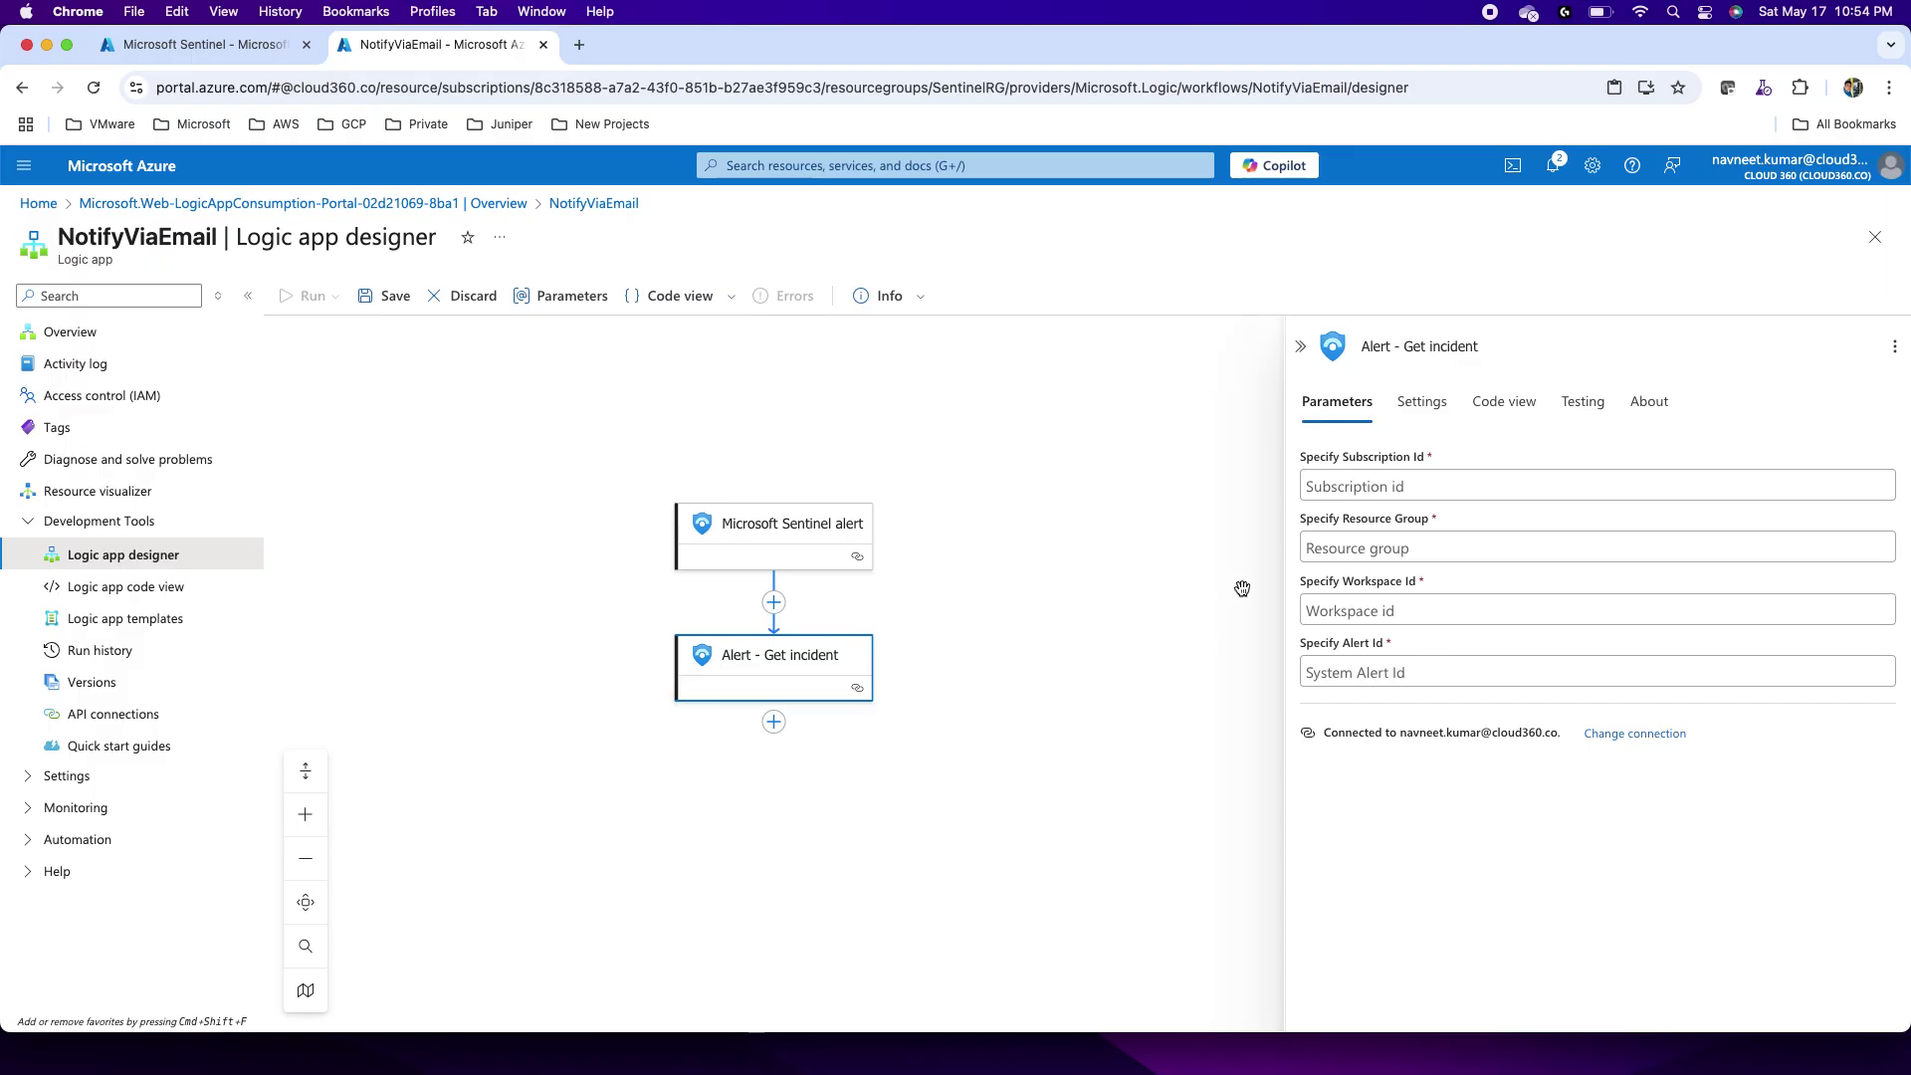
# Step: Fill Get incident's Subscription Id and Resource Group with the alert's Subscription ID and Resource group
pyautogui.click(1299, 345)
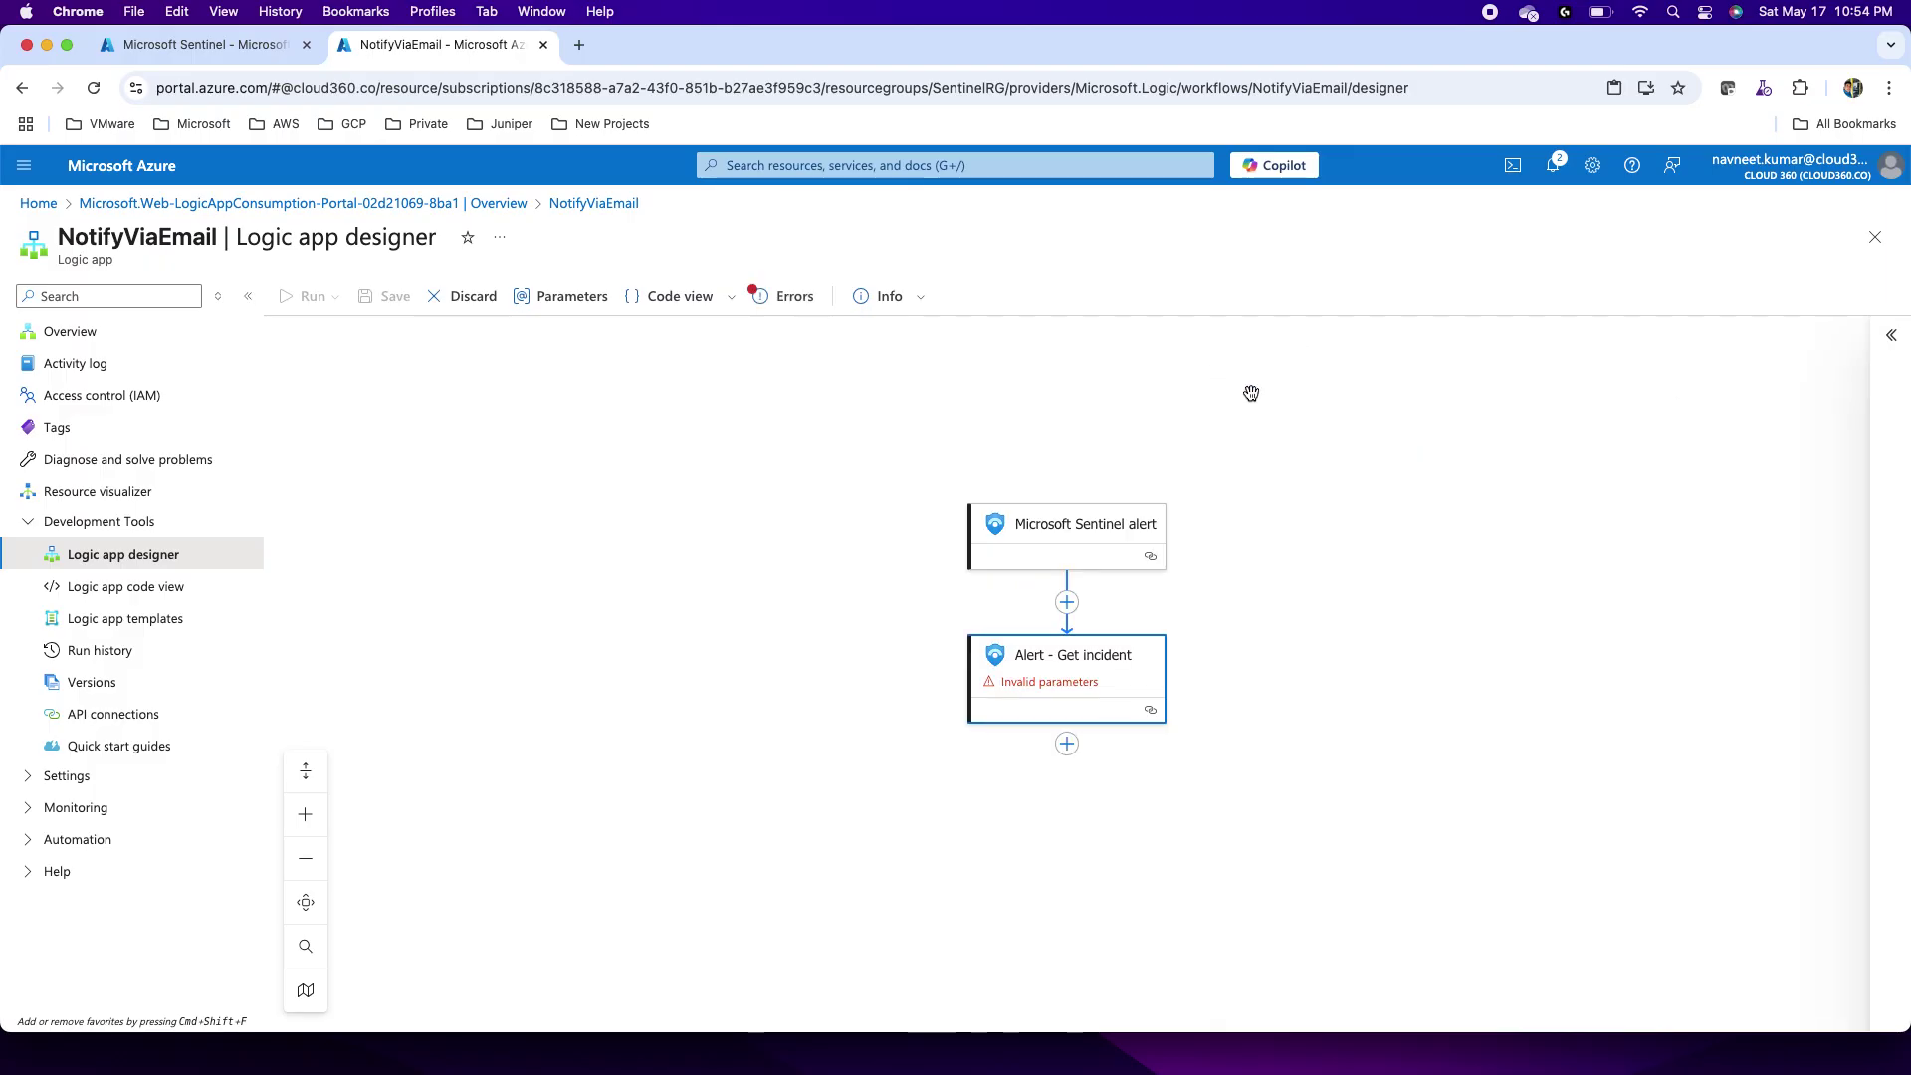
pyautogui.click(1043, 671)
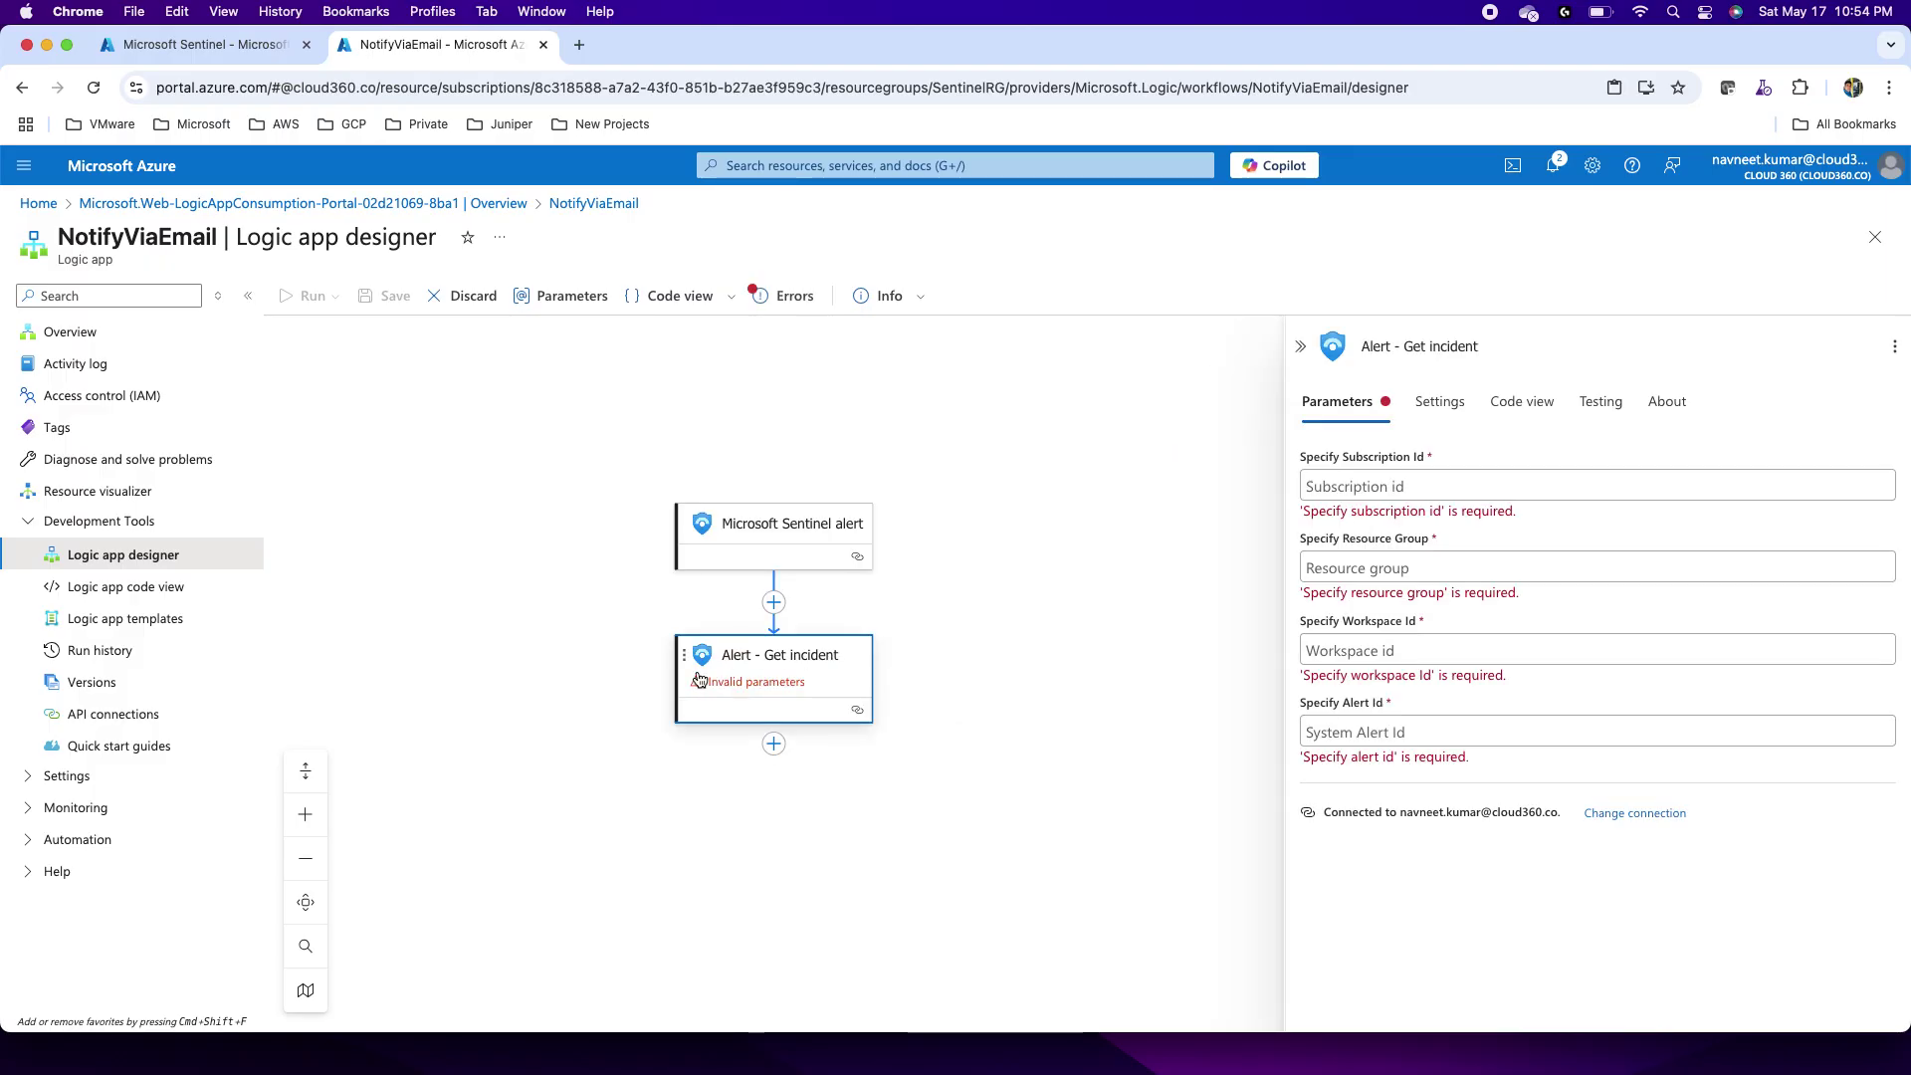
pyautogui.click(1370, 483)
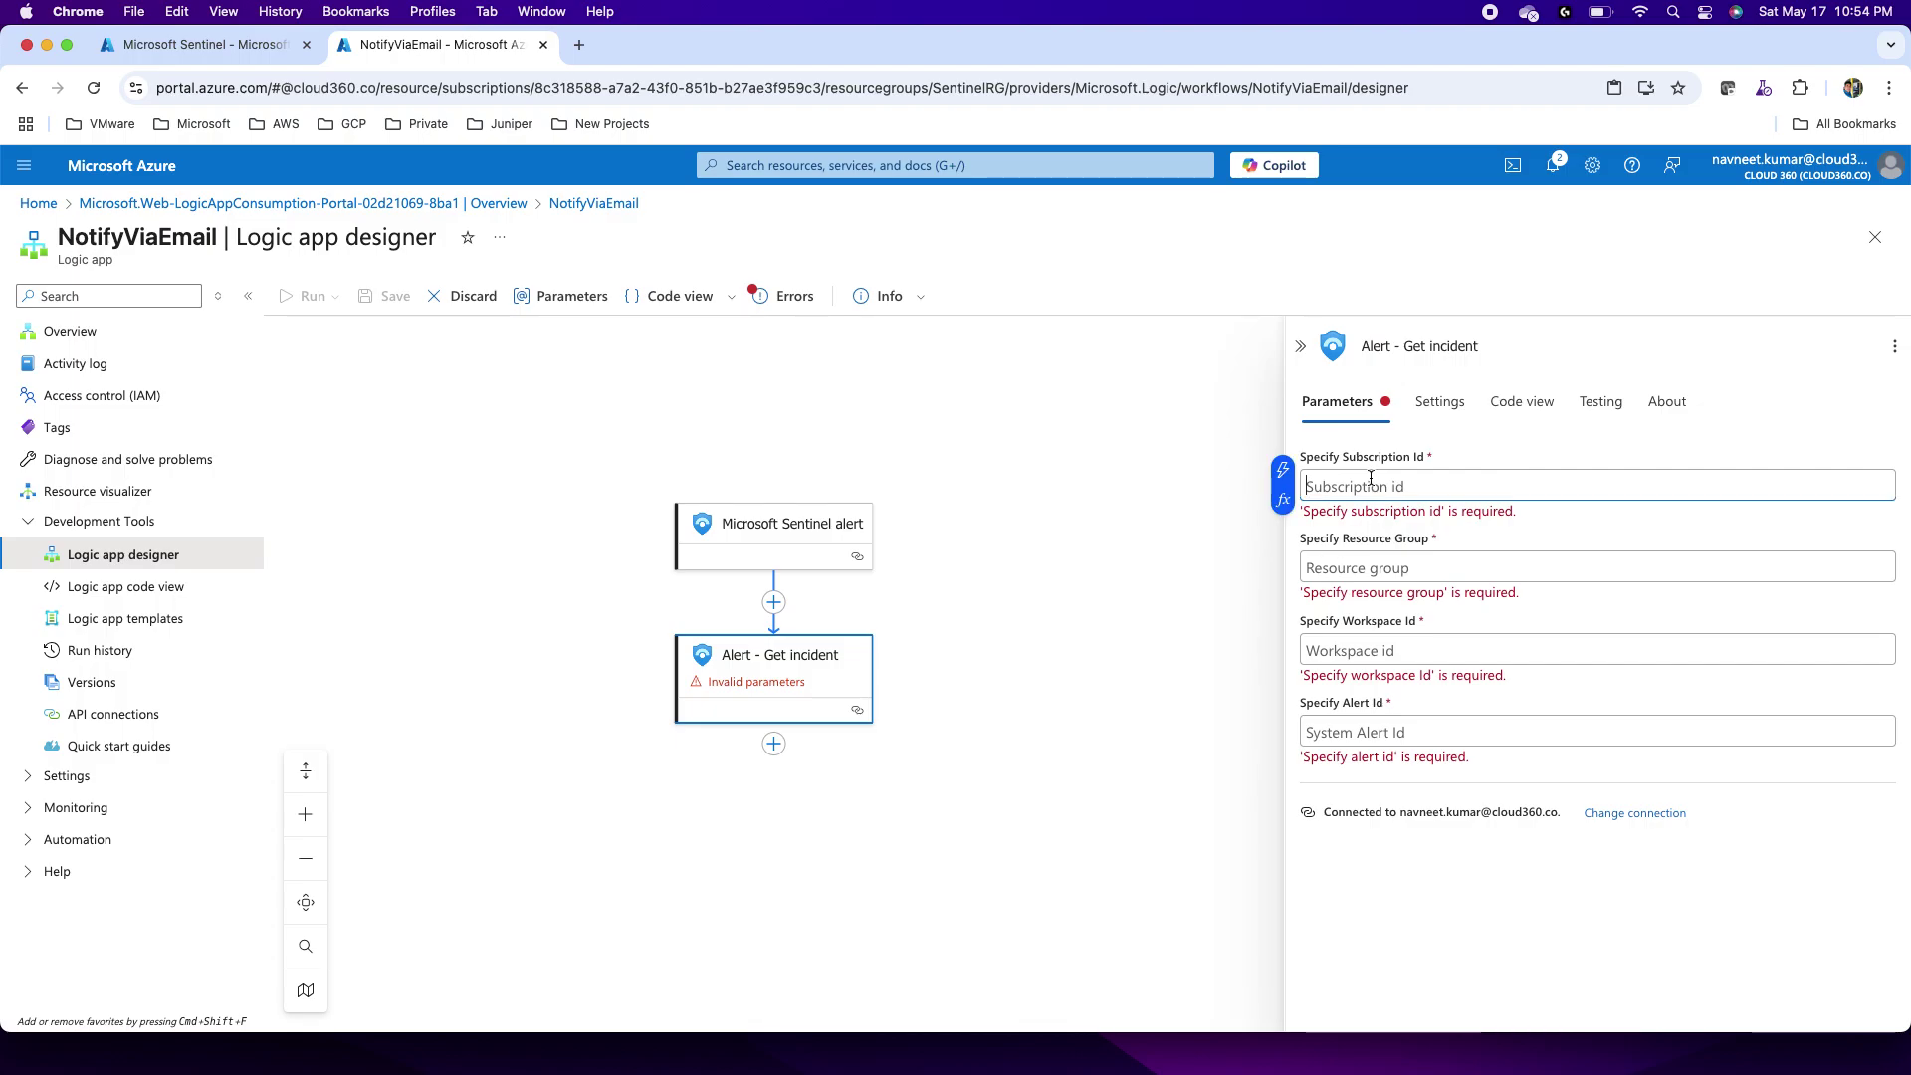
pyautogui.click(1284, 471)
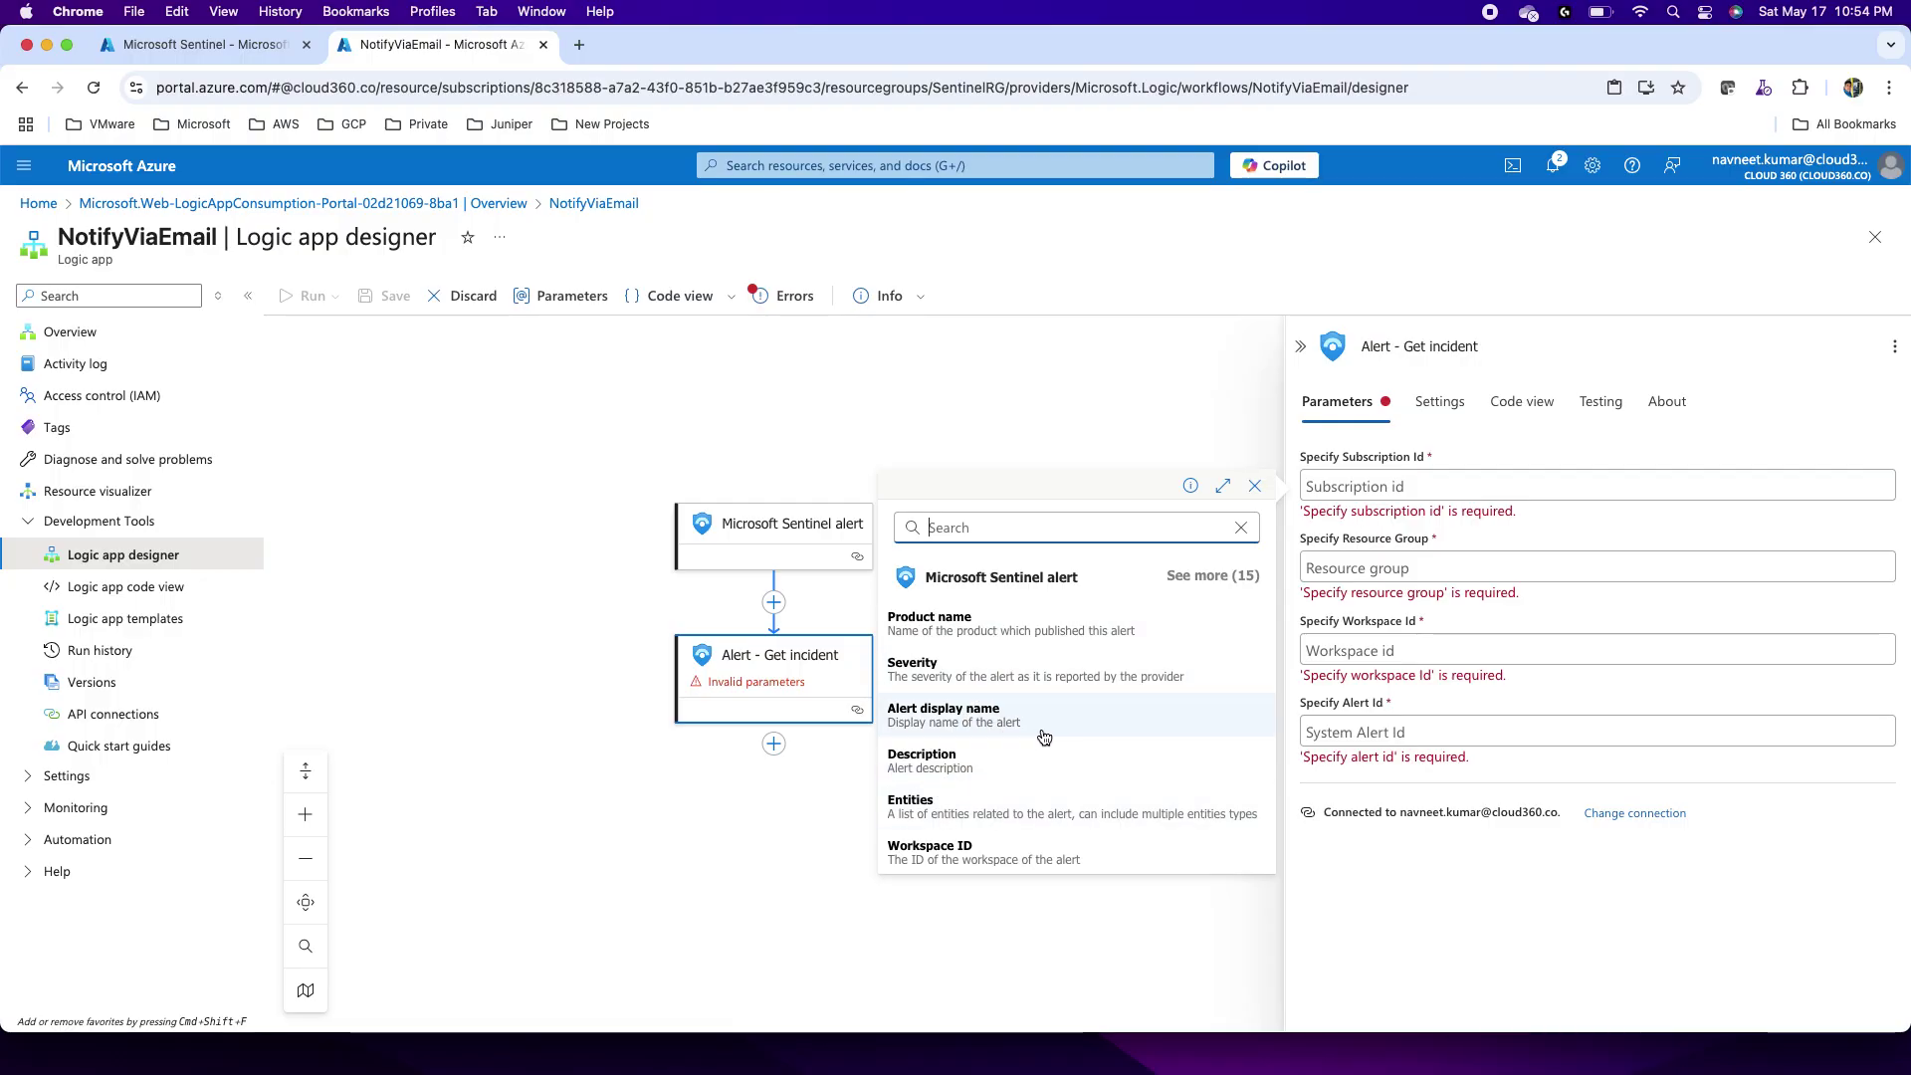
pyautogui.click(1214, 575)
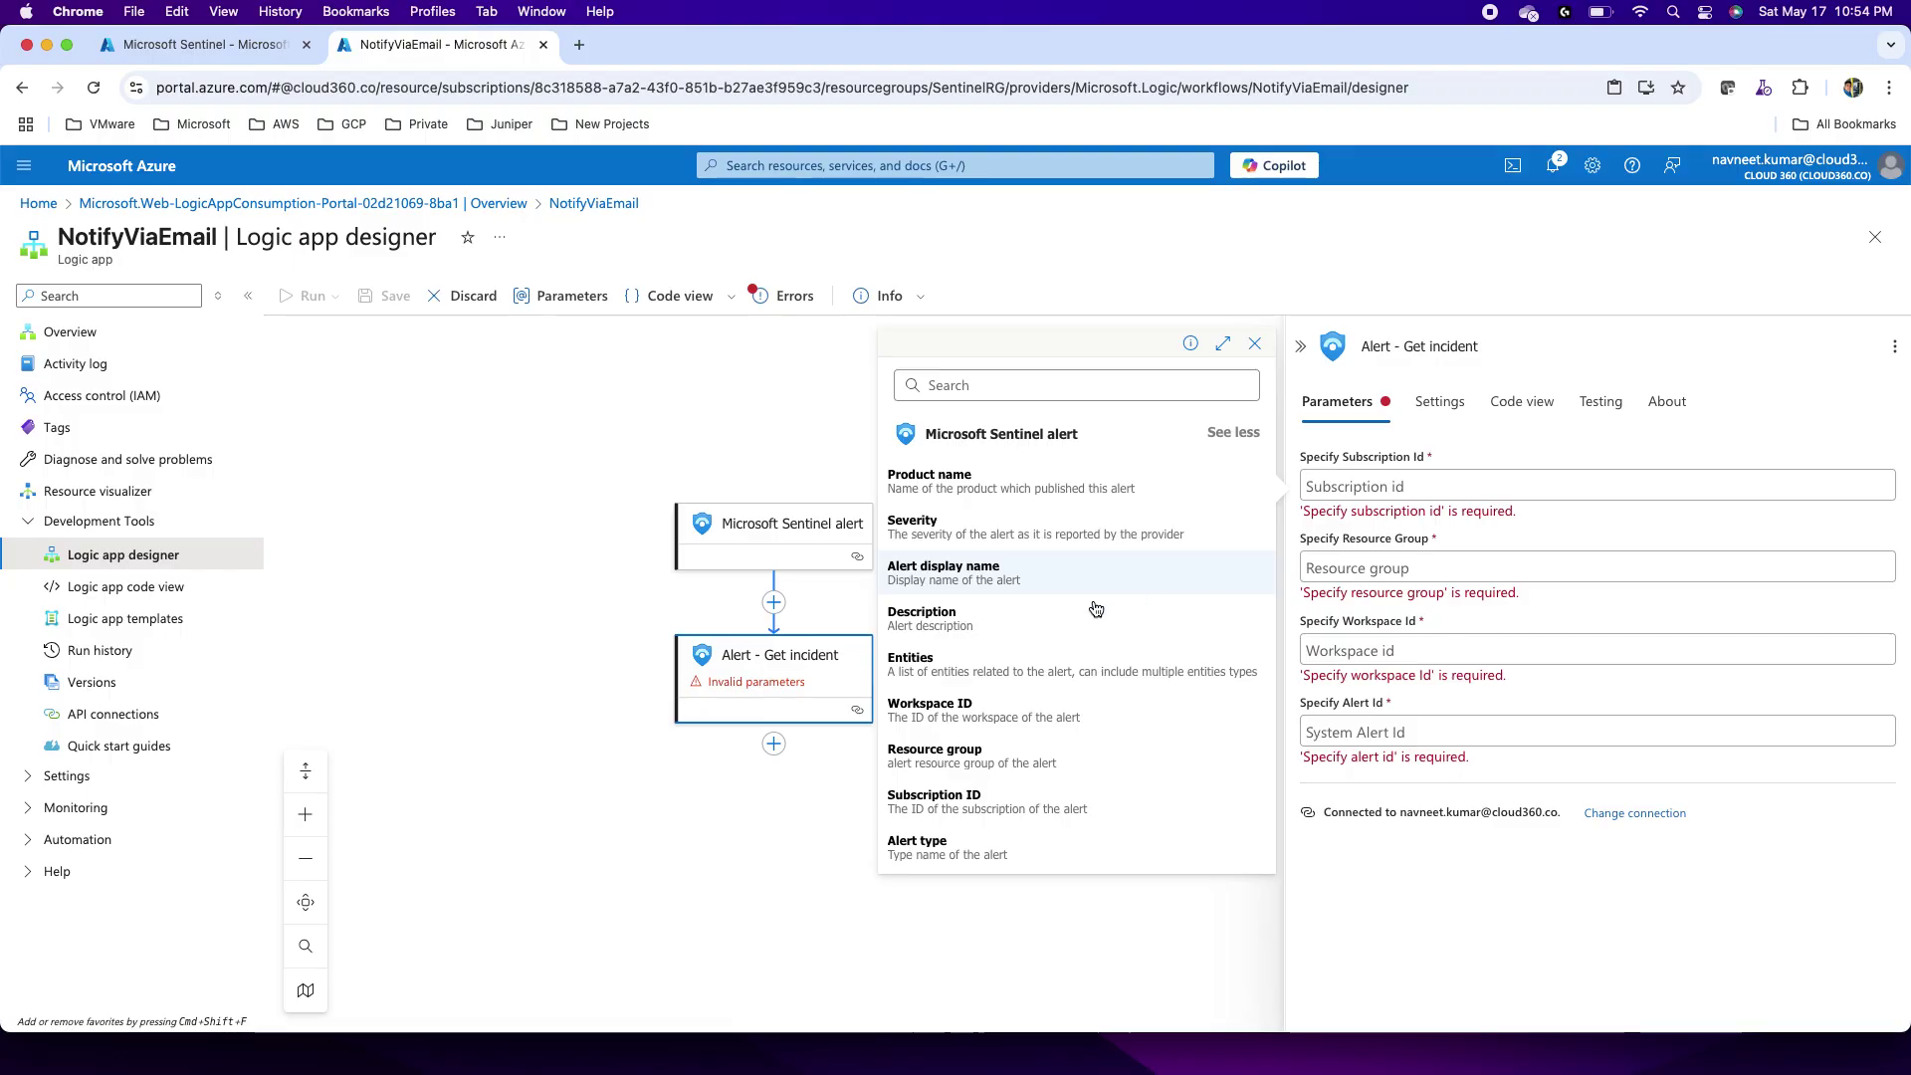
pyautogui.click(950, 802)
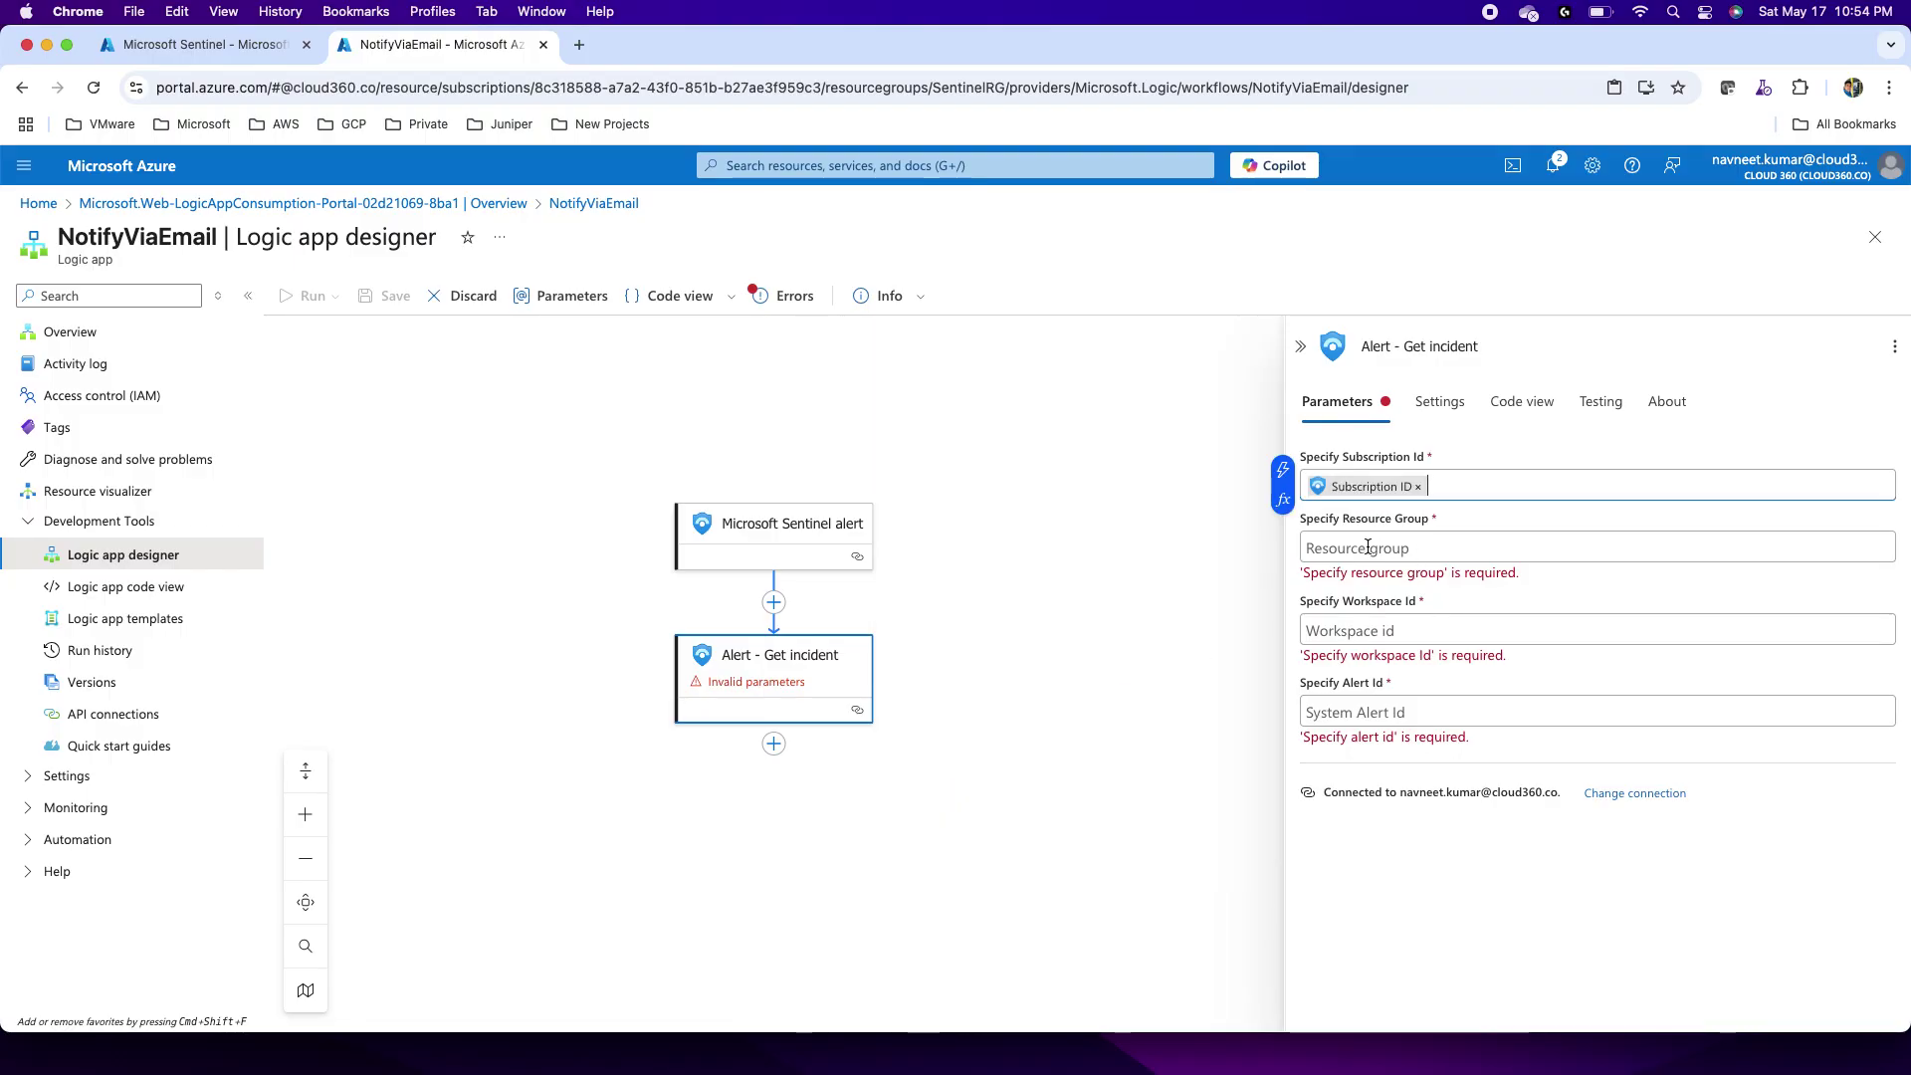
pyautogui.click(1368, 547)
pyautogui.click(1283, 530)
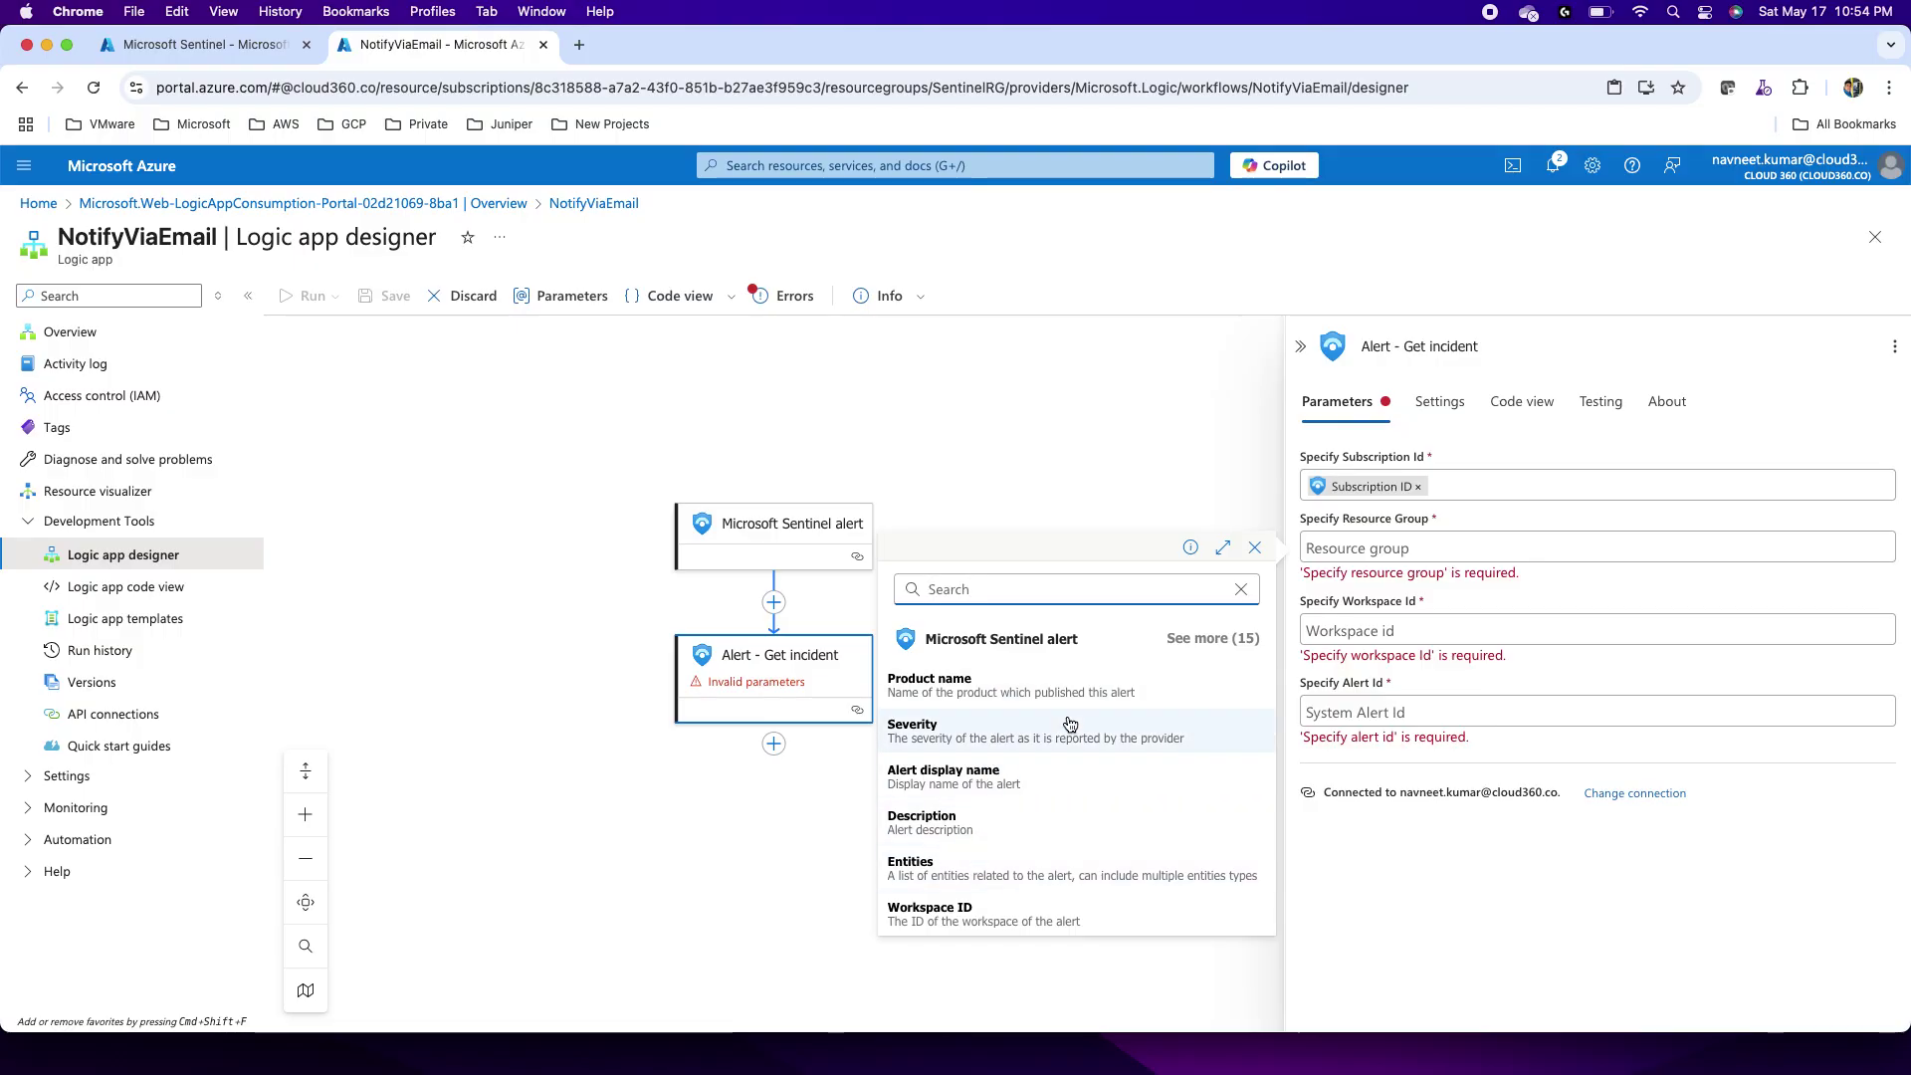
pyautogui.click(1212, 638)
pyautogui.scroll(-2, 975, 817)
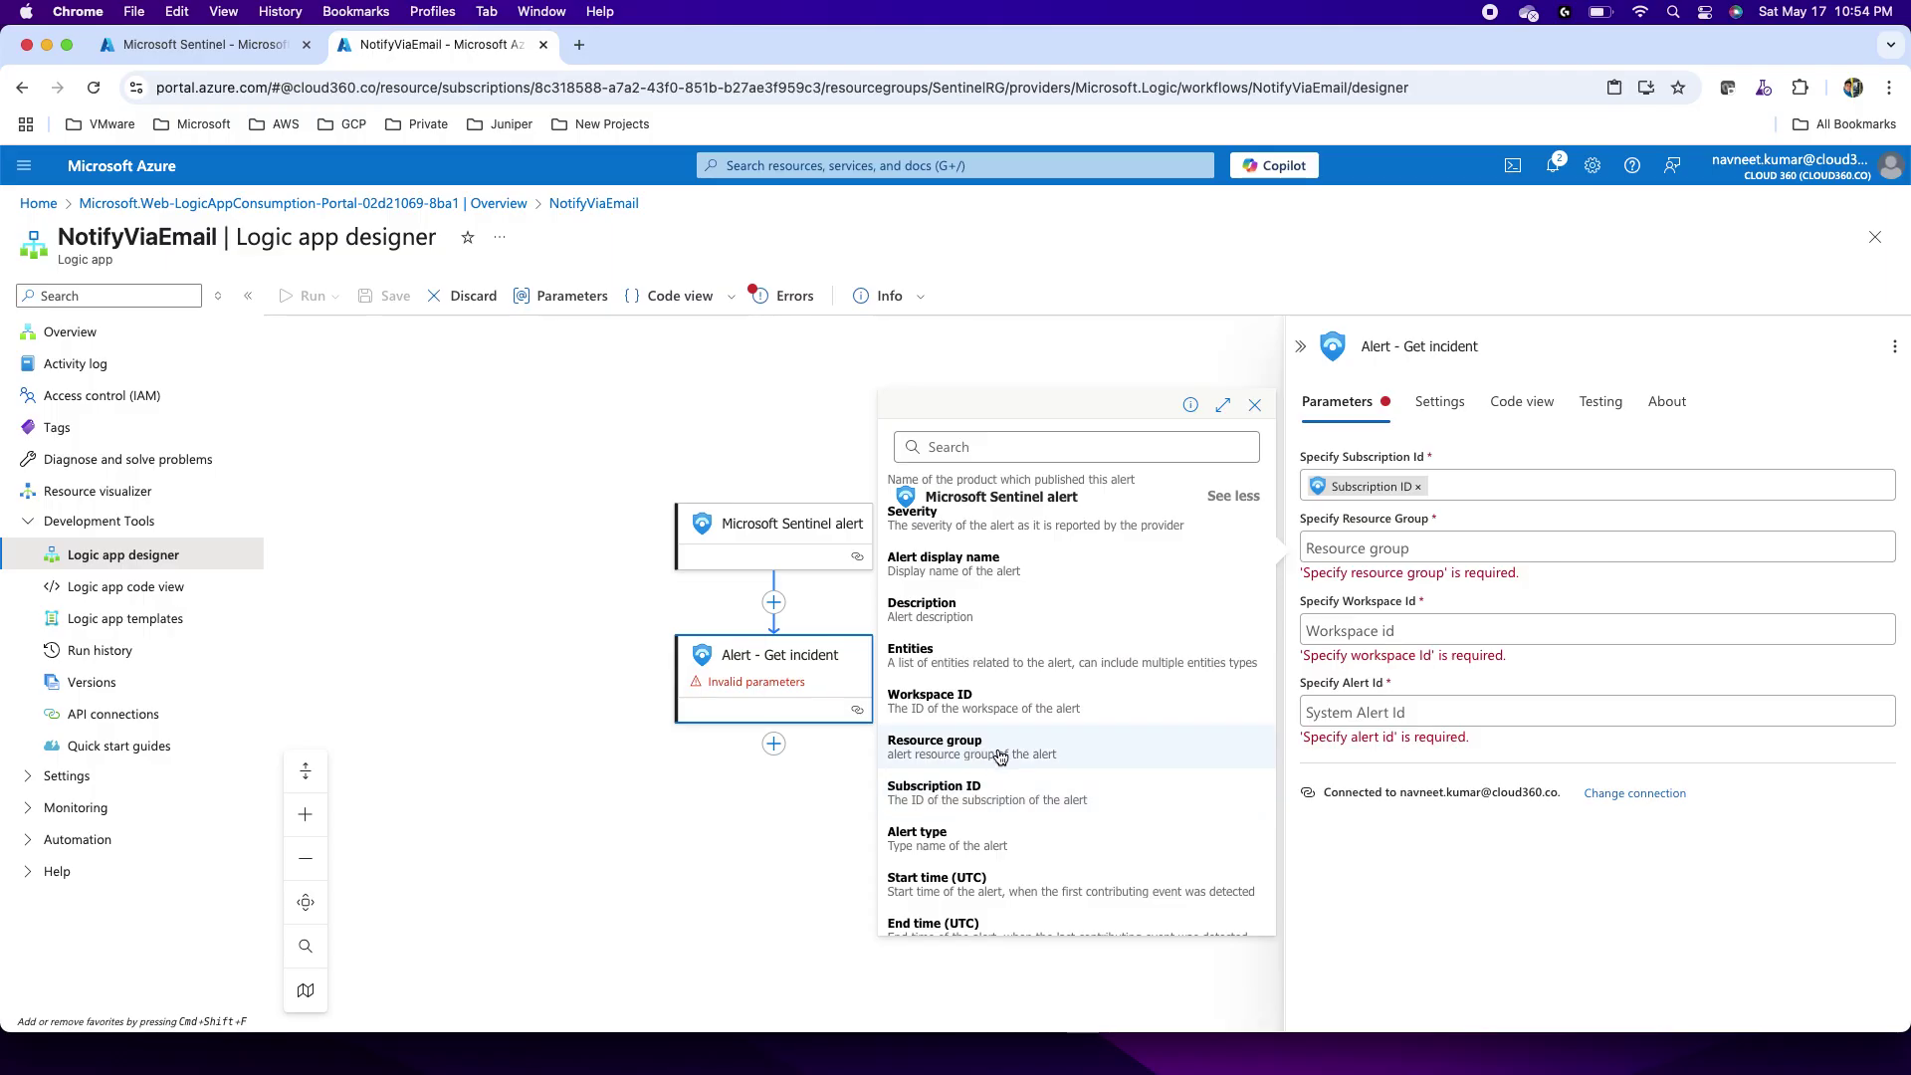
pyautogui.click(1000, 754)
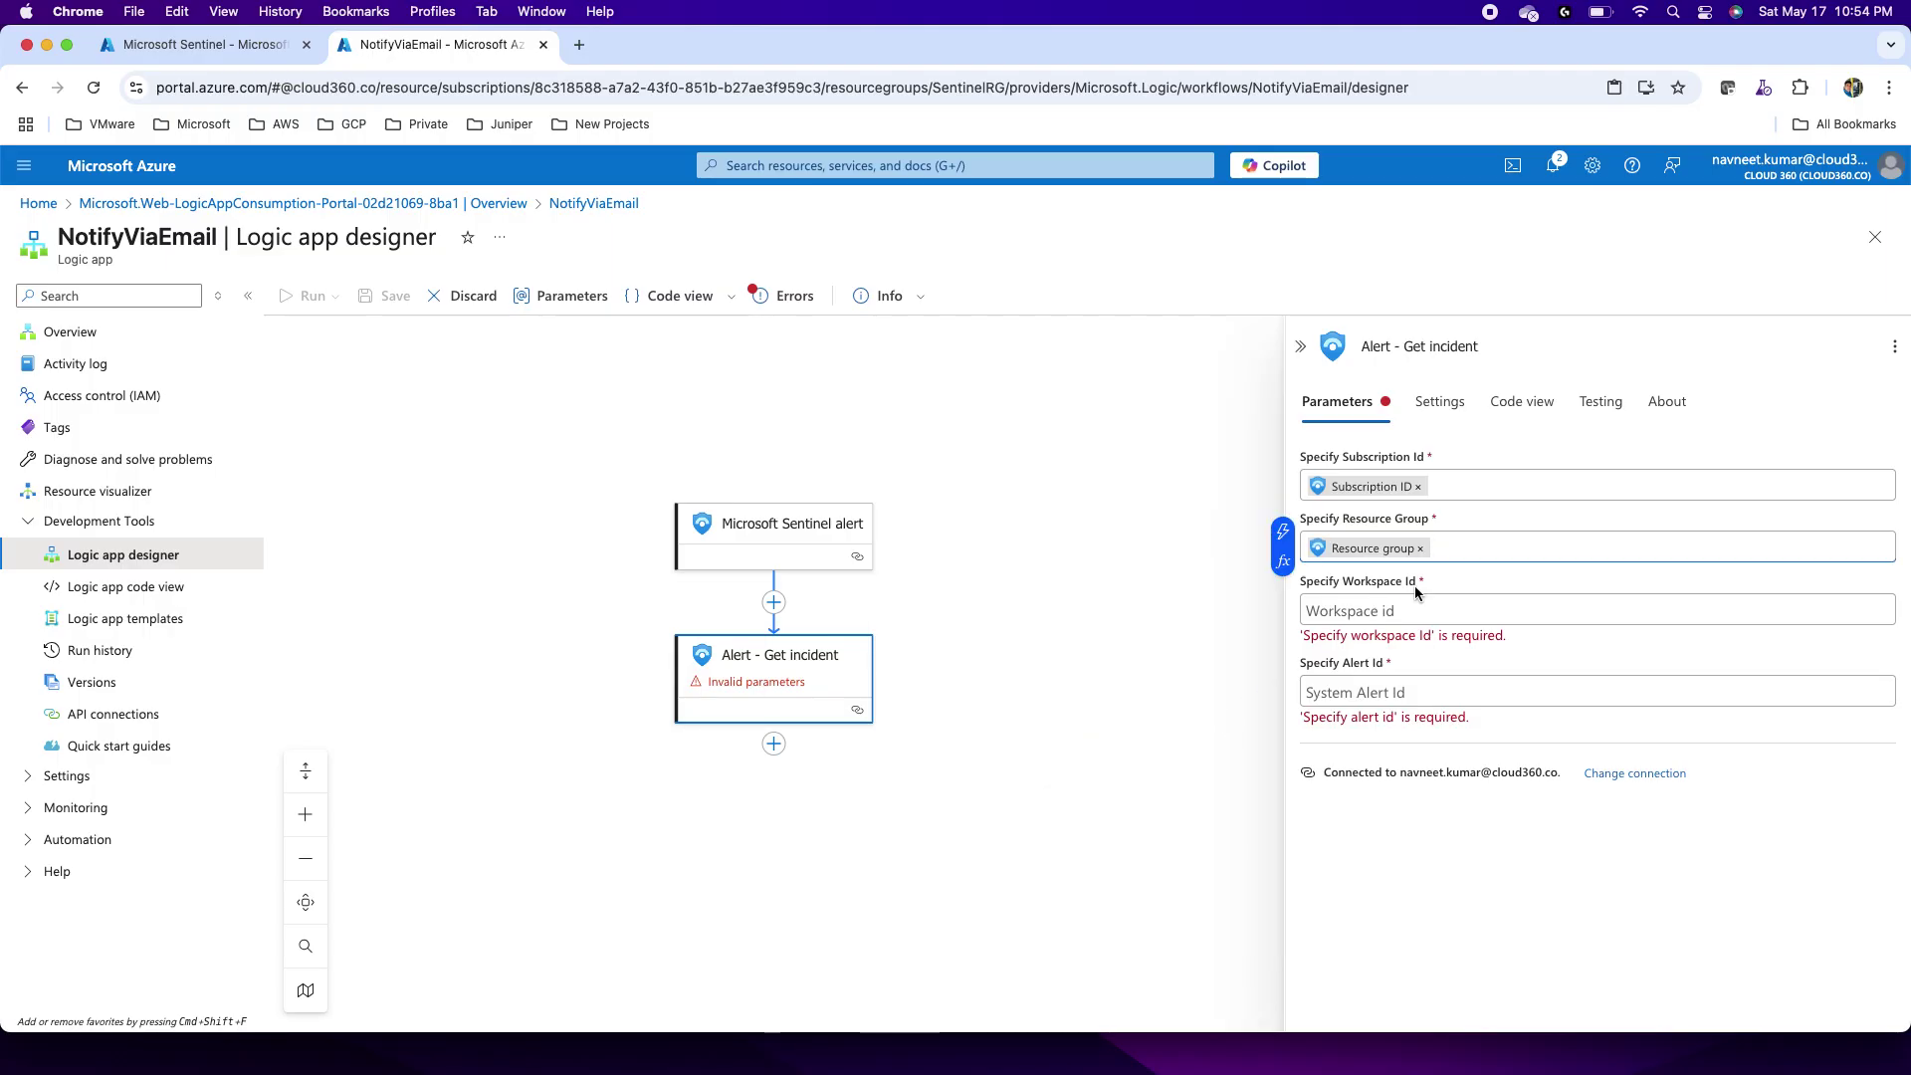
# Step: Fill Workspace Id and Alert Id with the alert's Workspace ID and System alert ID
pyautogui.click(1352, 611)
pyautogui.click(1283, 594)
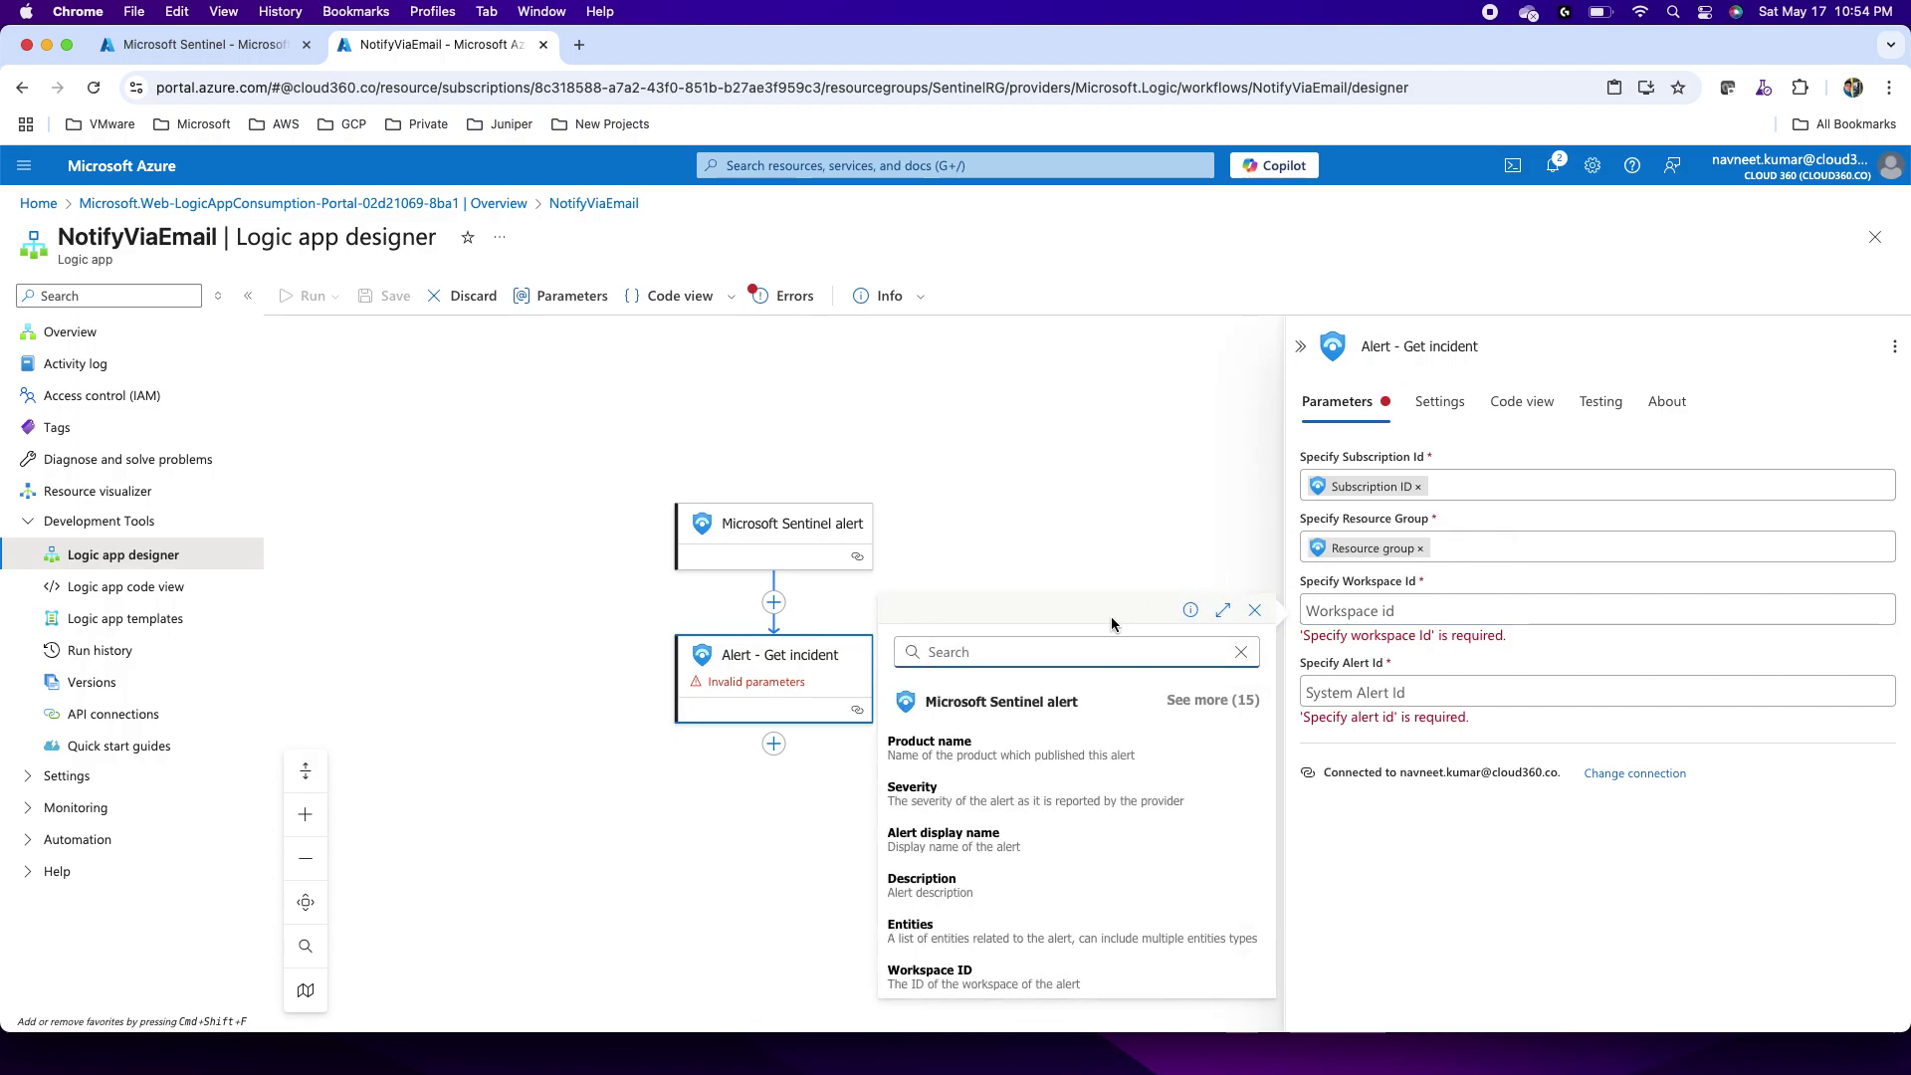
pyautogui.click(1220, 709)
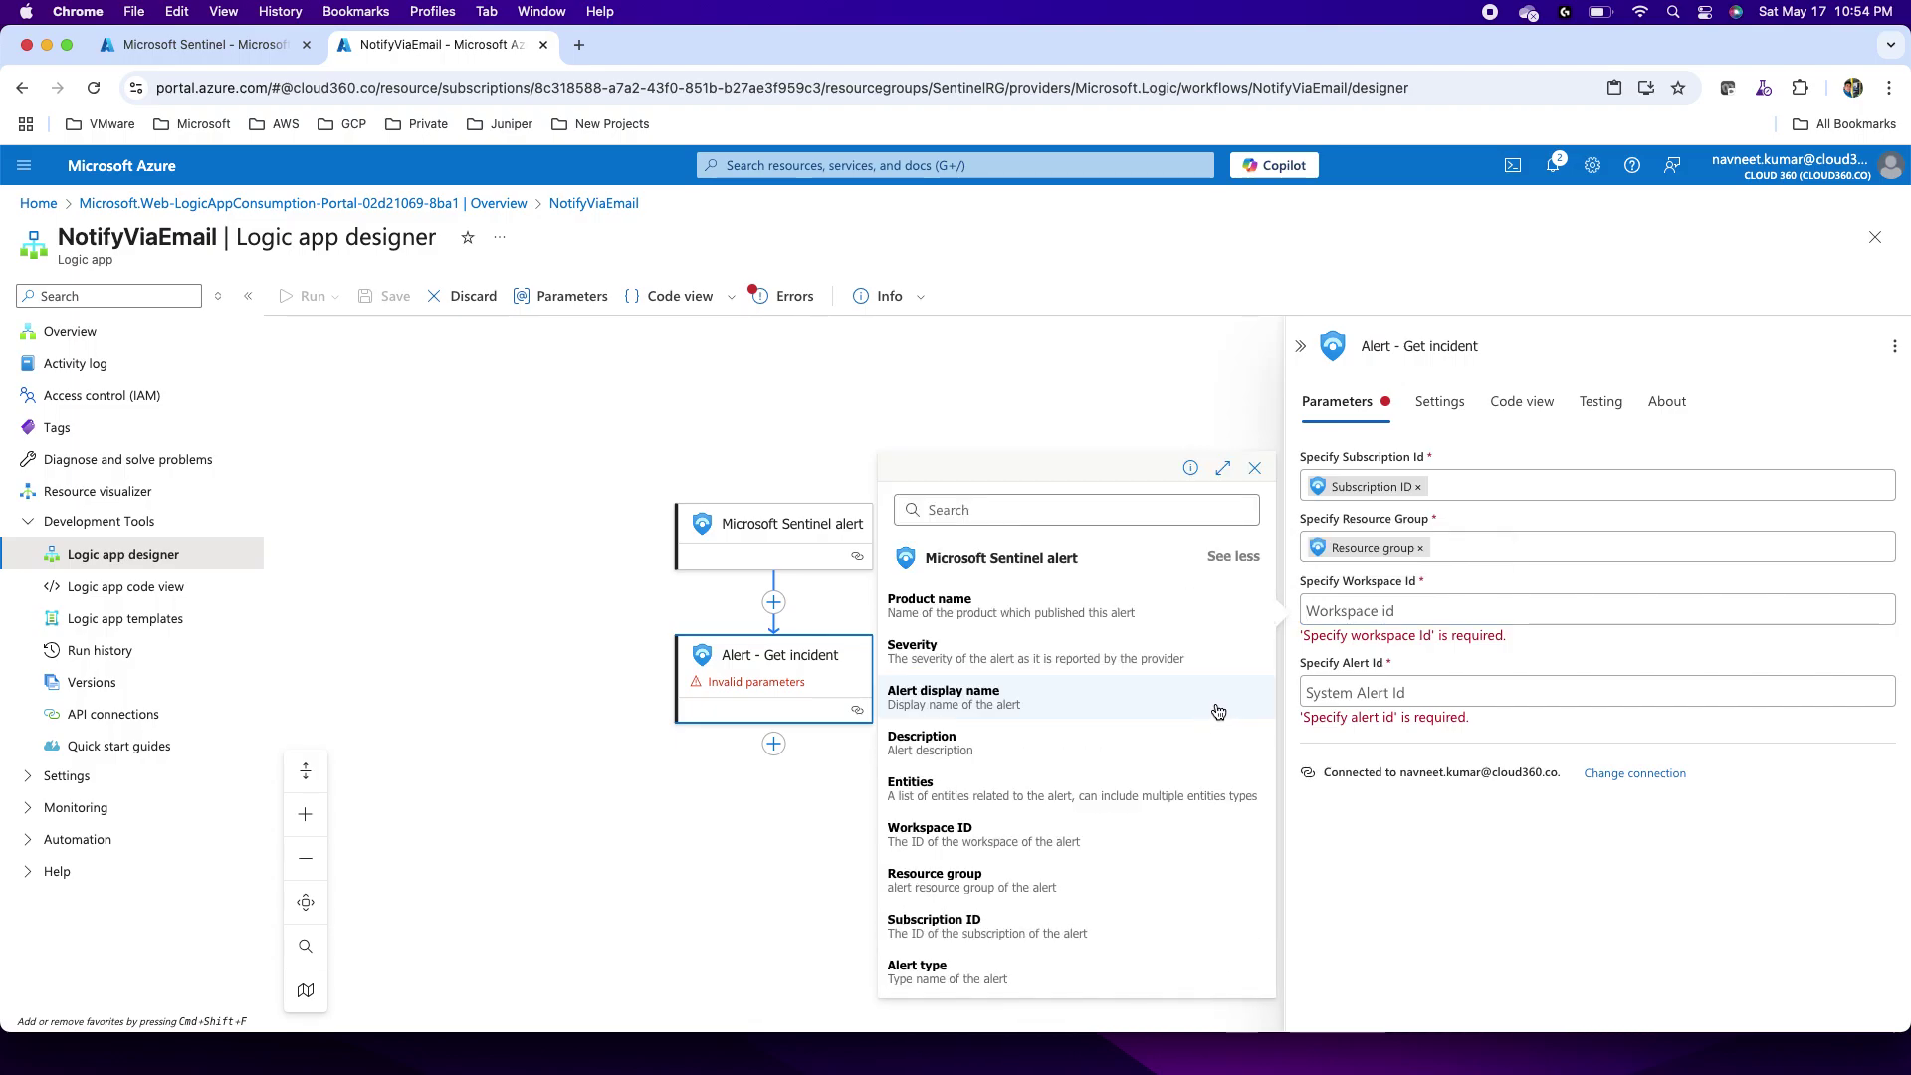
pyautogui.click(976, 836)
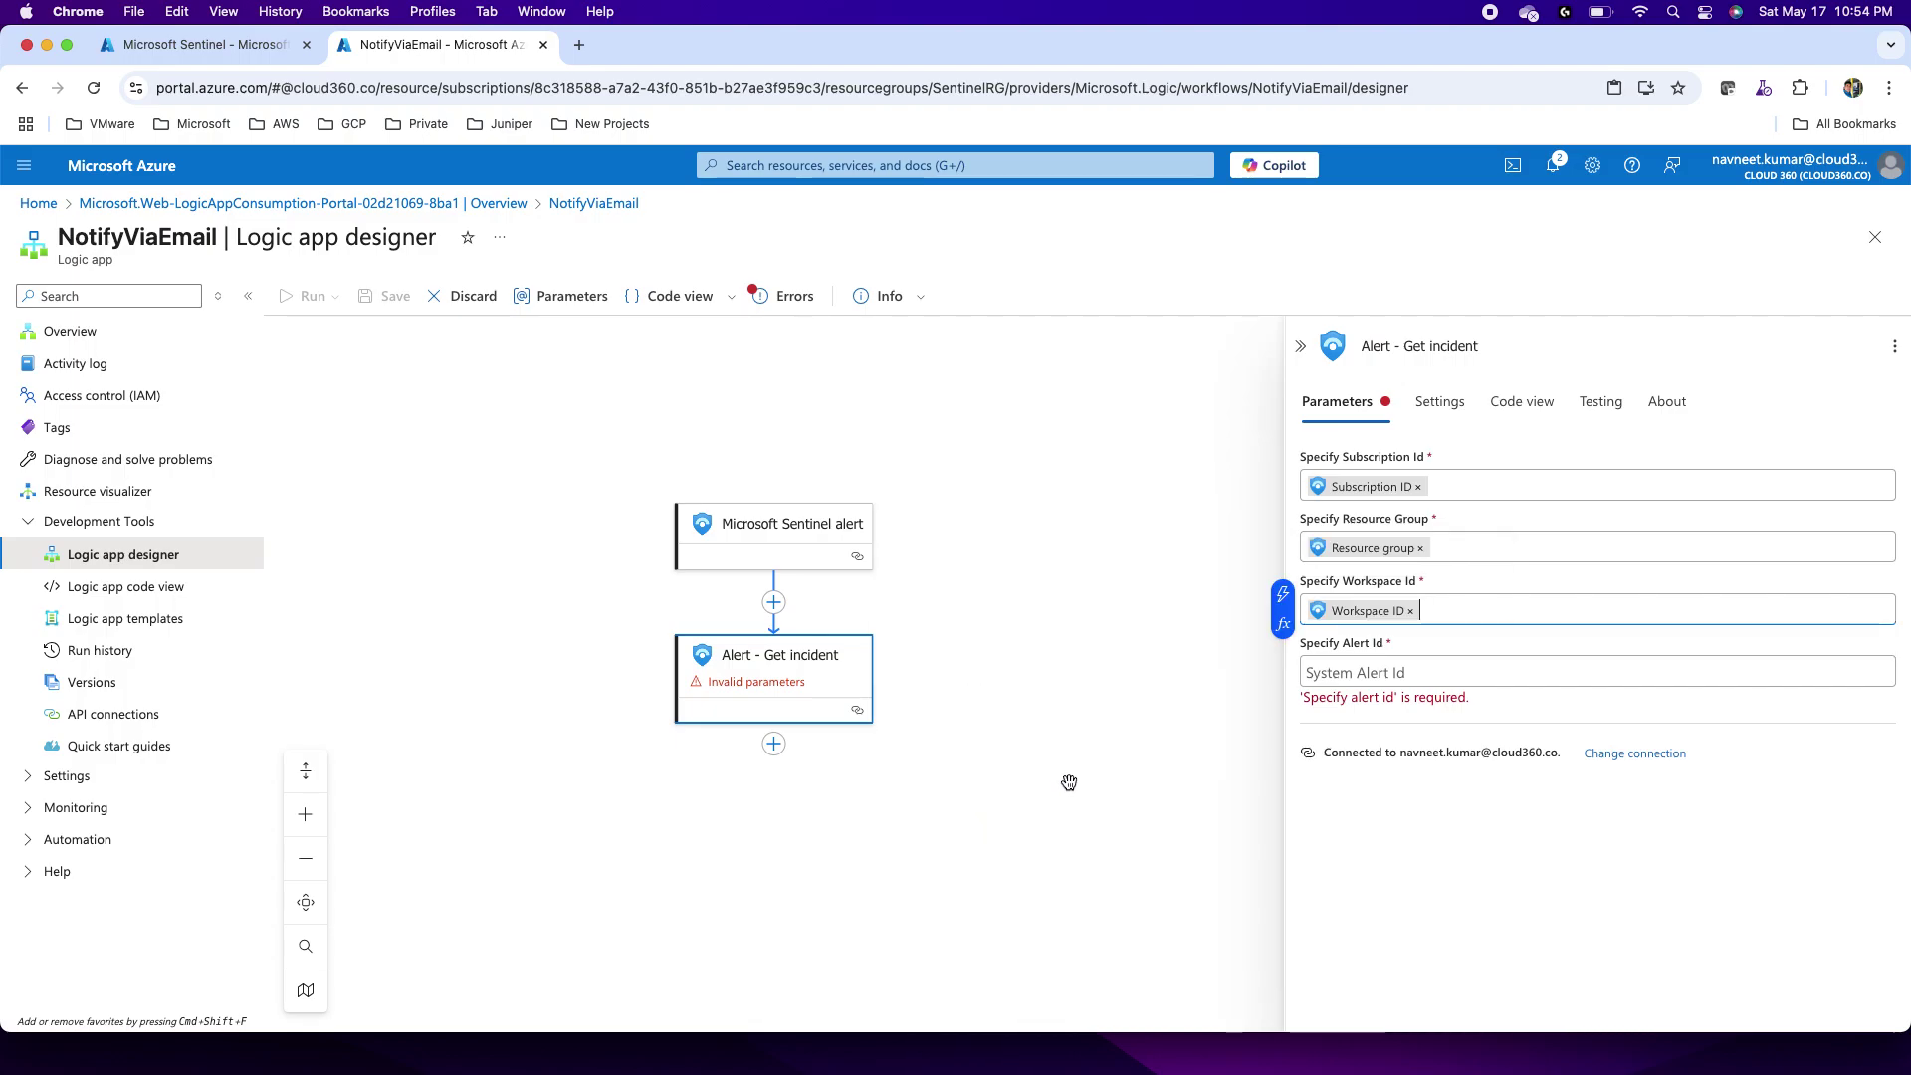
pyautogui.click(1363, 671)
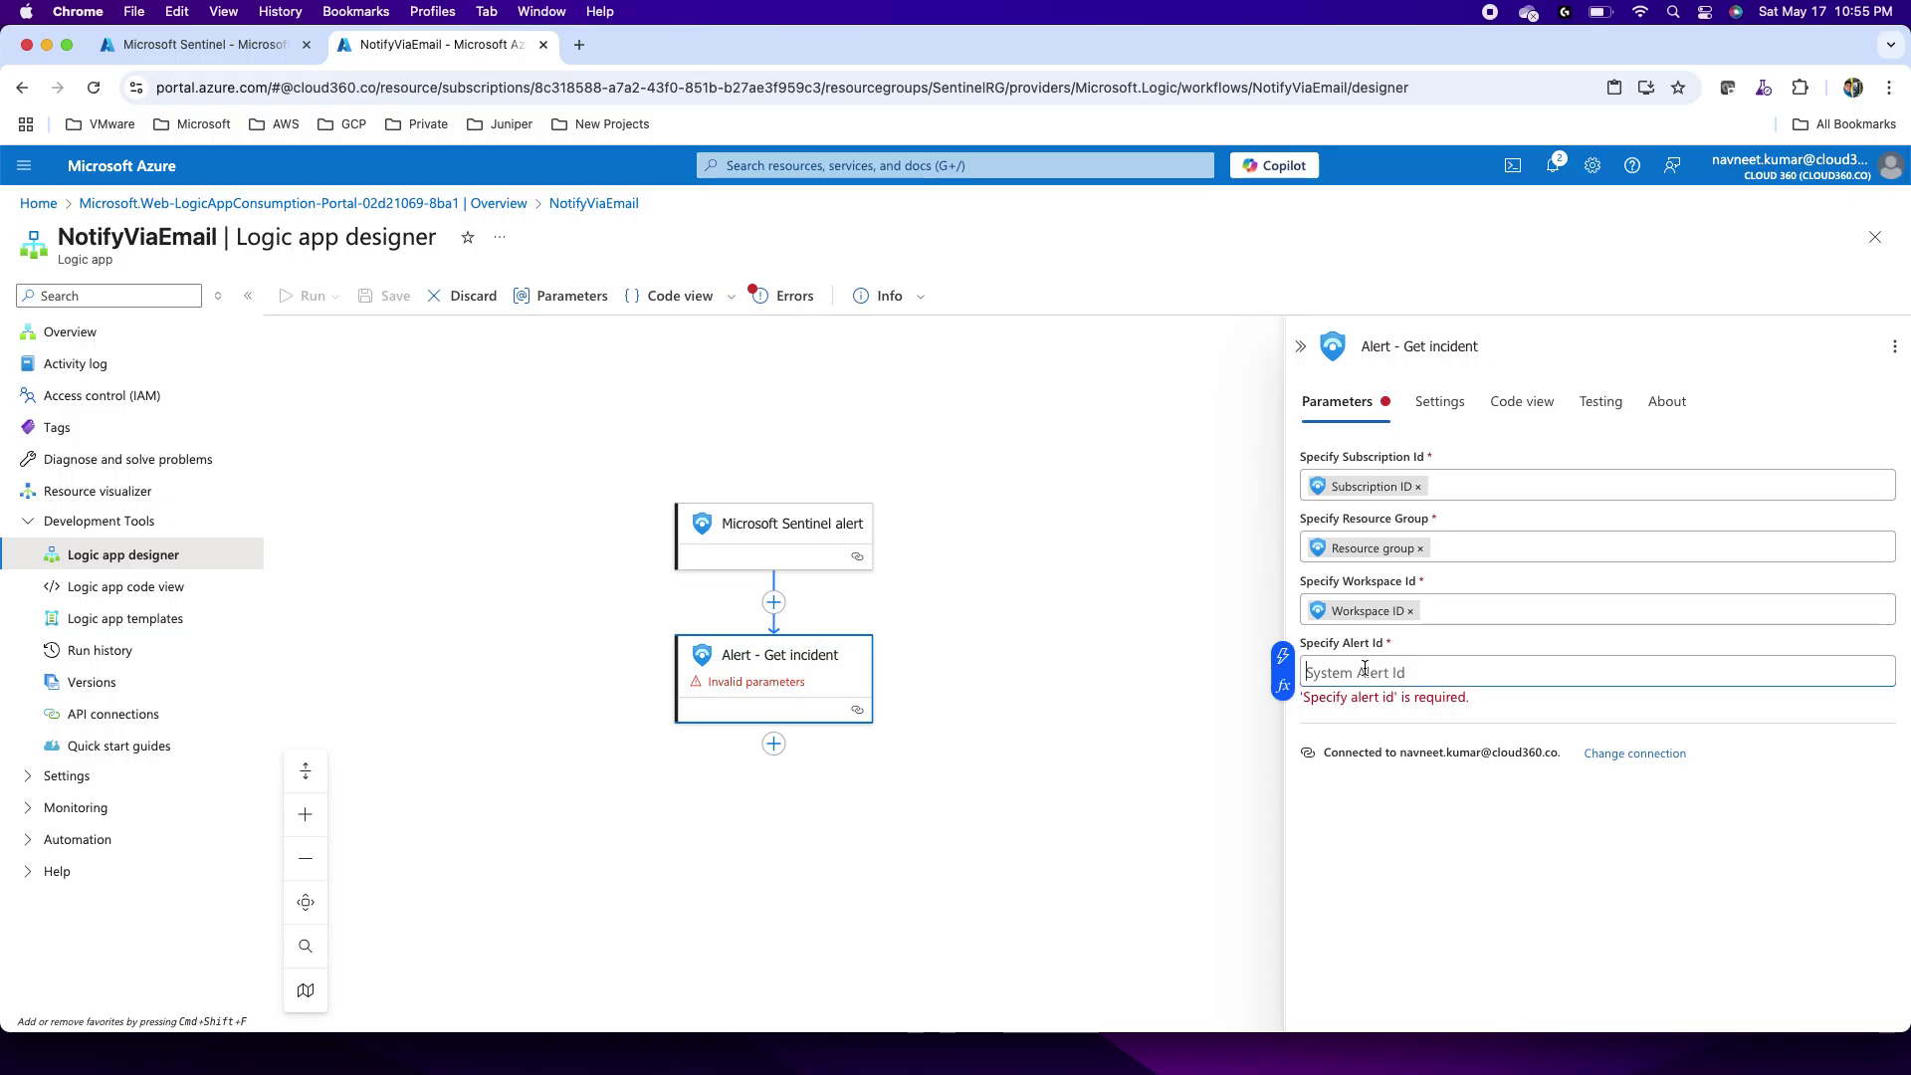
pyautogui.click(1283, 656)
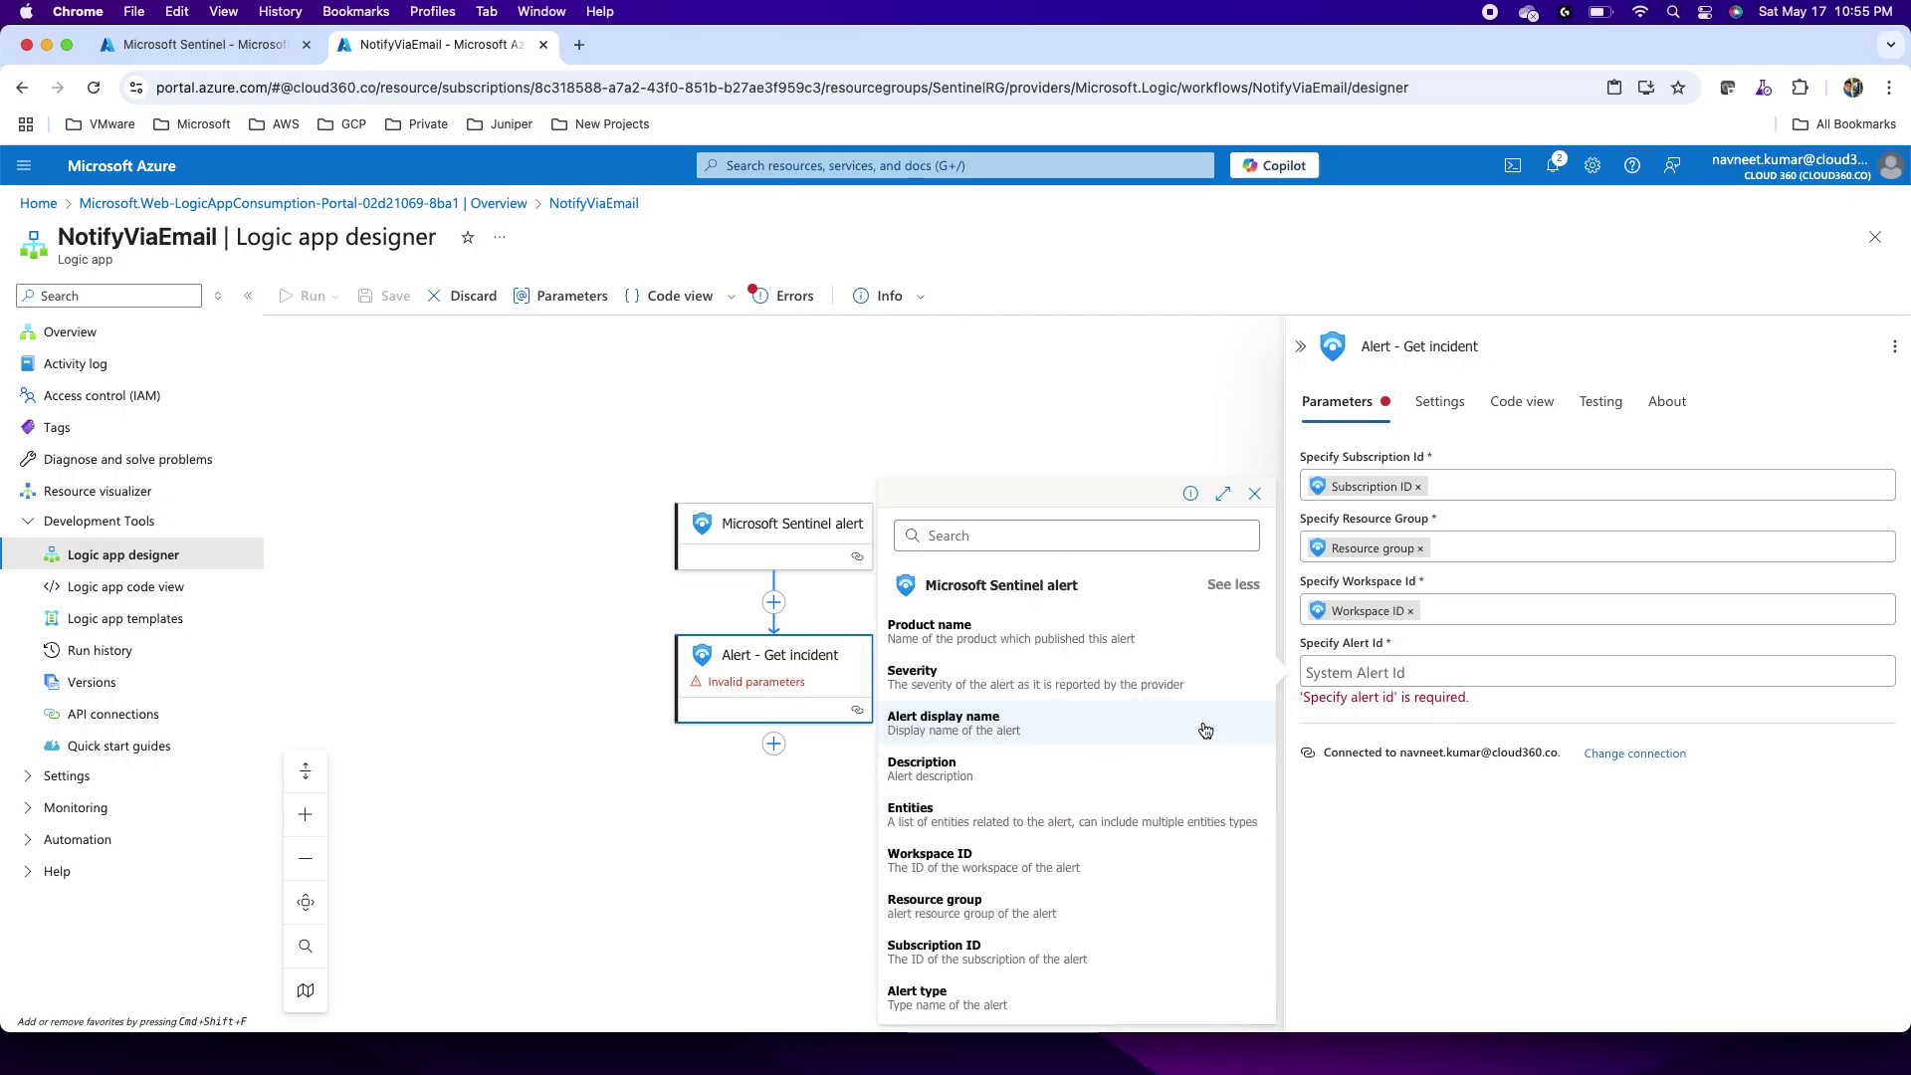
pyautogui.scroll(-3, 1021, 905)
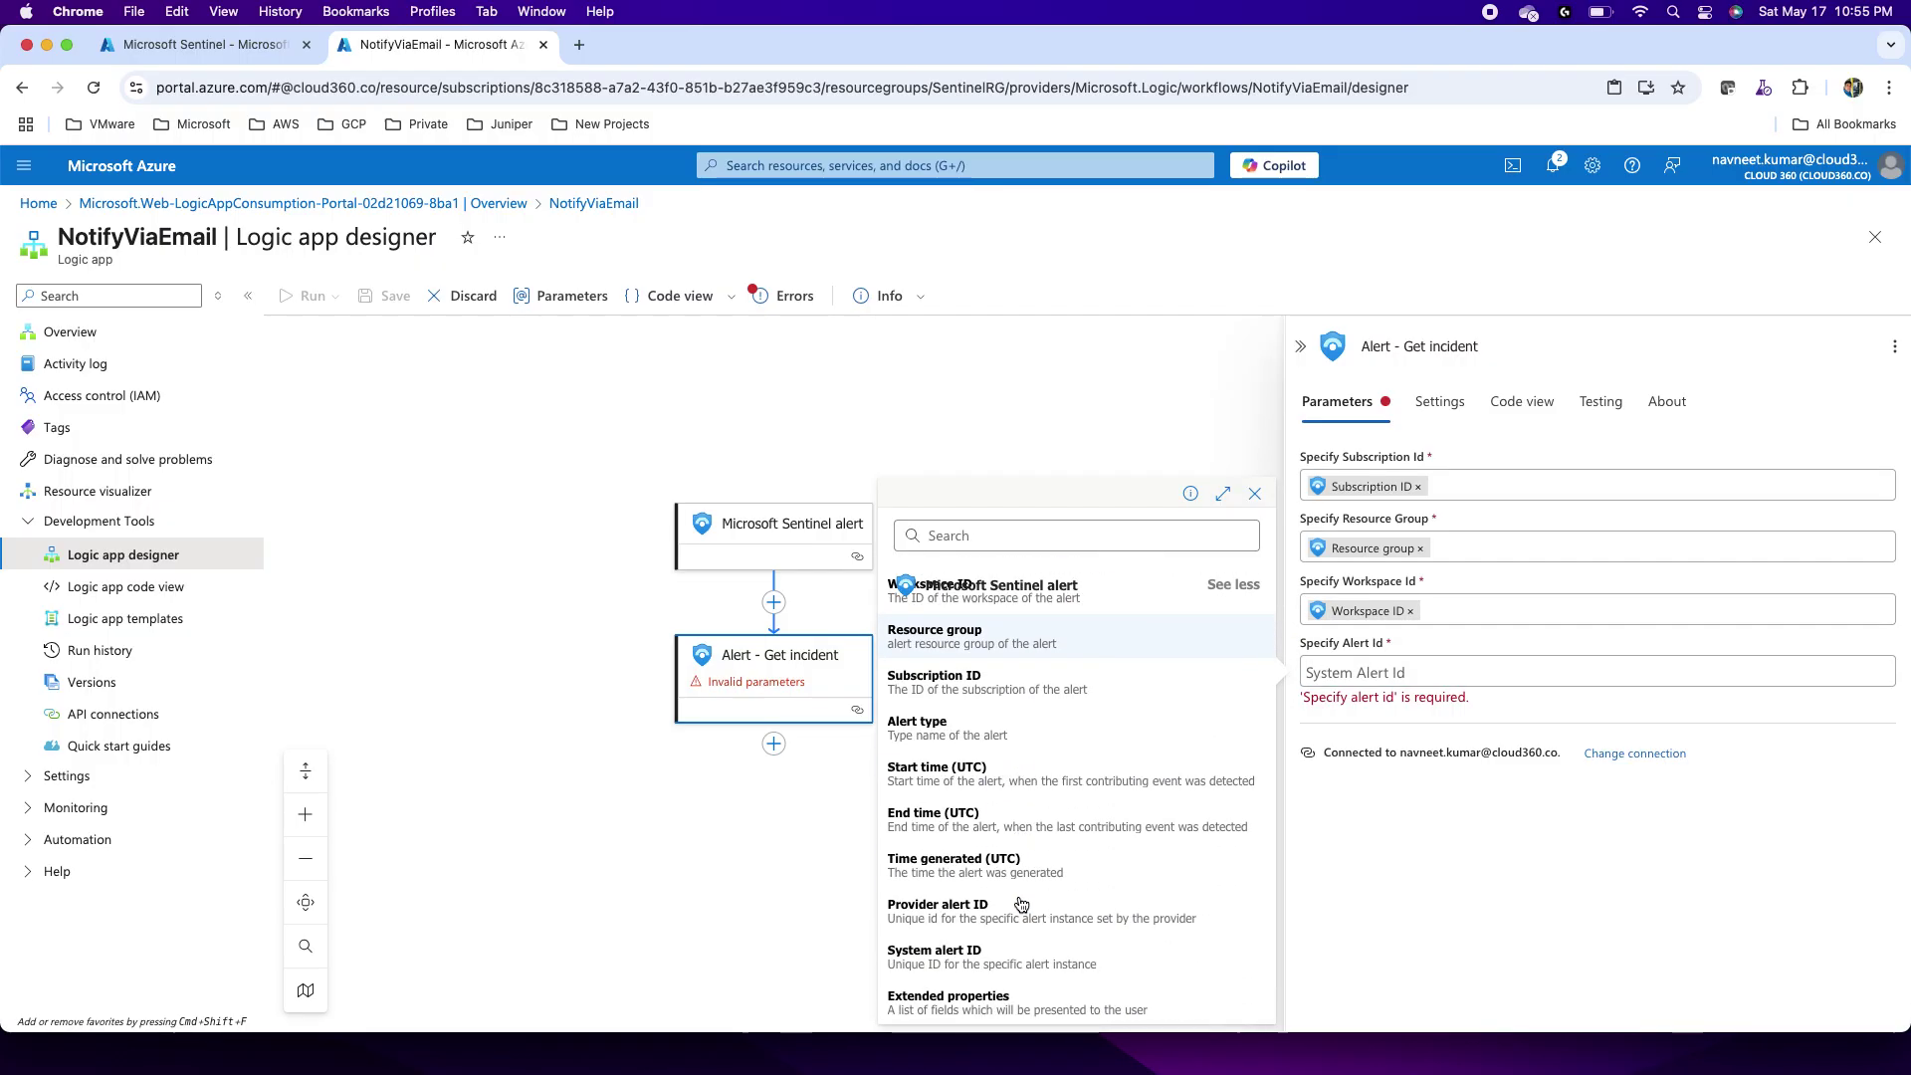
pyautogui.click(942, 964)
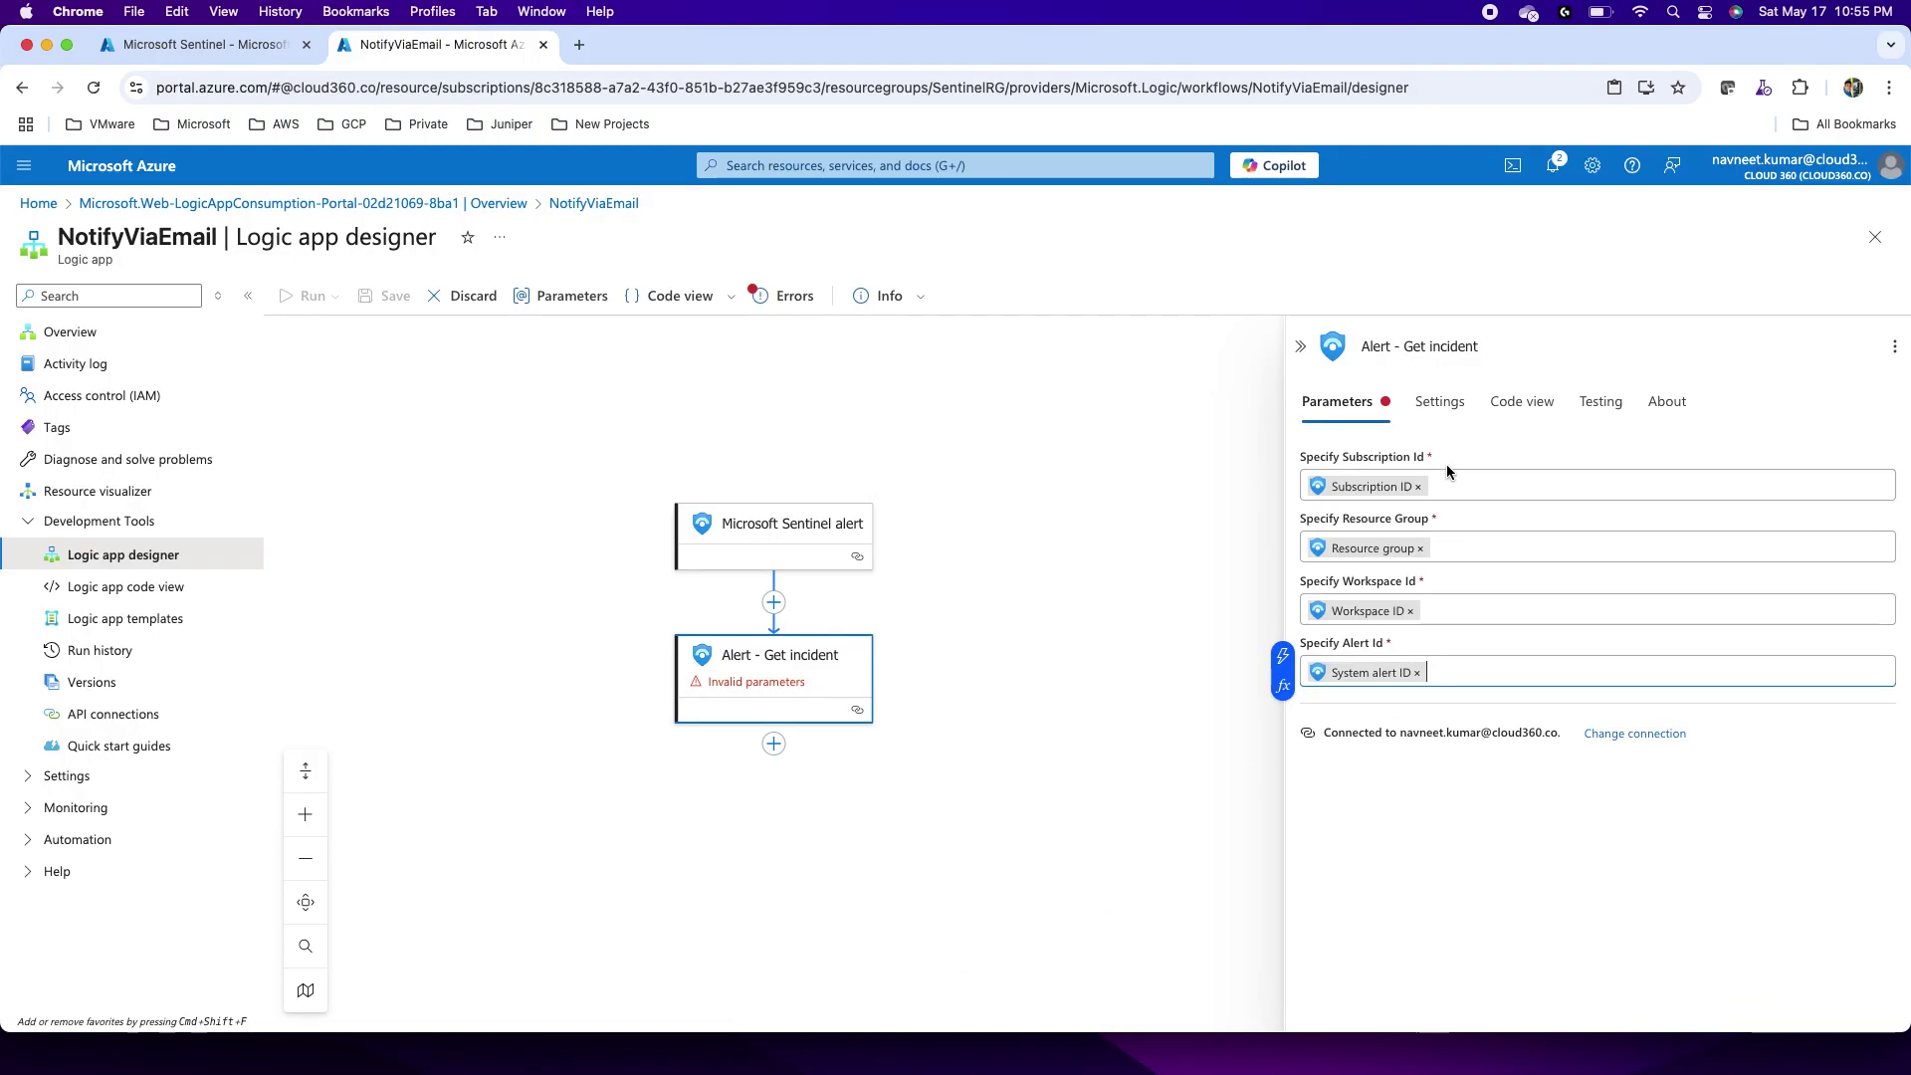
pyautogui.click(1436, 404)
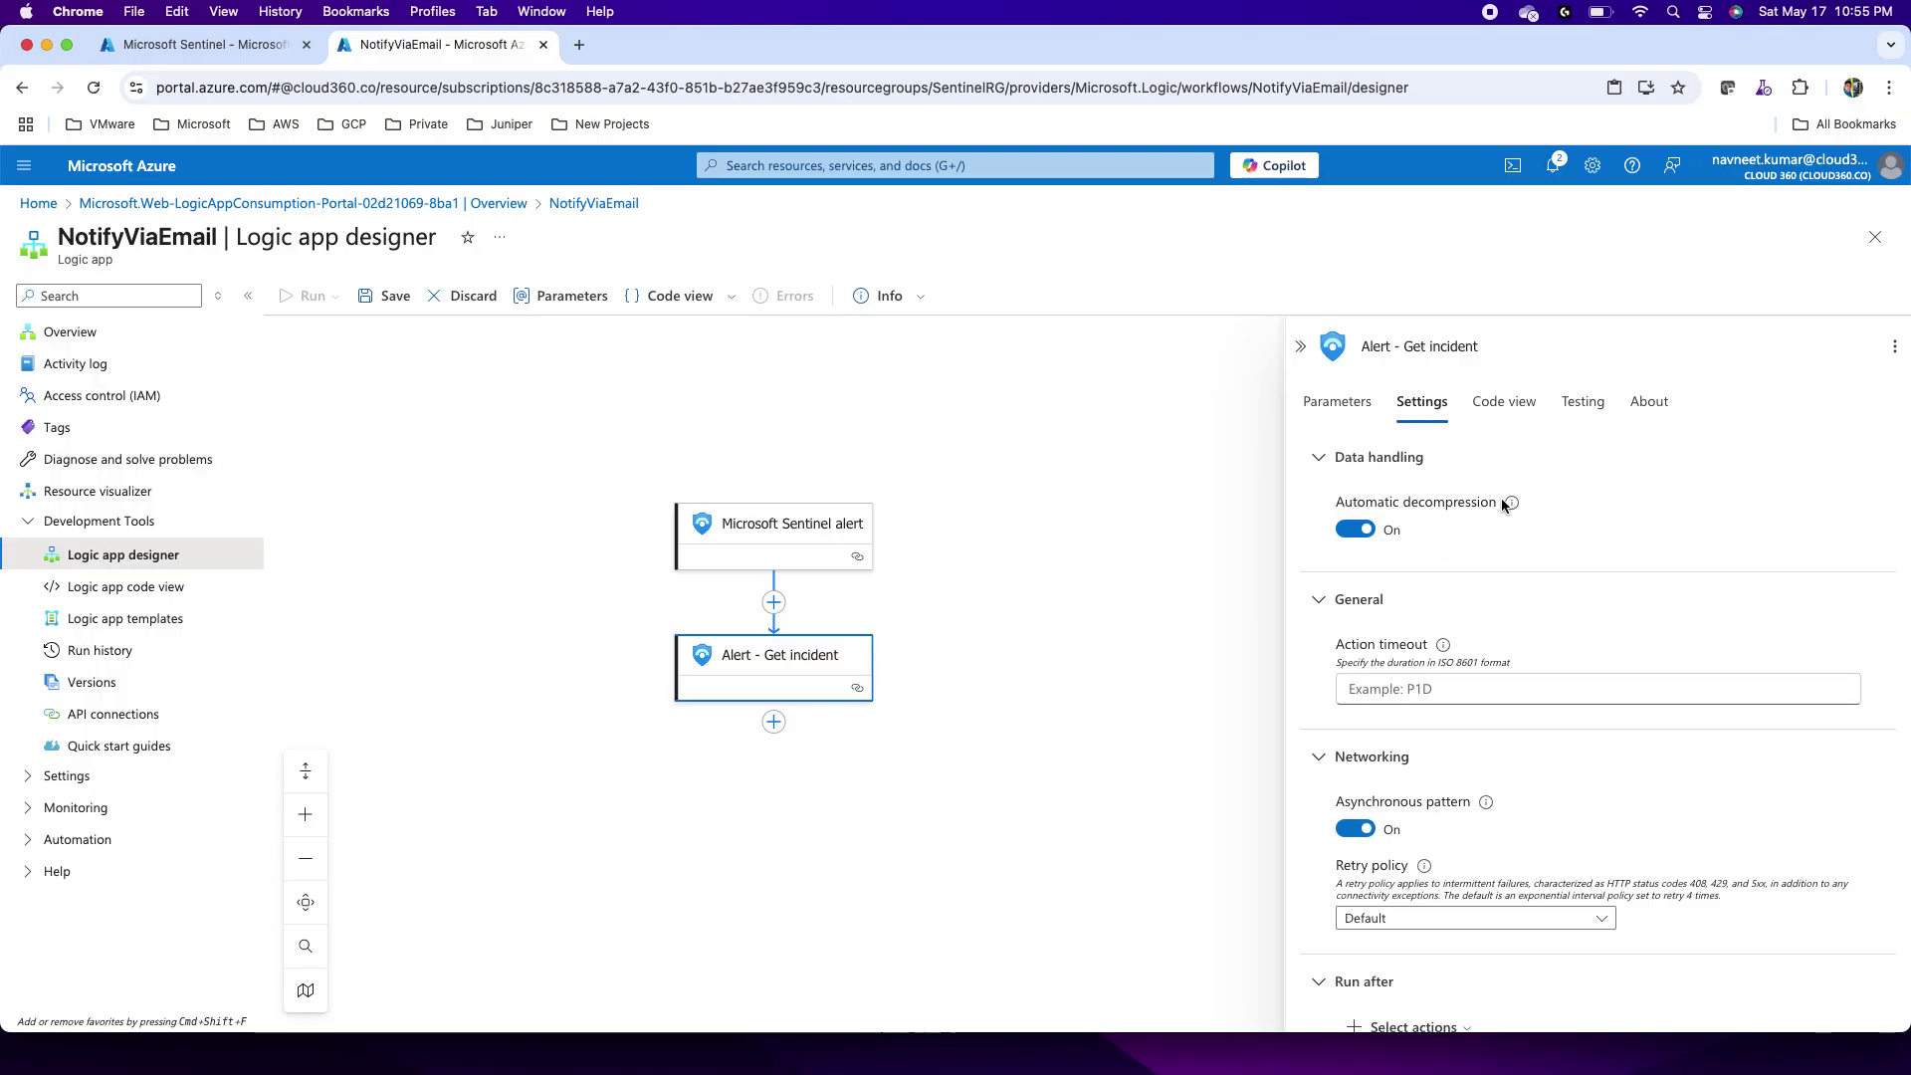
# Step: Close the Get incident pane, leaving the Sentinel trigger and Get incident steps on the canvas
pyautogui.moveTo(1514, 507)
pyautogui.scroll(-5, 1456, 720)
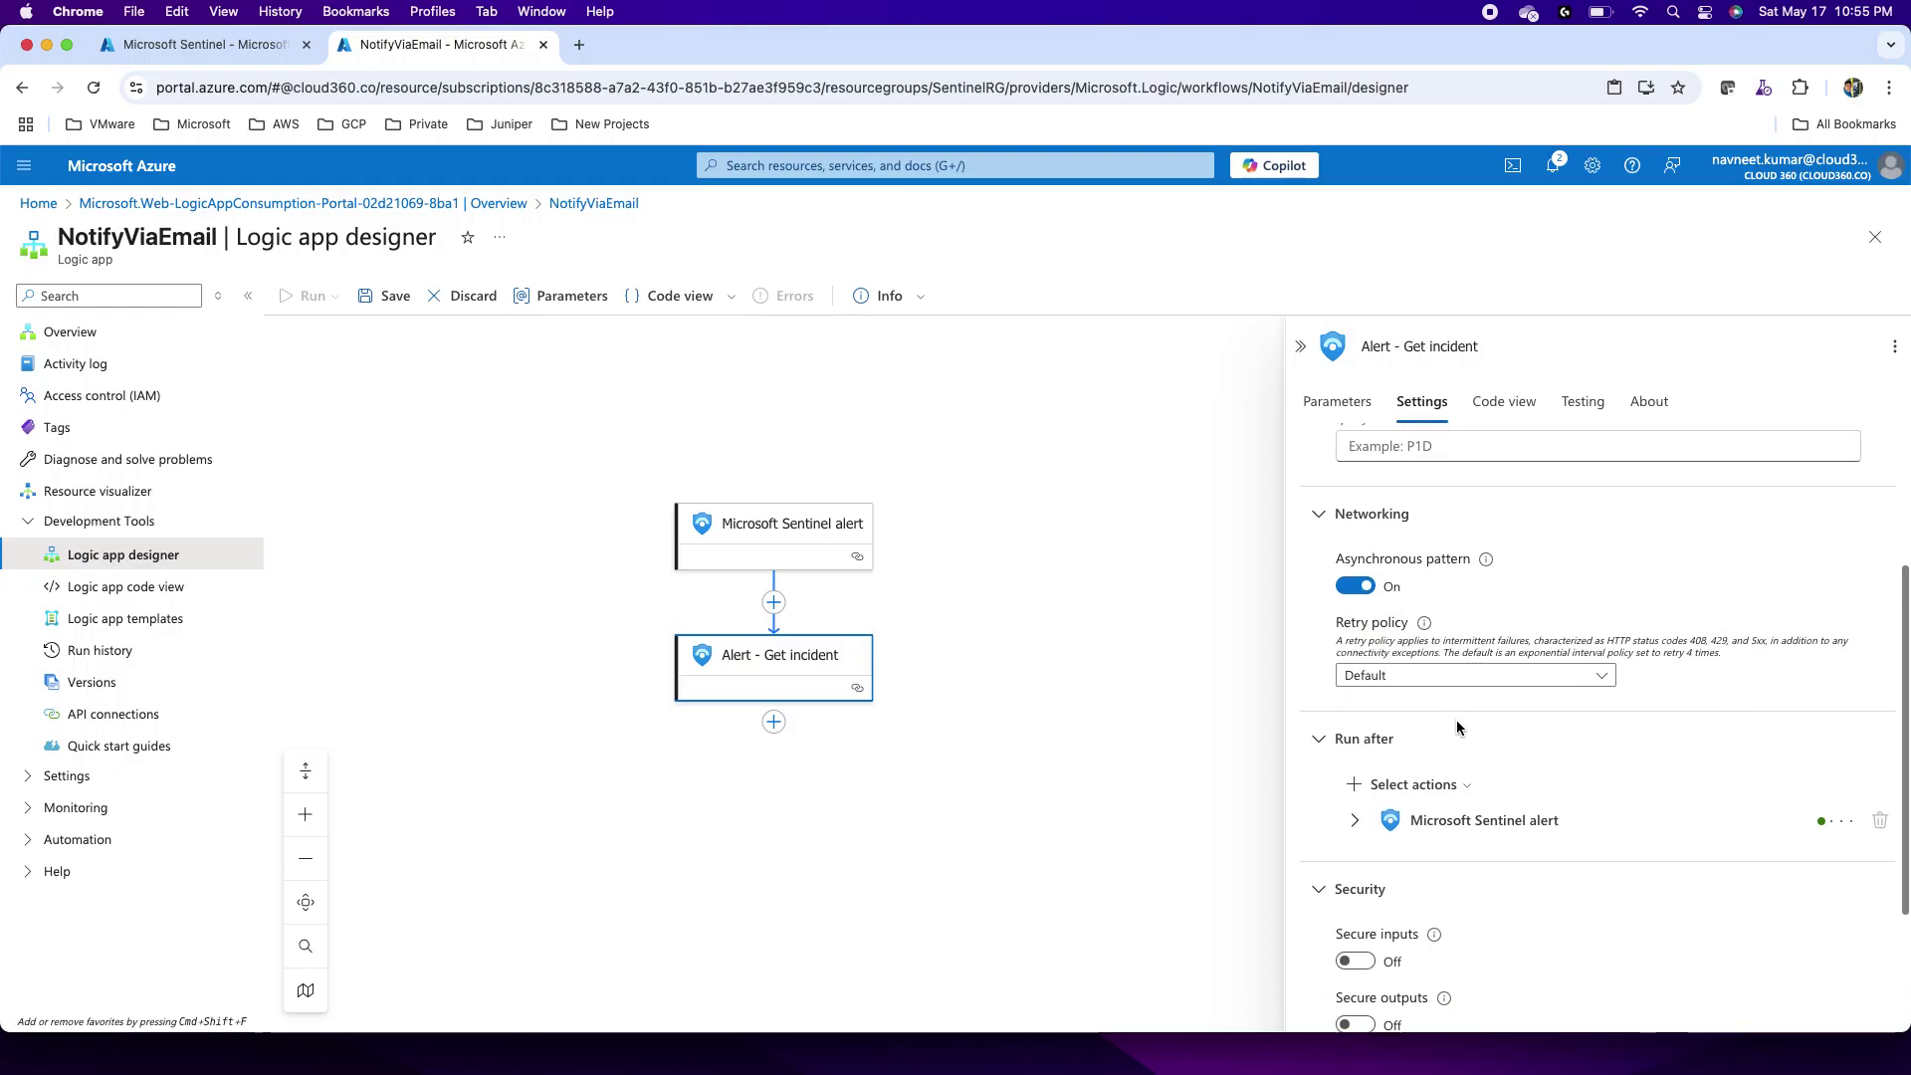
pyautogui.scroll(-2, 1456, 725)
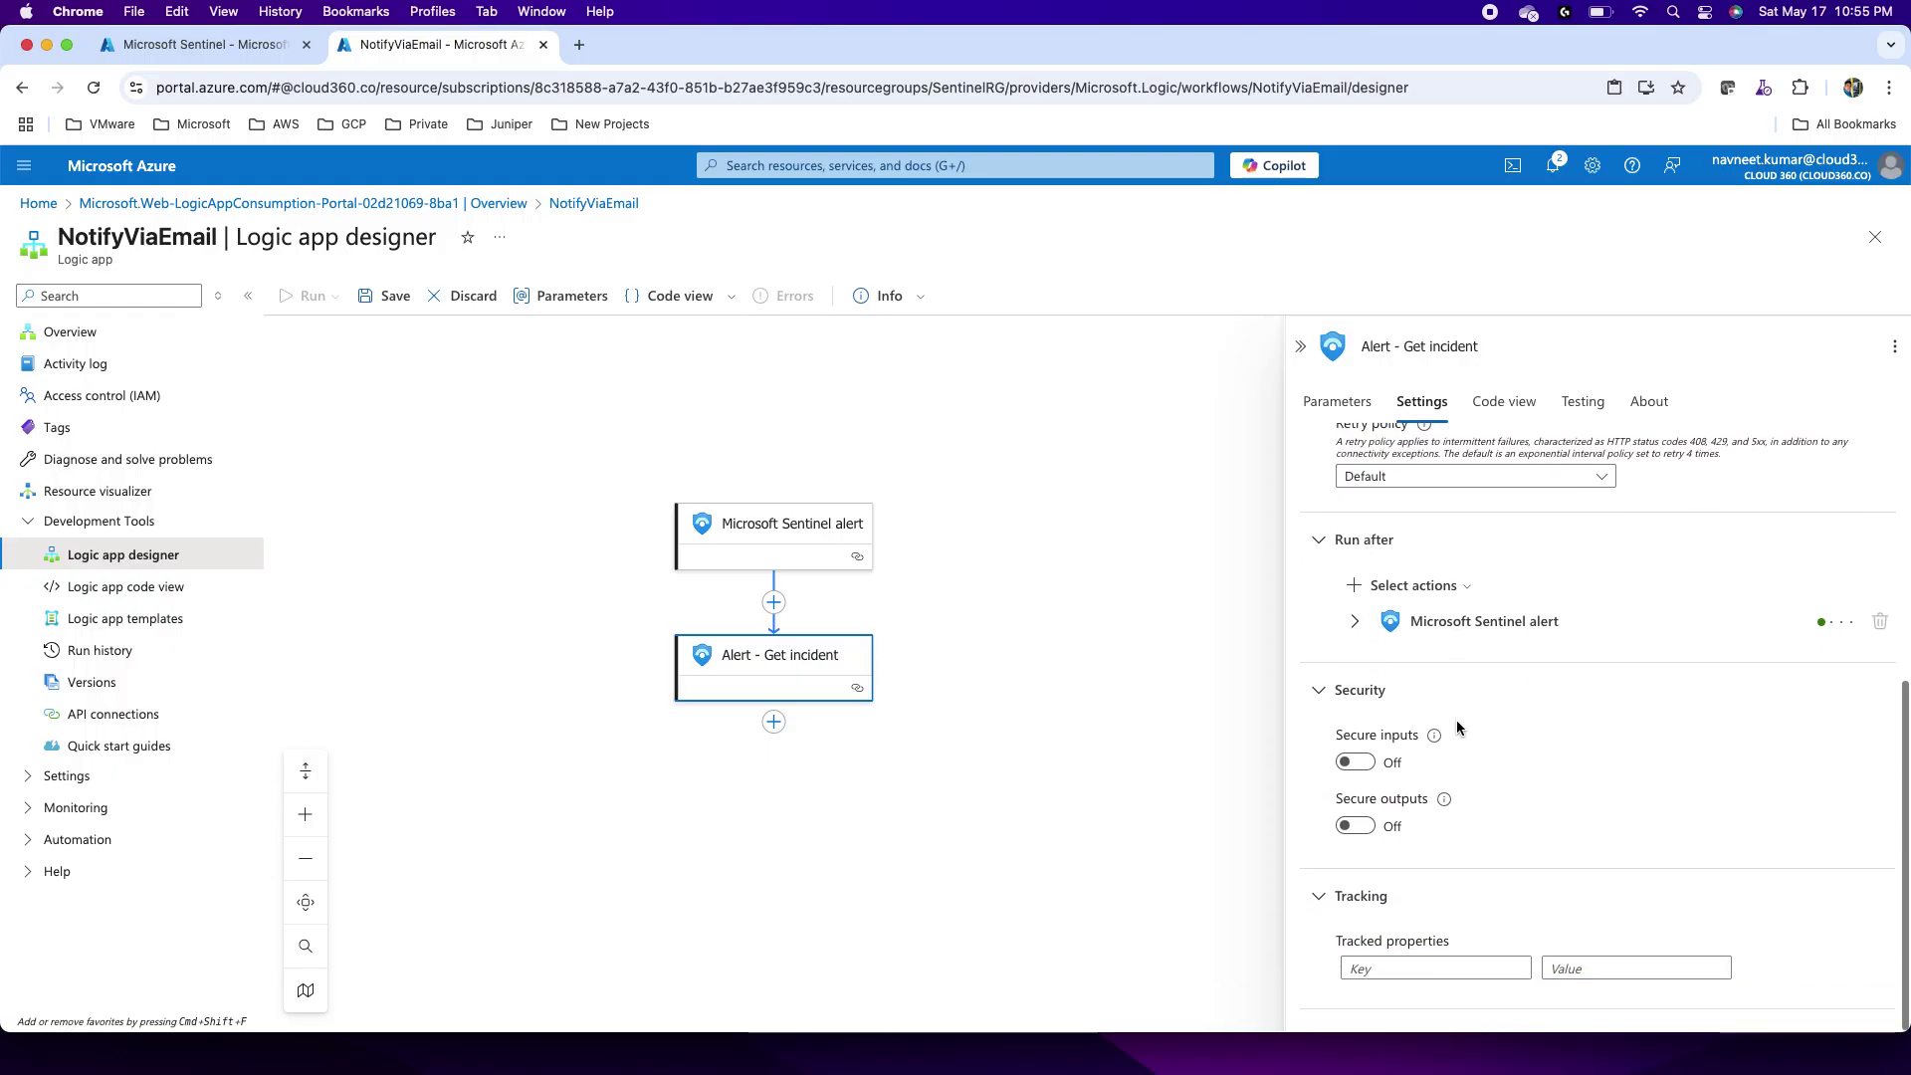
pyautogui.scroll(7, 1453, 617)
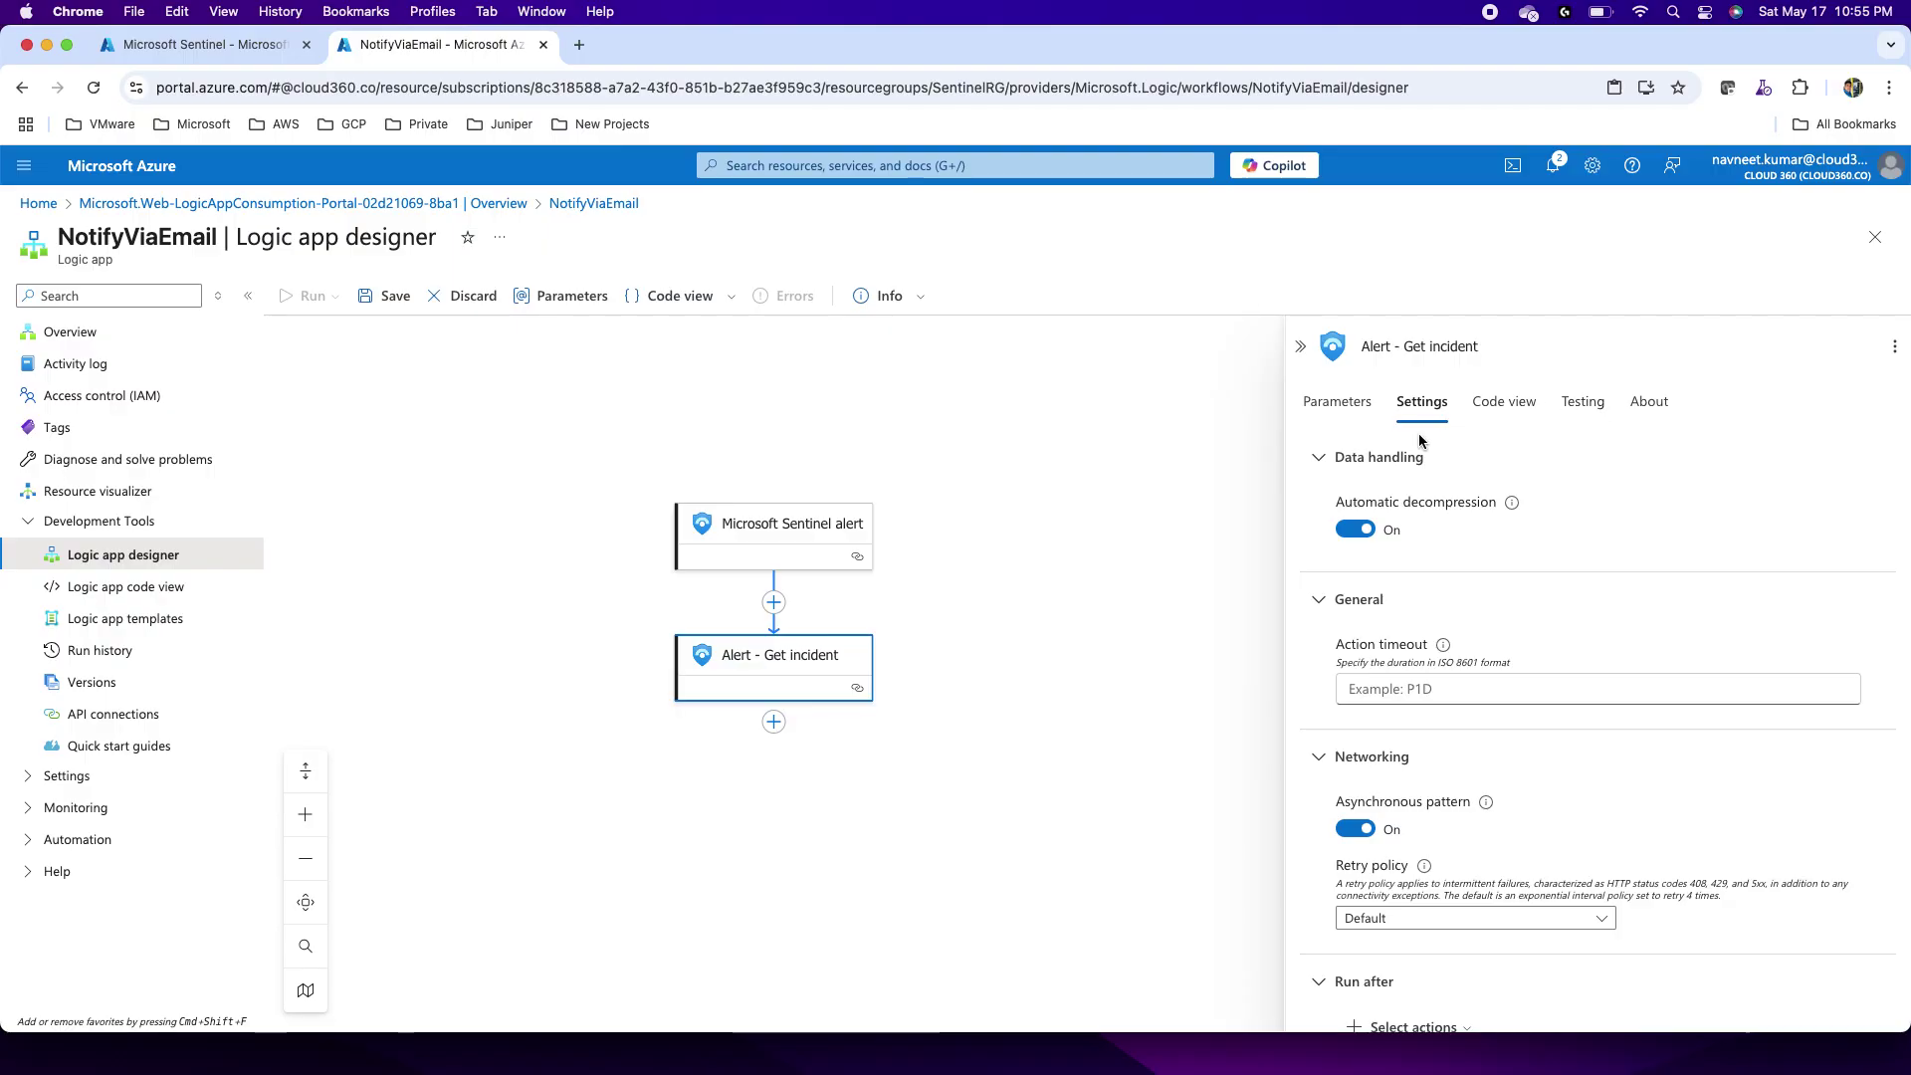
pyautogui.click(1300, 345)
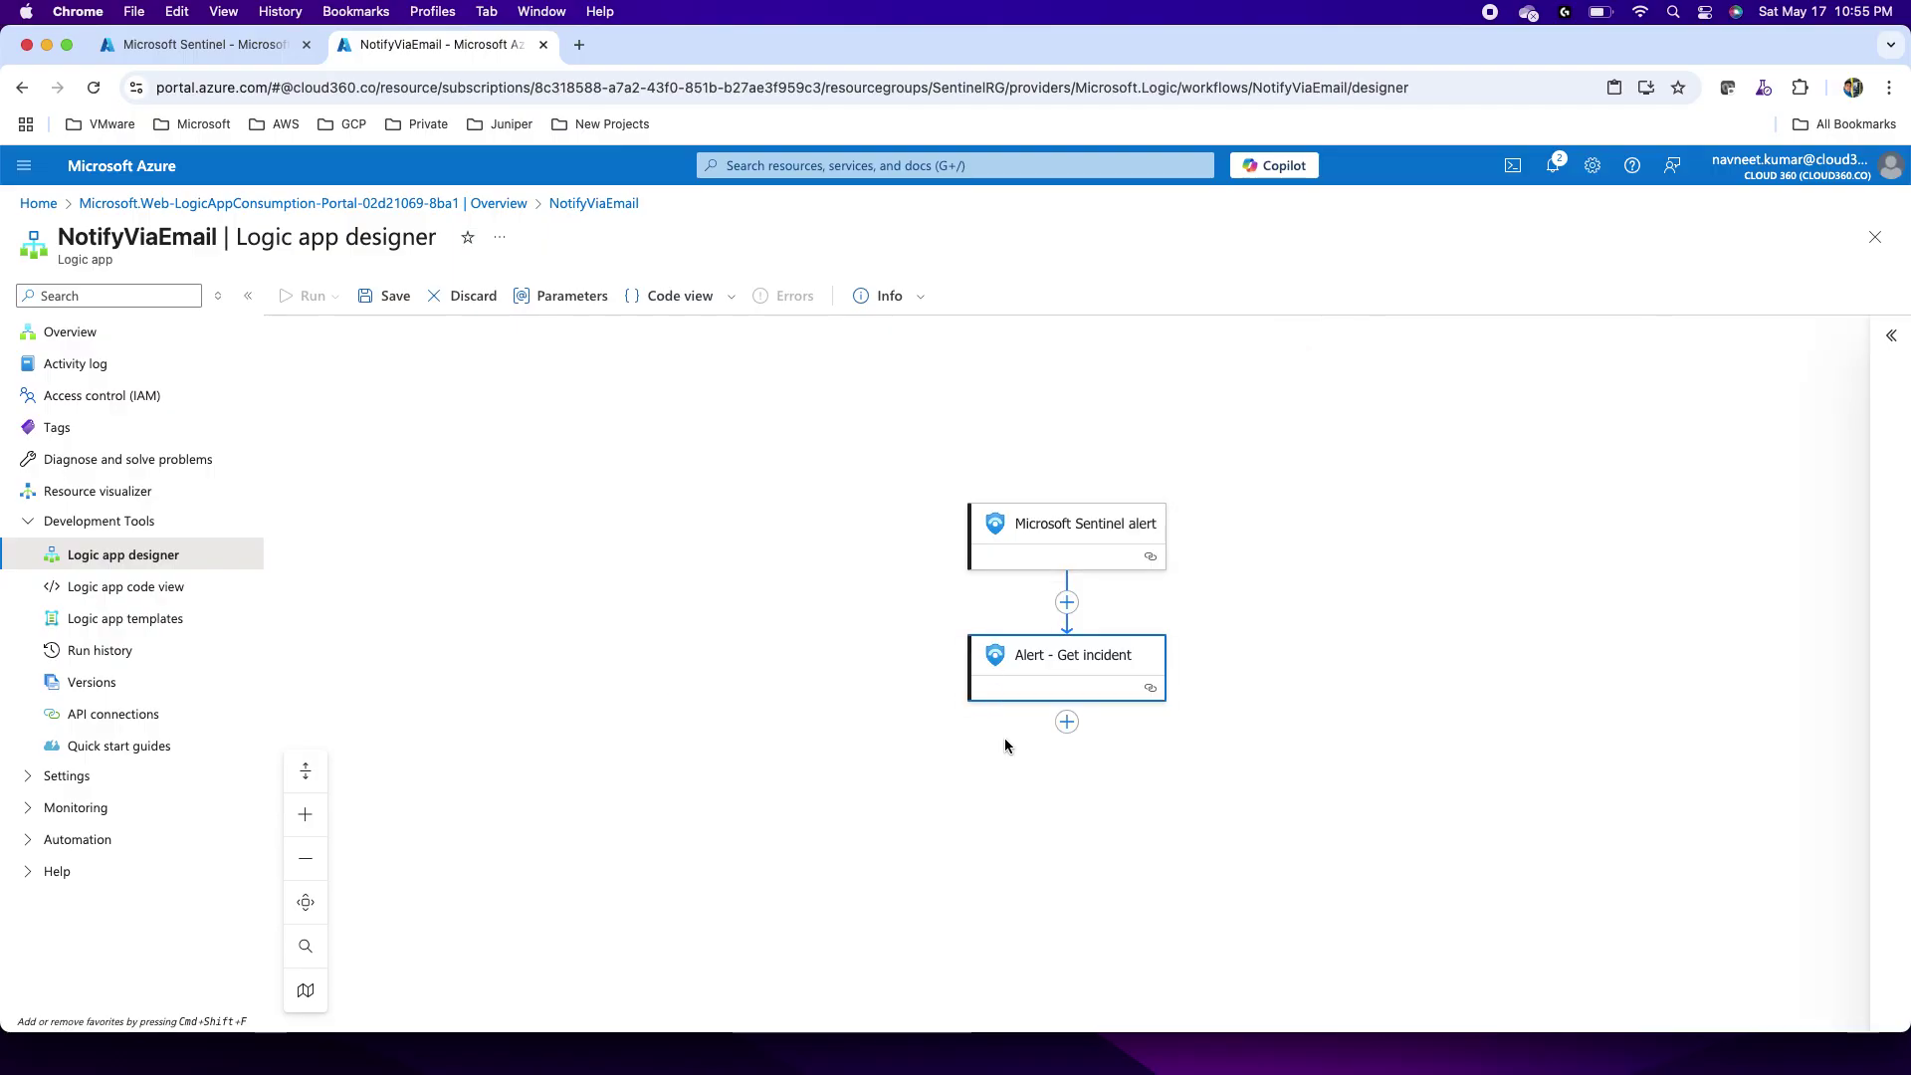
# Step: Add the Office 365 Outlook 'Send an email (V2)' action after Get incident, found by searching 'outlook'
pyautogui.click(1065, 726)
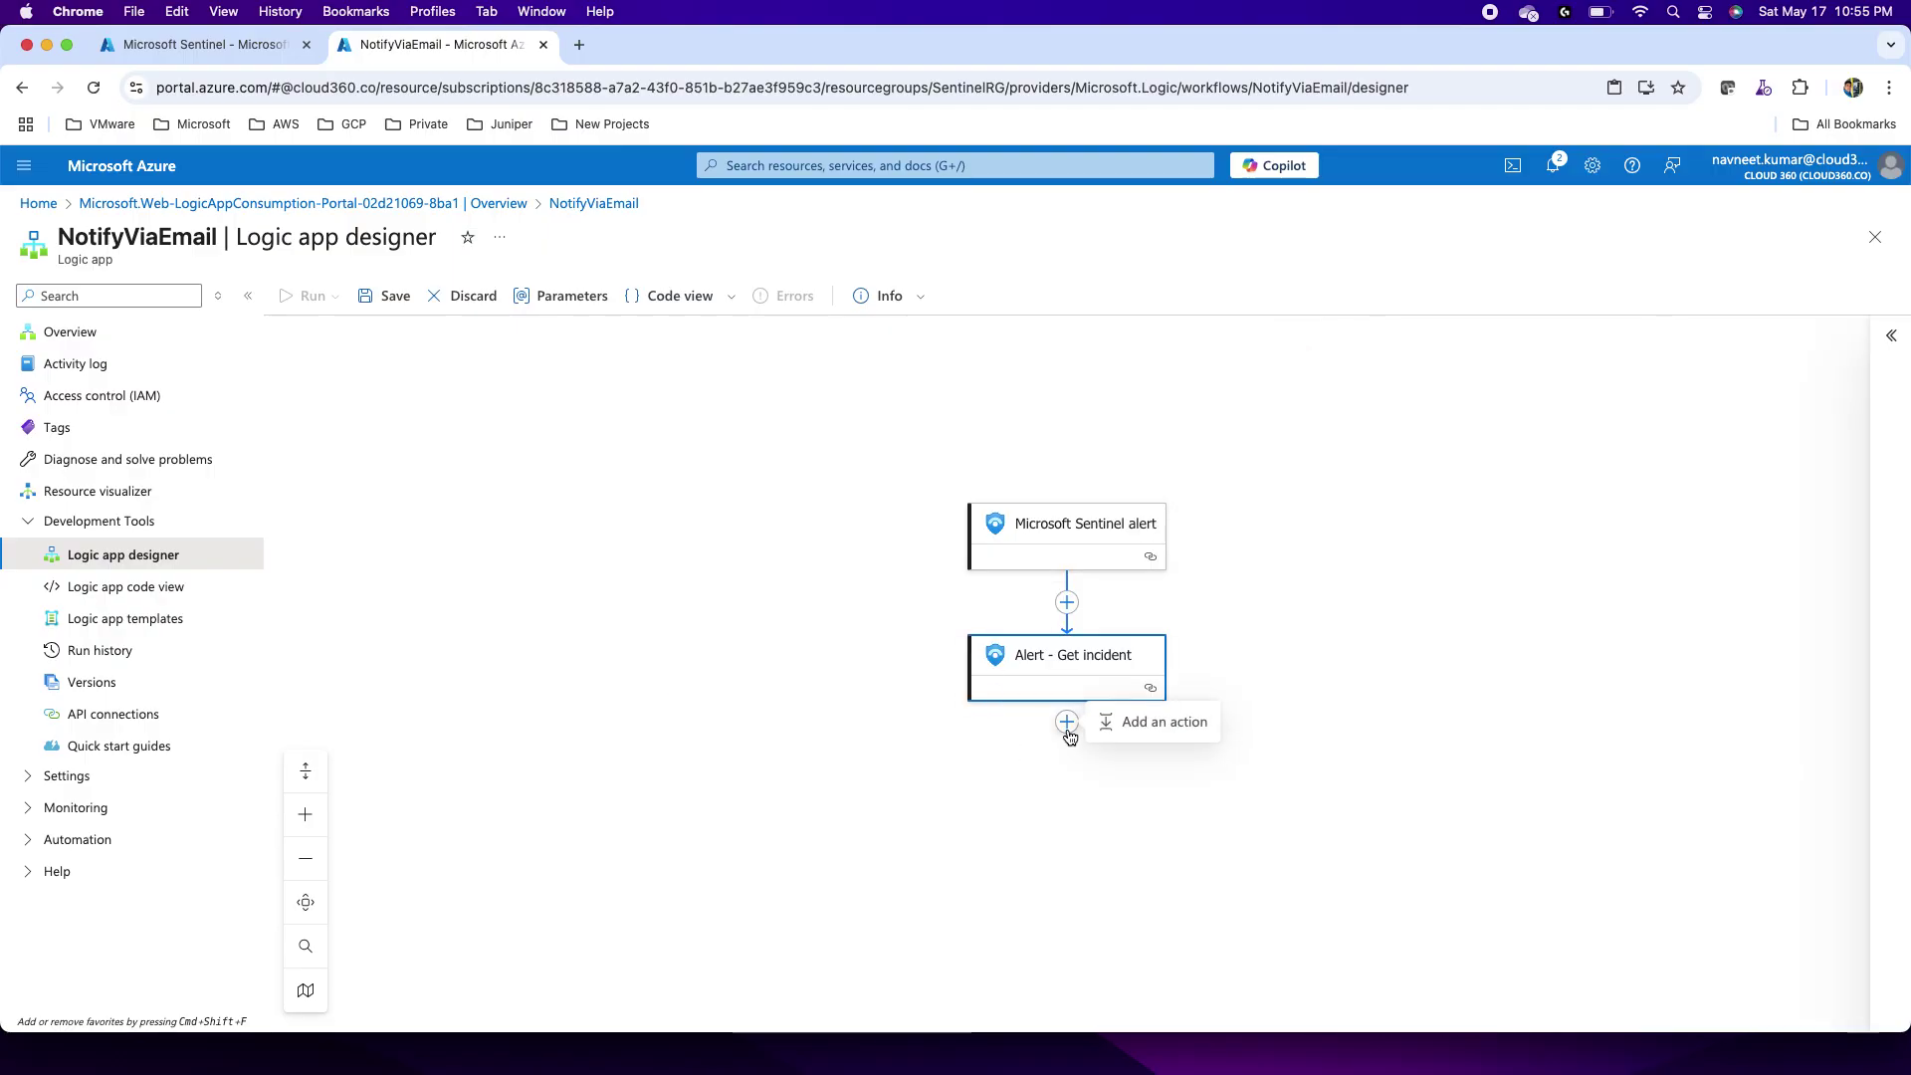
pyautogui.click(1135, 724)
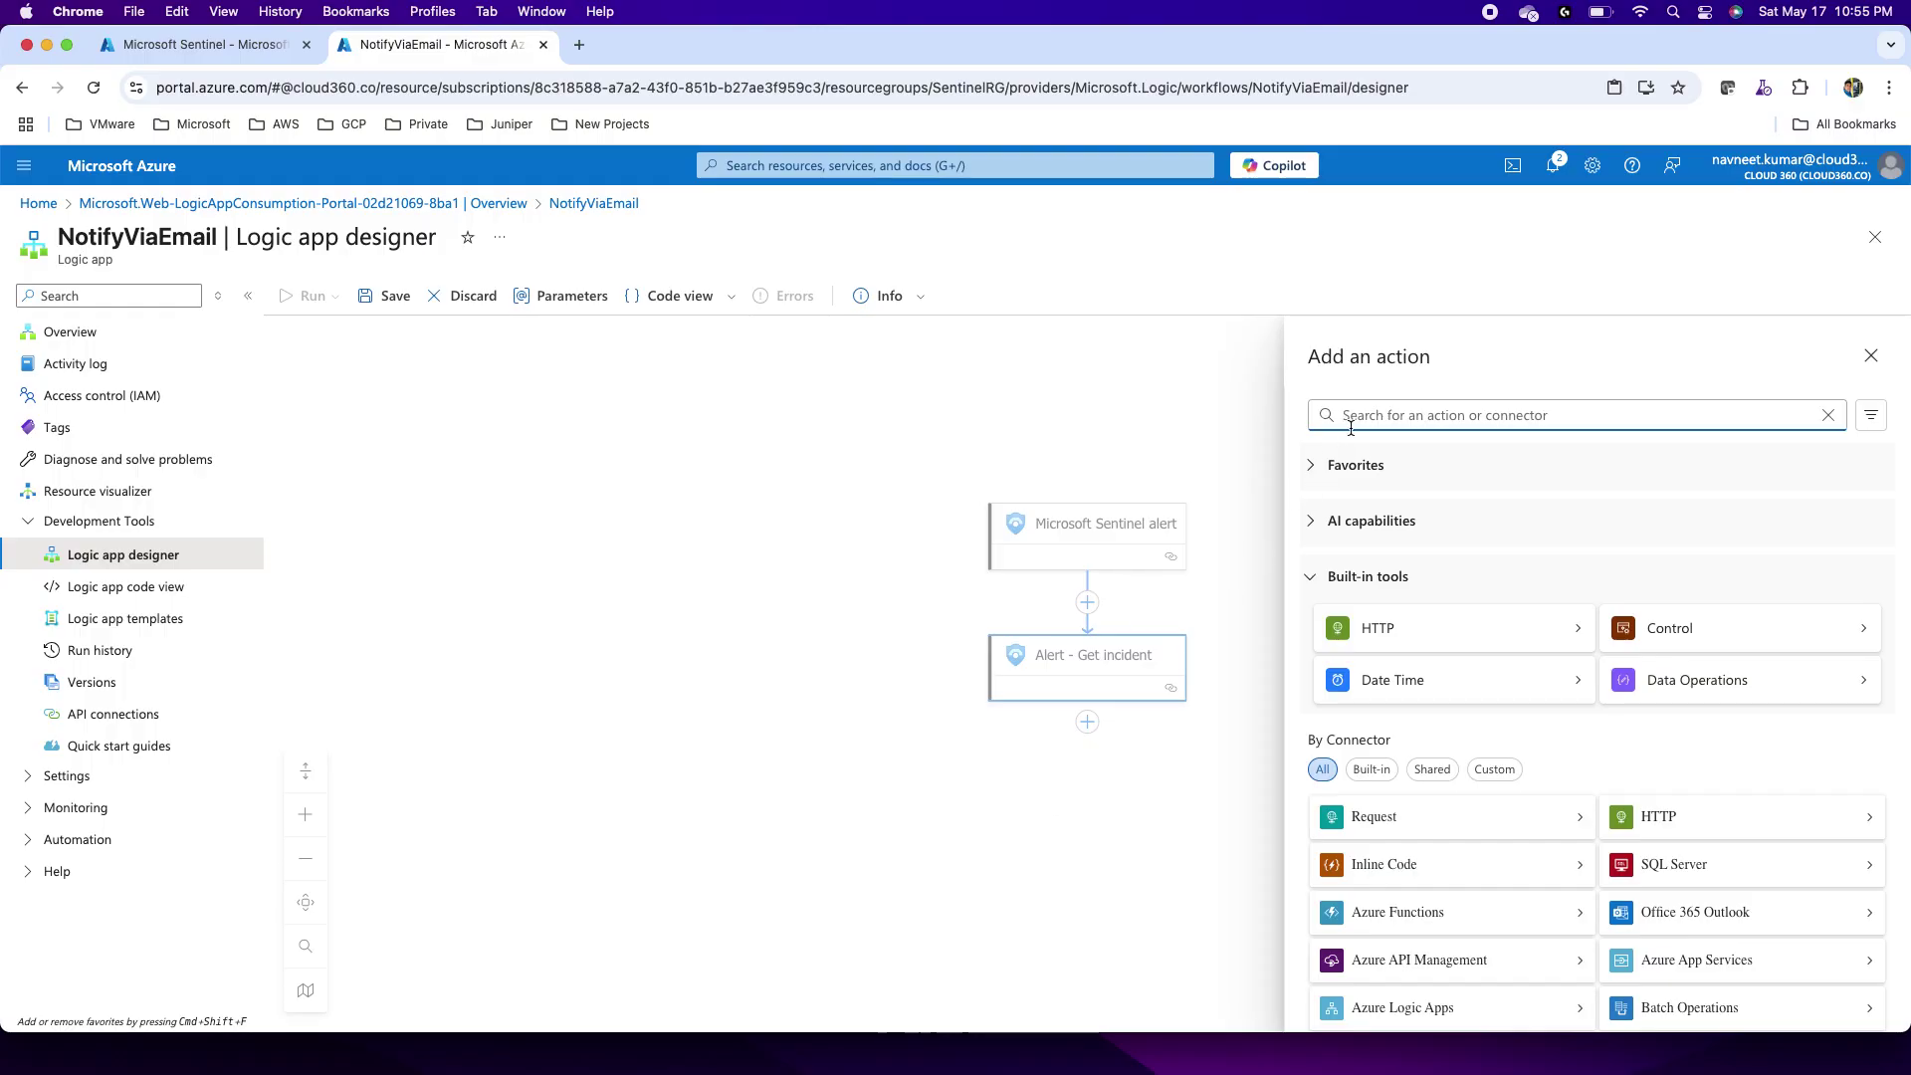
pyautogui.write('o')
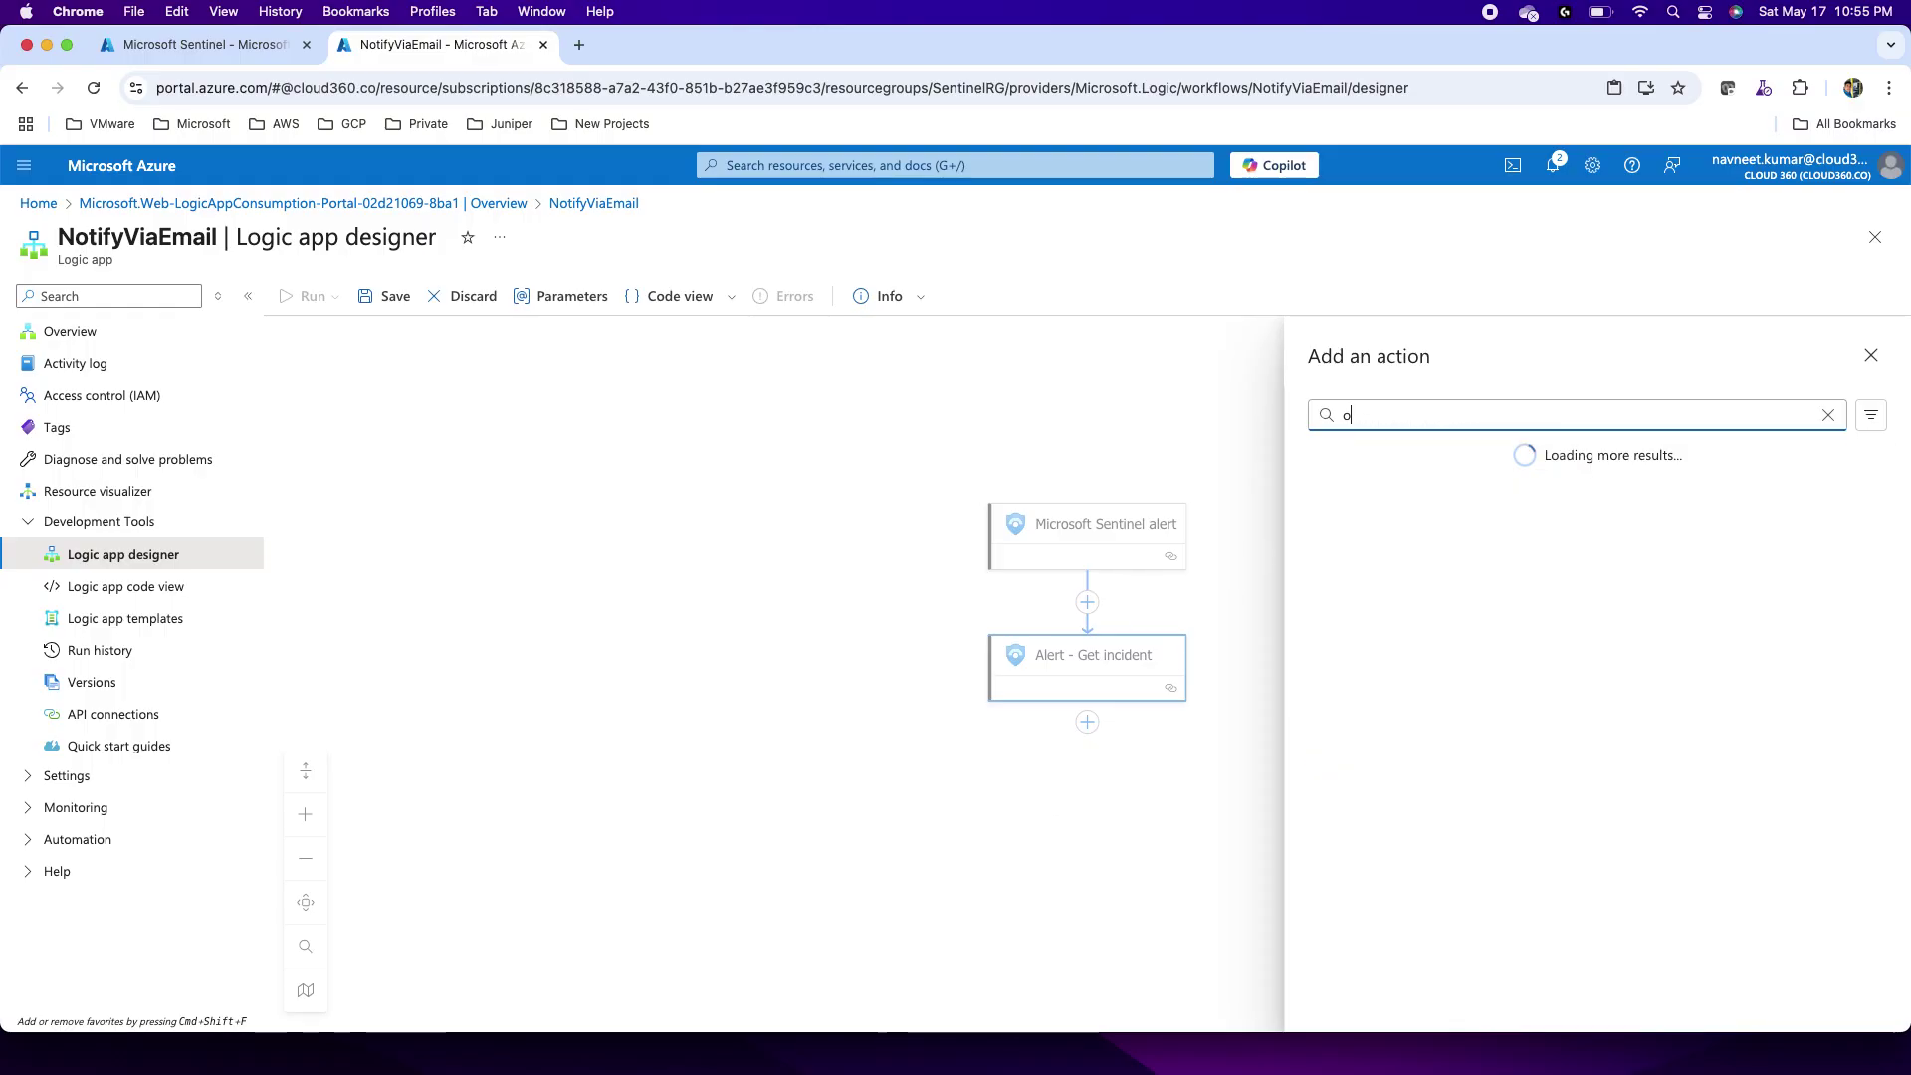
pyautogui.write('utlook')
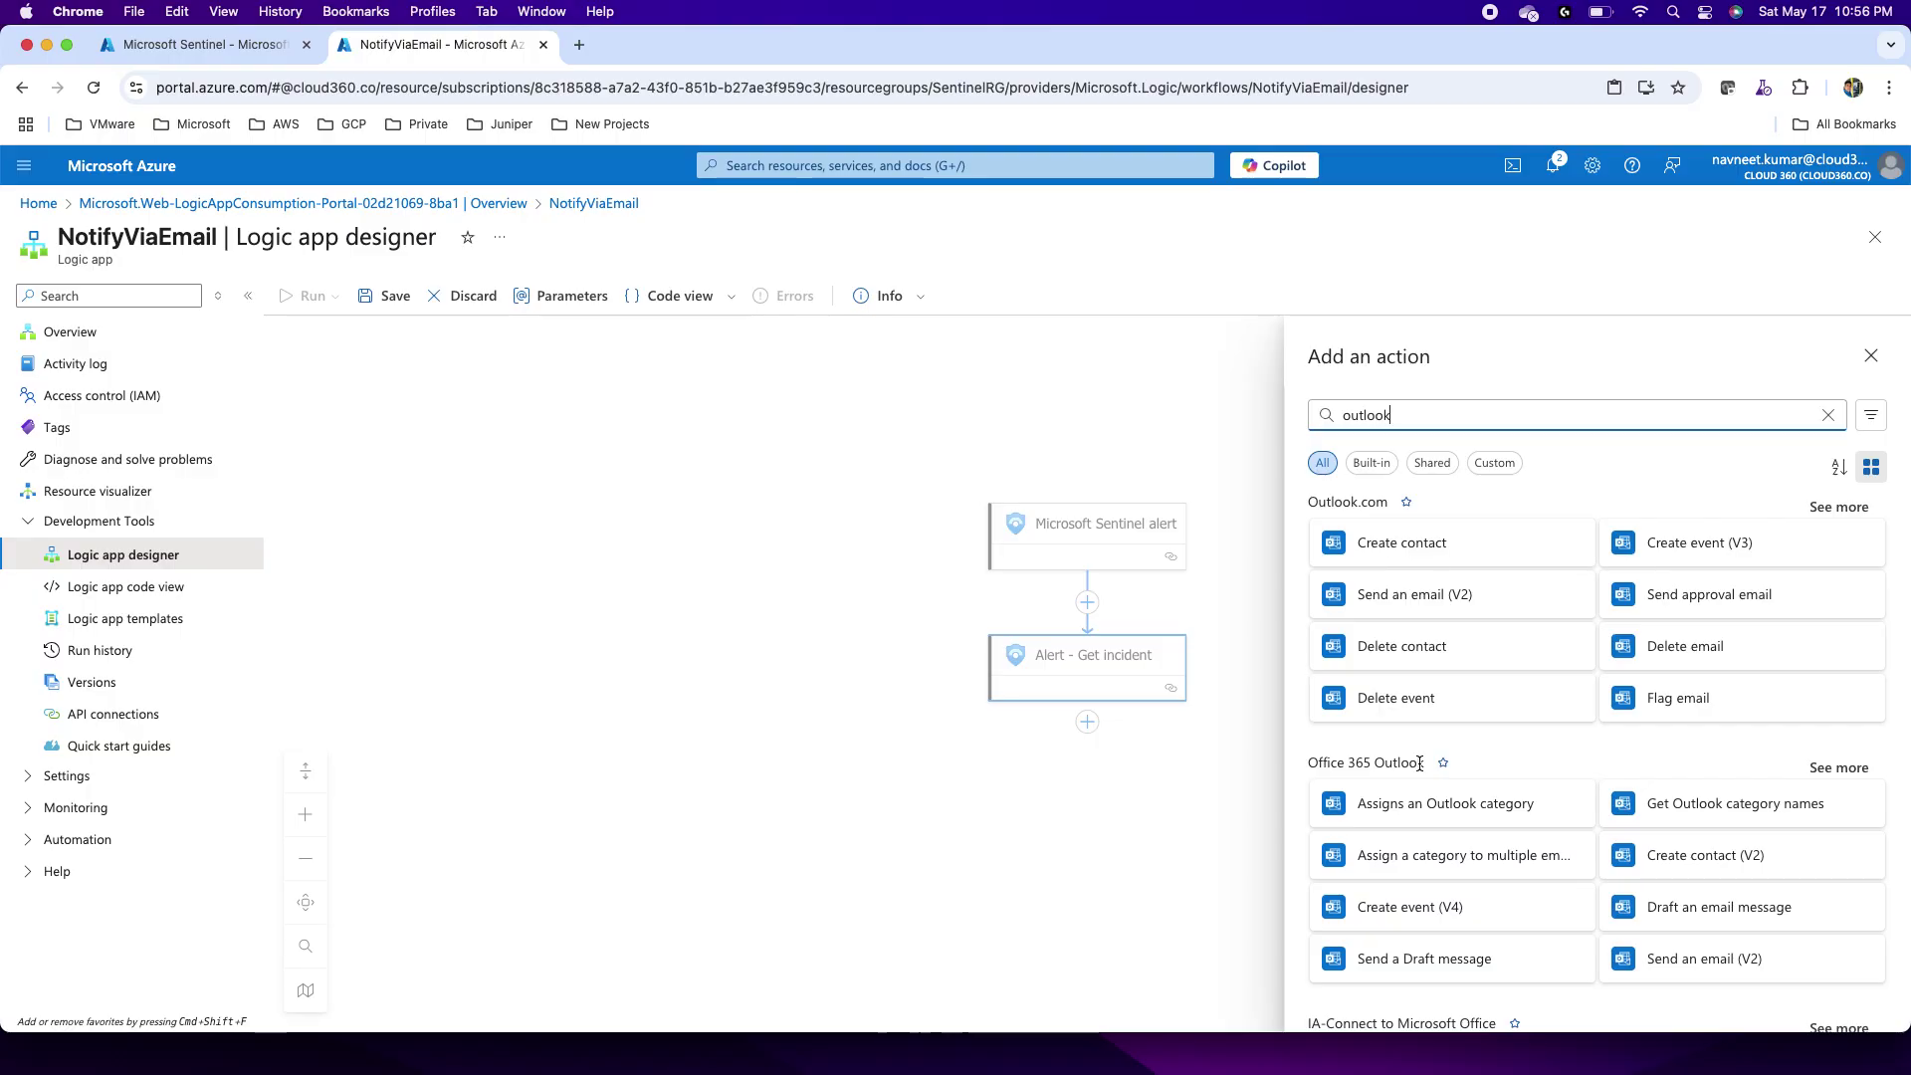
pyautogui.click(1692, 958)
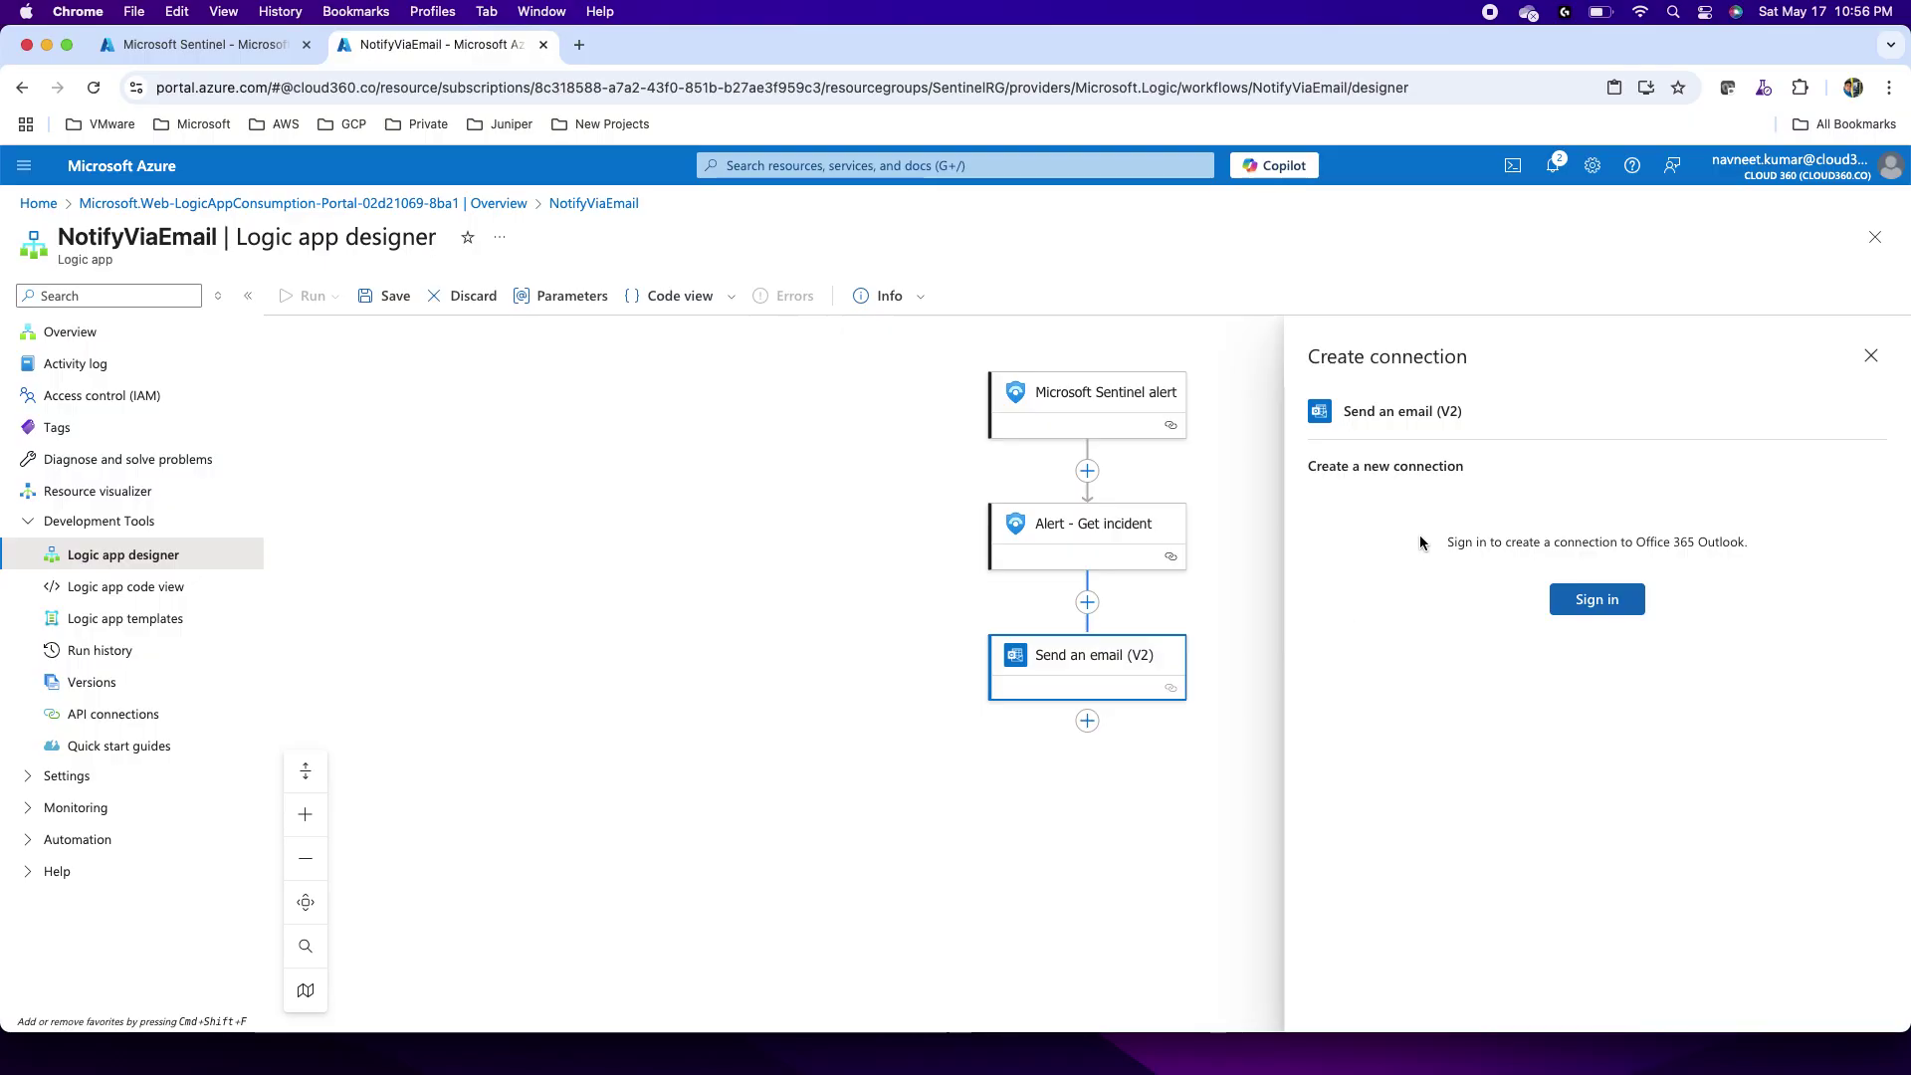
# Step: Connect Office 365 Outlook with the signed-in work account and enter the recipient's e-mail address
pyautogui.click(1589, 603)
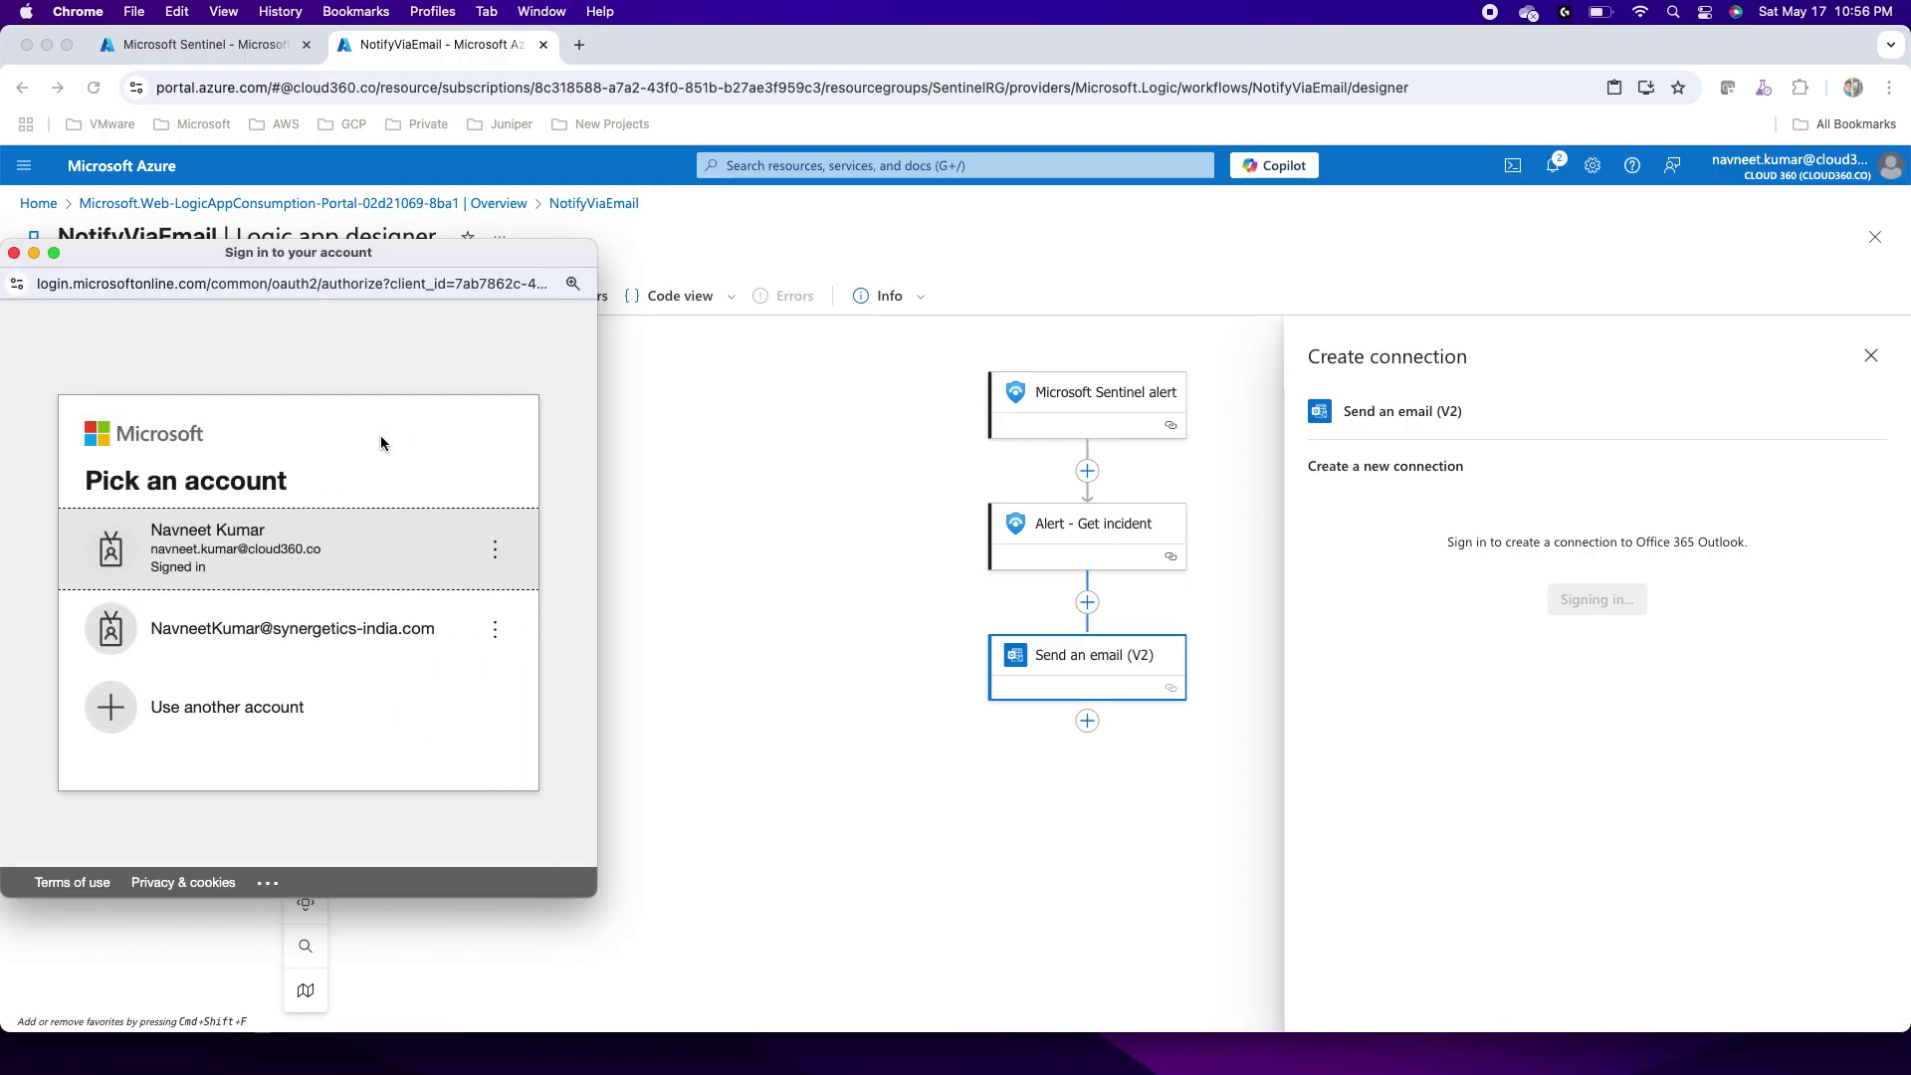
pyautogui.click(409, 530)
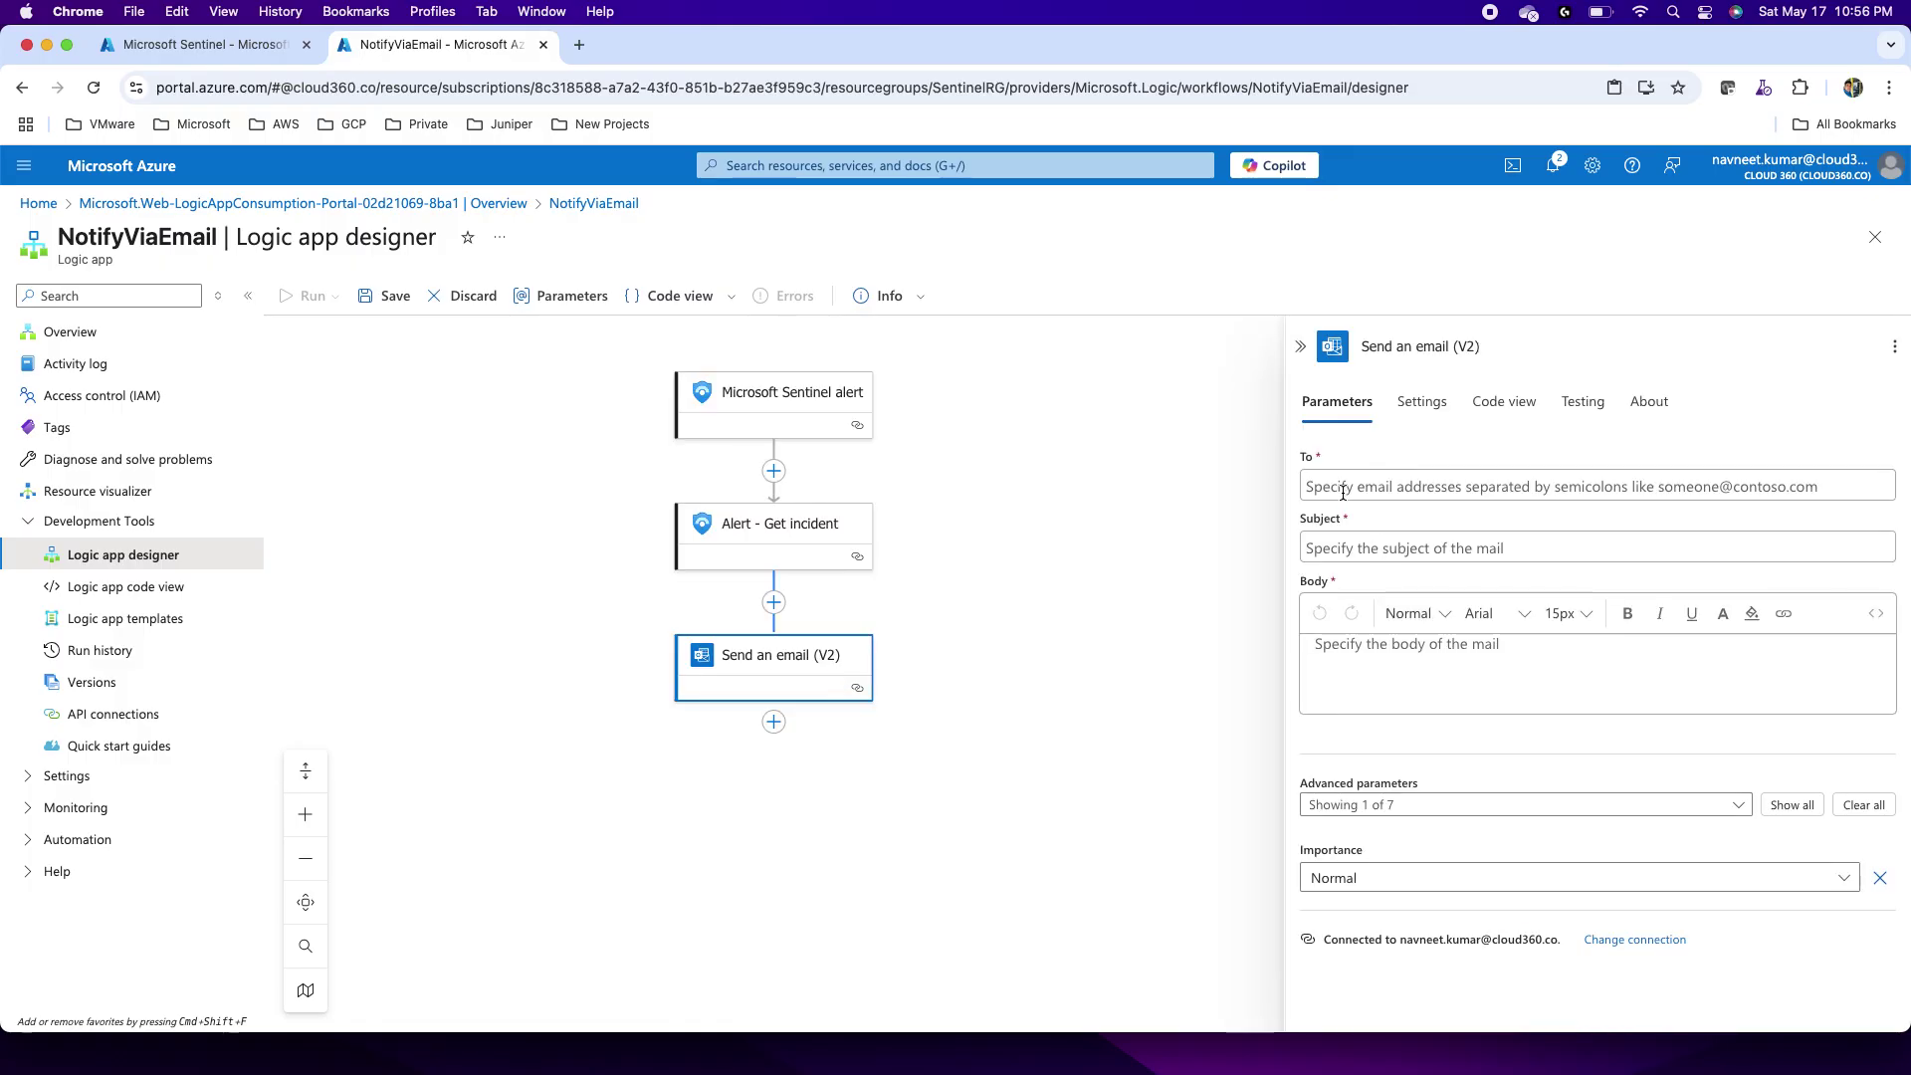
pyautogui.click(1378, 489)
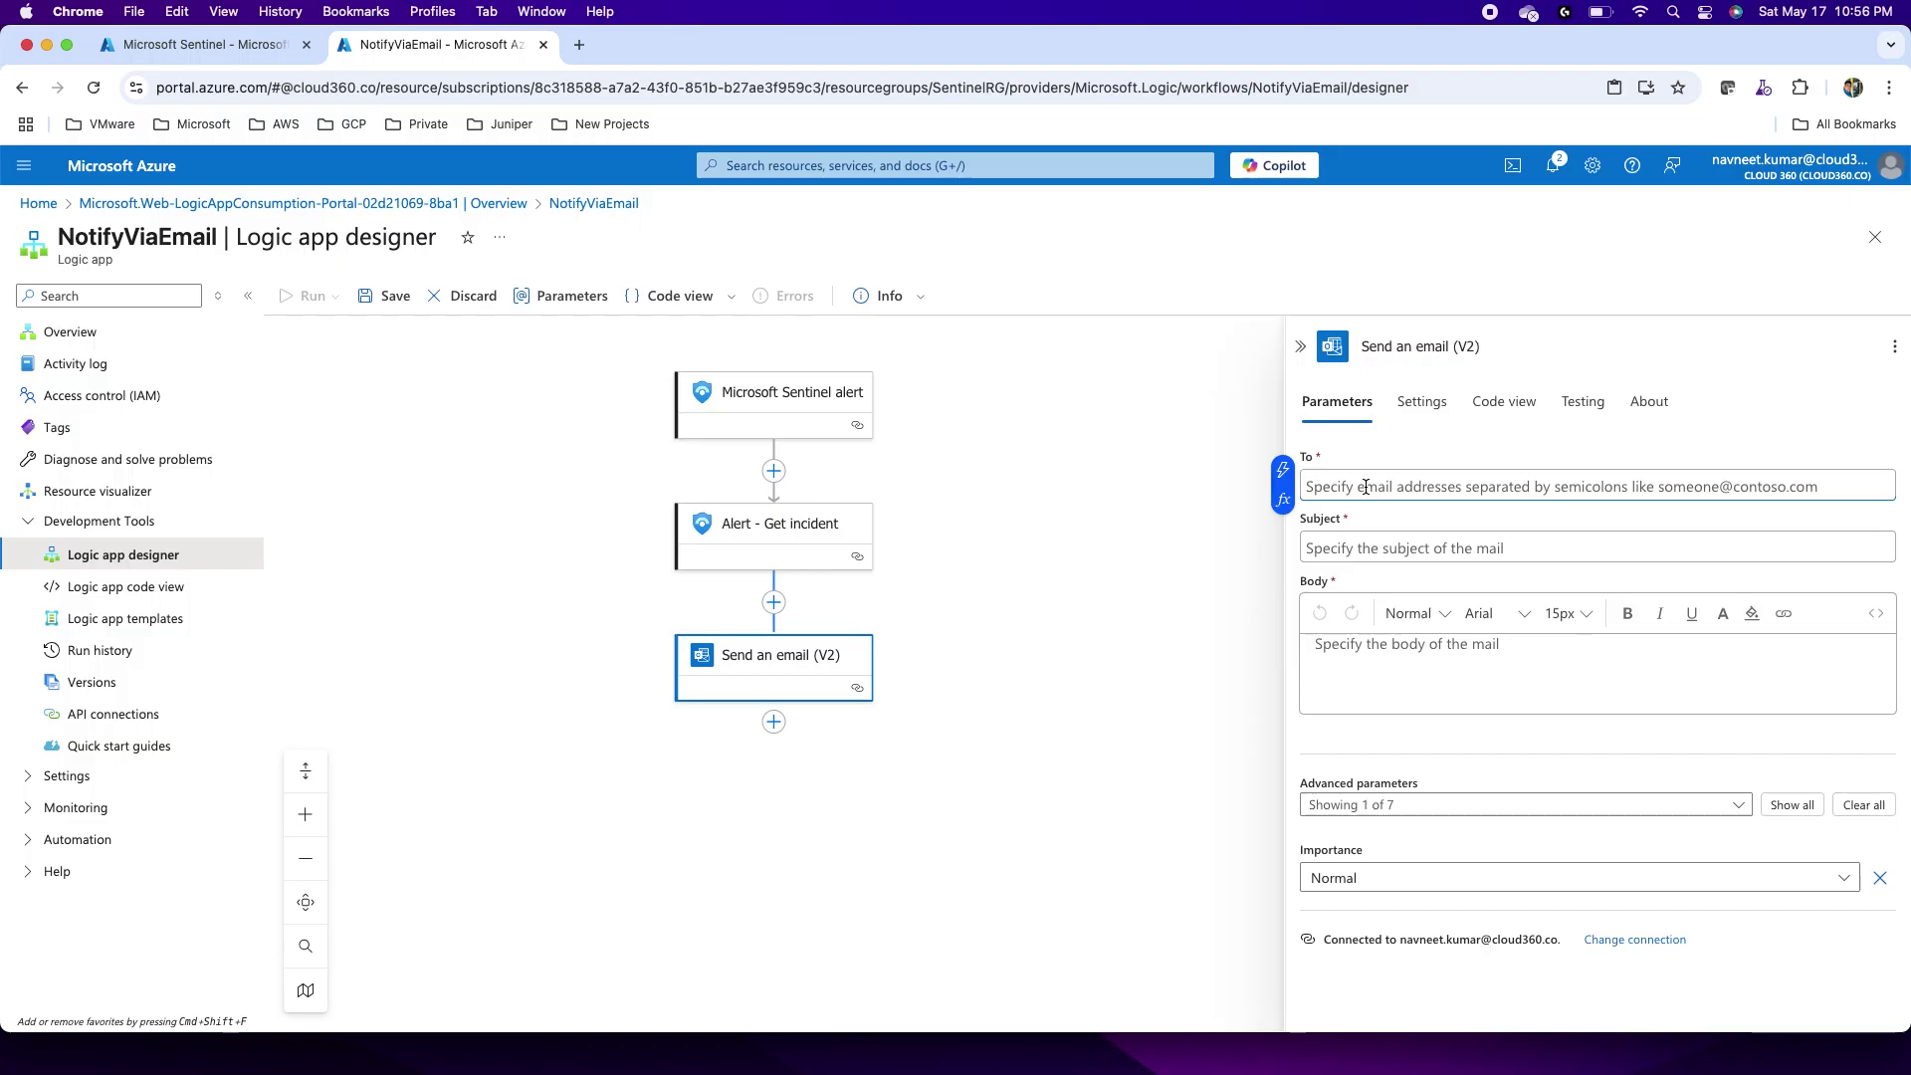
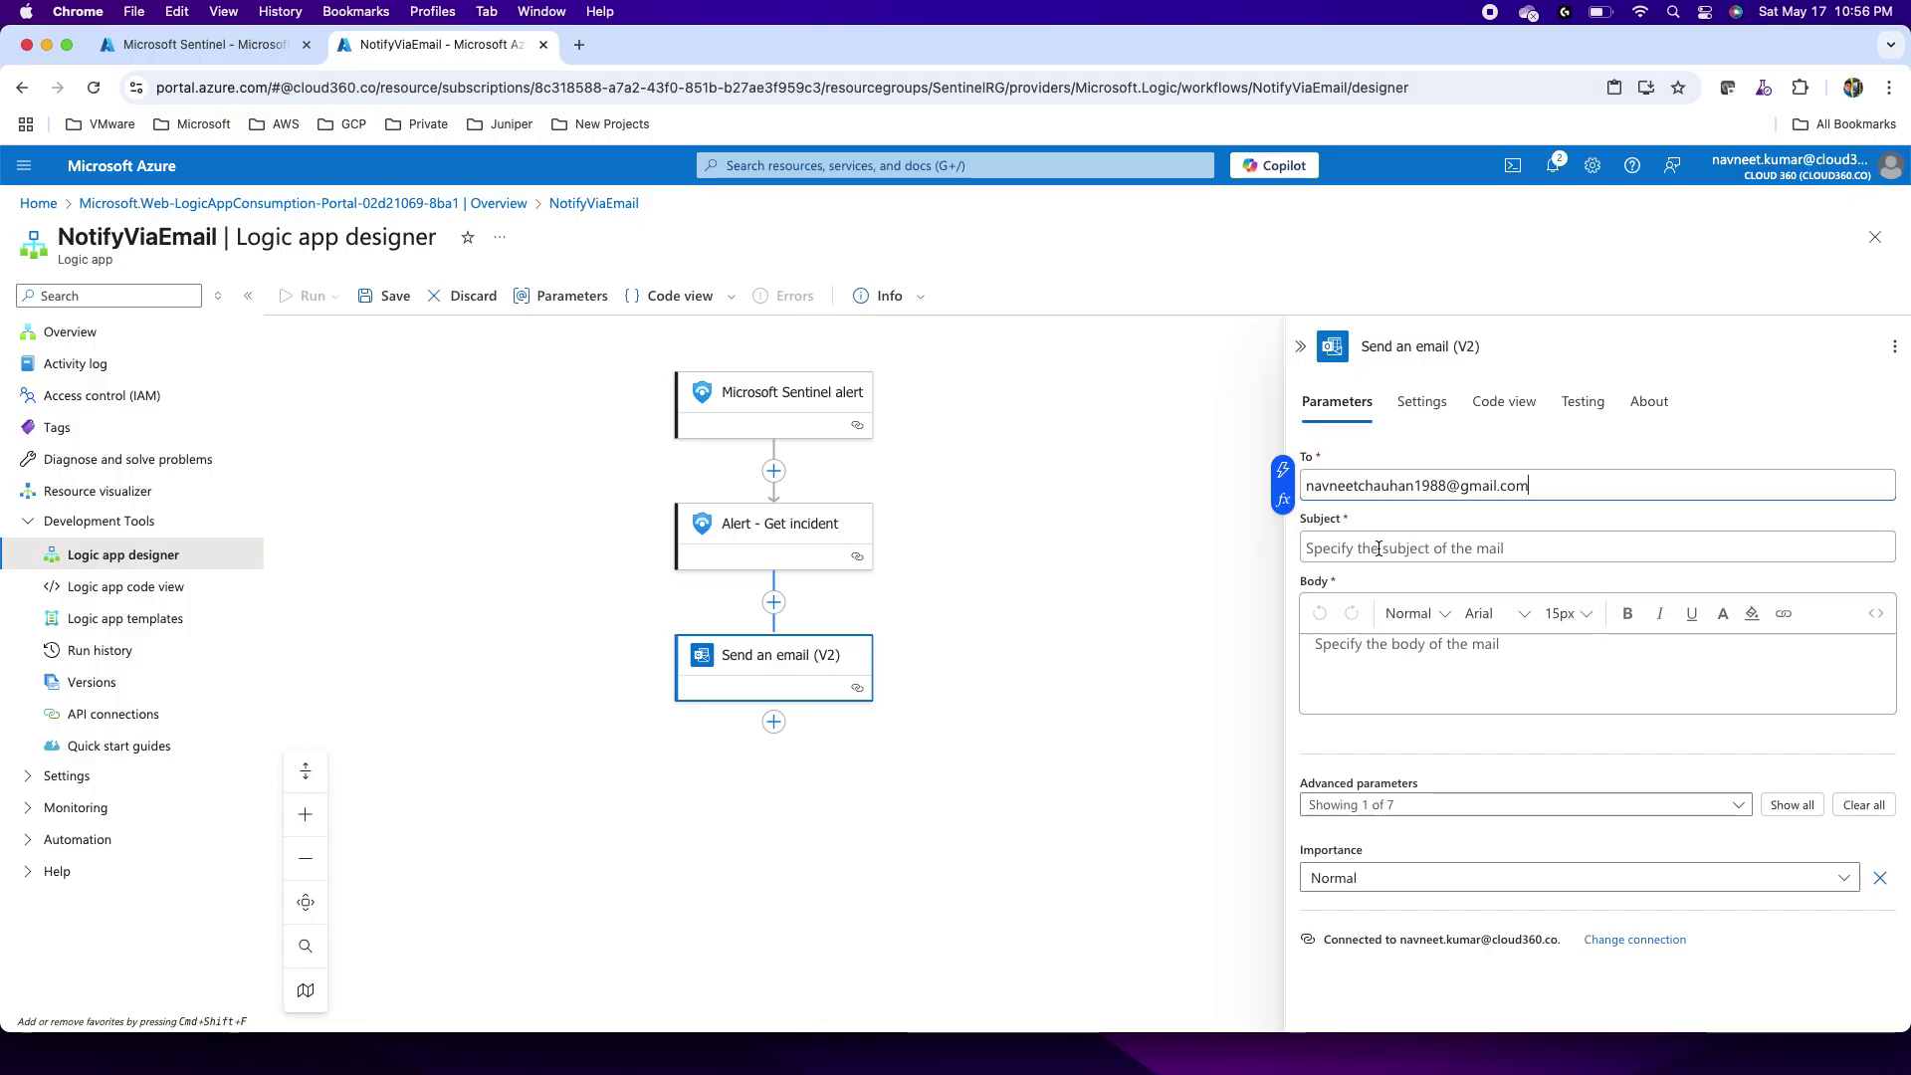
# Step: Set the email subject to 'Sentinel Alert:' followed by the Alert display name
pyautogui.click(1378, 548)
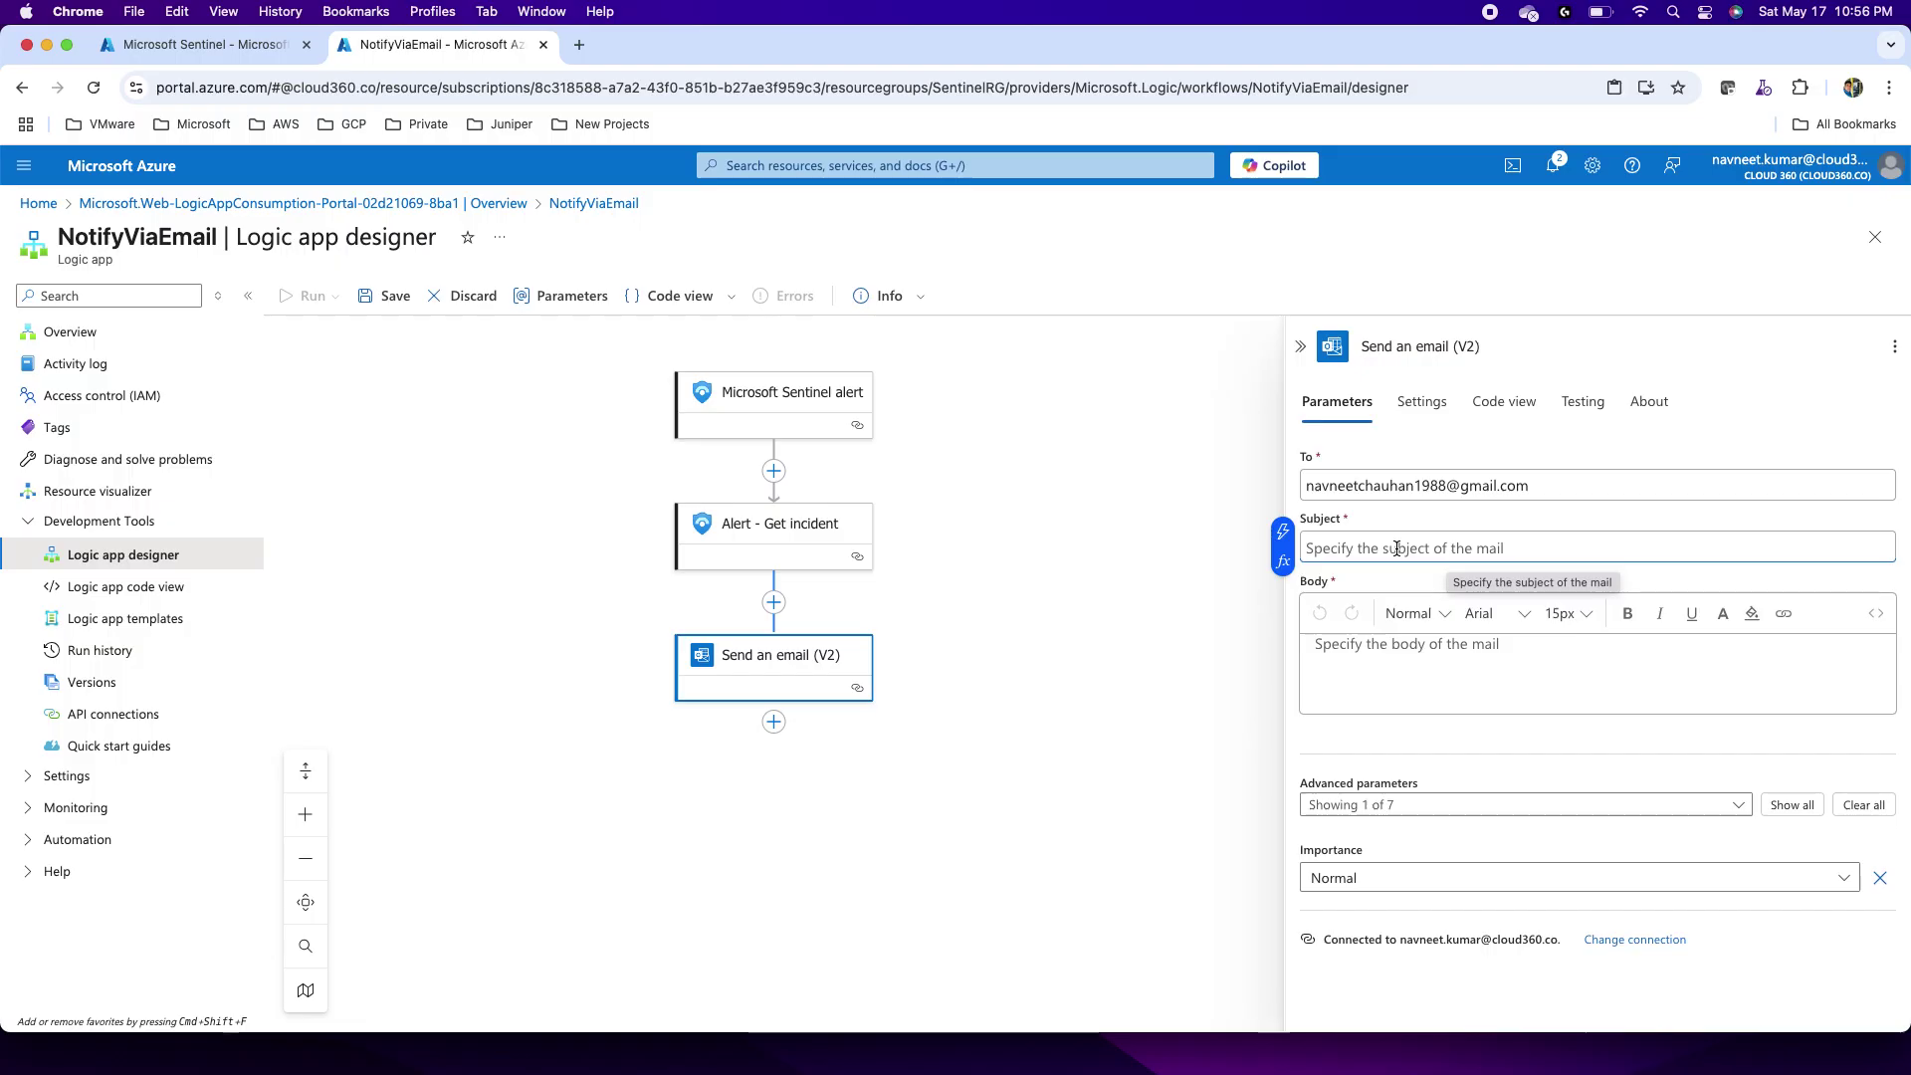
pyautogui.write('Sent')
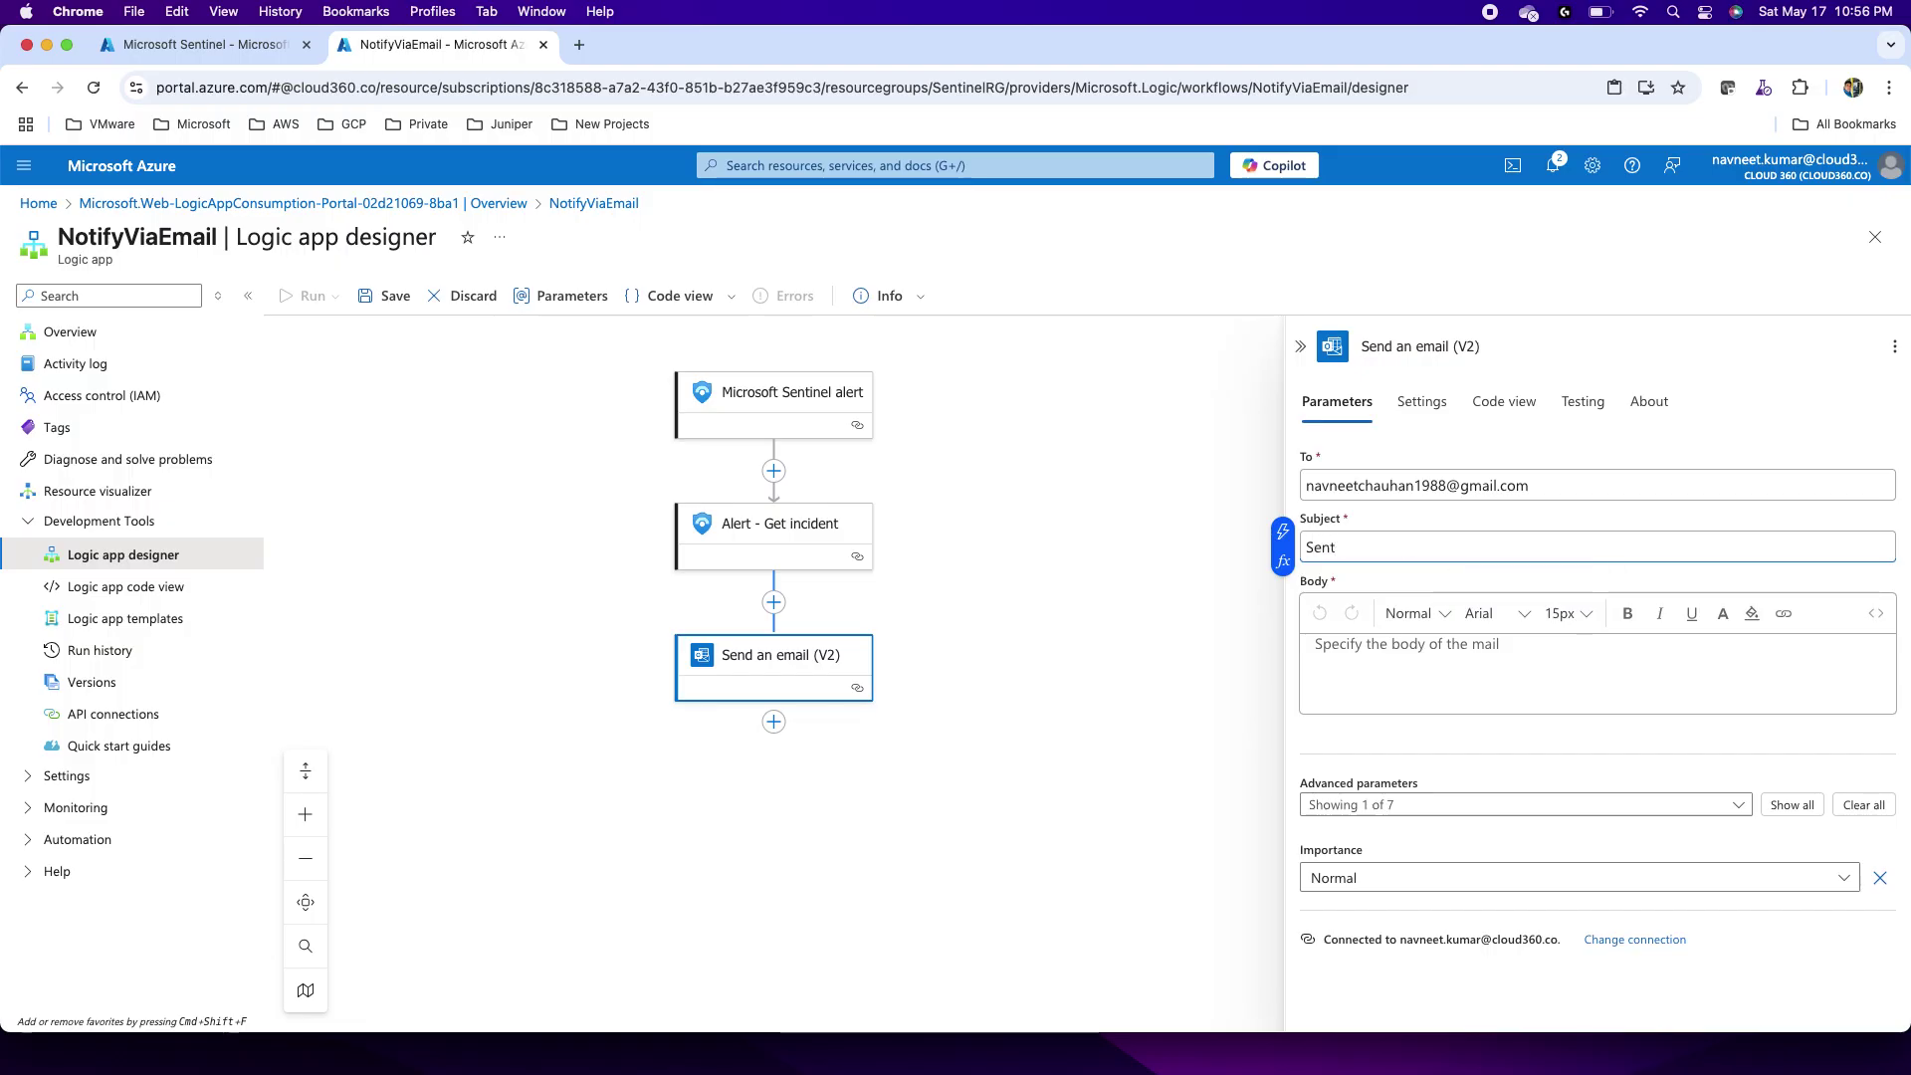
pyautogui.write('inel Alert:')
pyautogui.click(1283, 531)
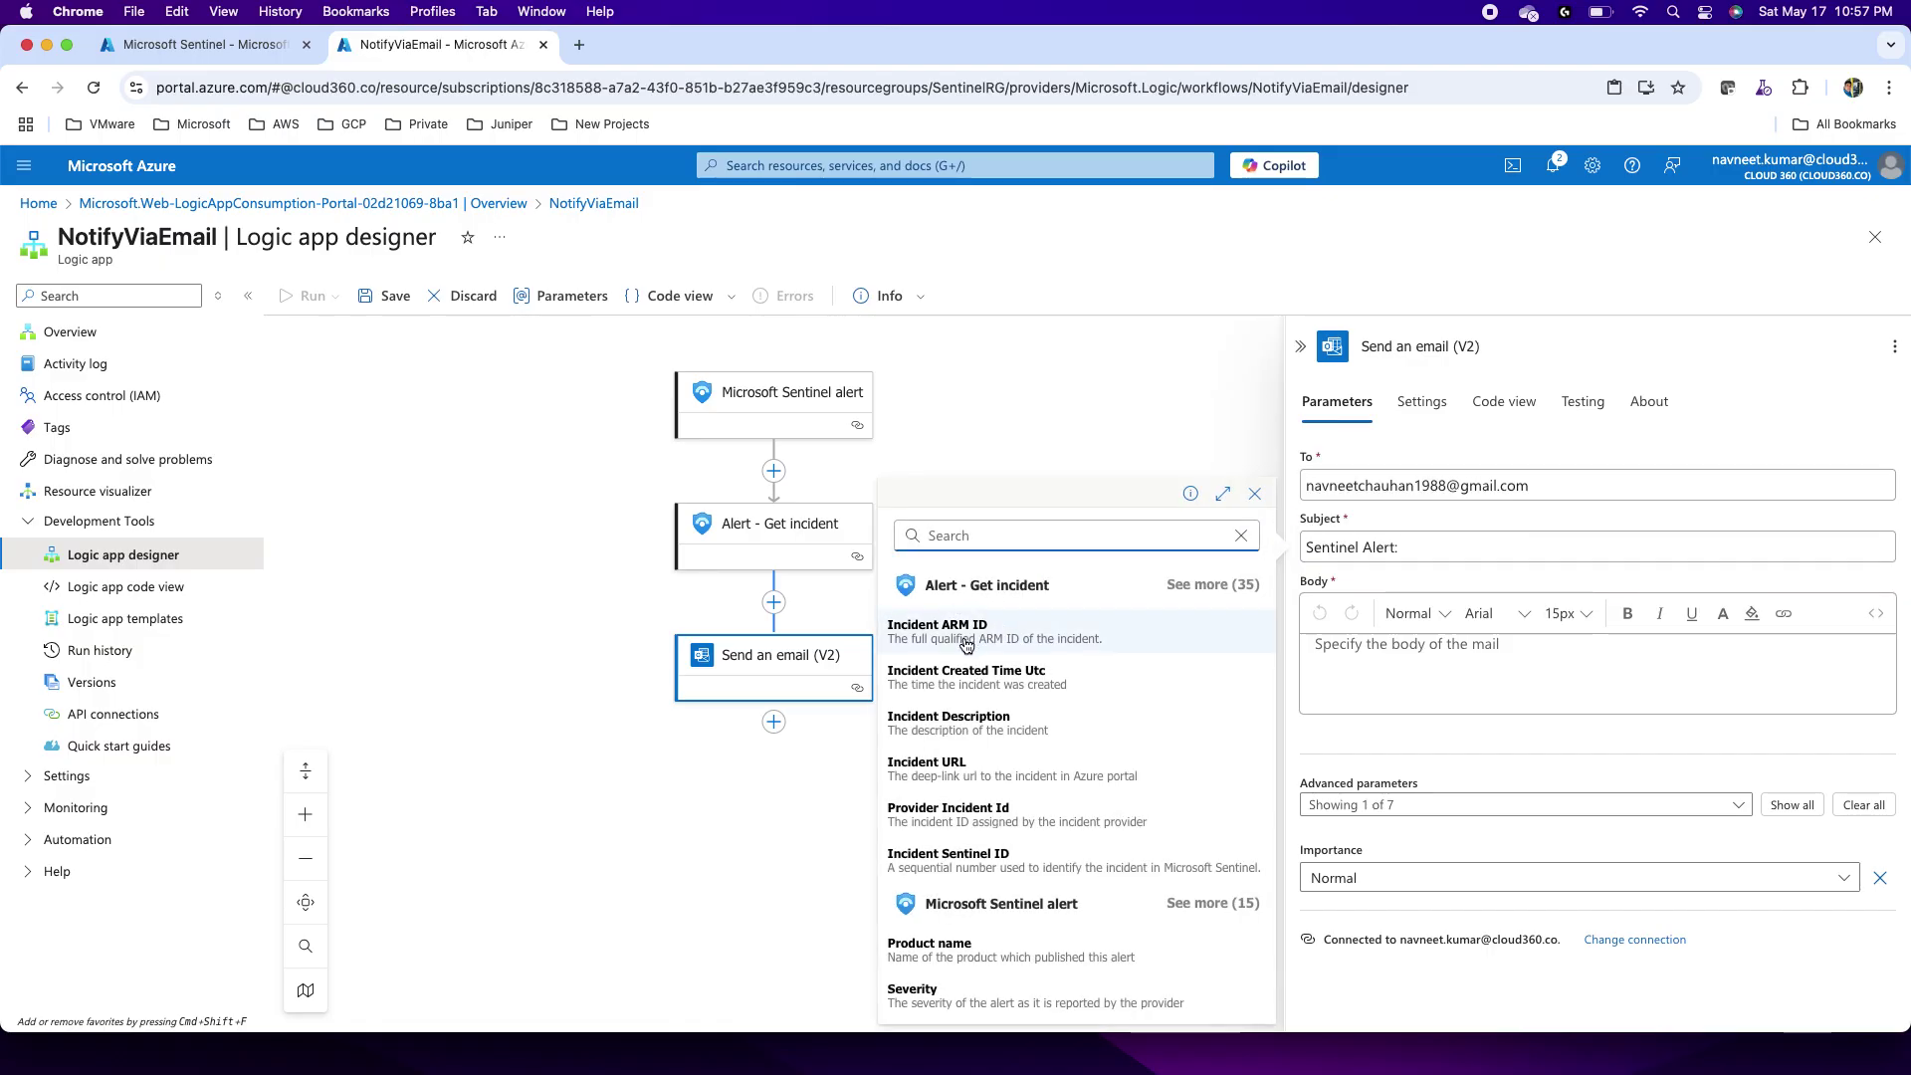
pyautogui.scroll(-3, 1001, 853)
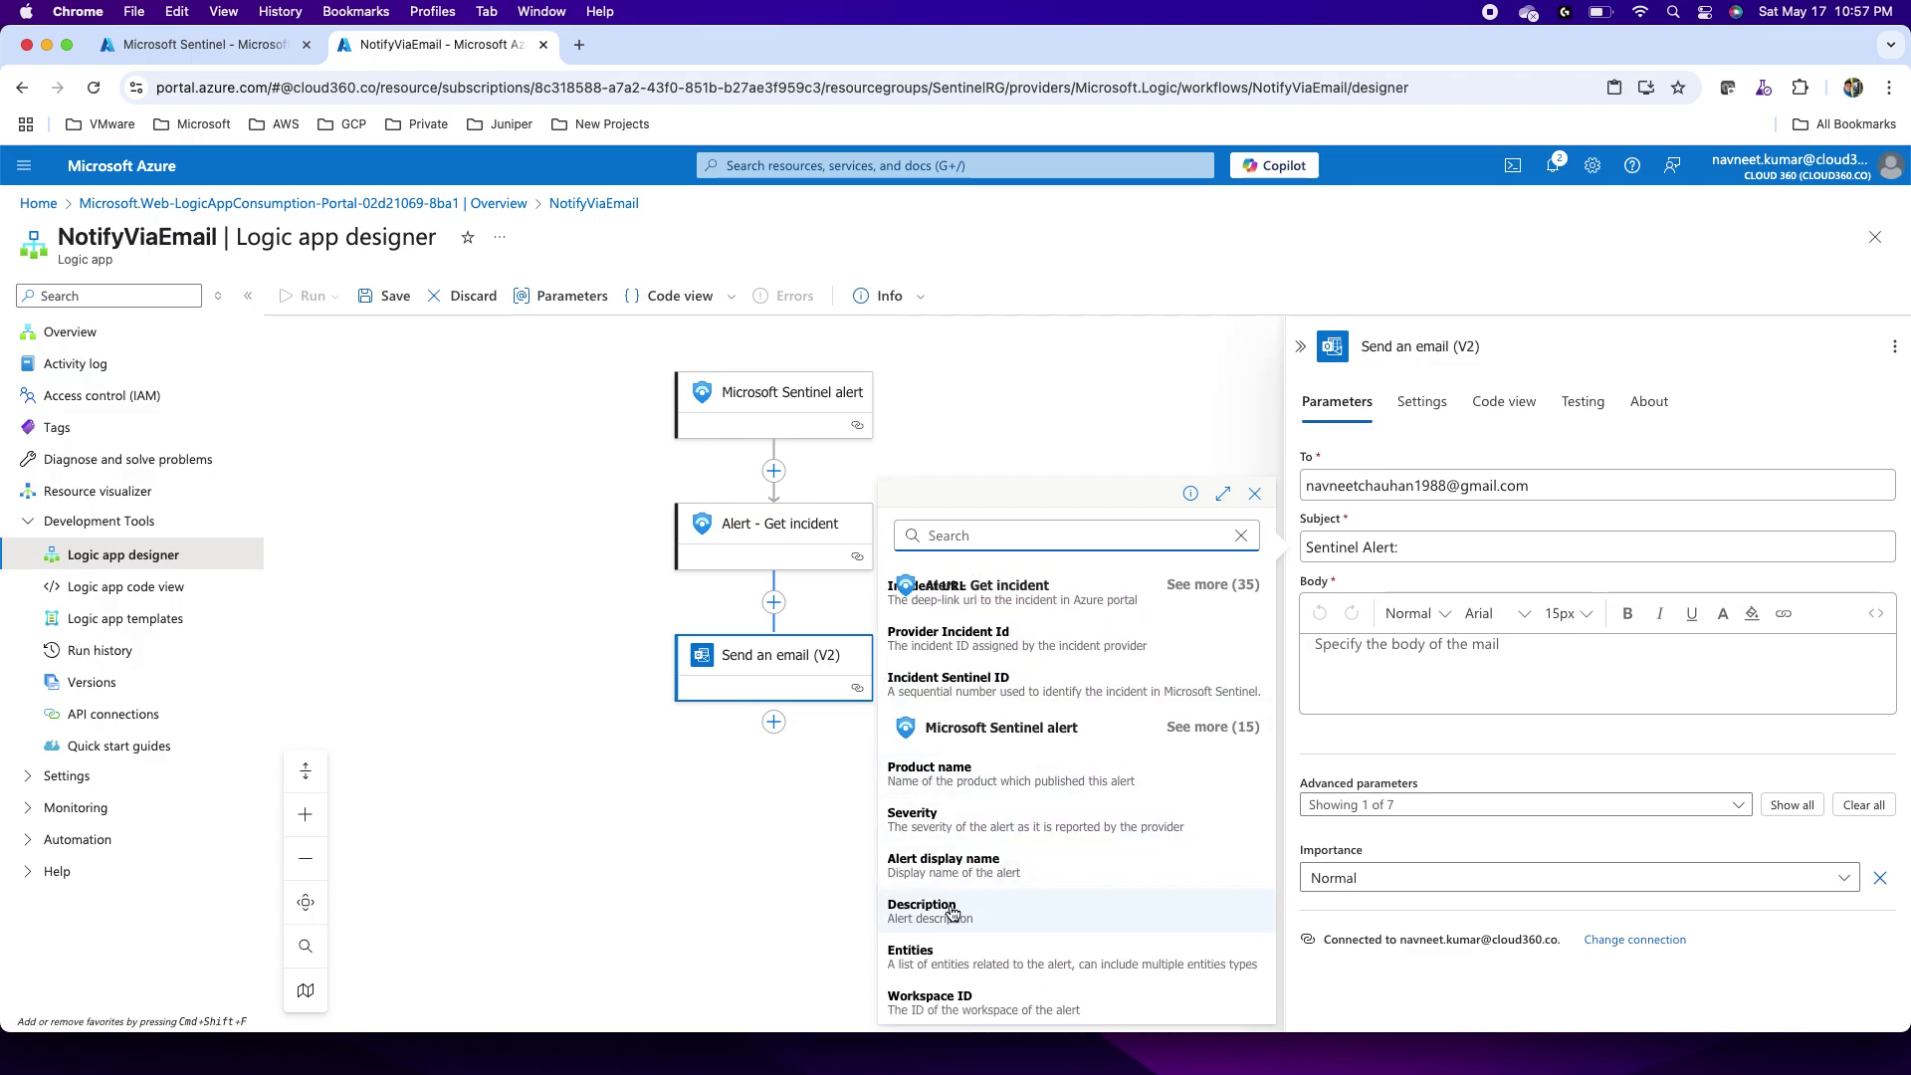
pyautogui.click(971, 864)
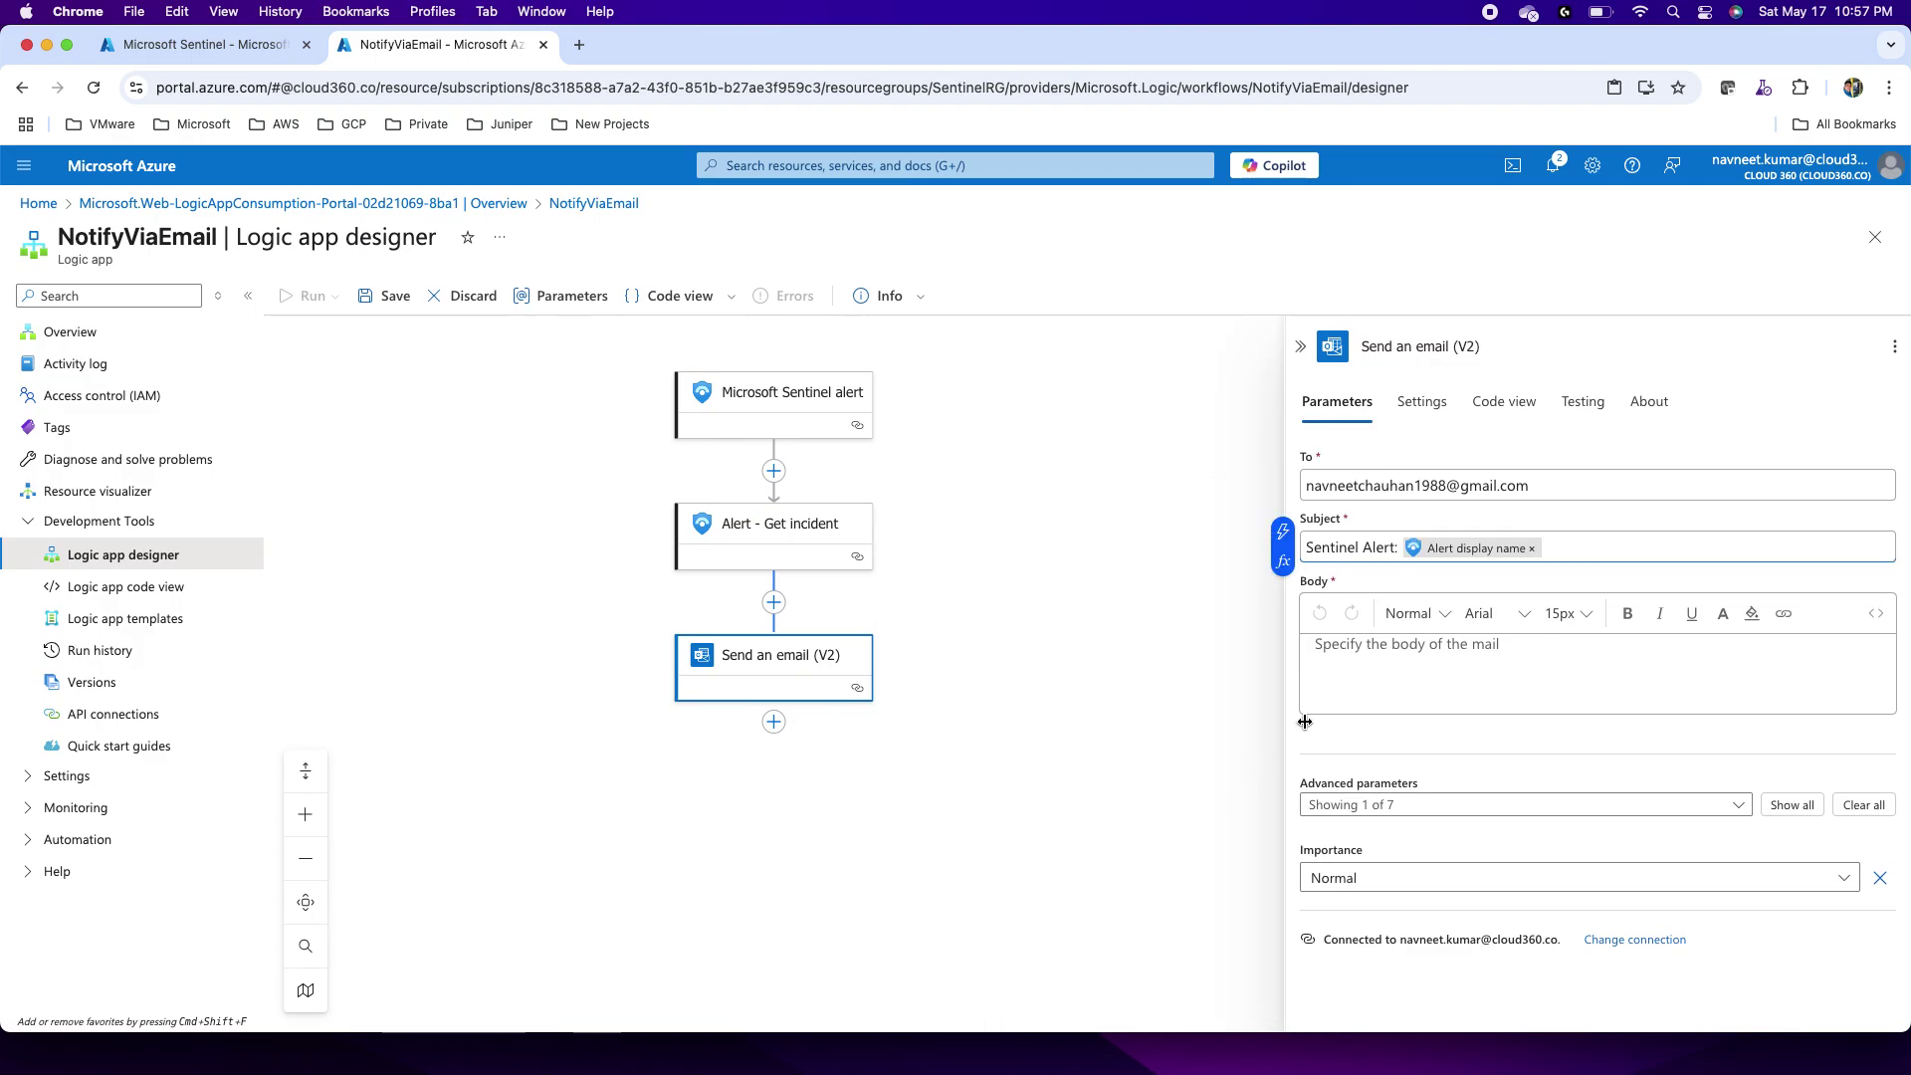
pyautogui.click(1363, 659)
# Step: Write the body greeting to the recipient and a line noting a Sentinel alert
pyautogui.write('Hi')
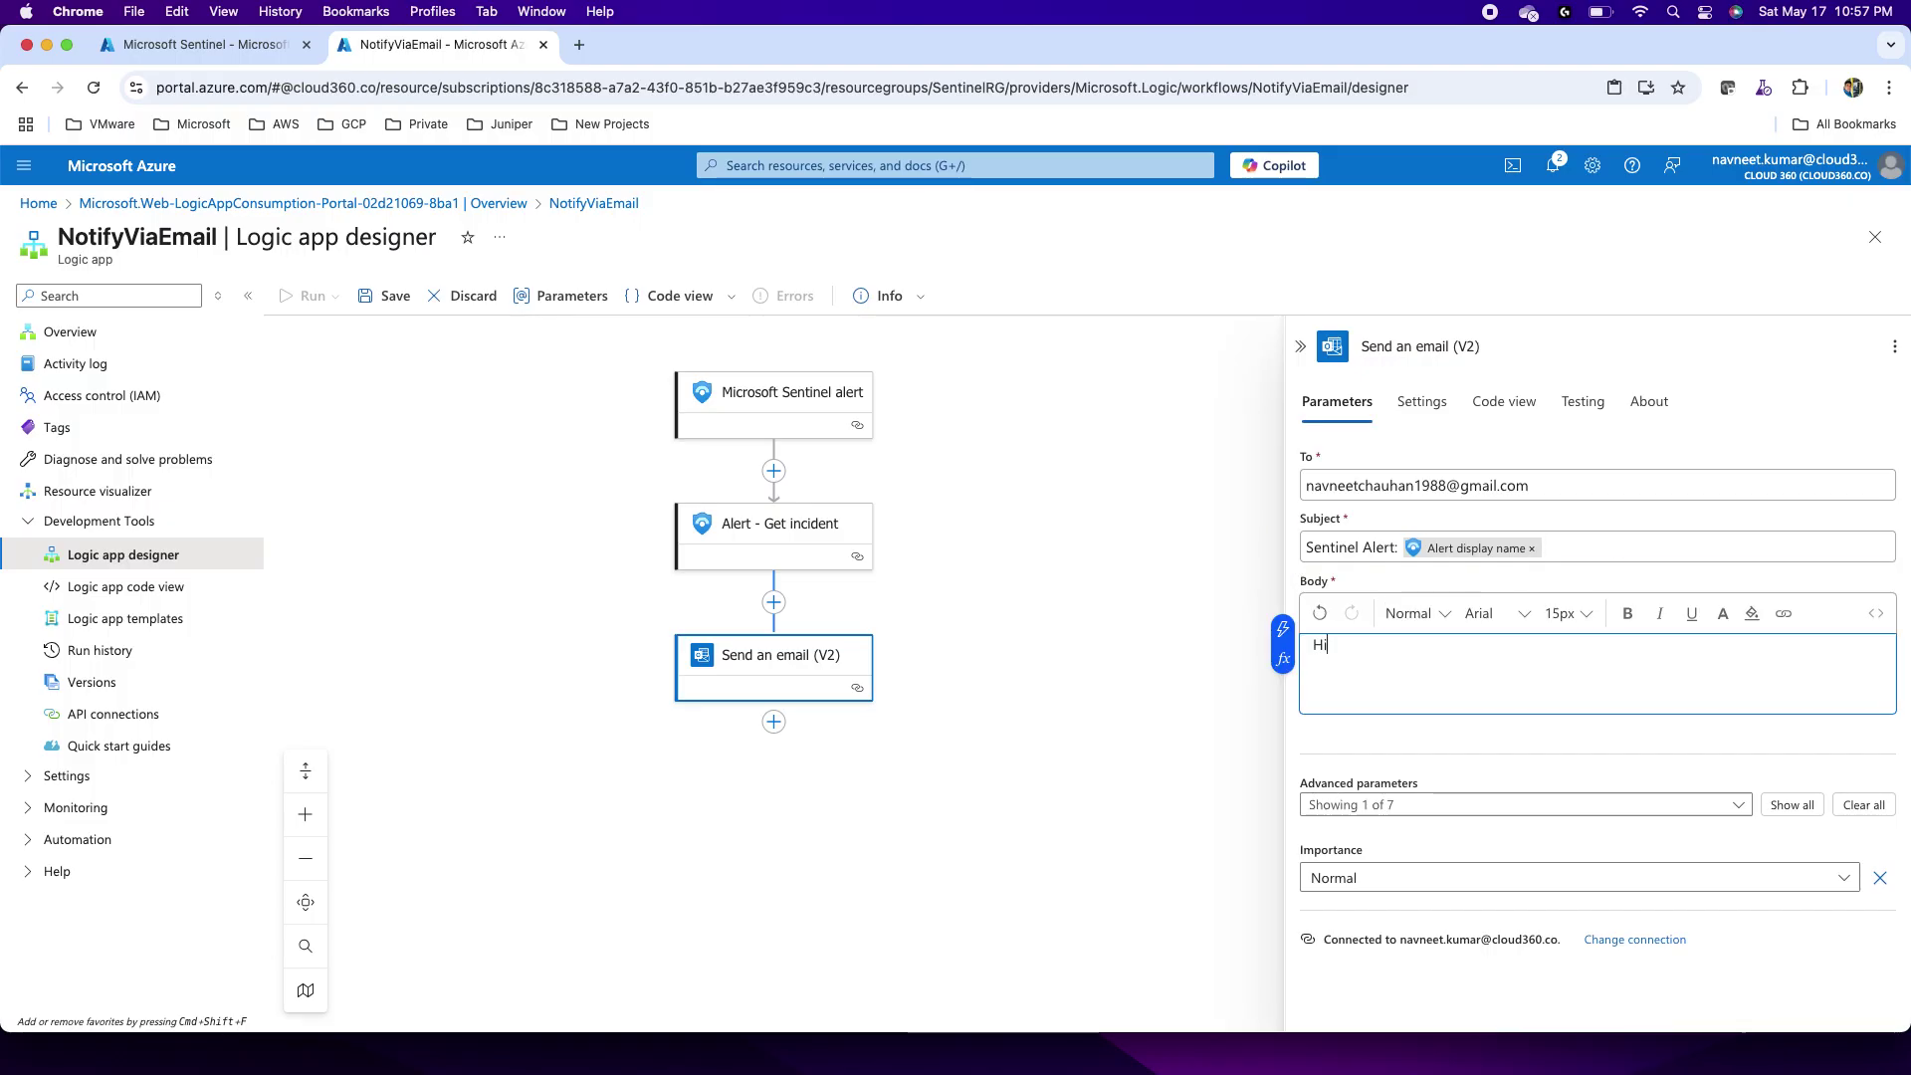
pyautogui.write(' Navneet')
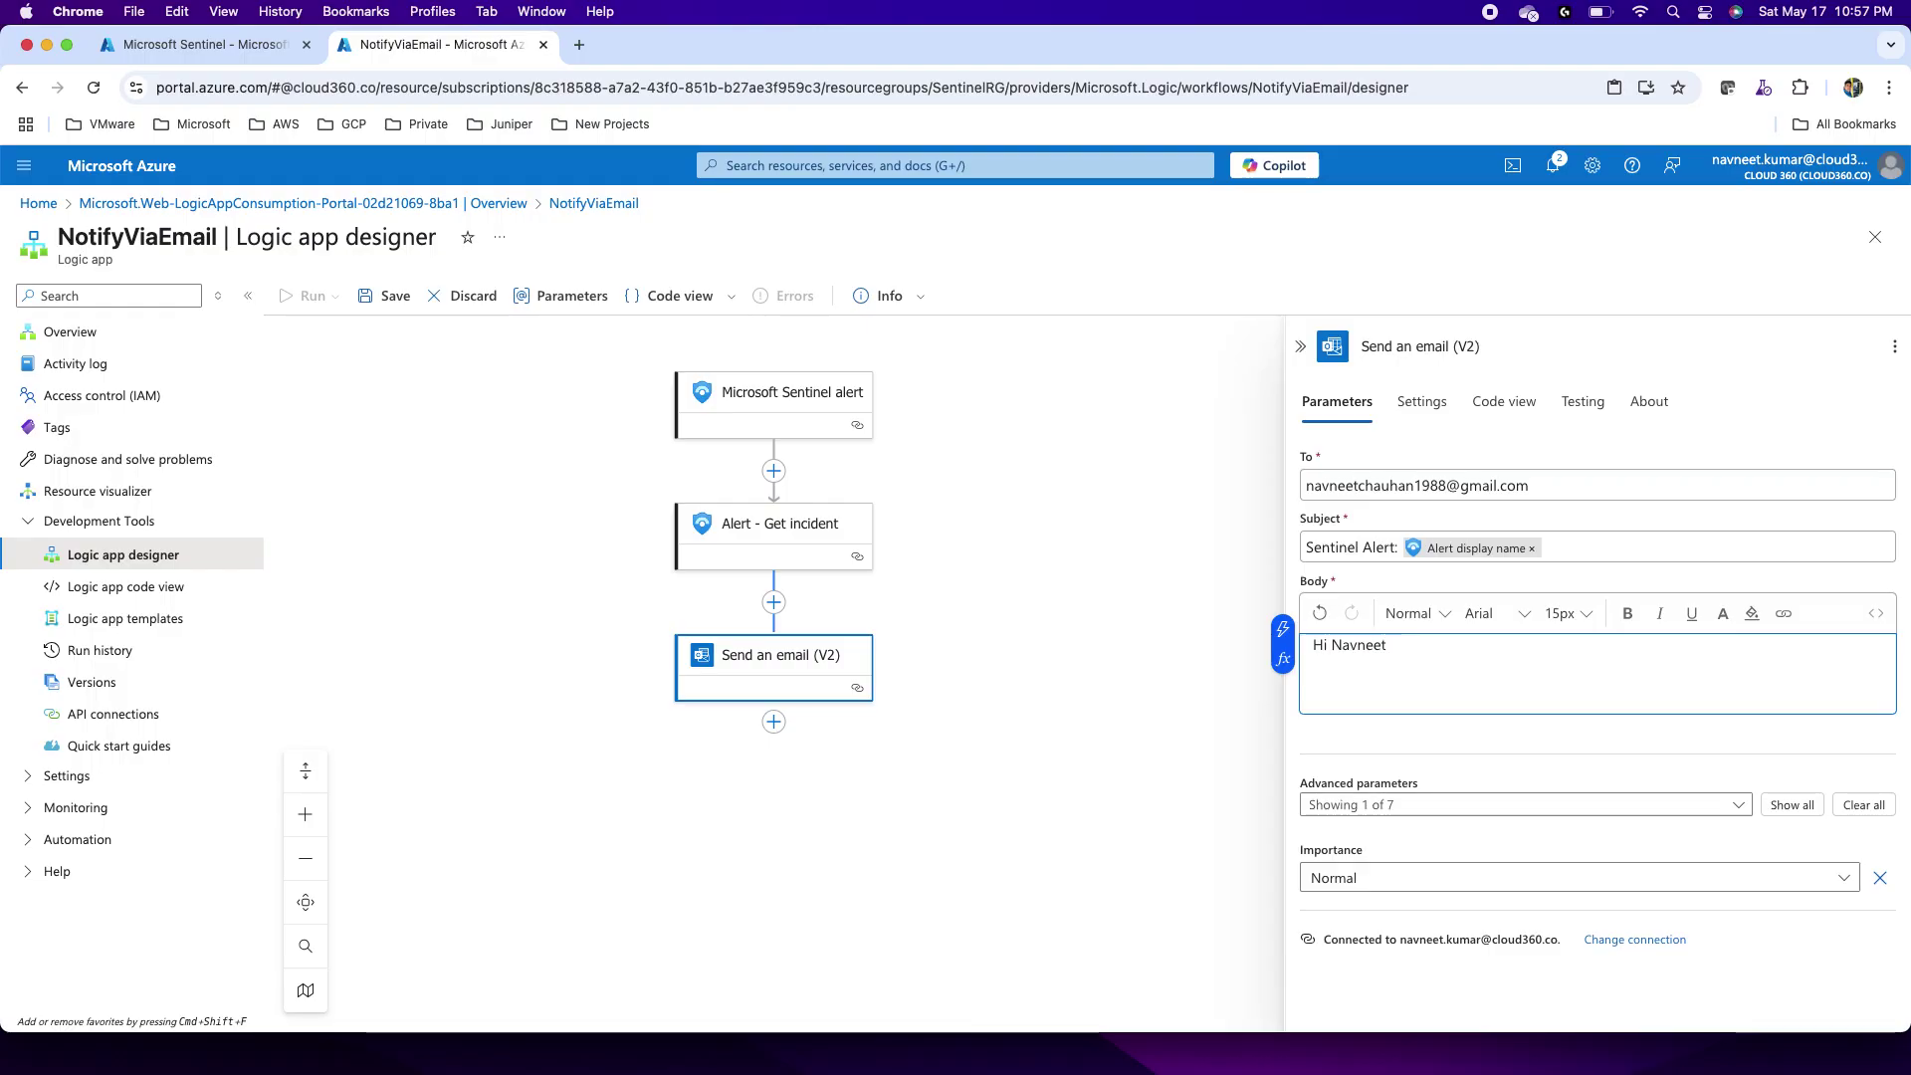
pyautogui.write(',')
pyautogui.press('Return')
pyautogui.write('Sene')
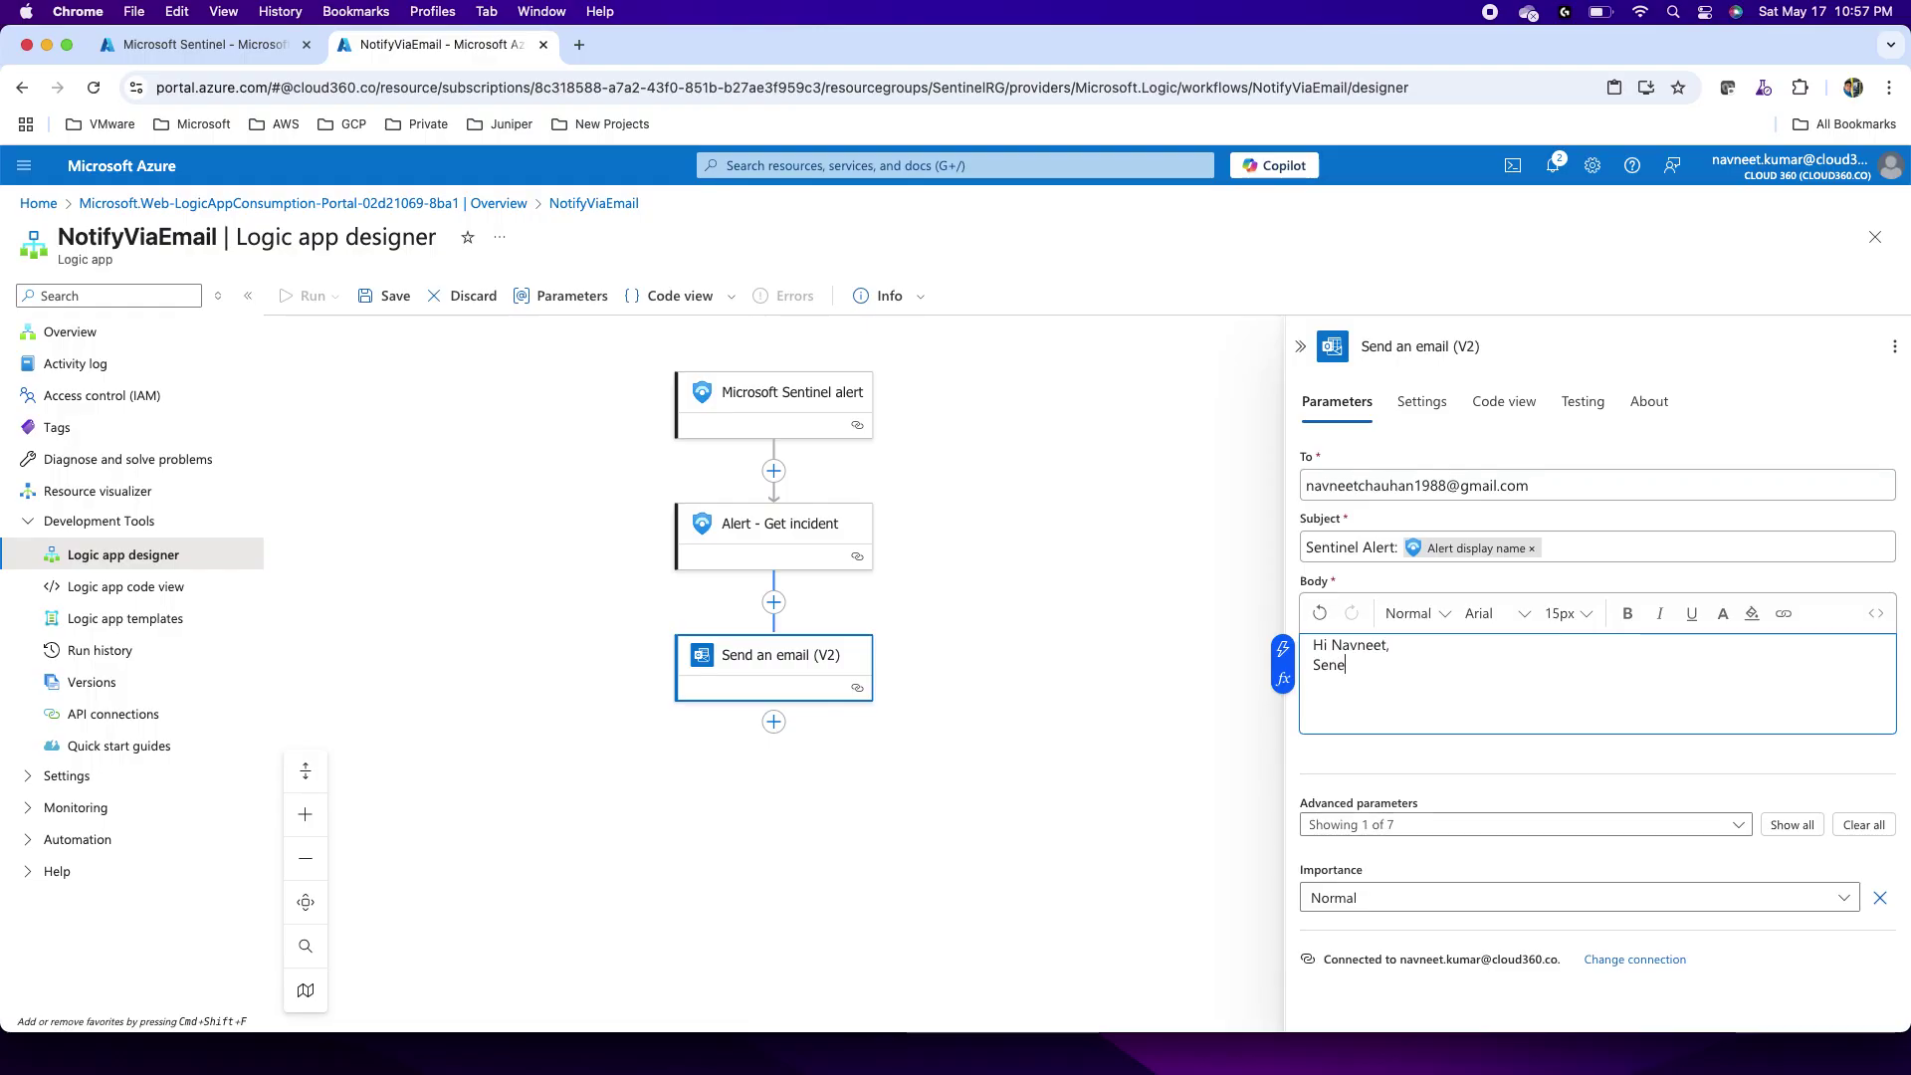
pyautogui.press('BackSpace')
pyautogui.press('BackSpace')
pyautogui.write('there is a ')
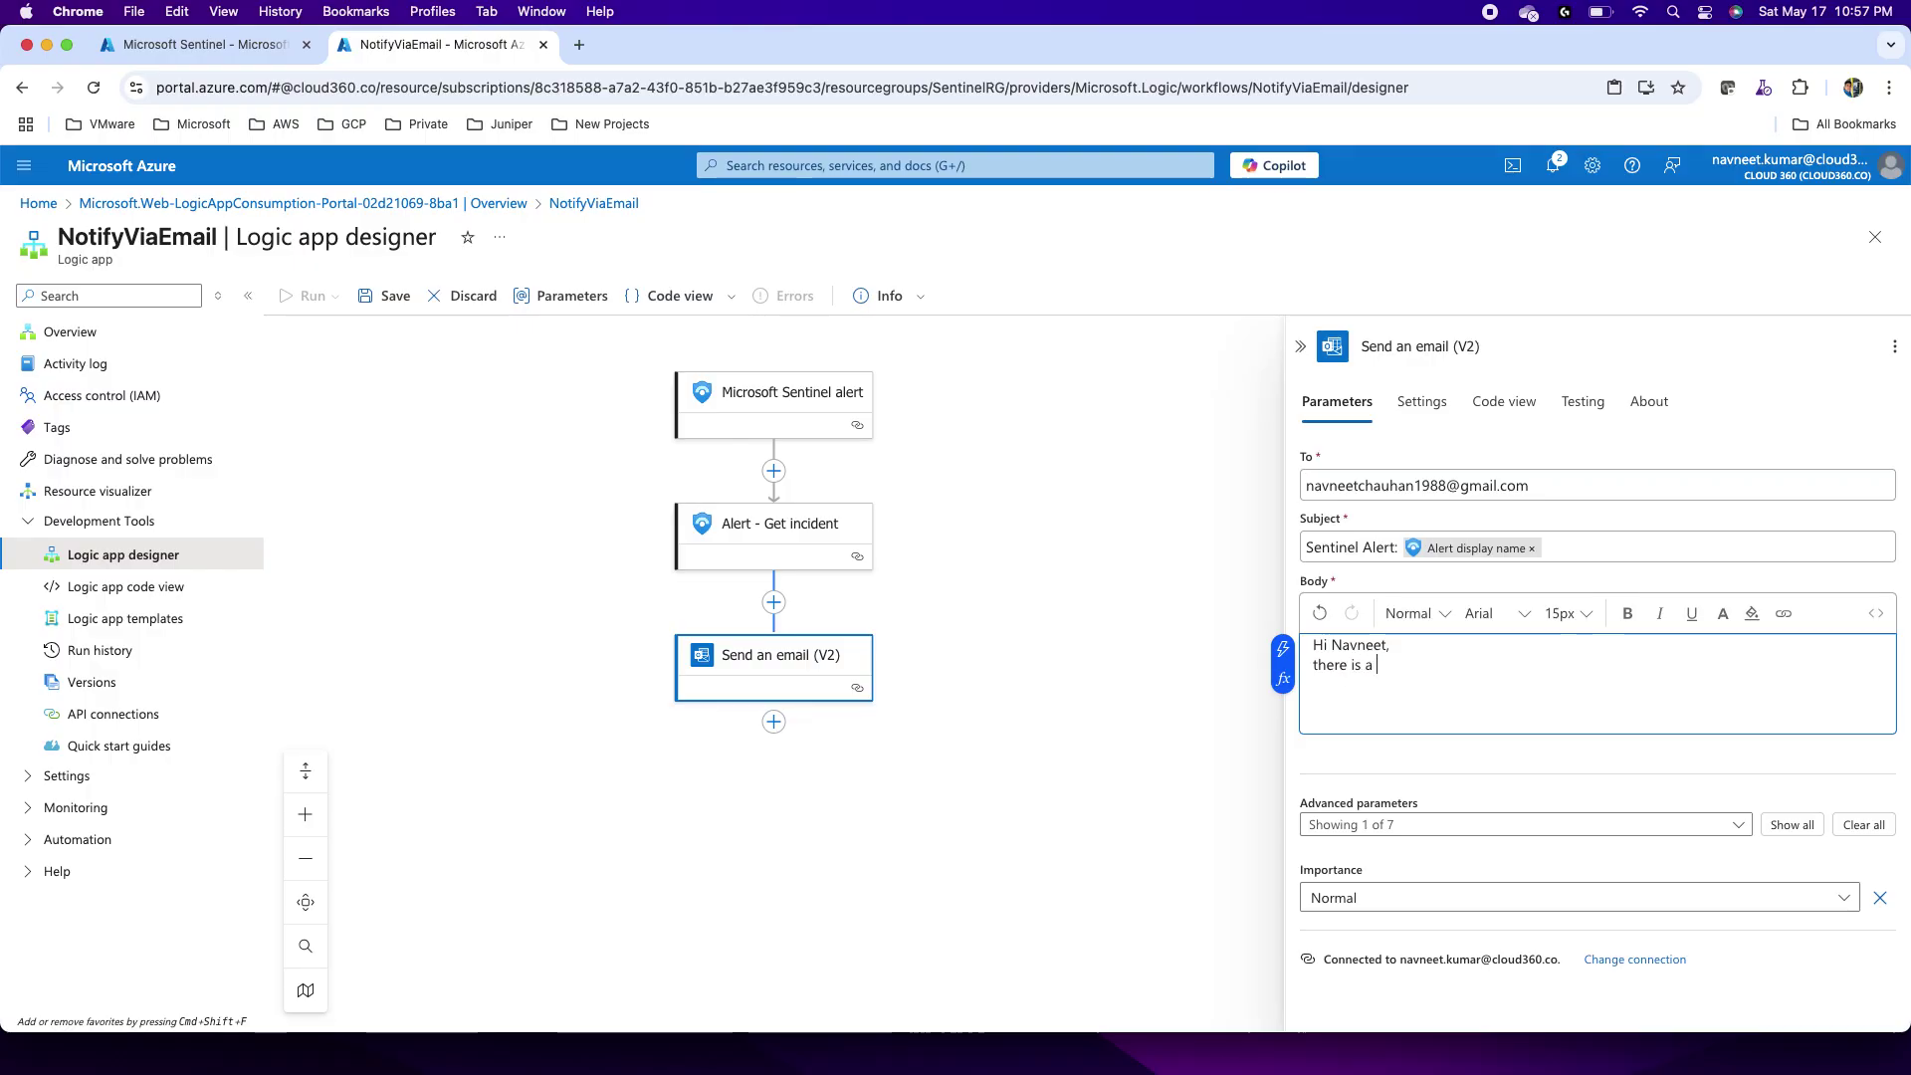
pyautogui.write('sentinel alert for your atte')
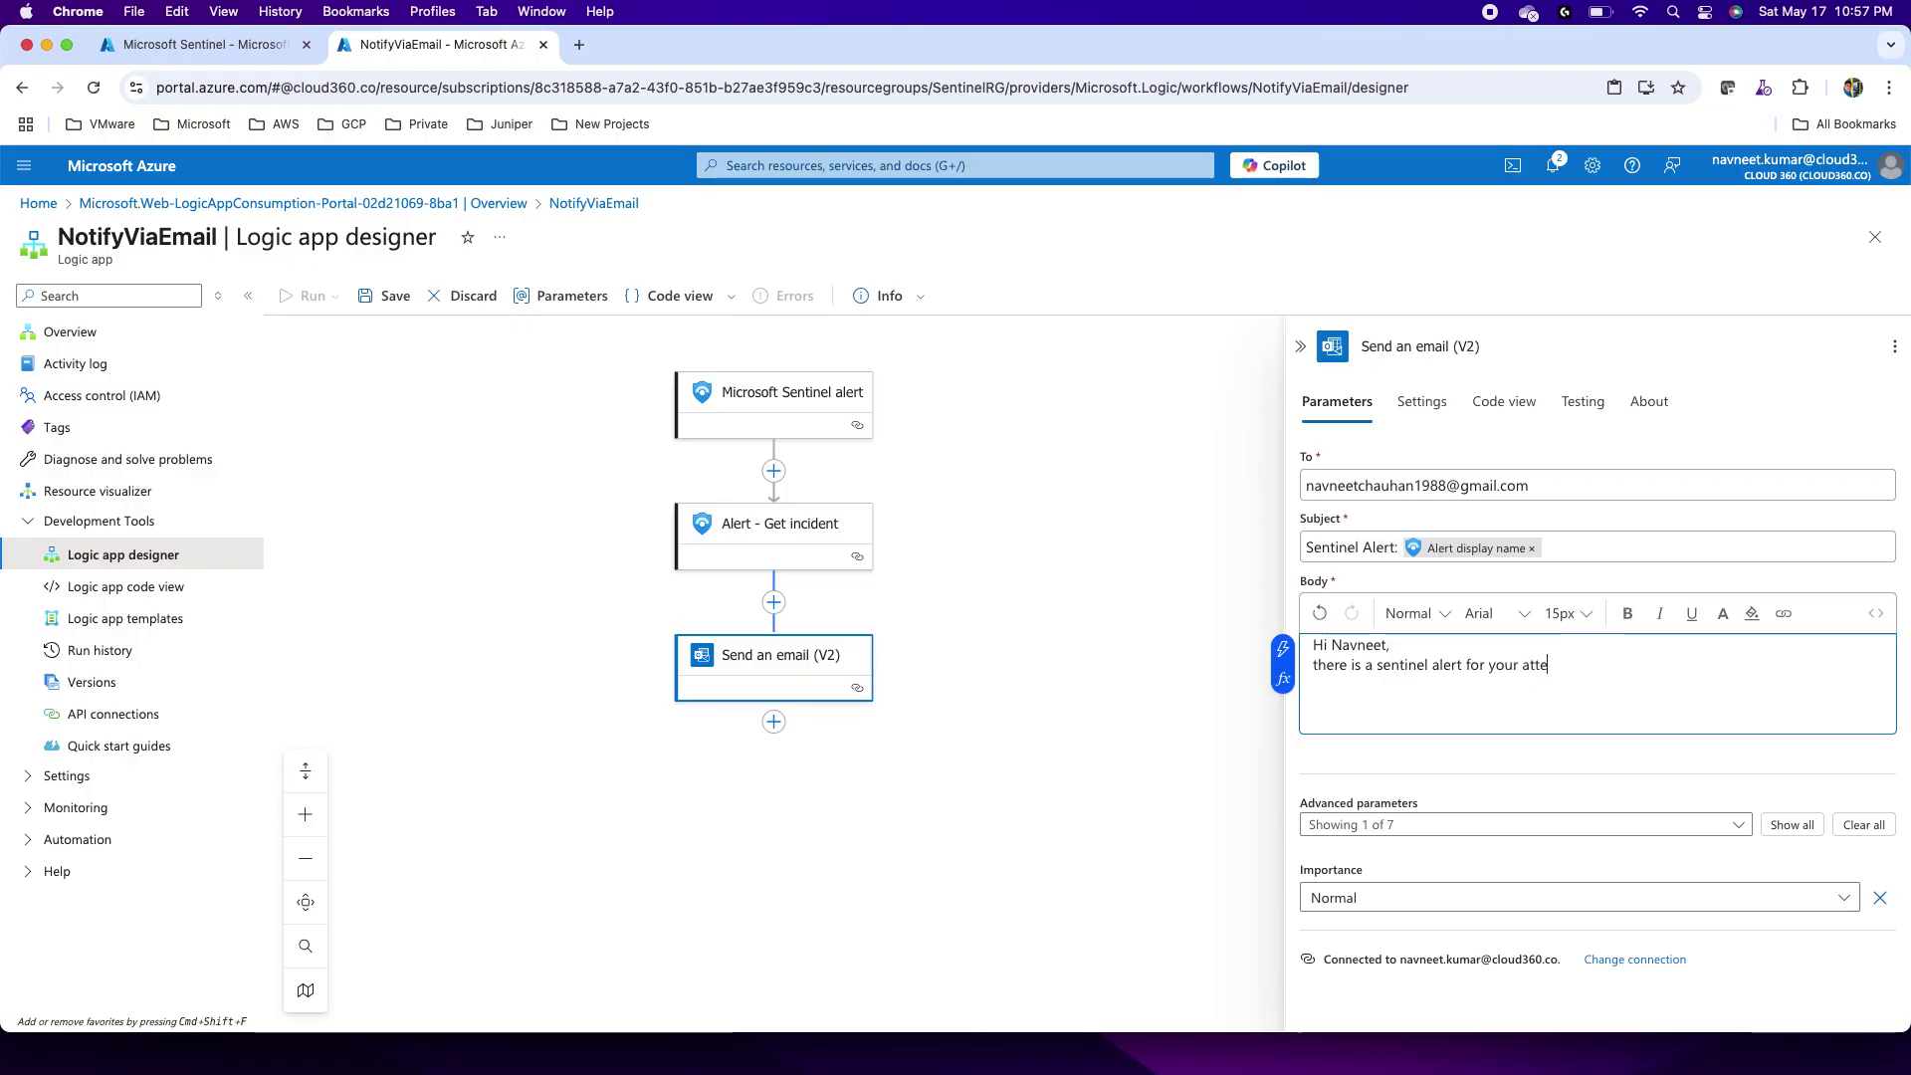
pyautogui.write('tio')
pyautogui.press('Return')
pyautogui.press('Return')
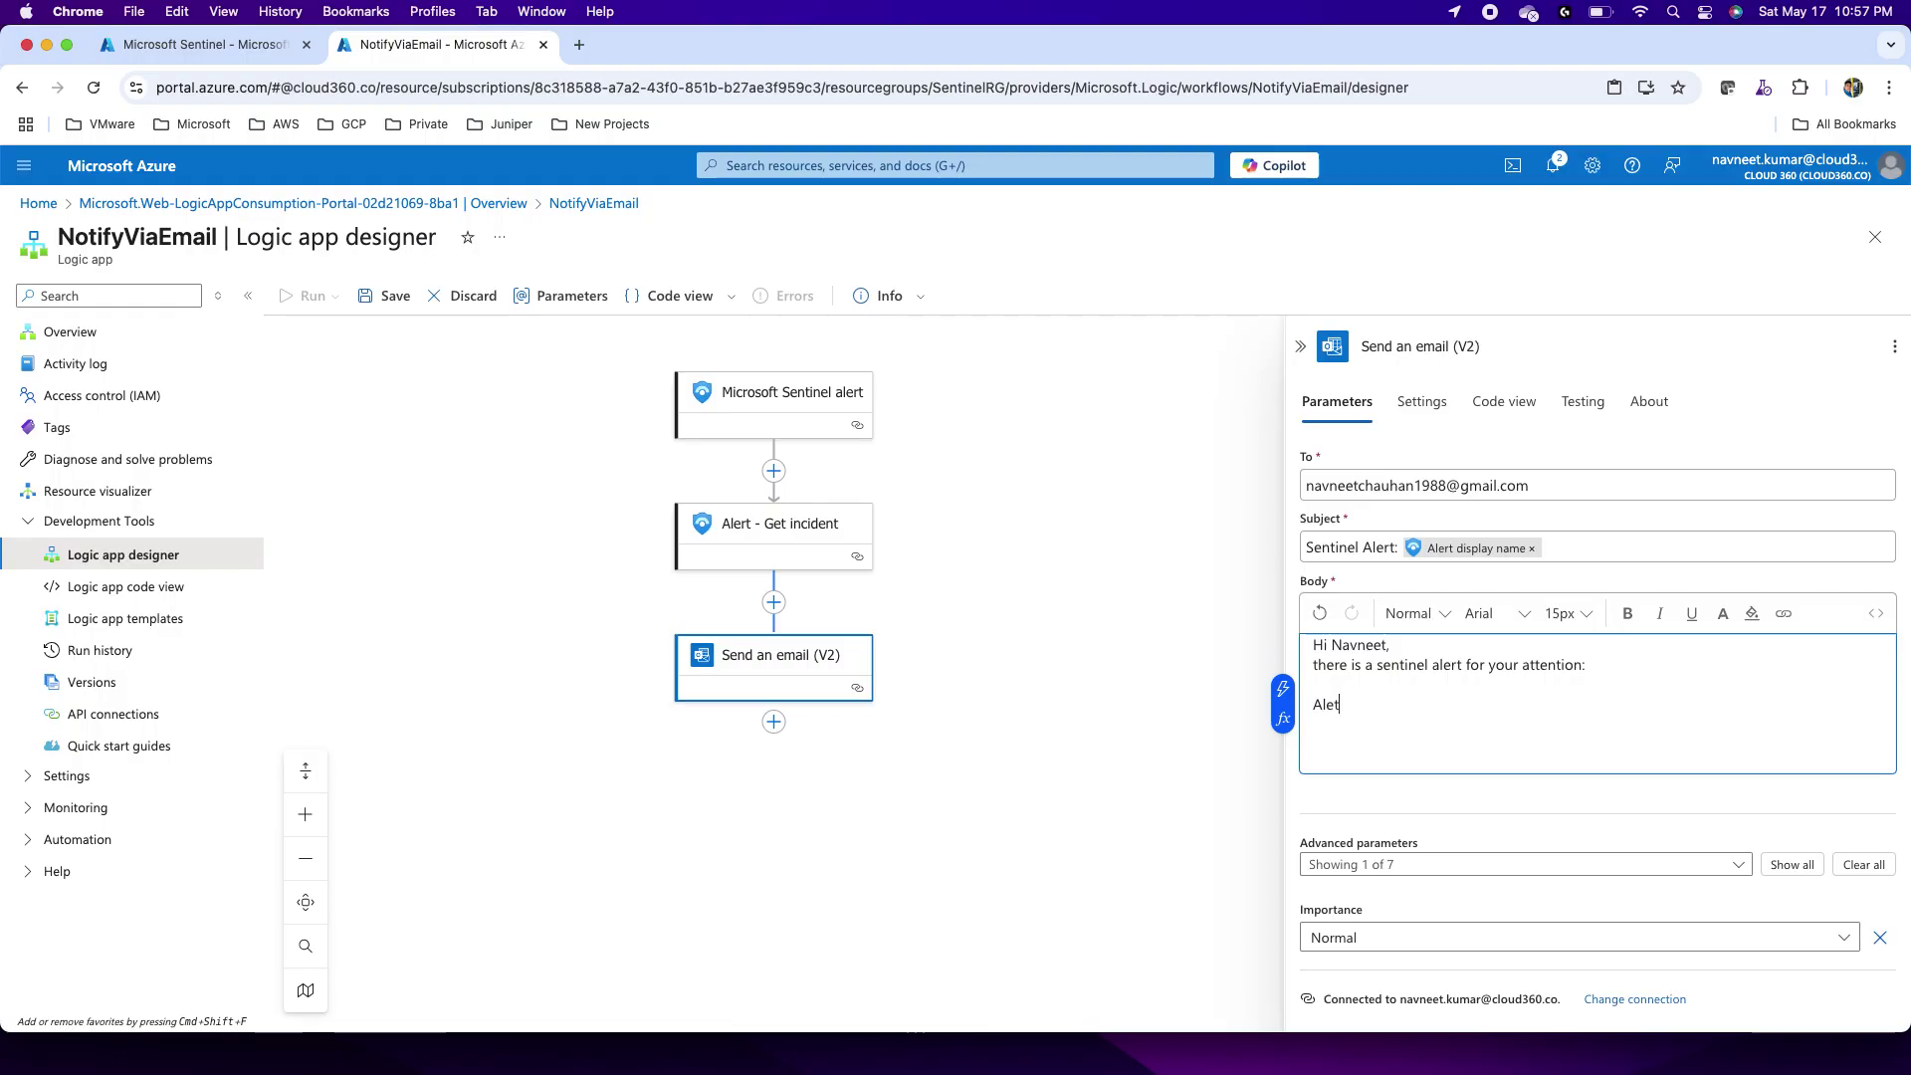
# Step: Add an 'Alert Description:' line followed by the alert's Description value
pyautogui.write('Aler')
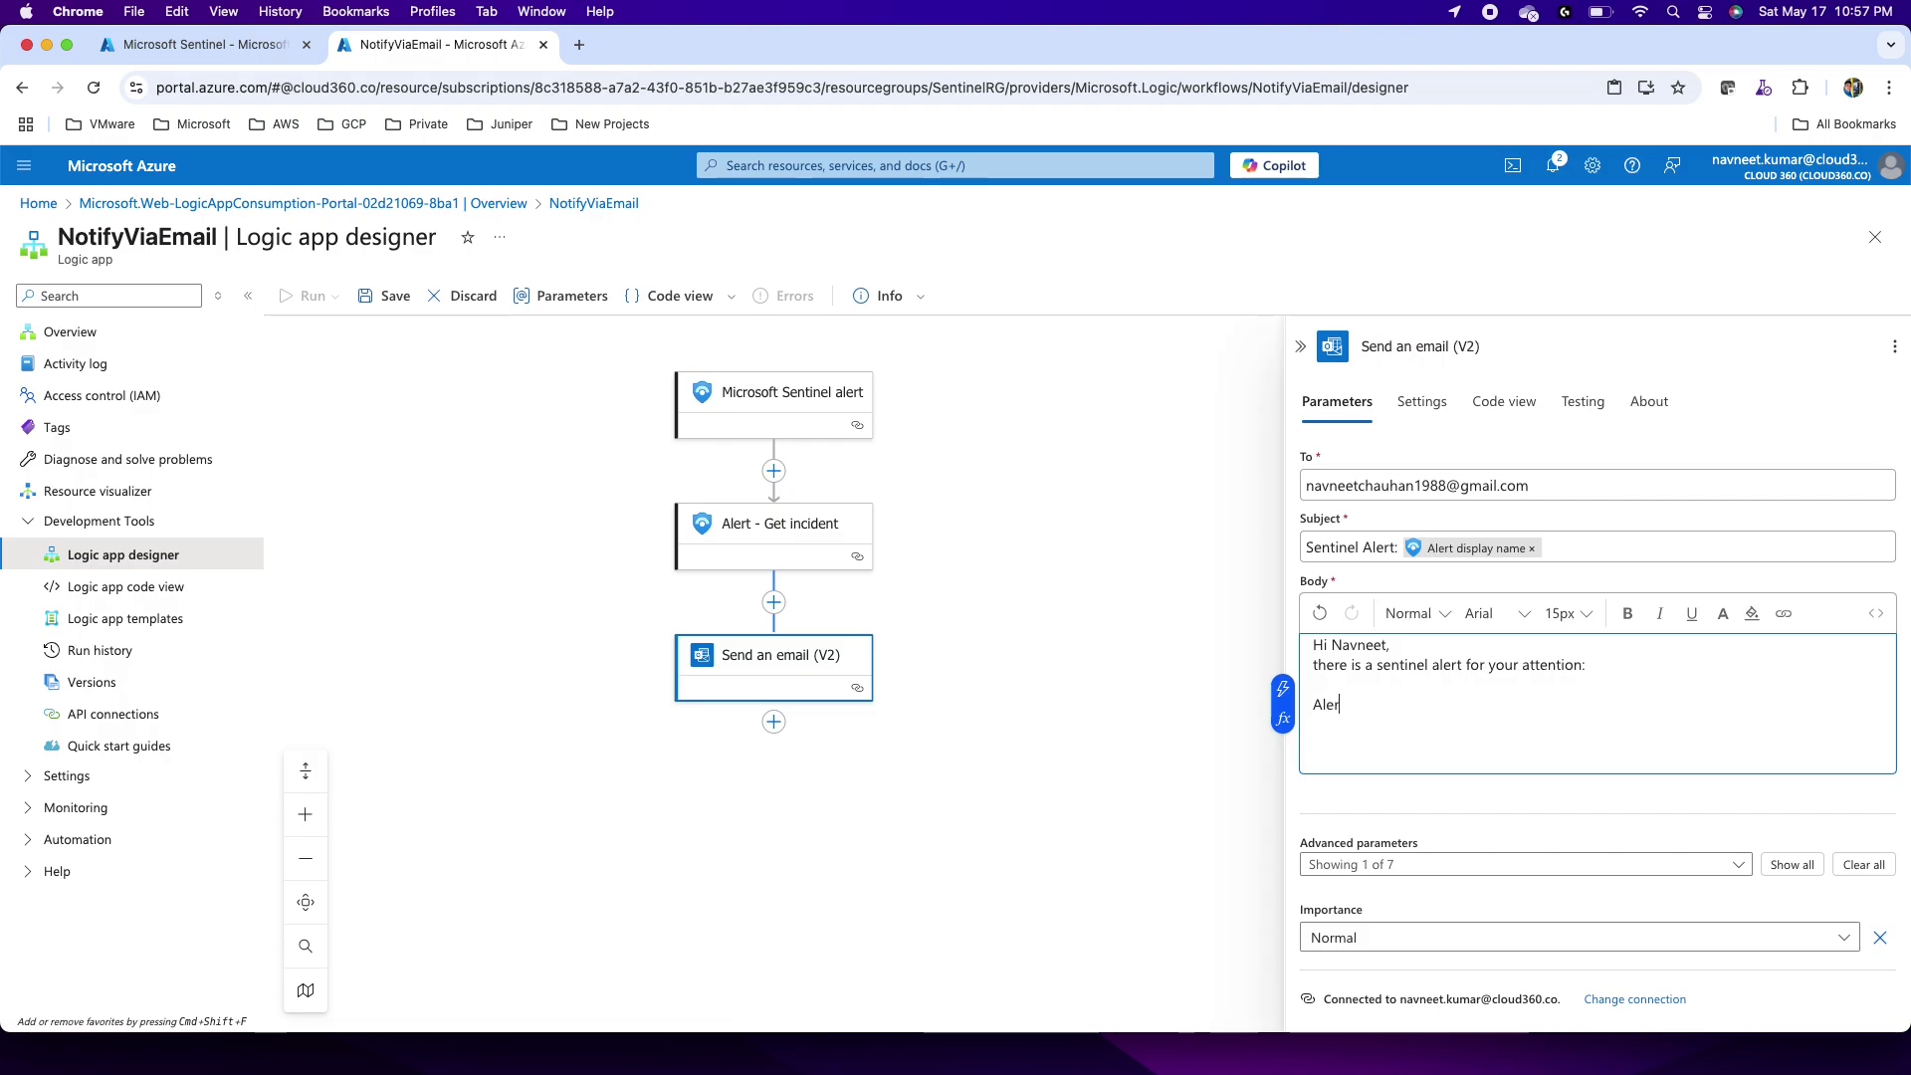
pyautogui.write('t Description:')
pyautogui.click(1282, 688)
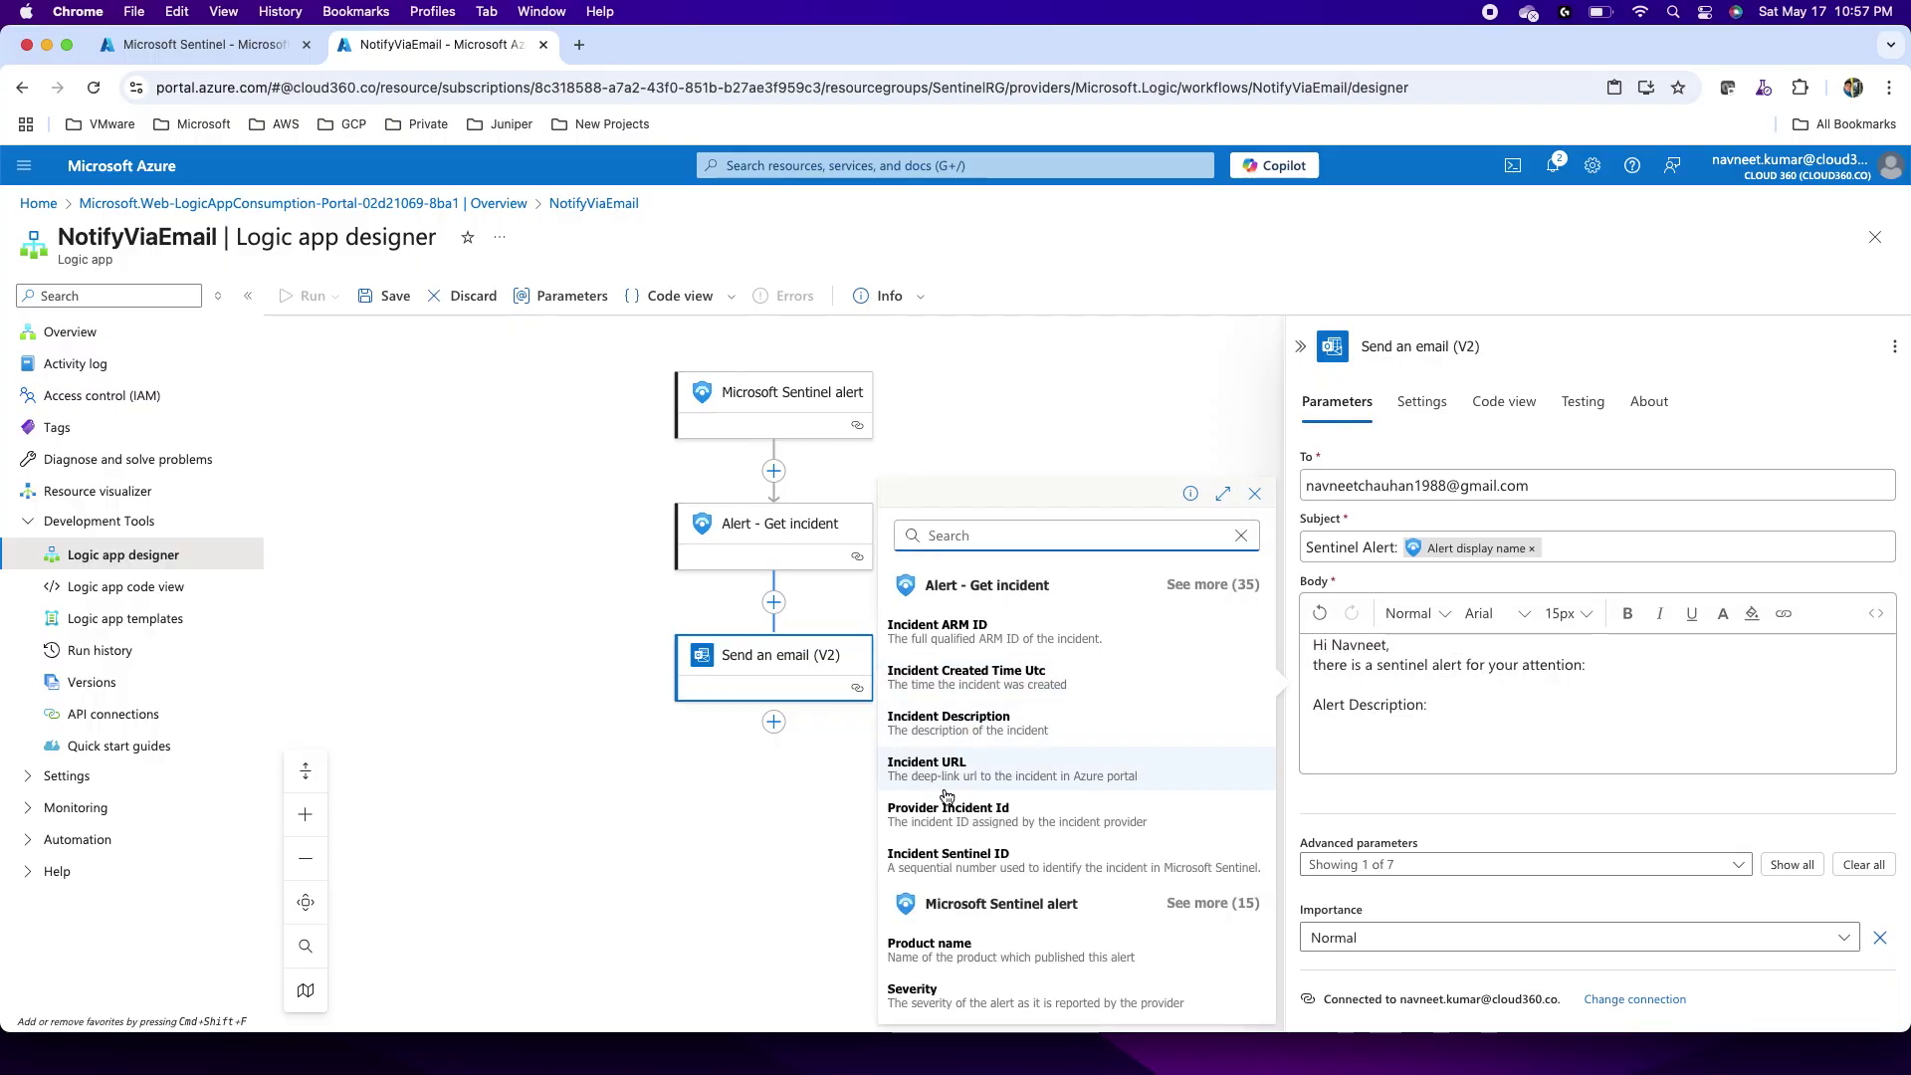
pyautogui.scroll(-3, 946, 846)
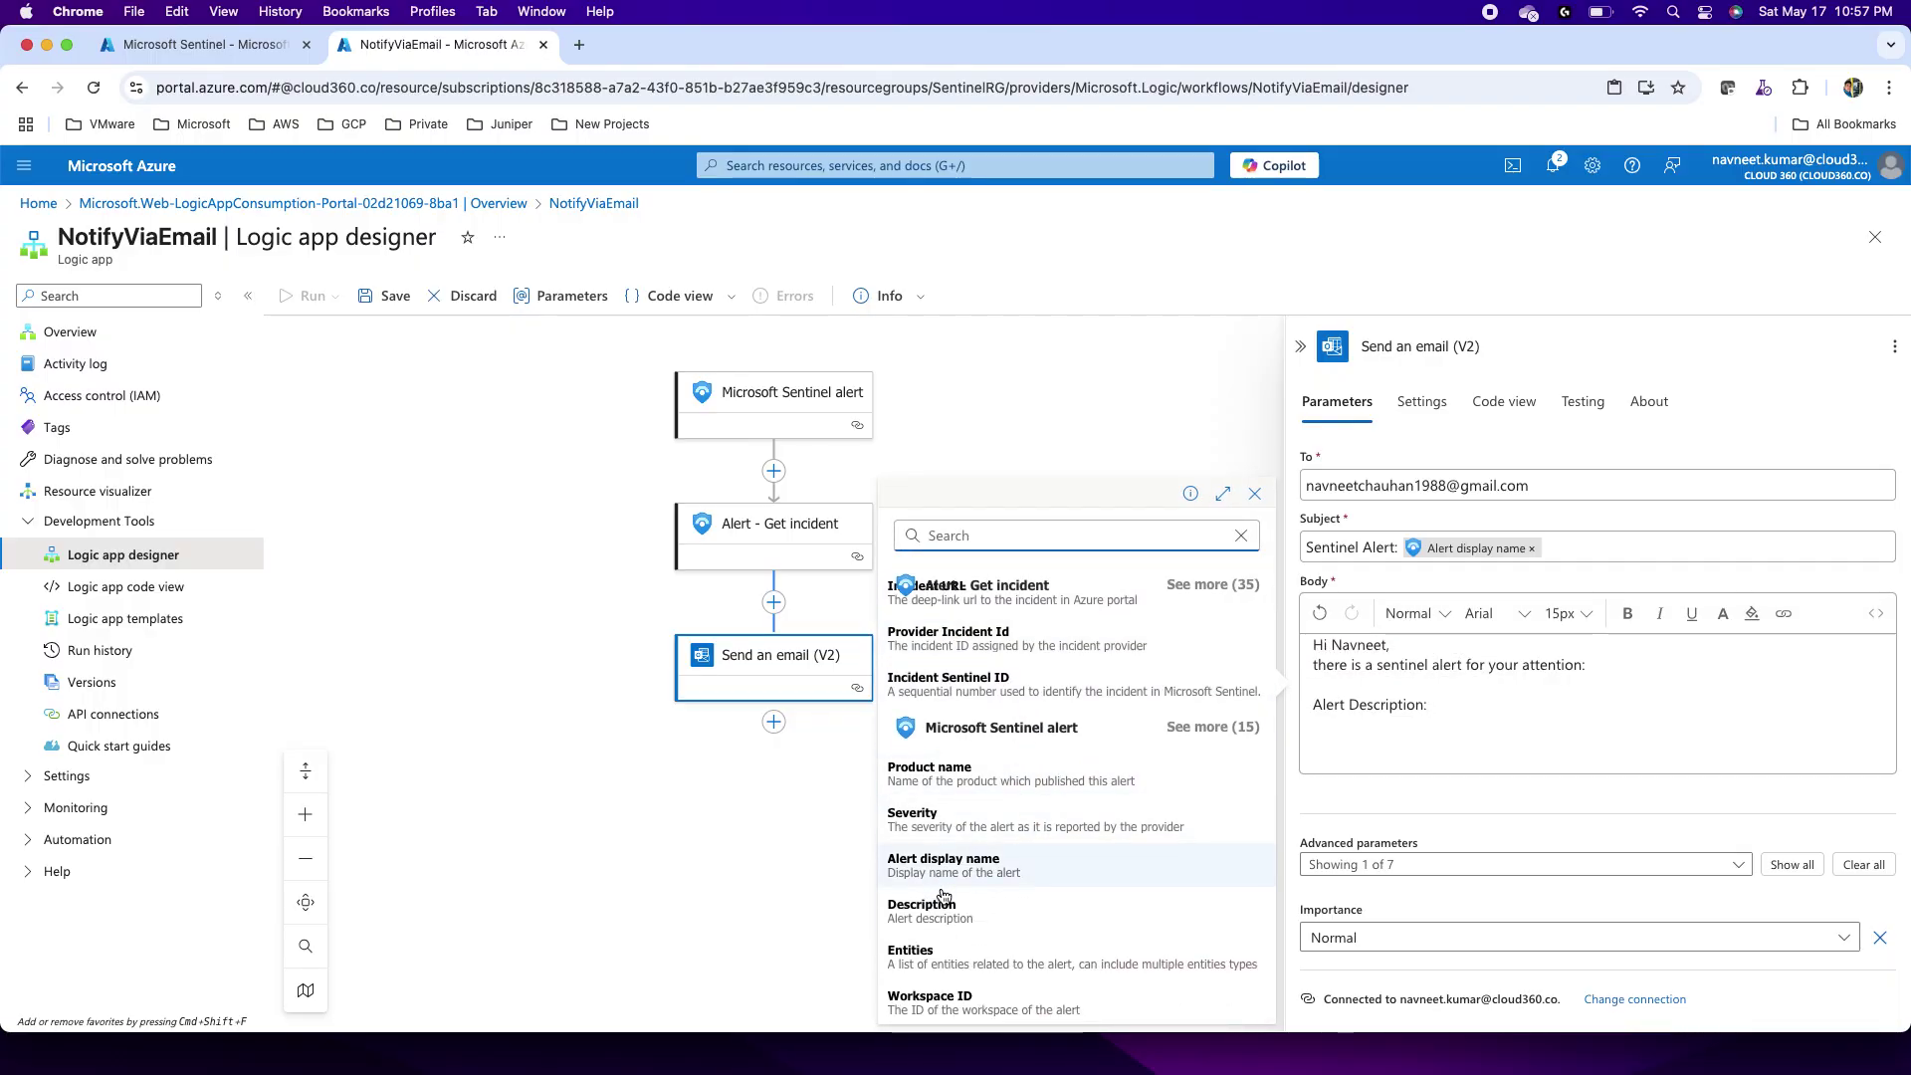
pyautogui.click(943, 904)
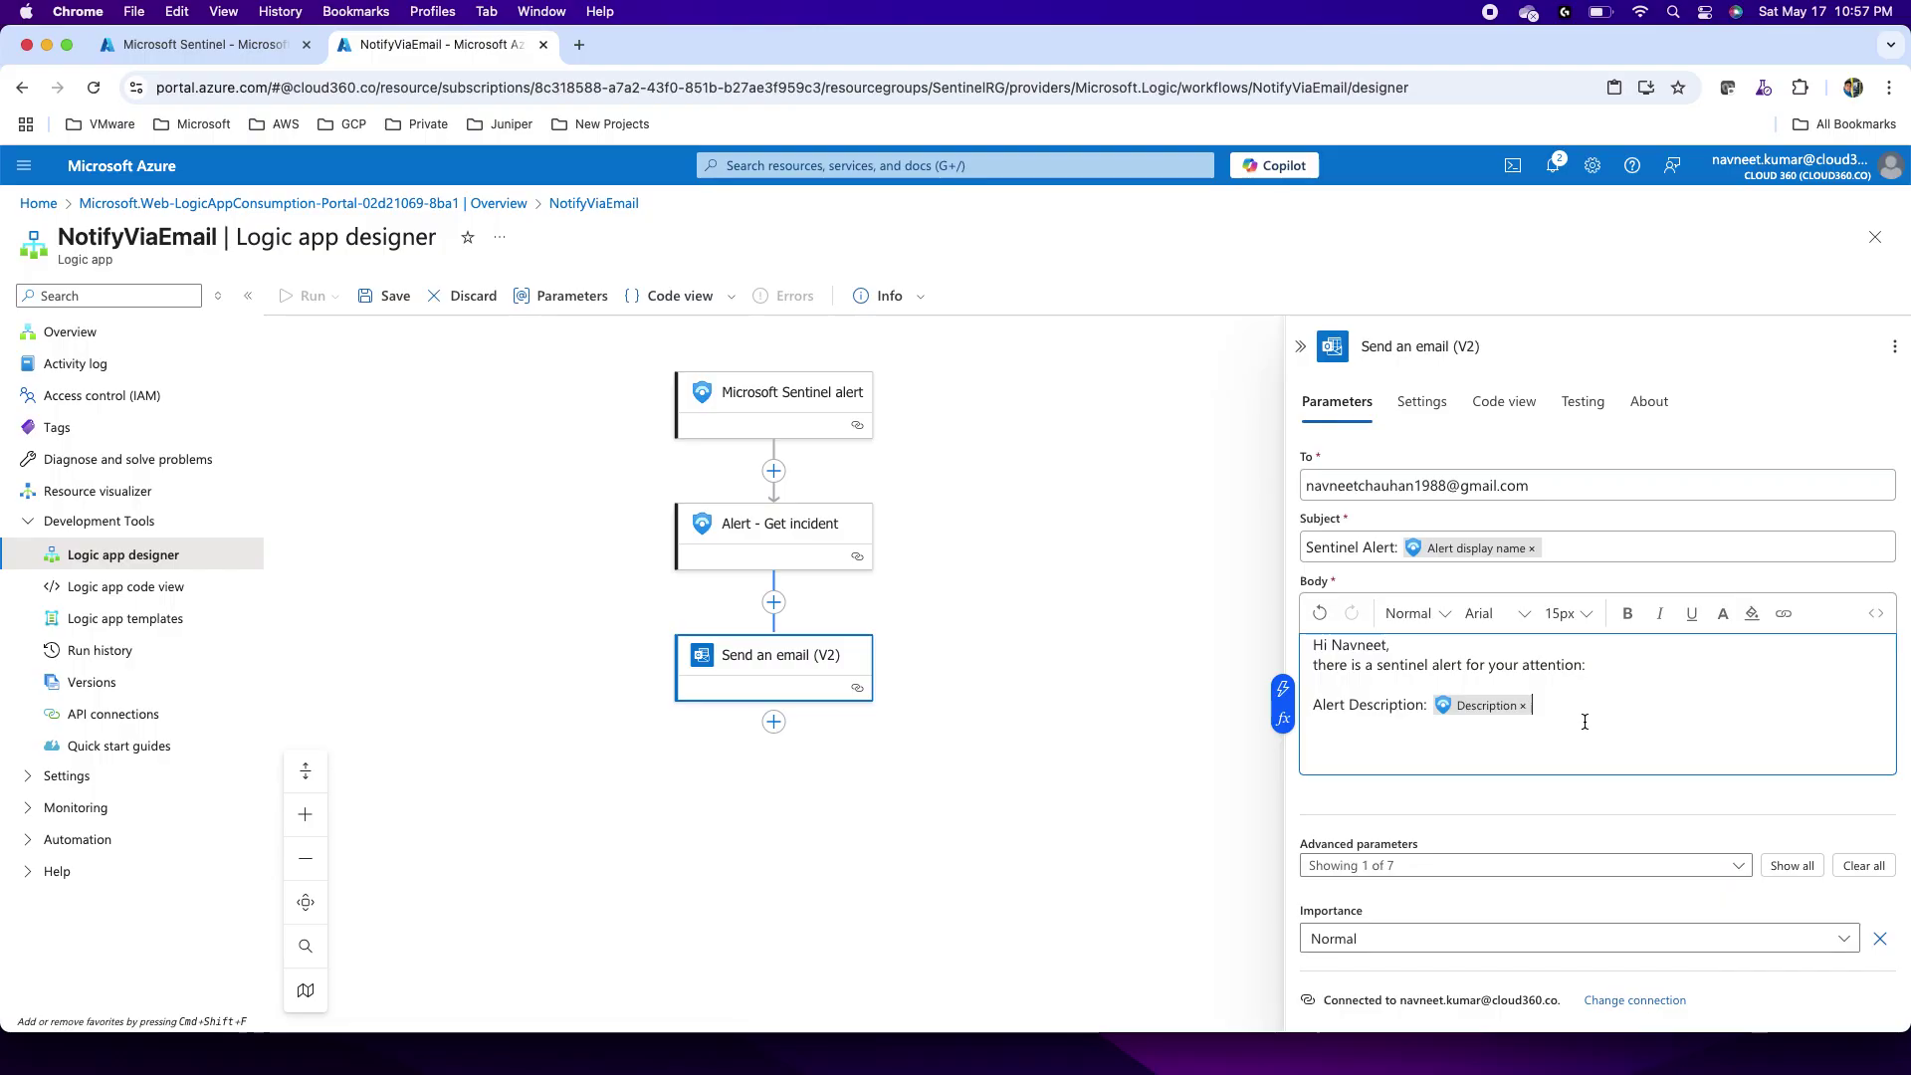
pyautogui.press('Return')
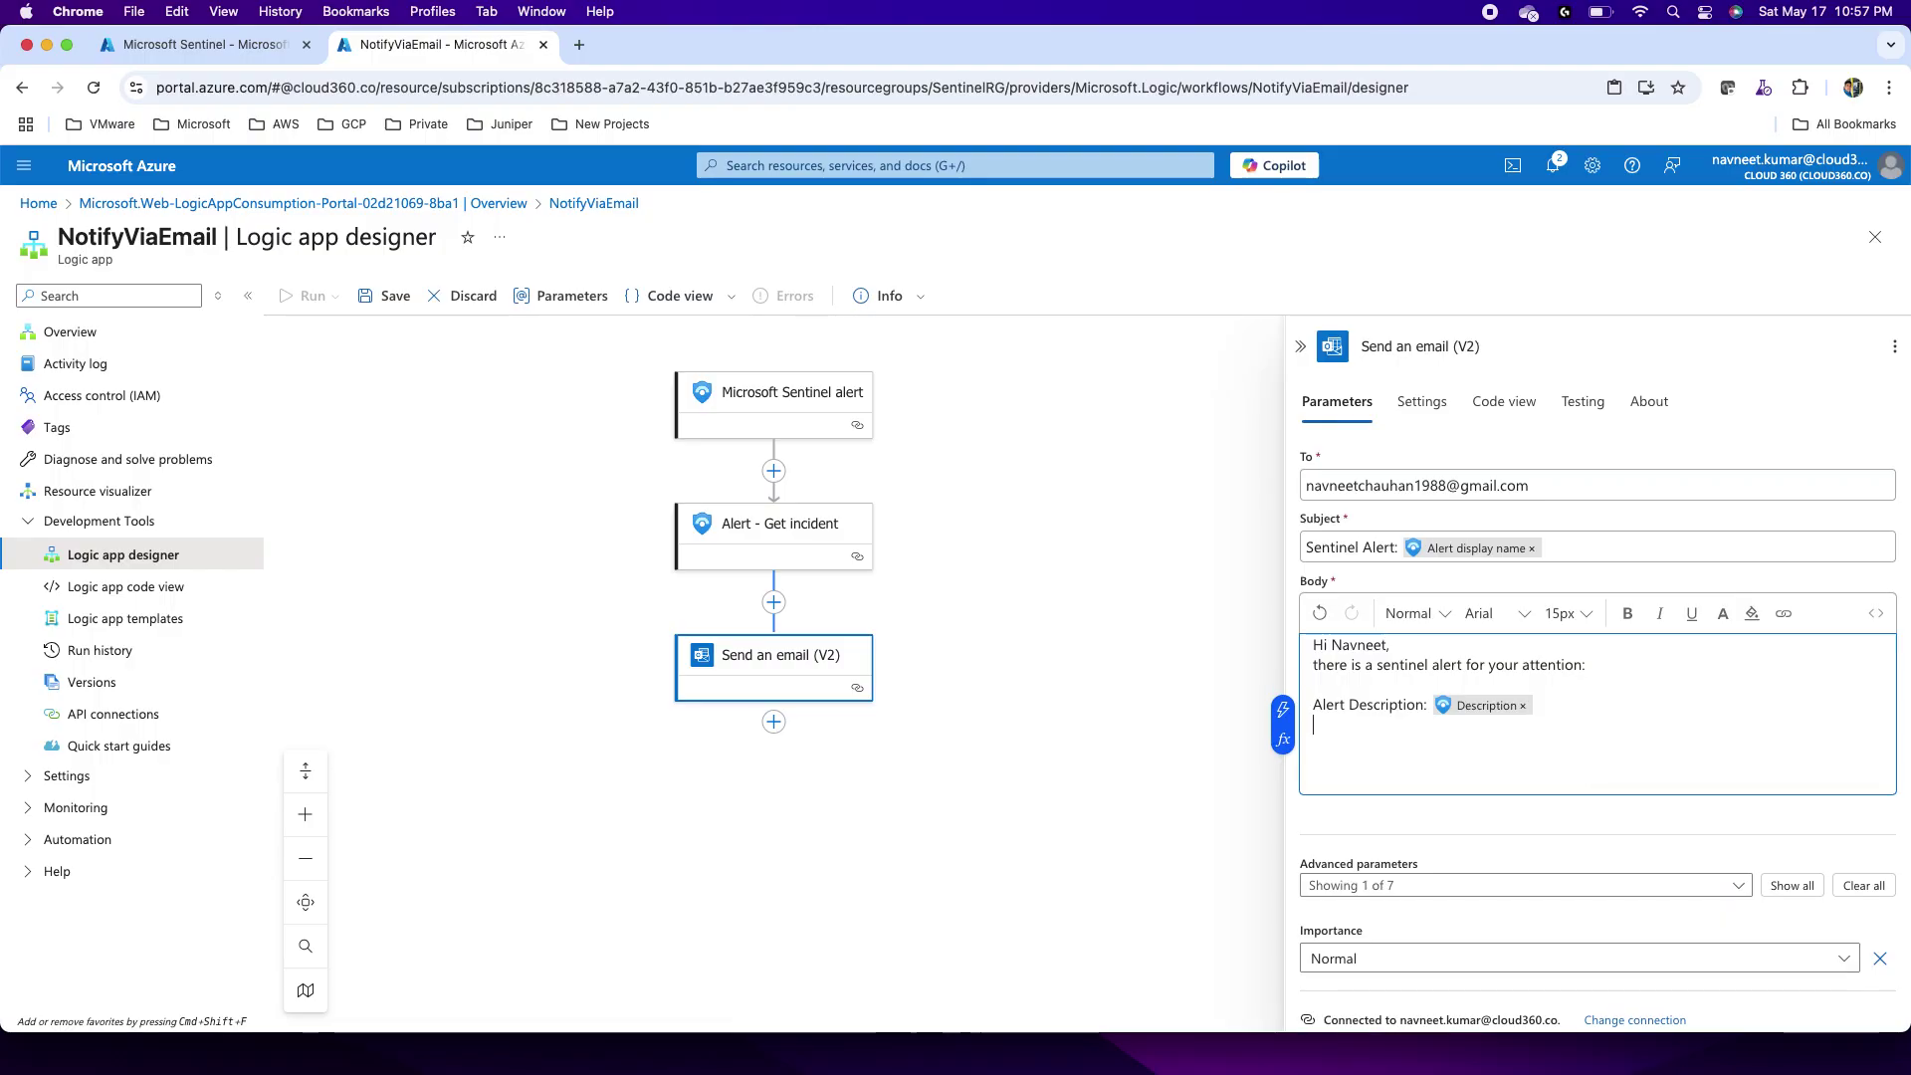
# Step: Add the alert's Alert type value on a new line, labelled 'Alert Type:'
pyautogui.click(1283, 709)
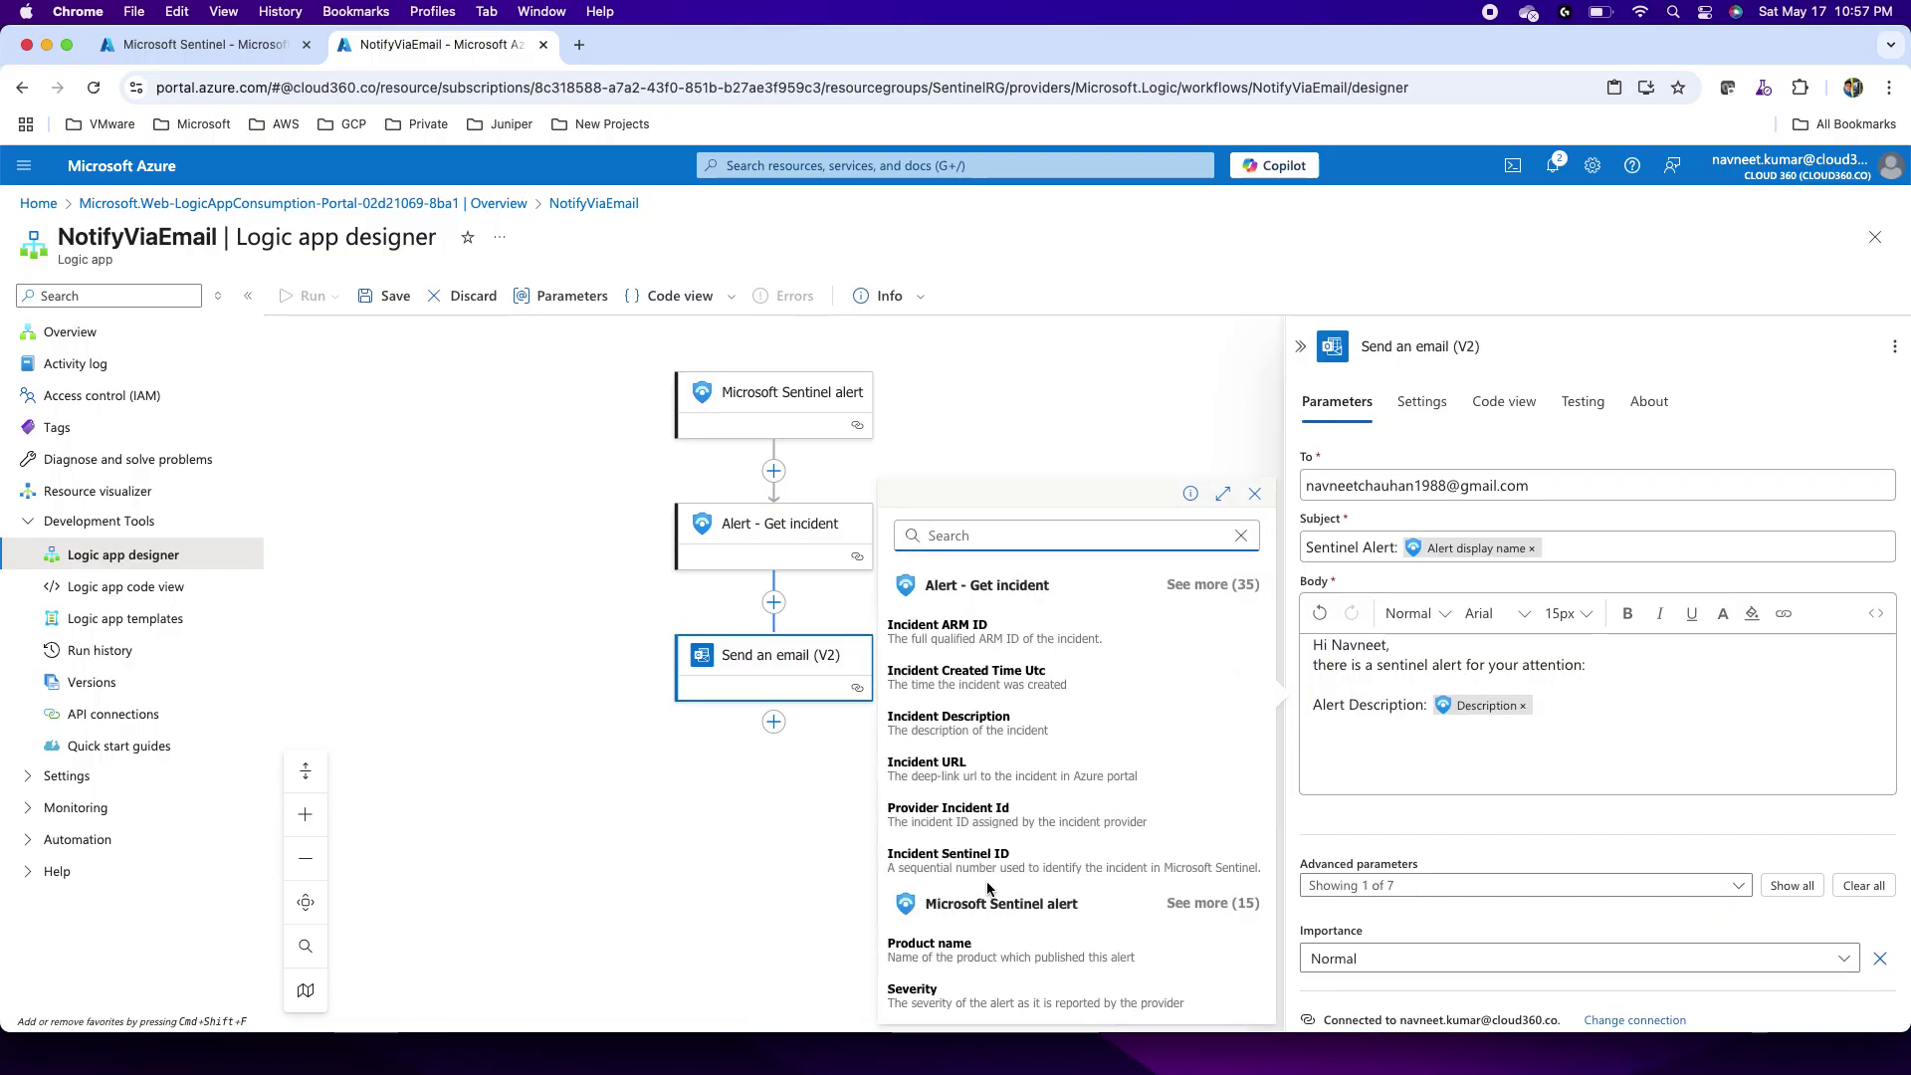
pyautogui.scroll(-3, 987, 889)
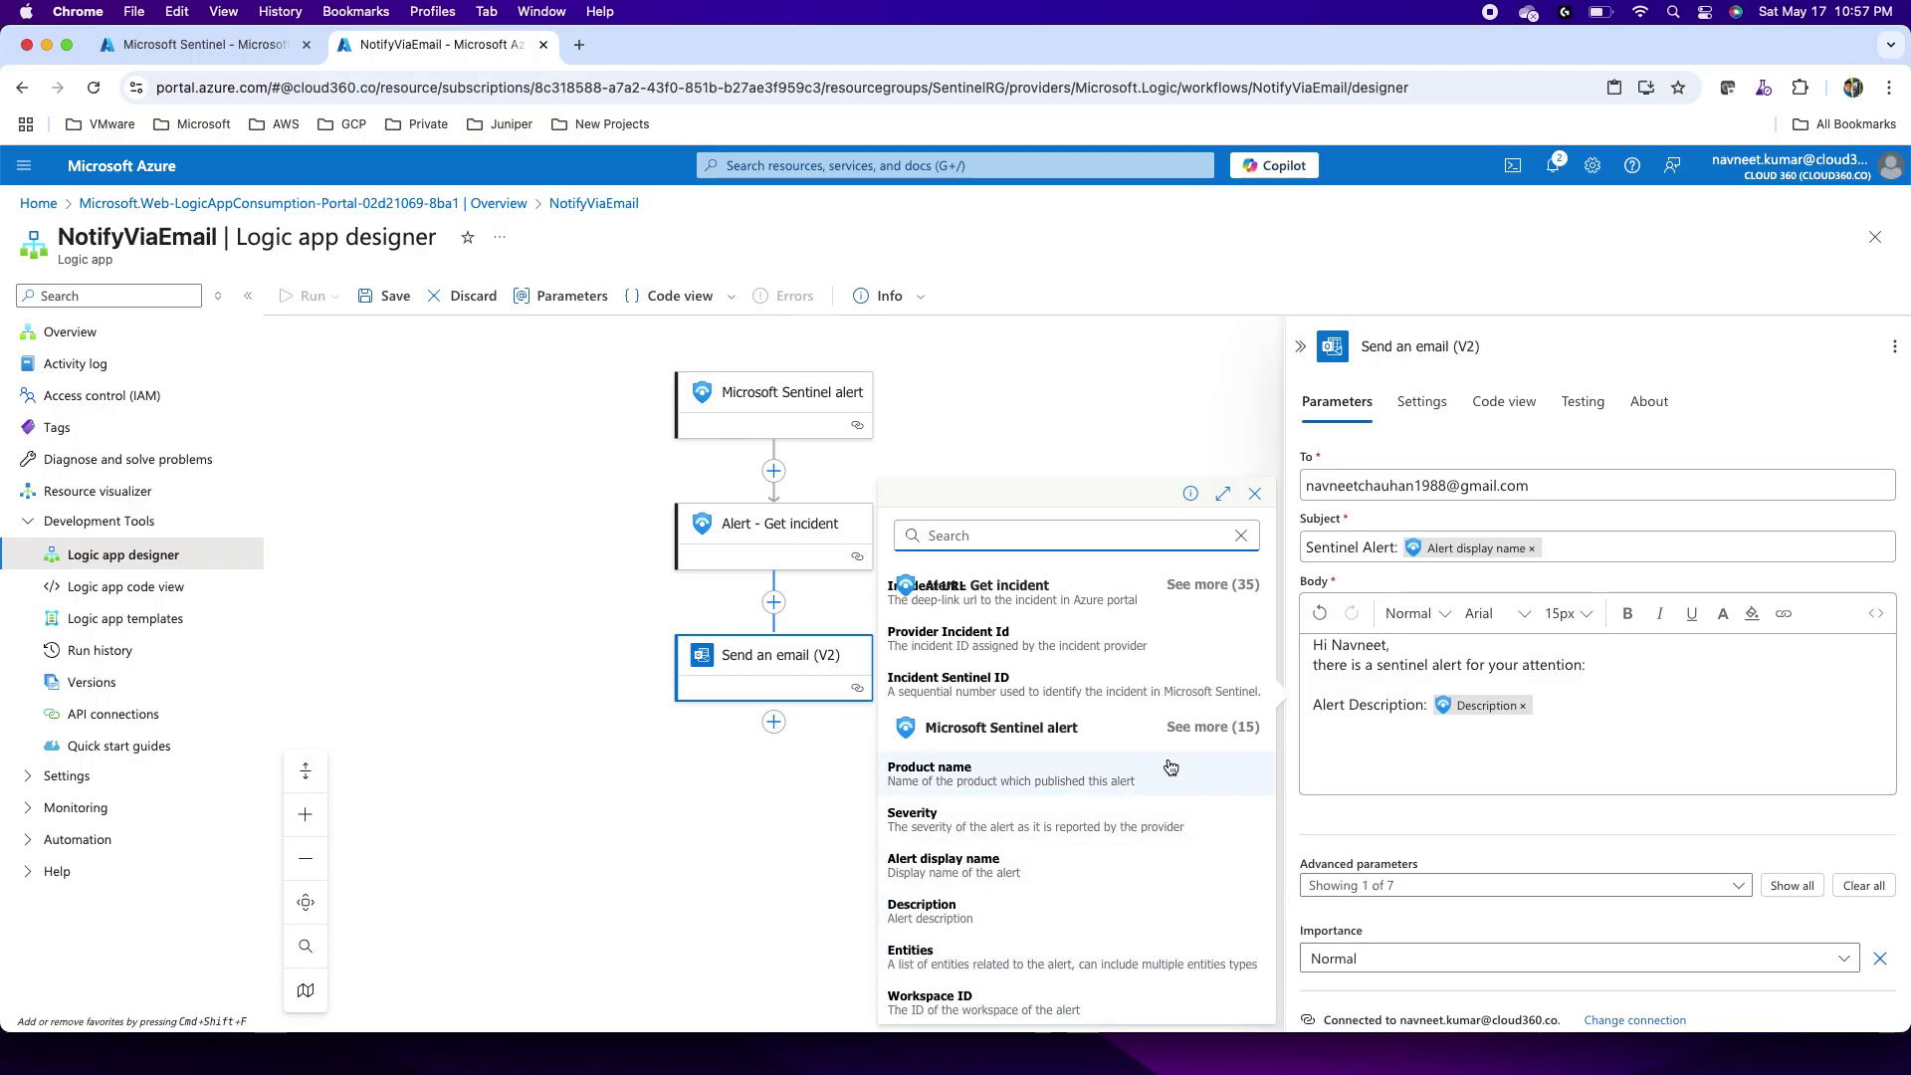
pyautogui.click(1186, 727)
pyautogui.scroll(-5, 980, 854)
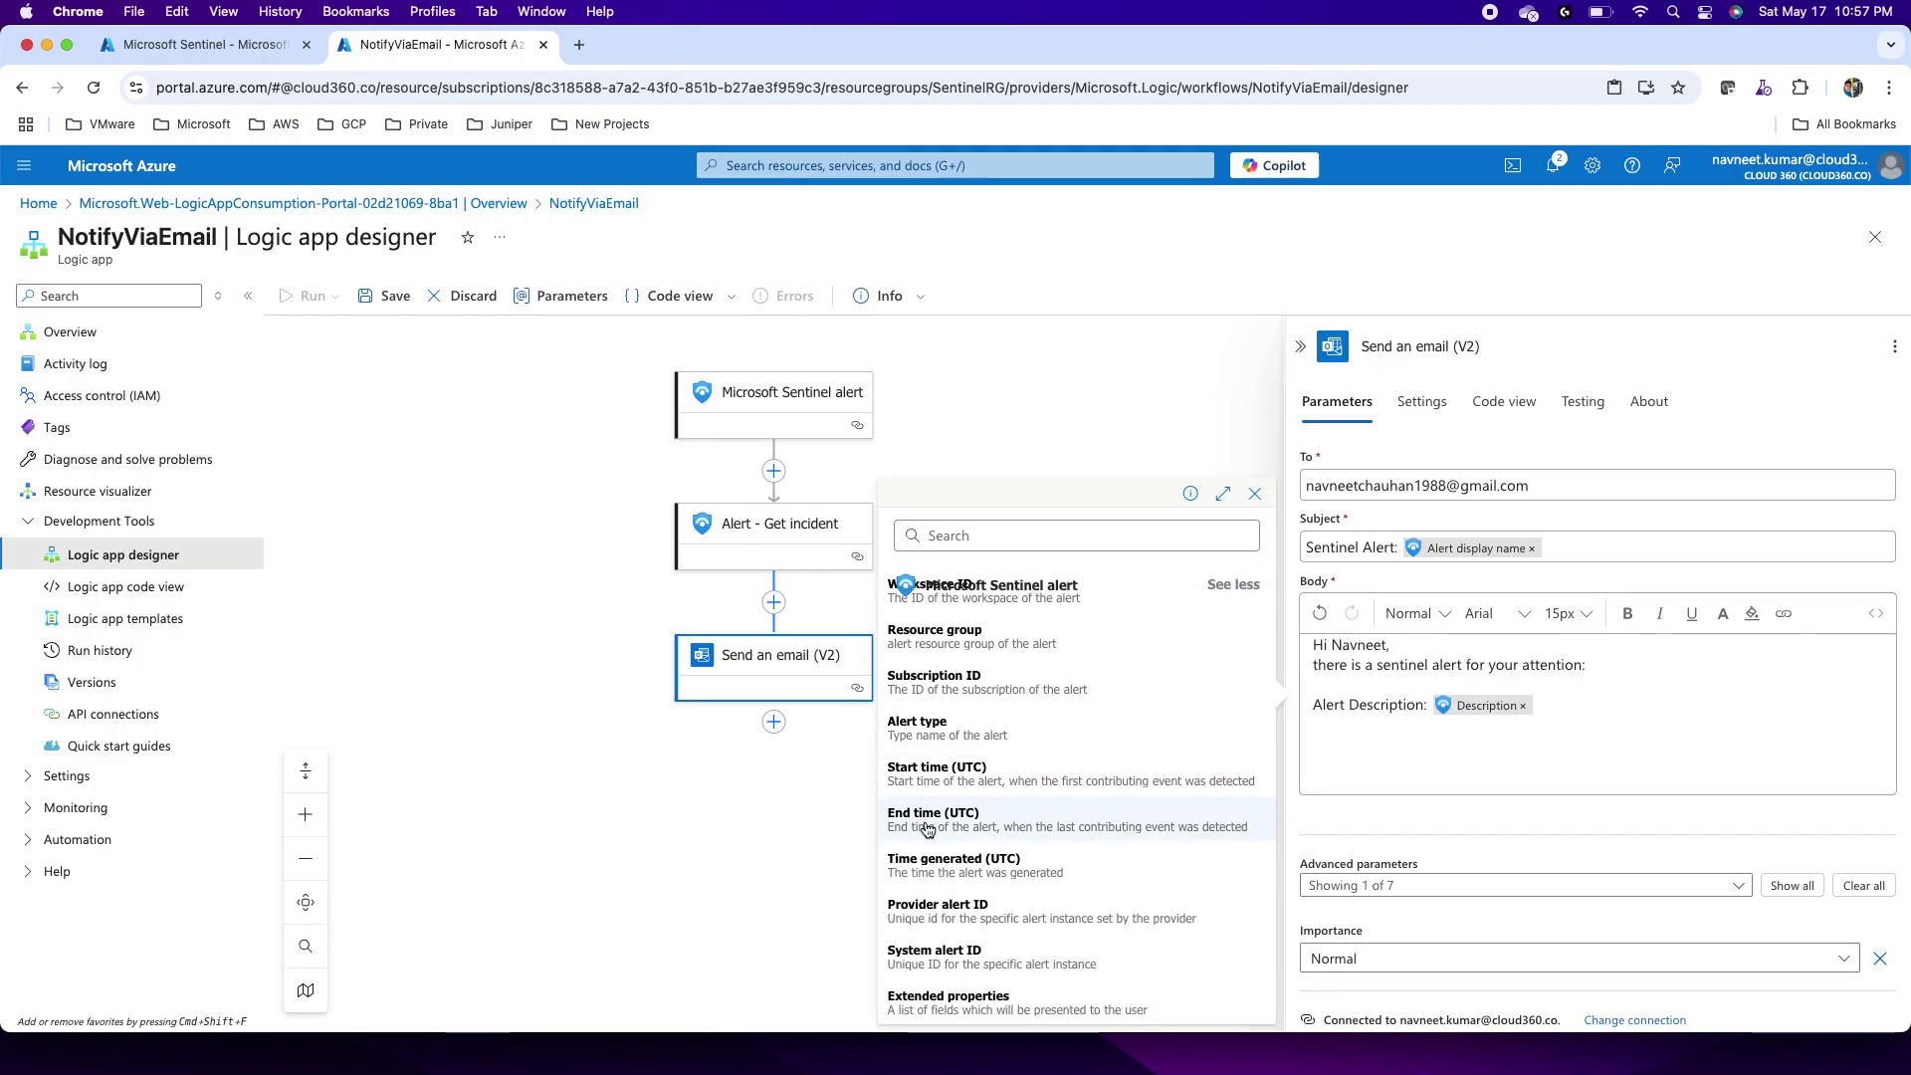
pyautogui.click(952, 736)
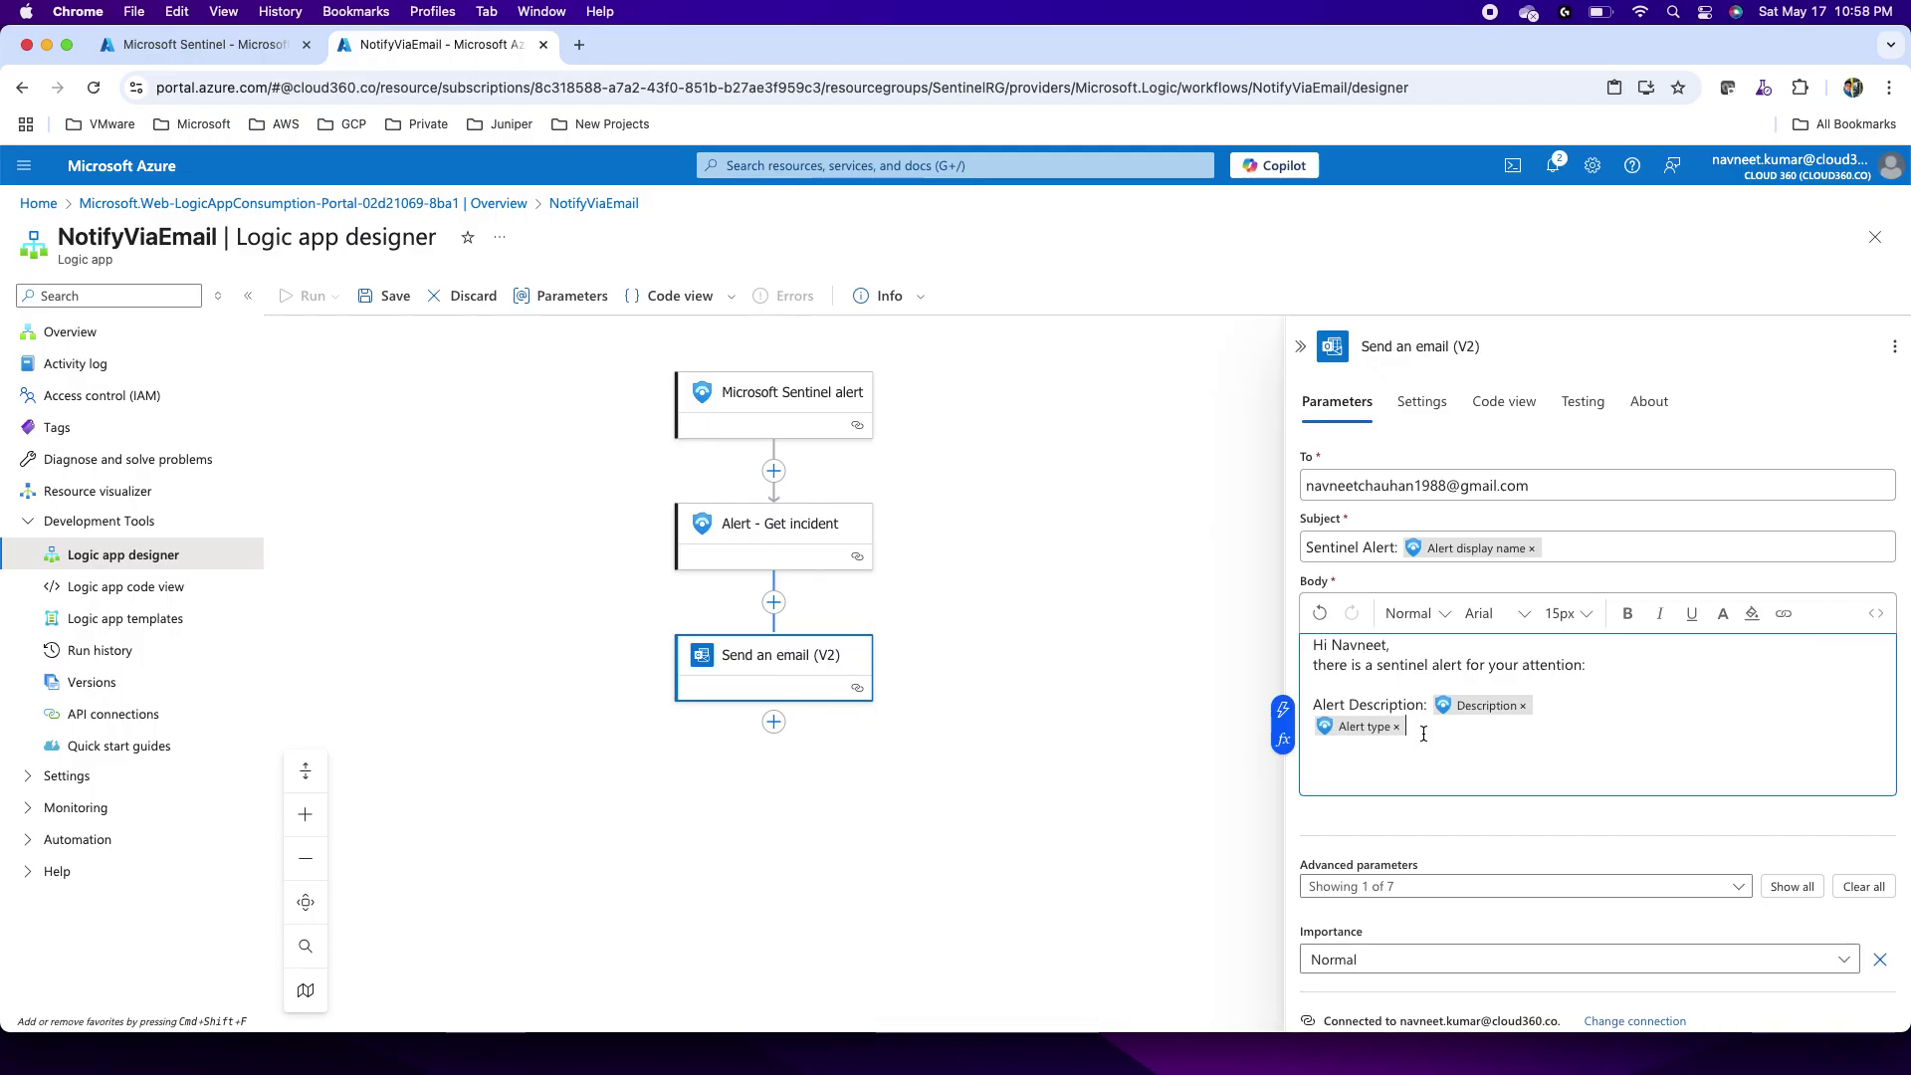
pyautogui.press('BackSpace')
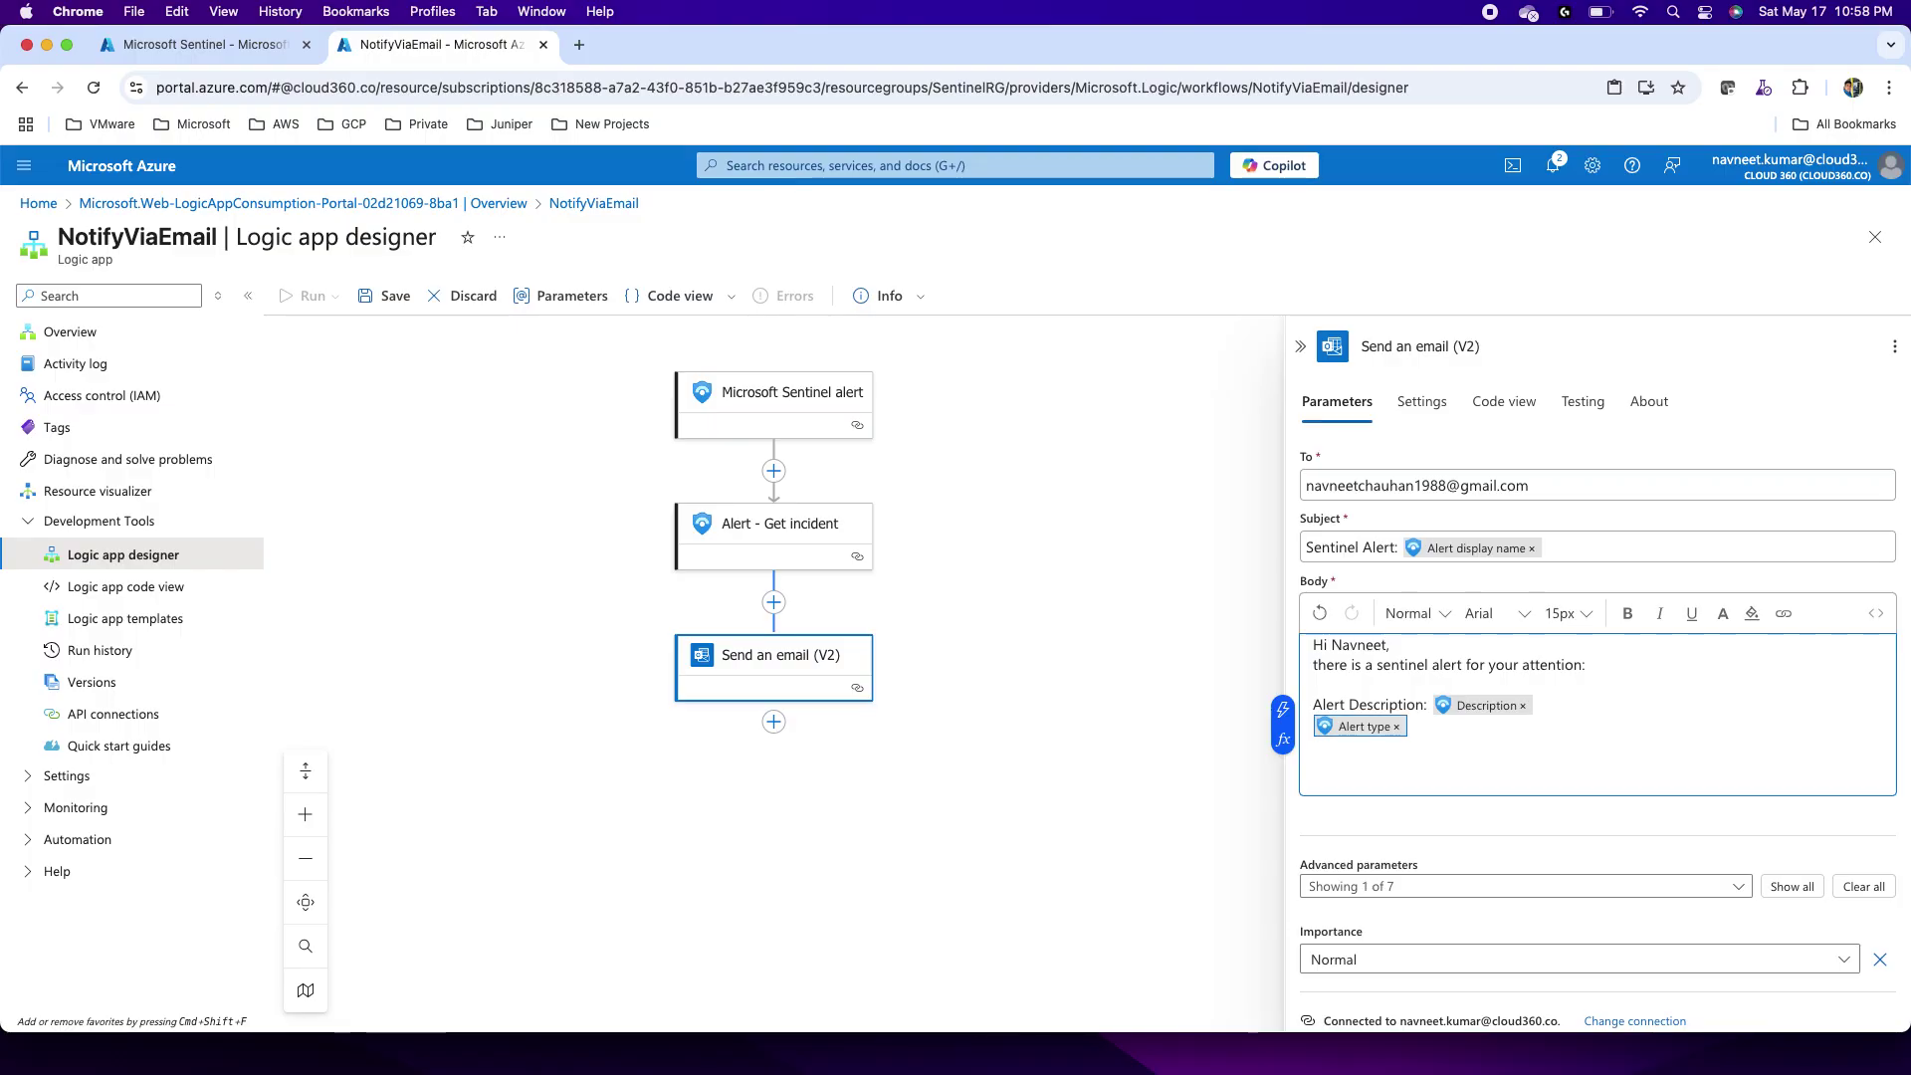
pyautogui.click(1313, 726)
pyautogui.write('Alert Ty')
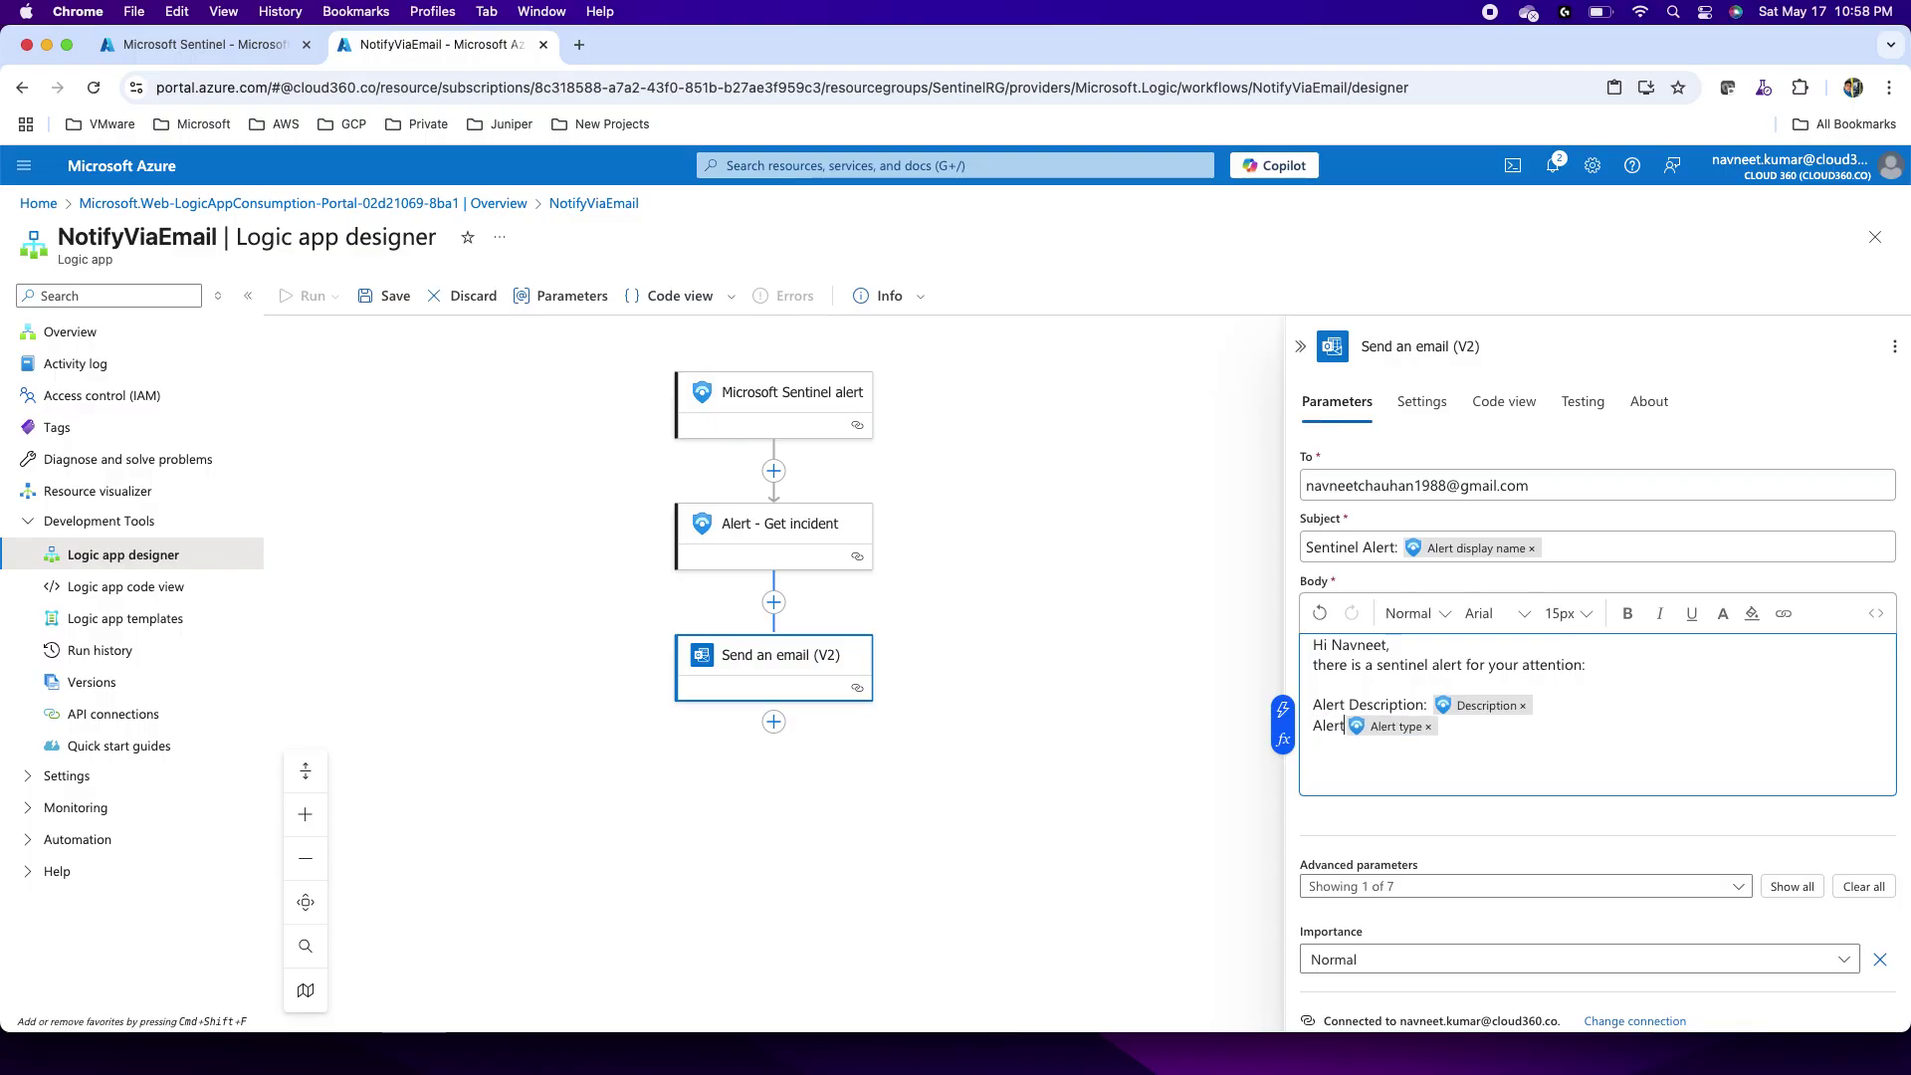
pyautogui.write('pe:')
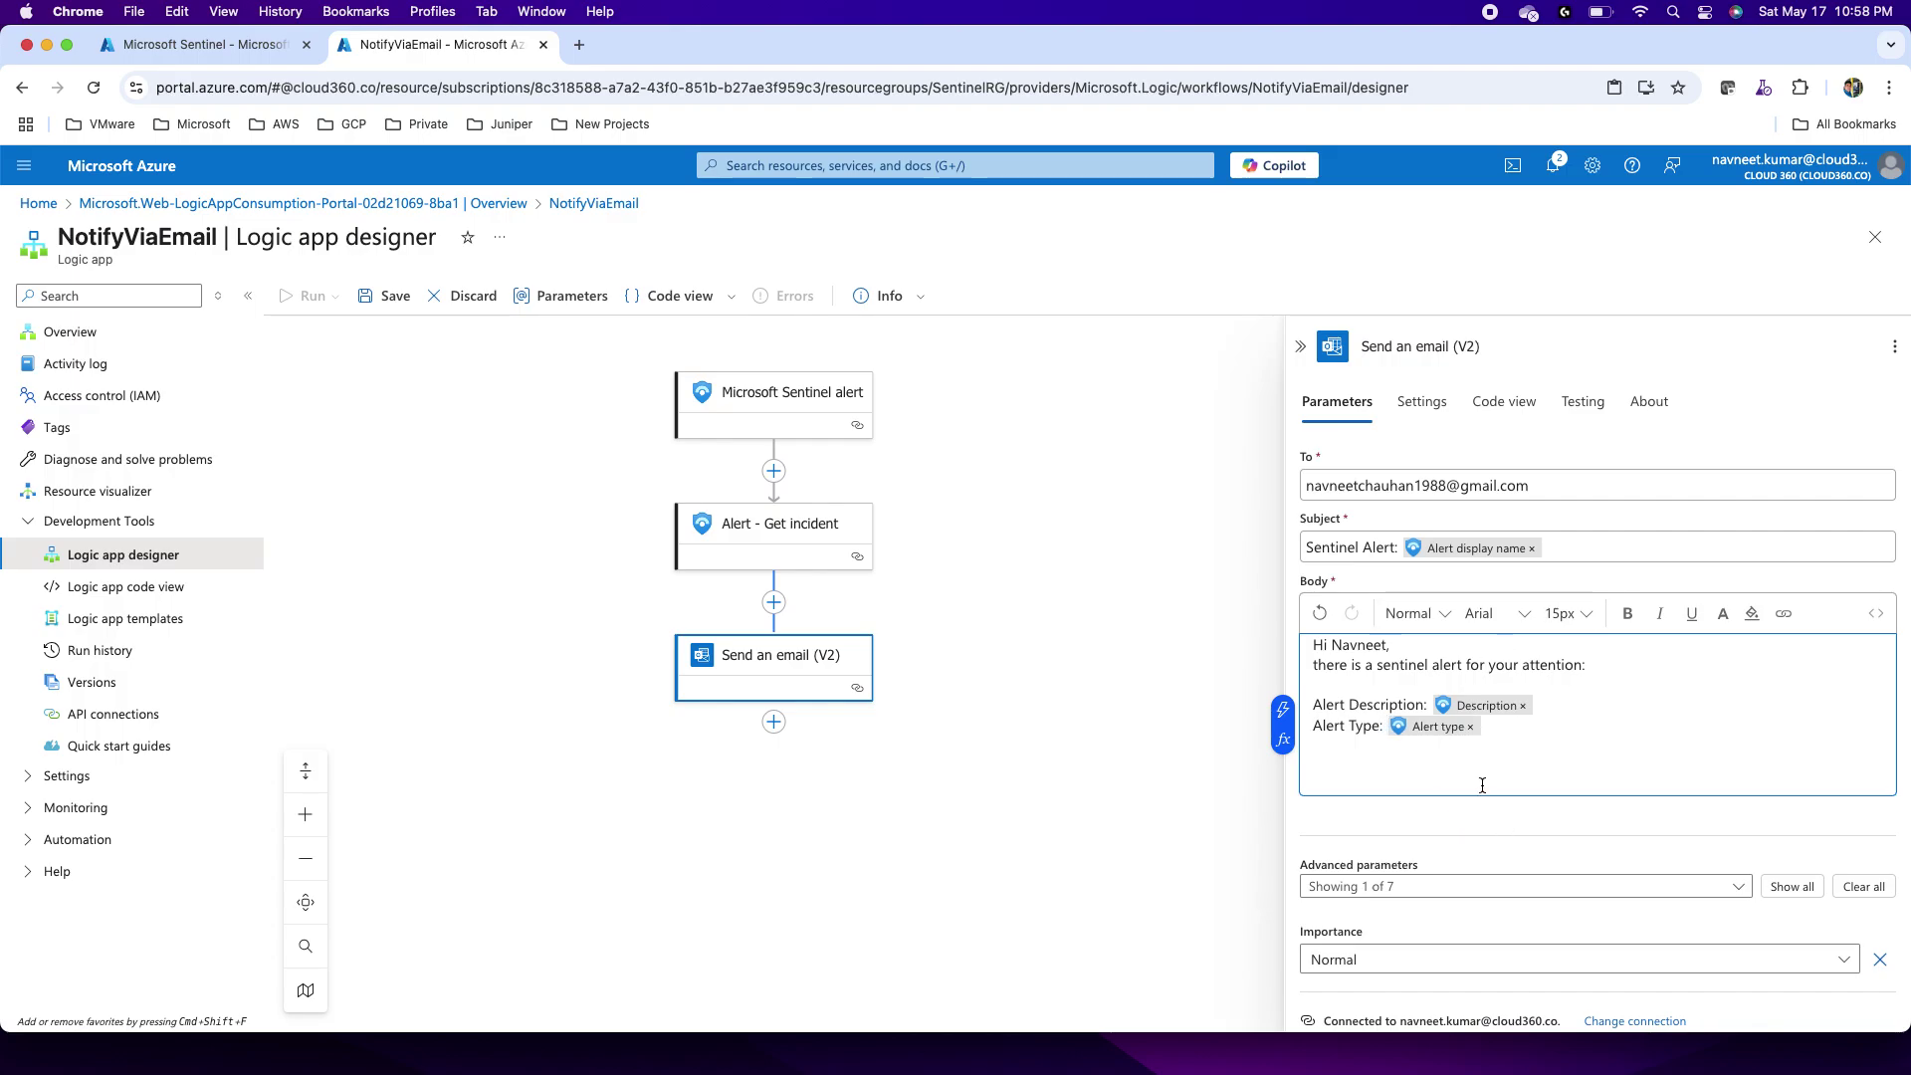
# Step: Review the email action's advanced parameters and Settings, leaving them unchanged
pyautogui.click(1737, 885)
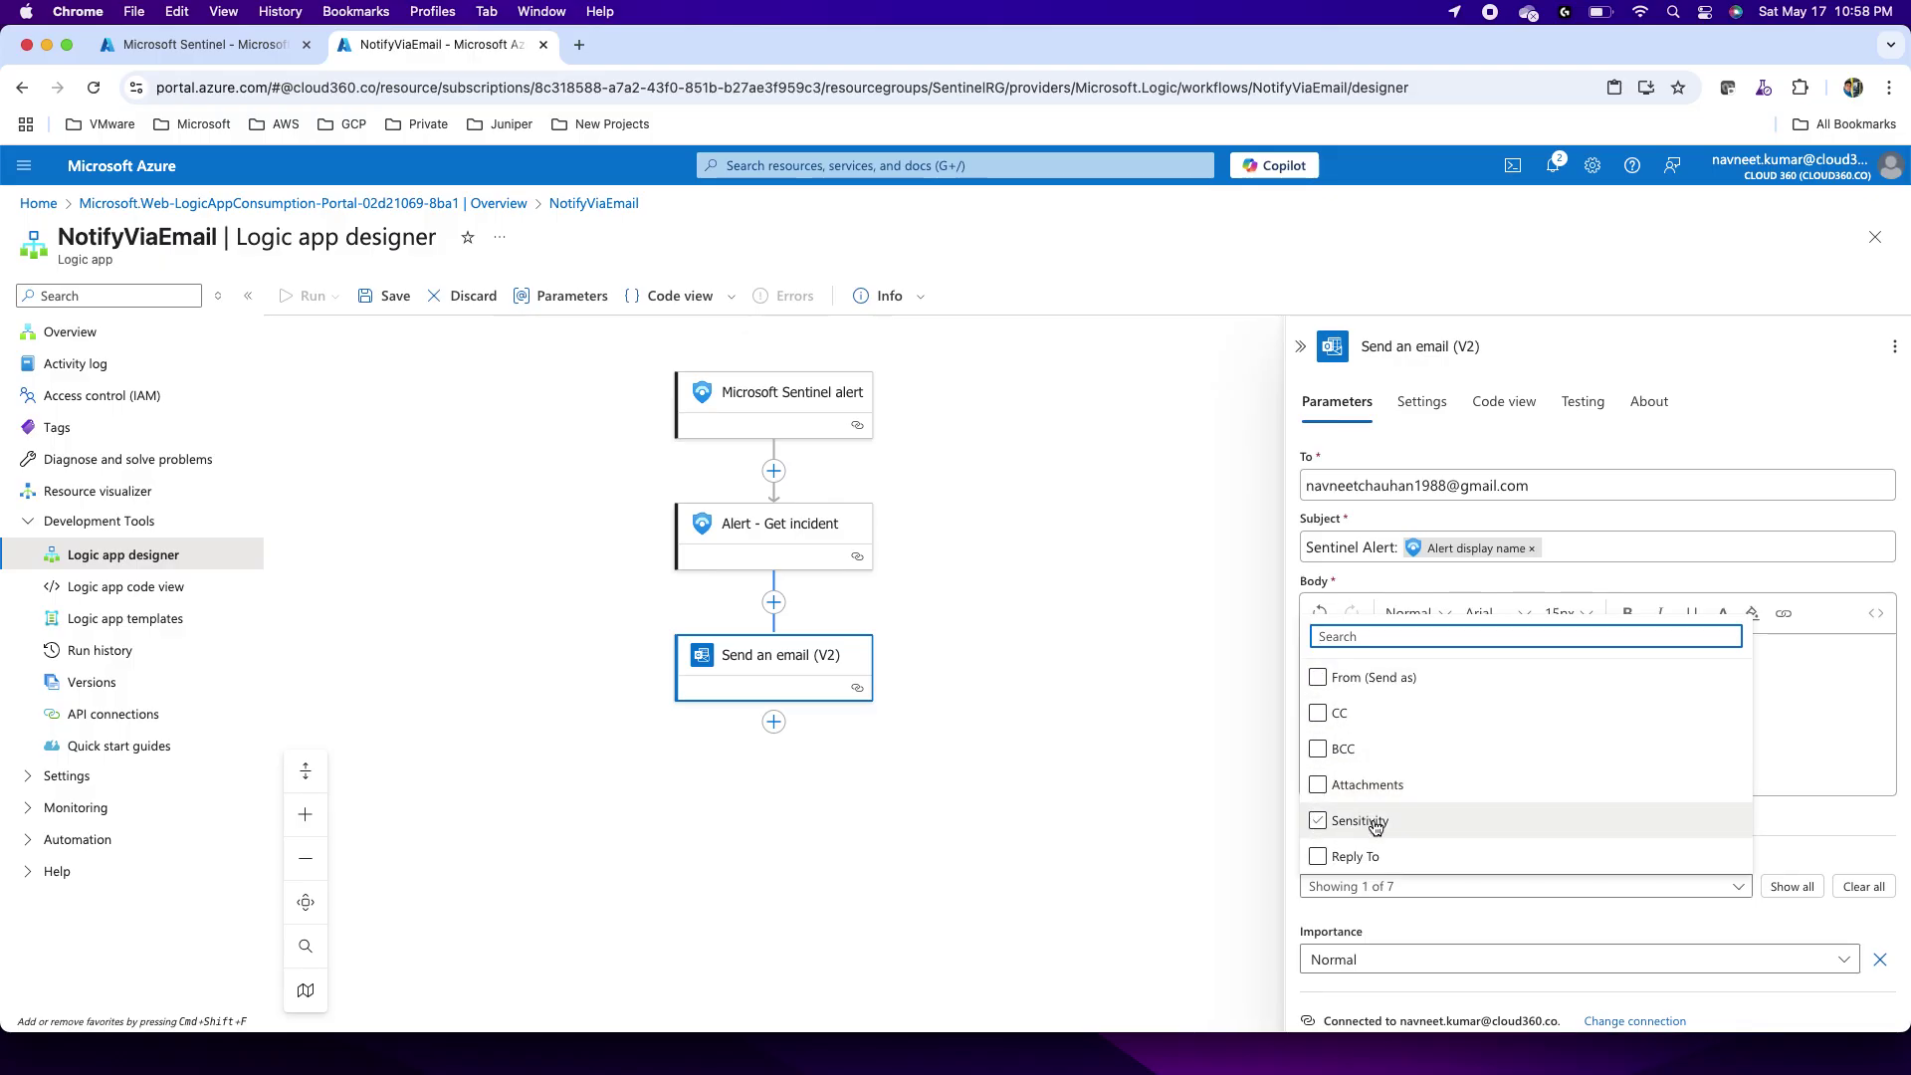
pyautogui.click(1836, 826)
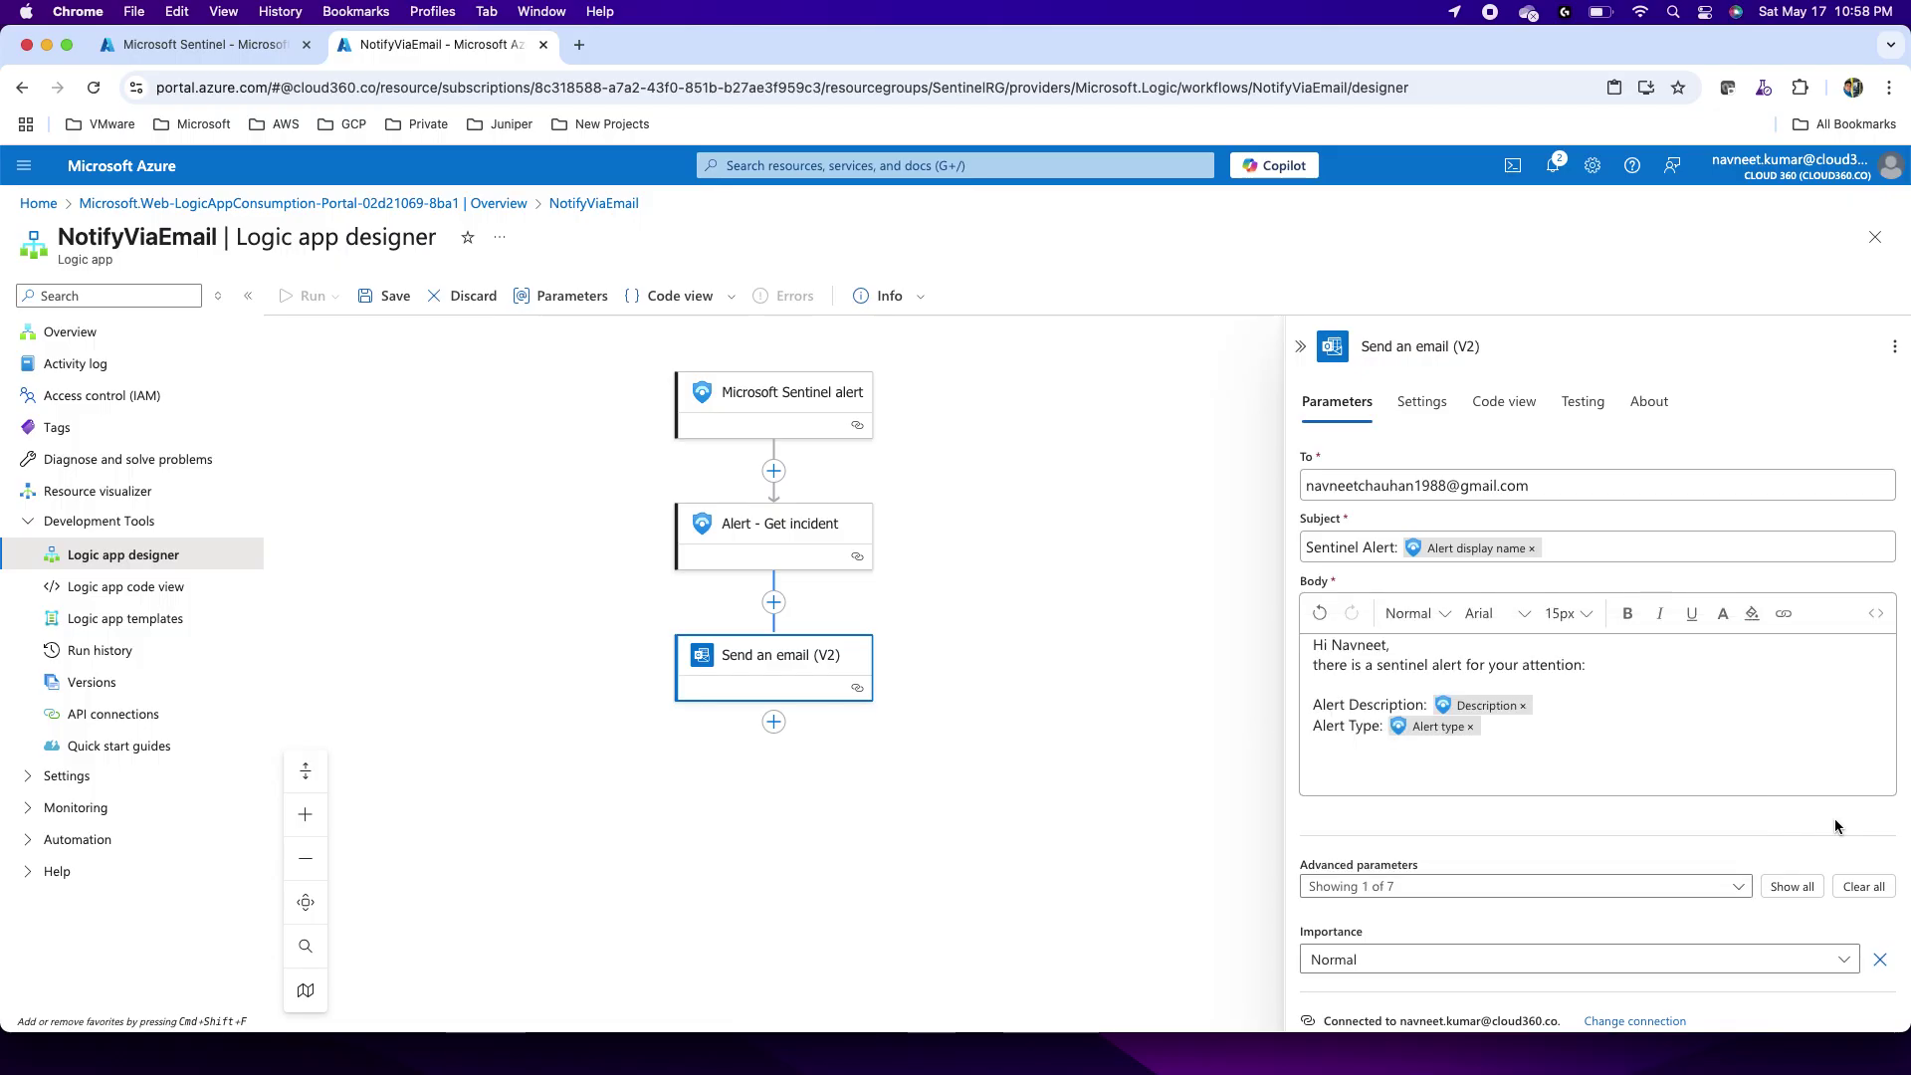
pyautogui.click(1414, 403)
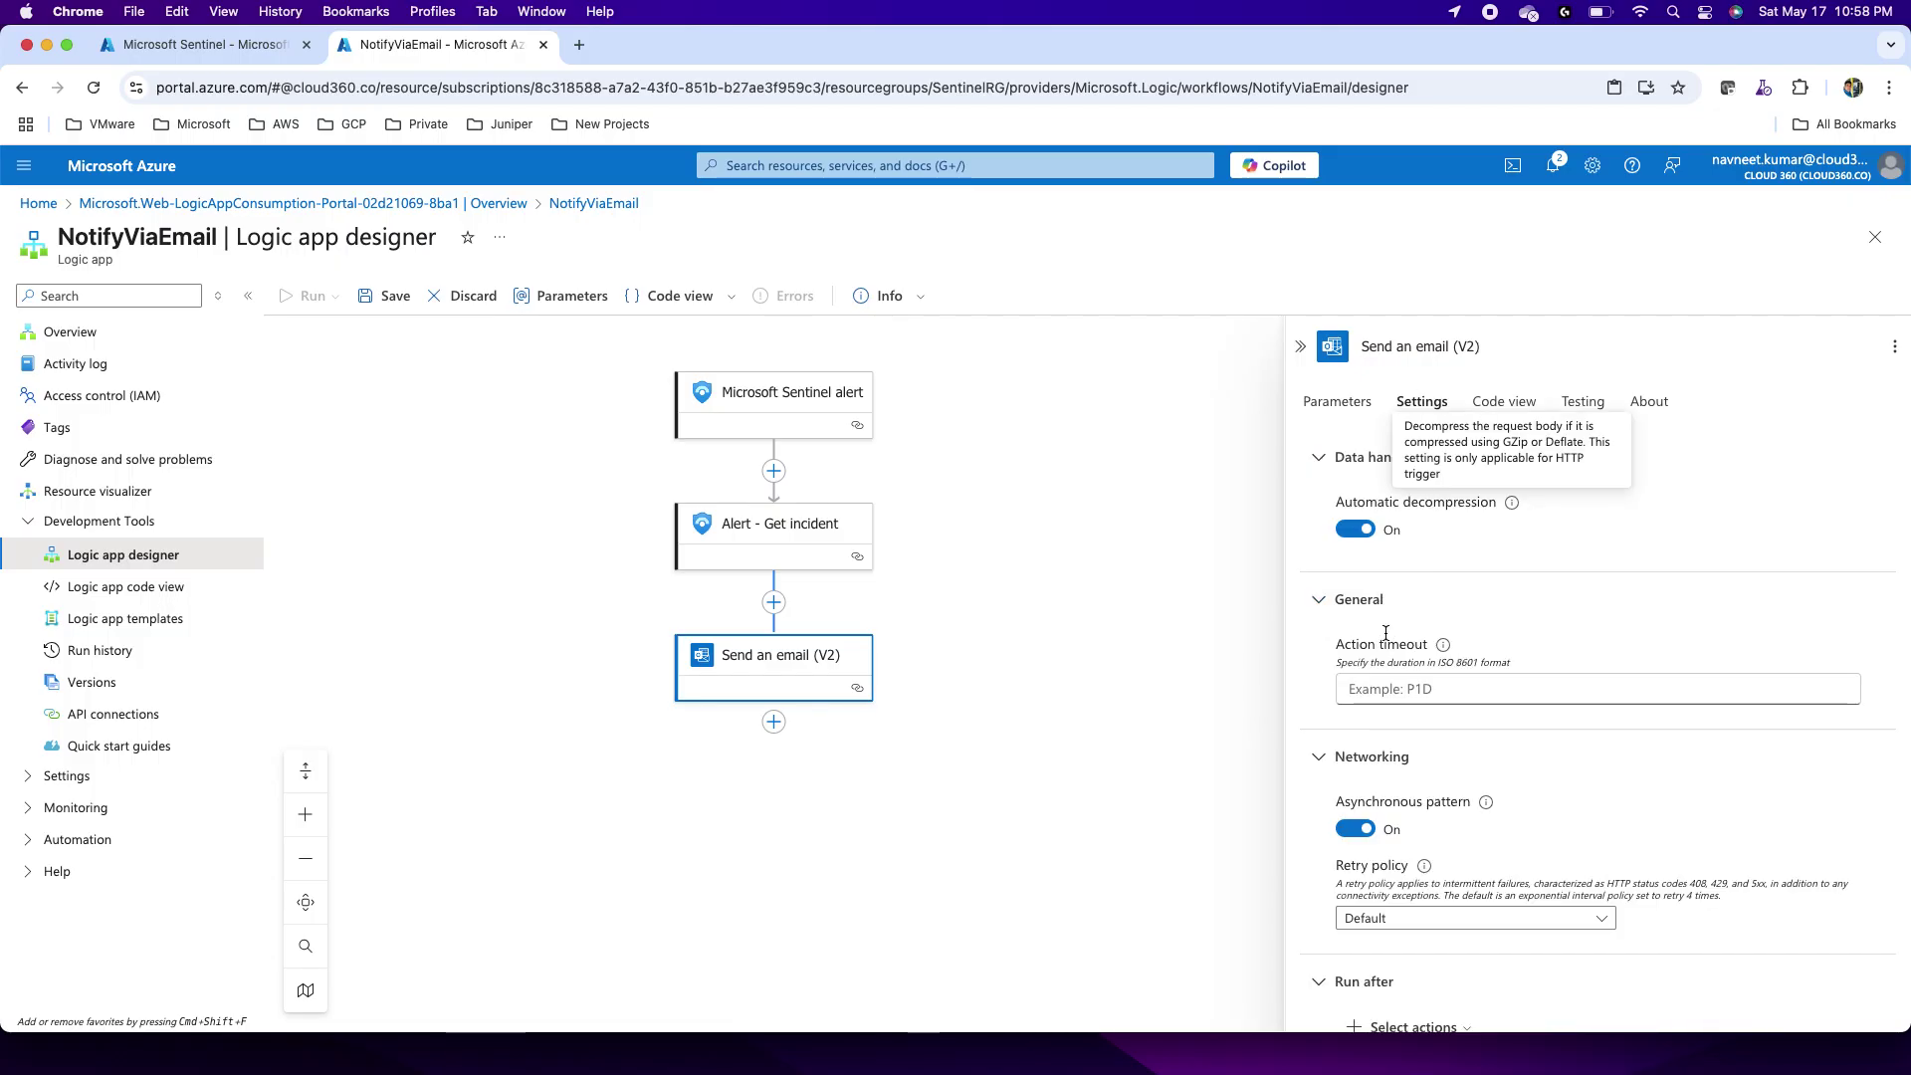
pyautogui.click(1344, 403)
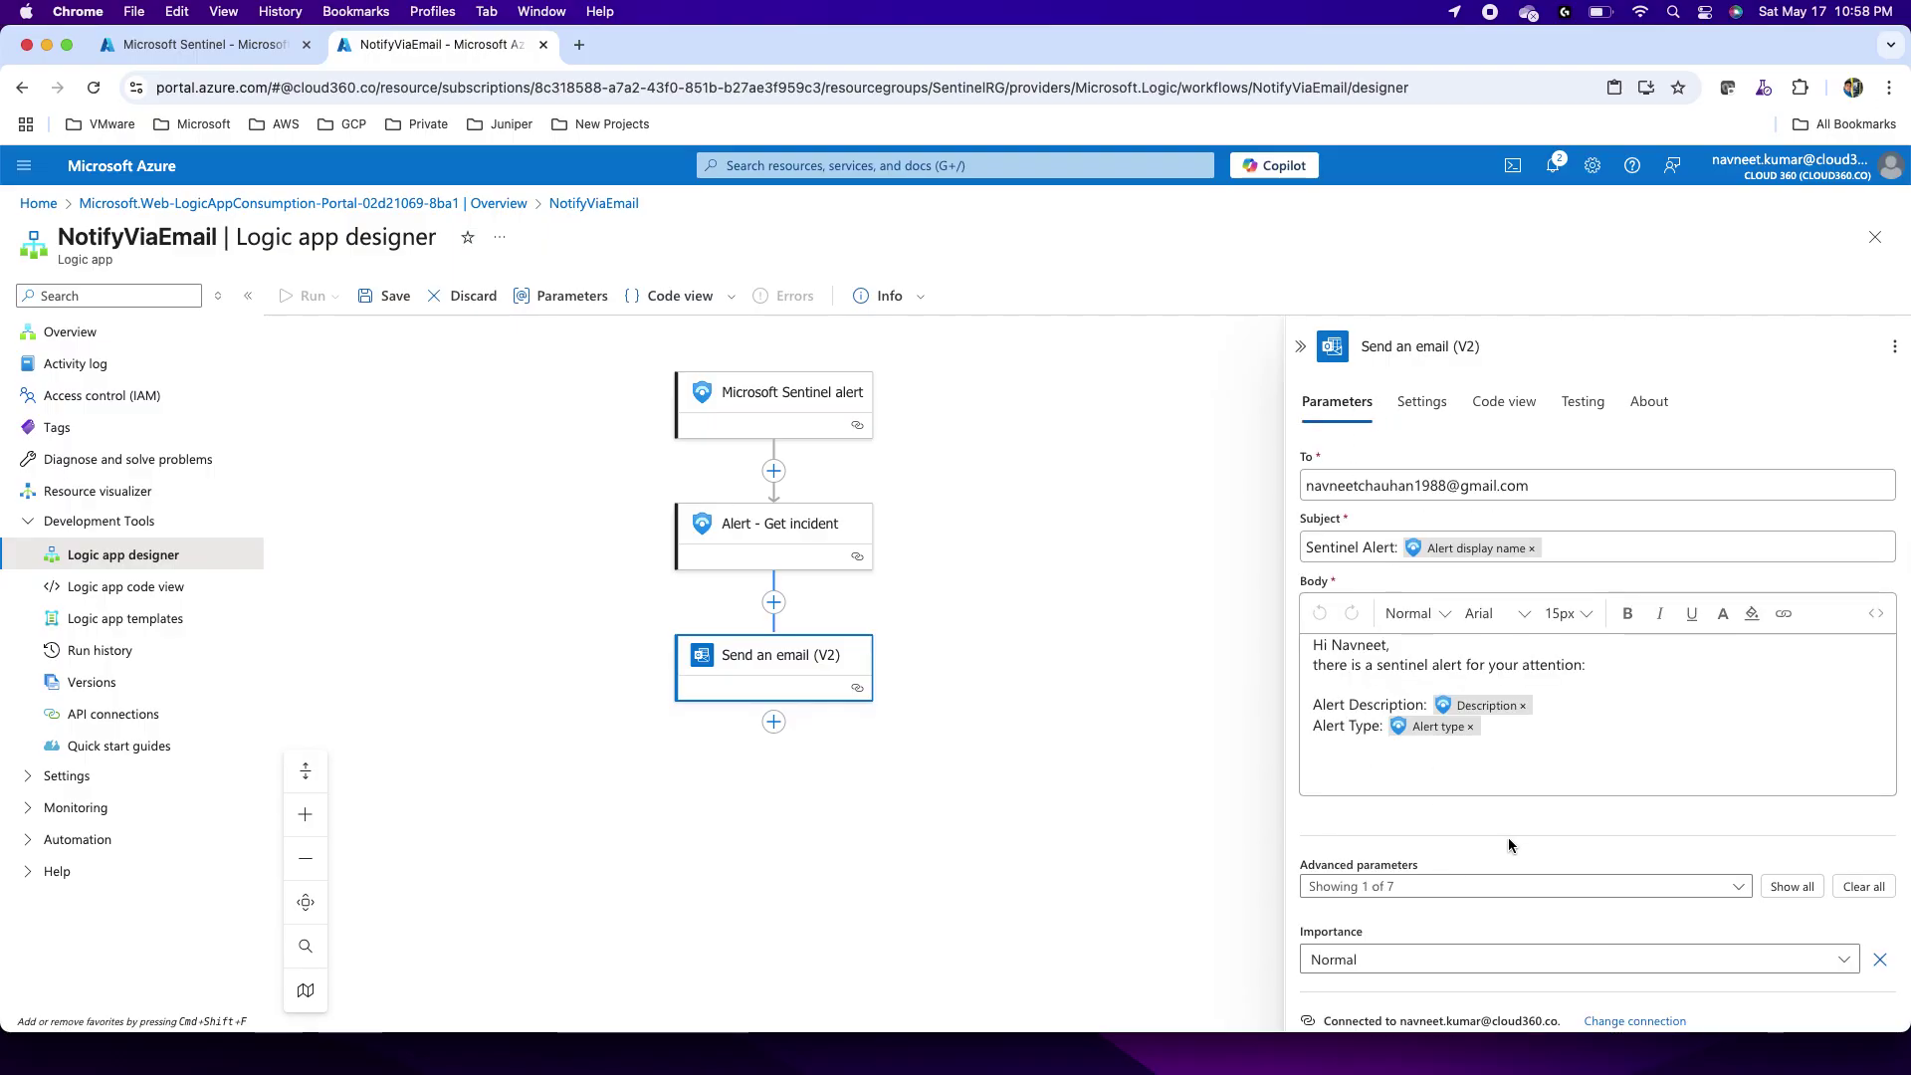
# Step: Collapse the email action, save the NotifyViaEmail workflow, and return to Microsoft Sentinel
pyautogui.click(1299, 347)
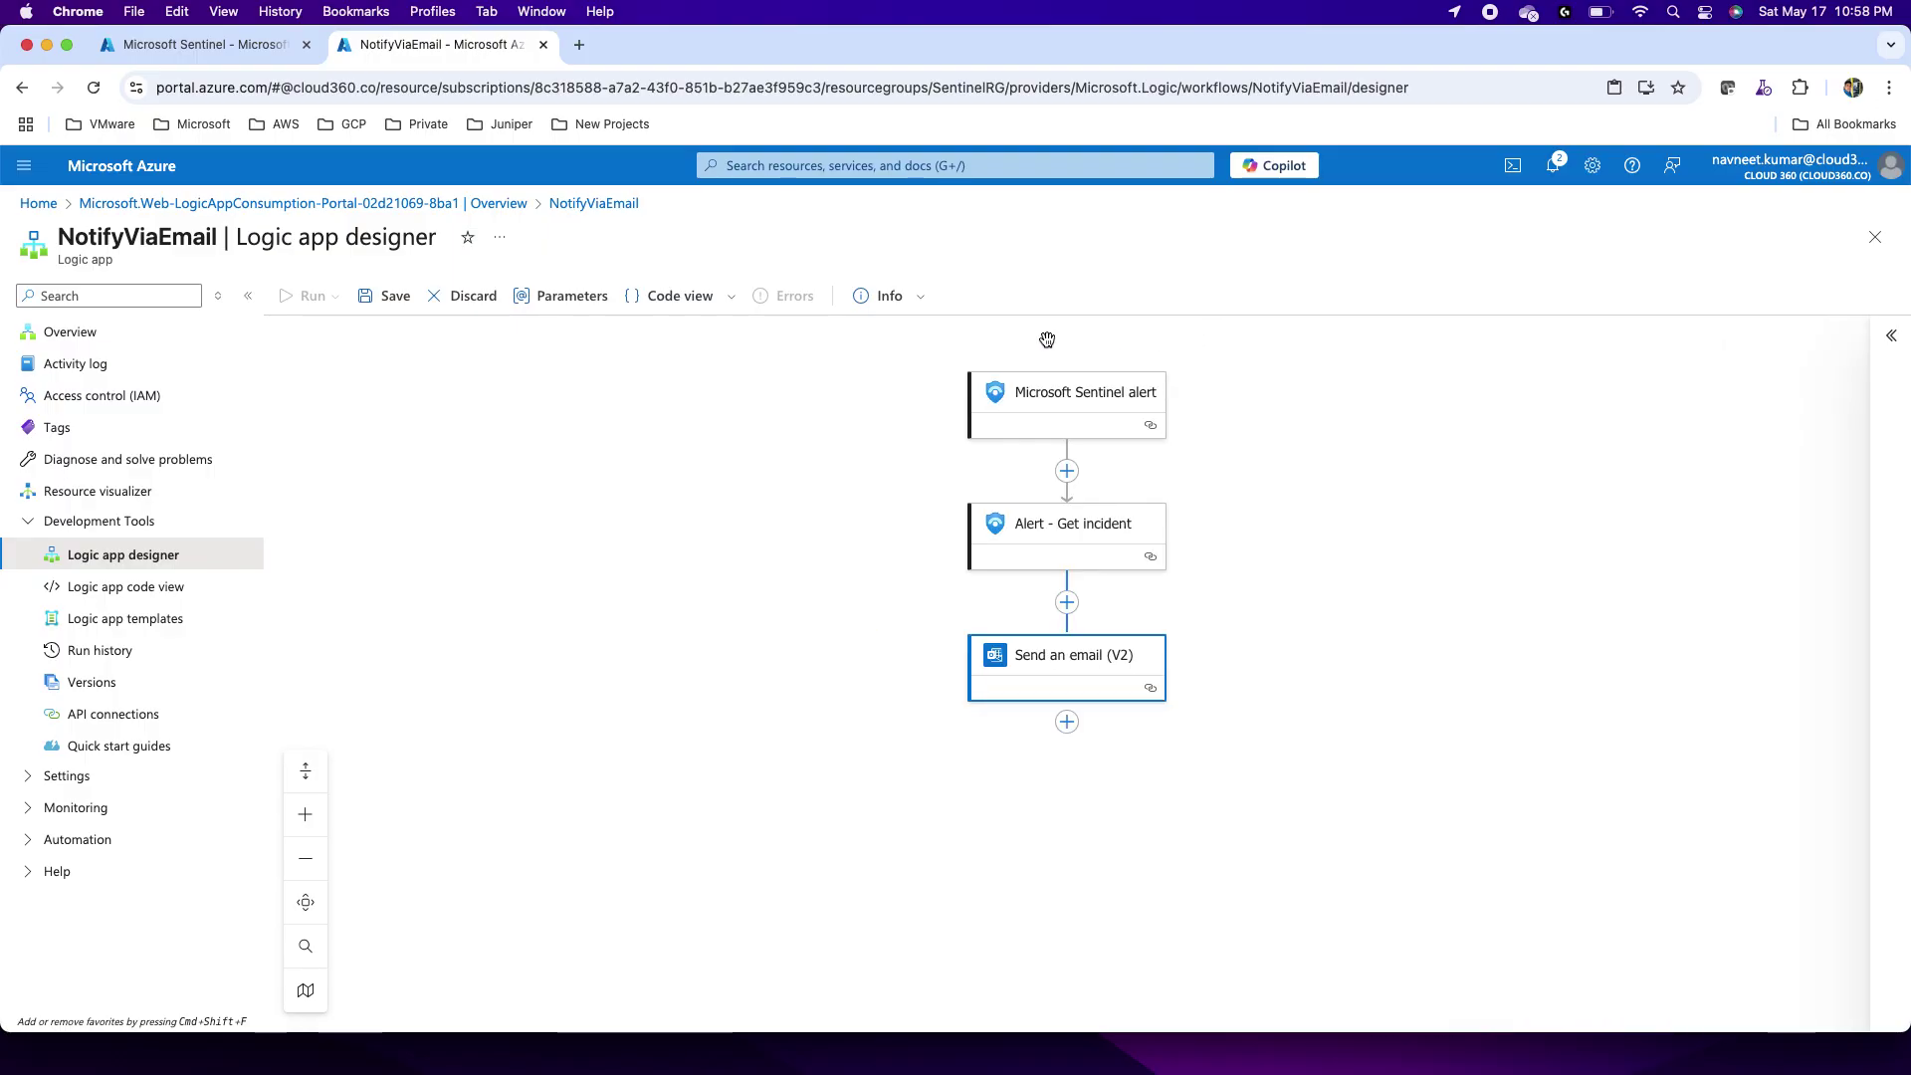
pyautogui.click(394, 293)
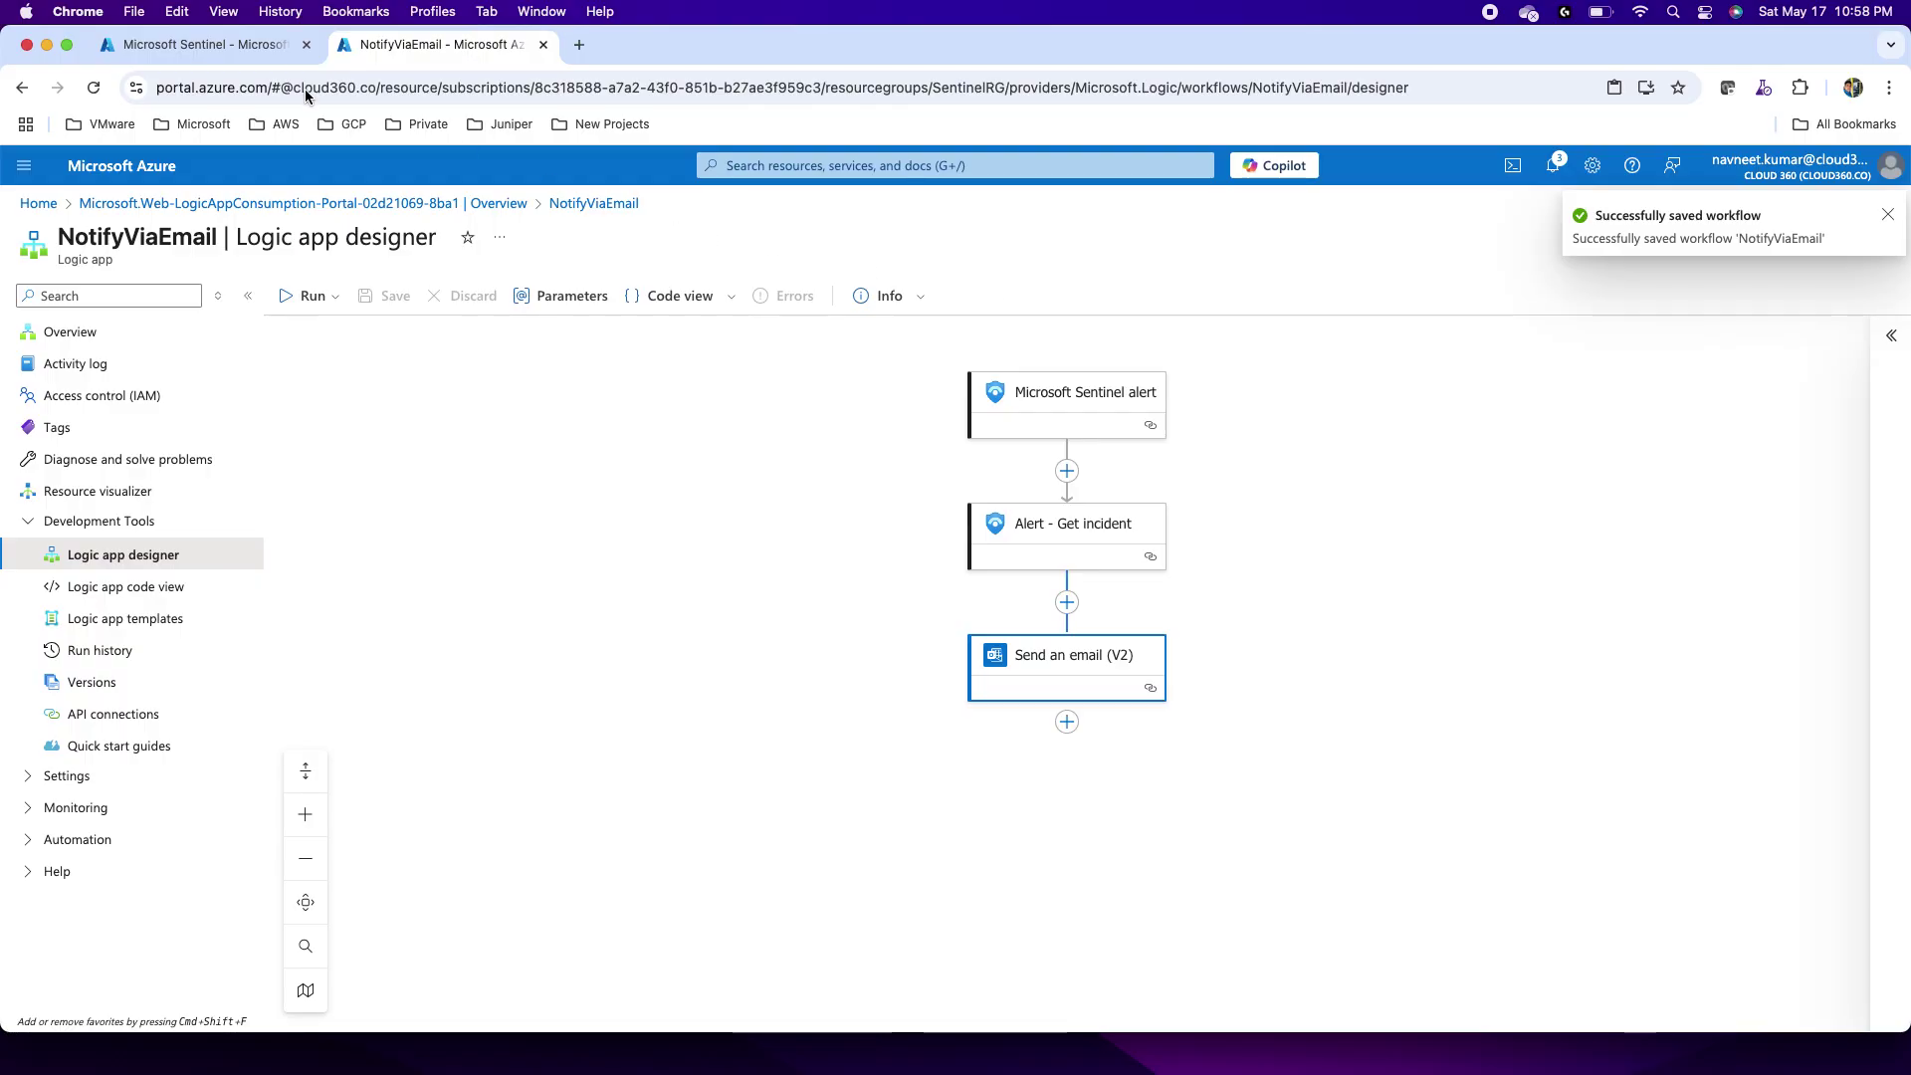
pyautogui.click(188, 50)
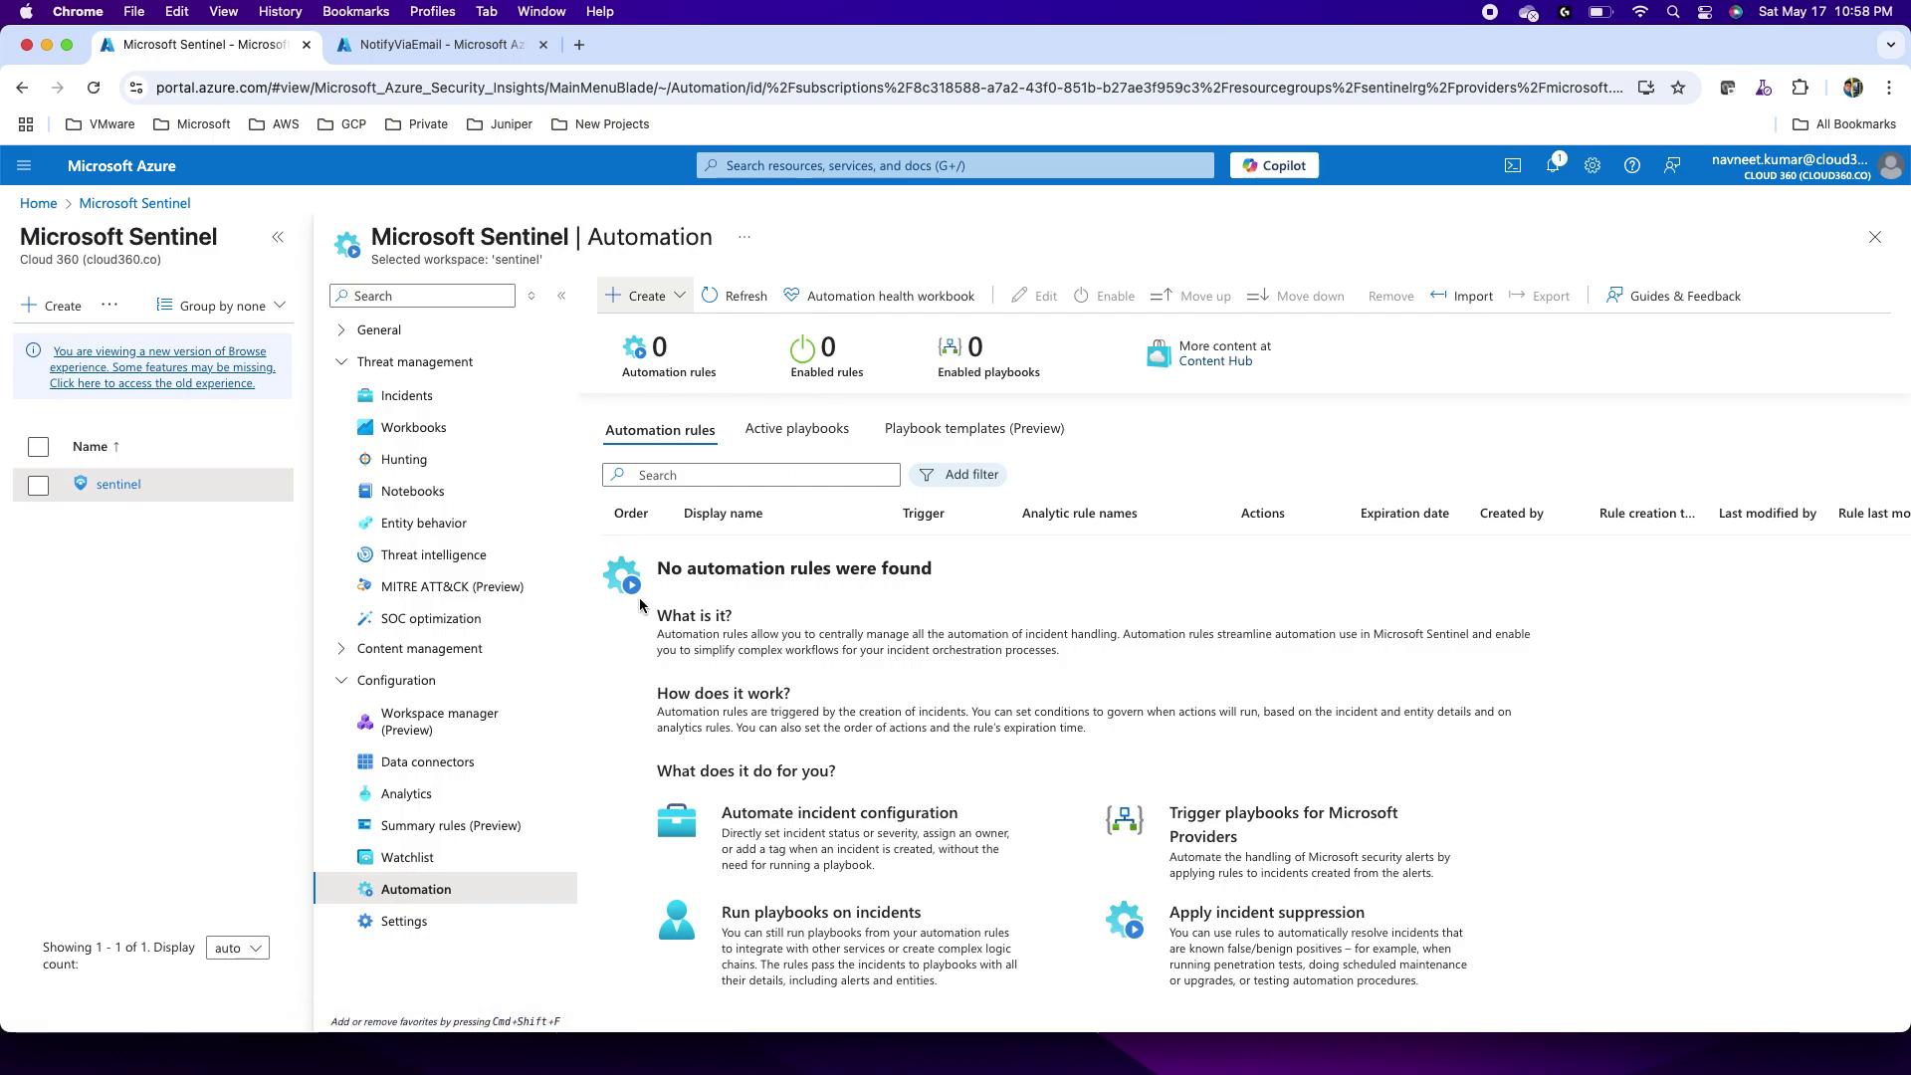
# Step: Refresh Automation to confirm NotifyViaEmail is an active playbook, then view the Analytics rules
pyautogui.click(742, 296)
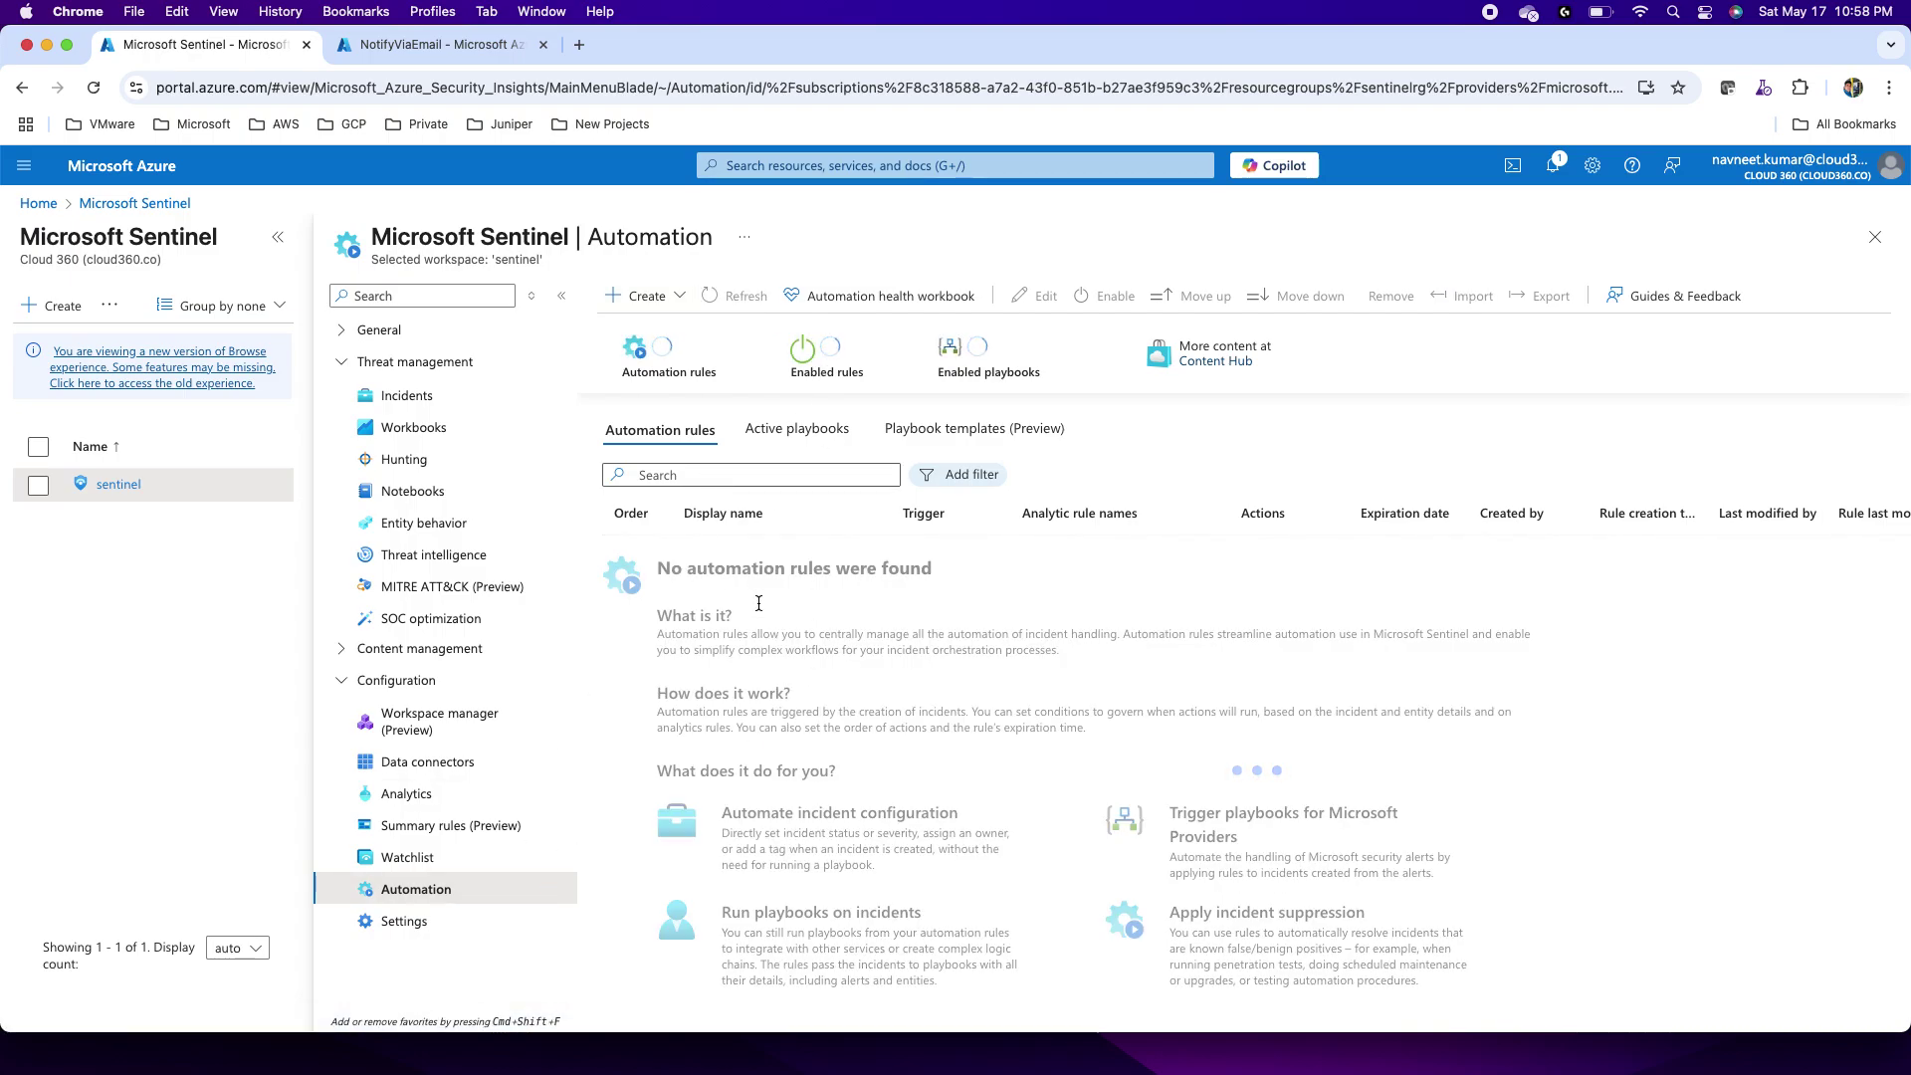
pyautogui.click(762, 432)
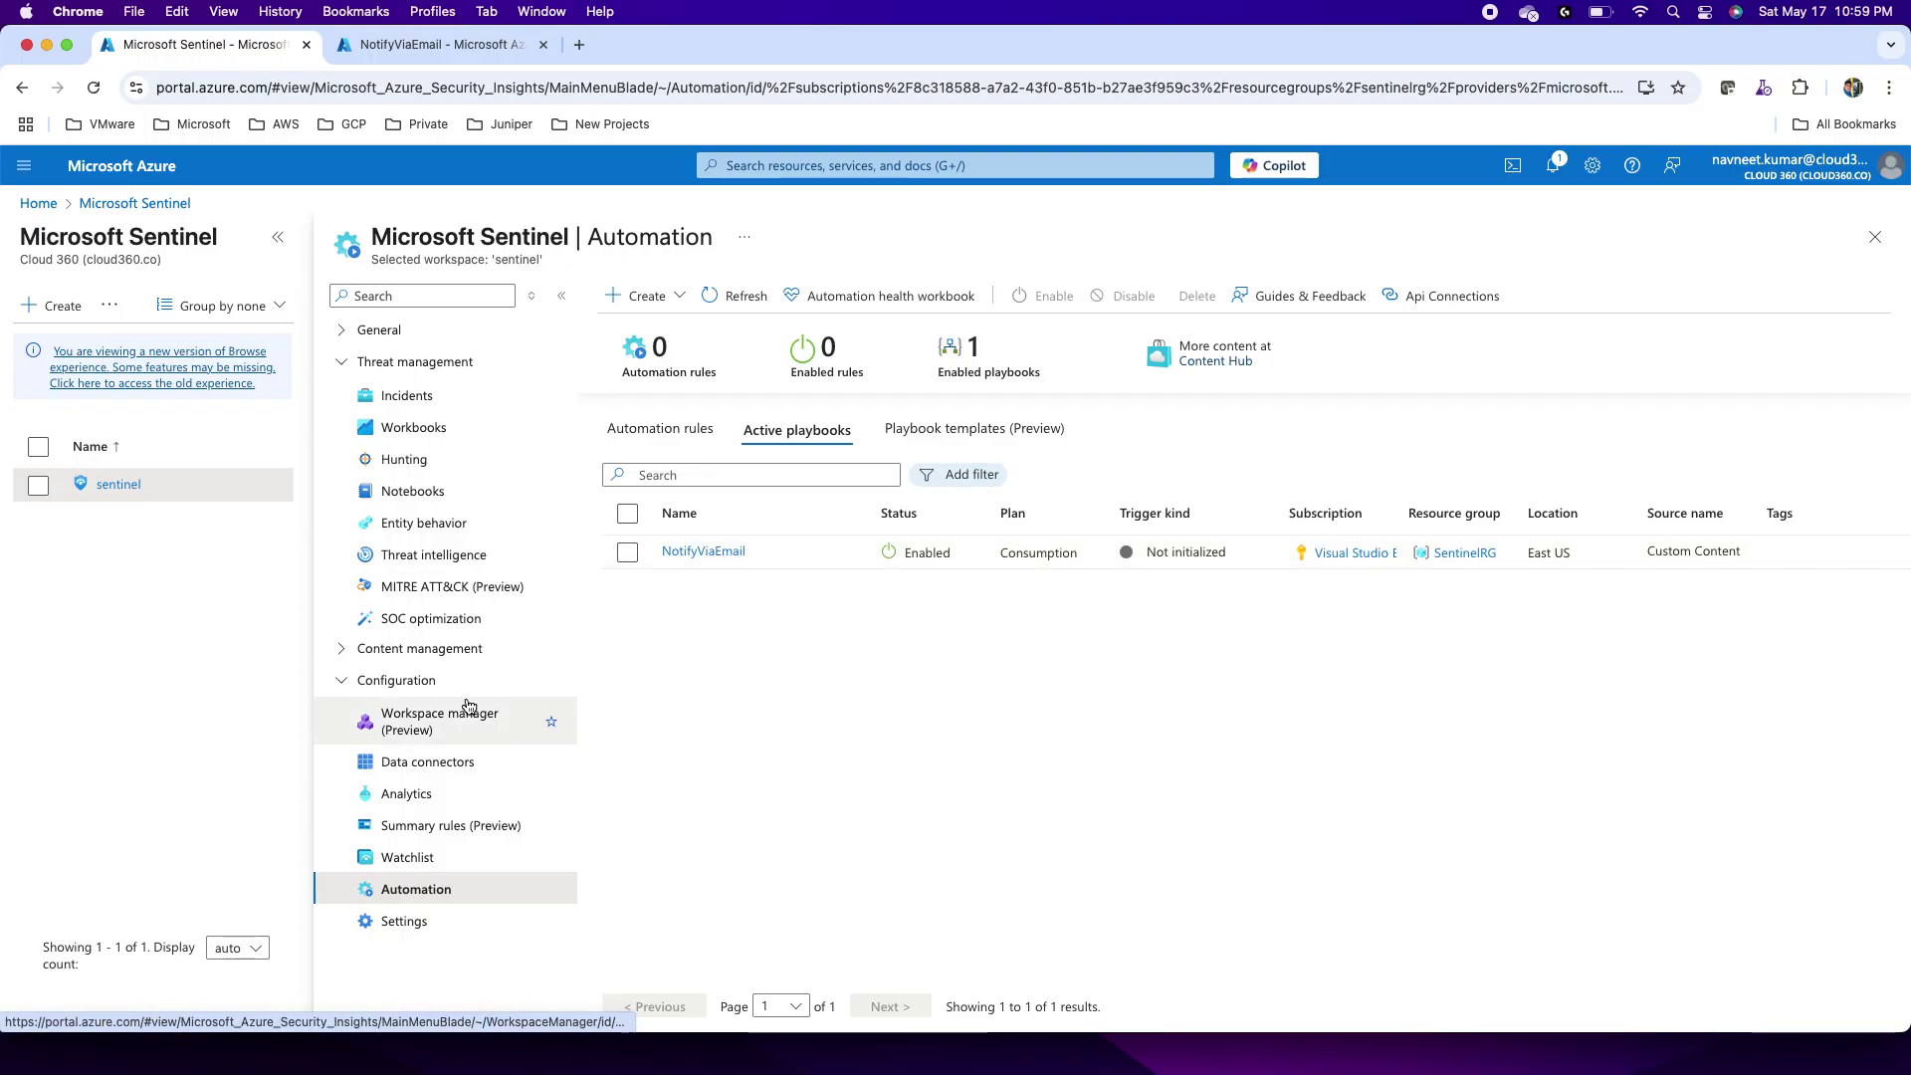
pyautogui.click(418, 796)
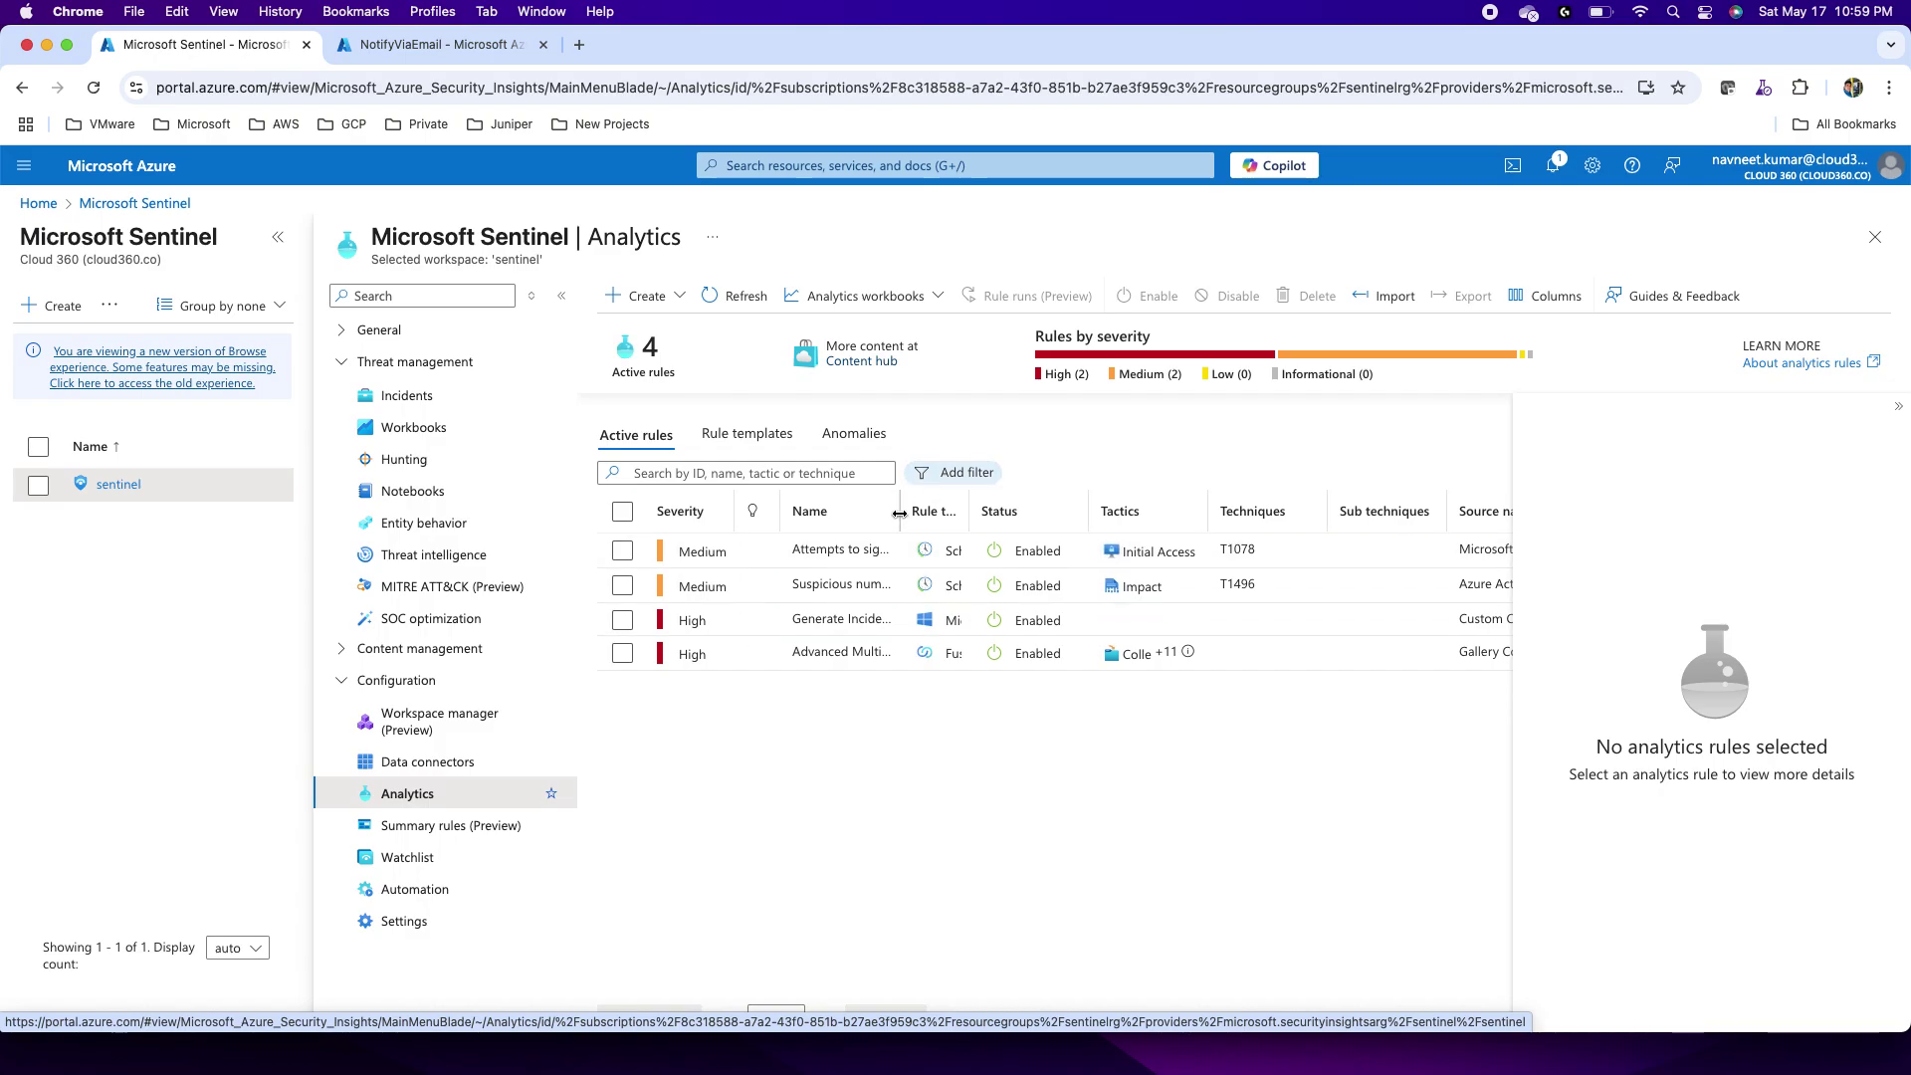
# Step: Edit the 'Attempts to sign in to disabled accounts' rule, check its 50057 query logic, and reach Incident settings
pyautogui.moveTo(924, 512); pyautogui.dragTo(1066, 554)
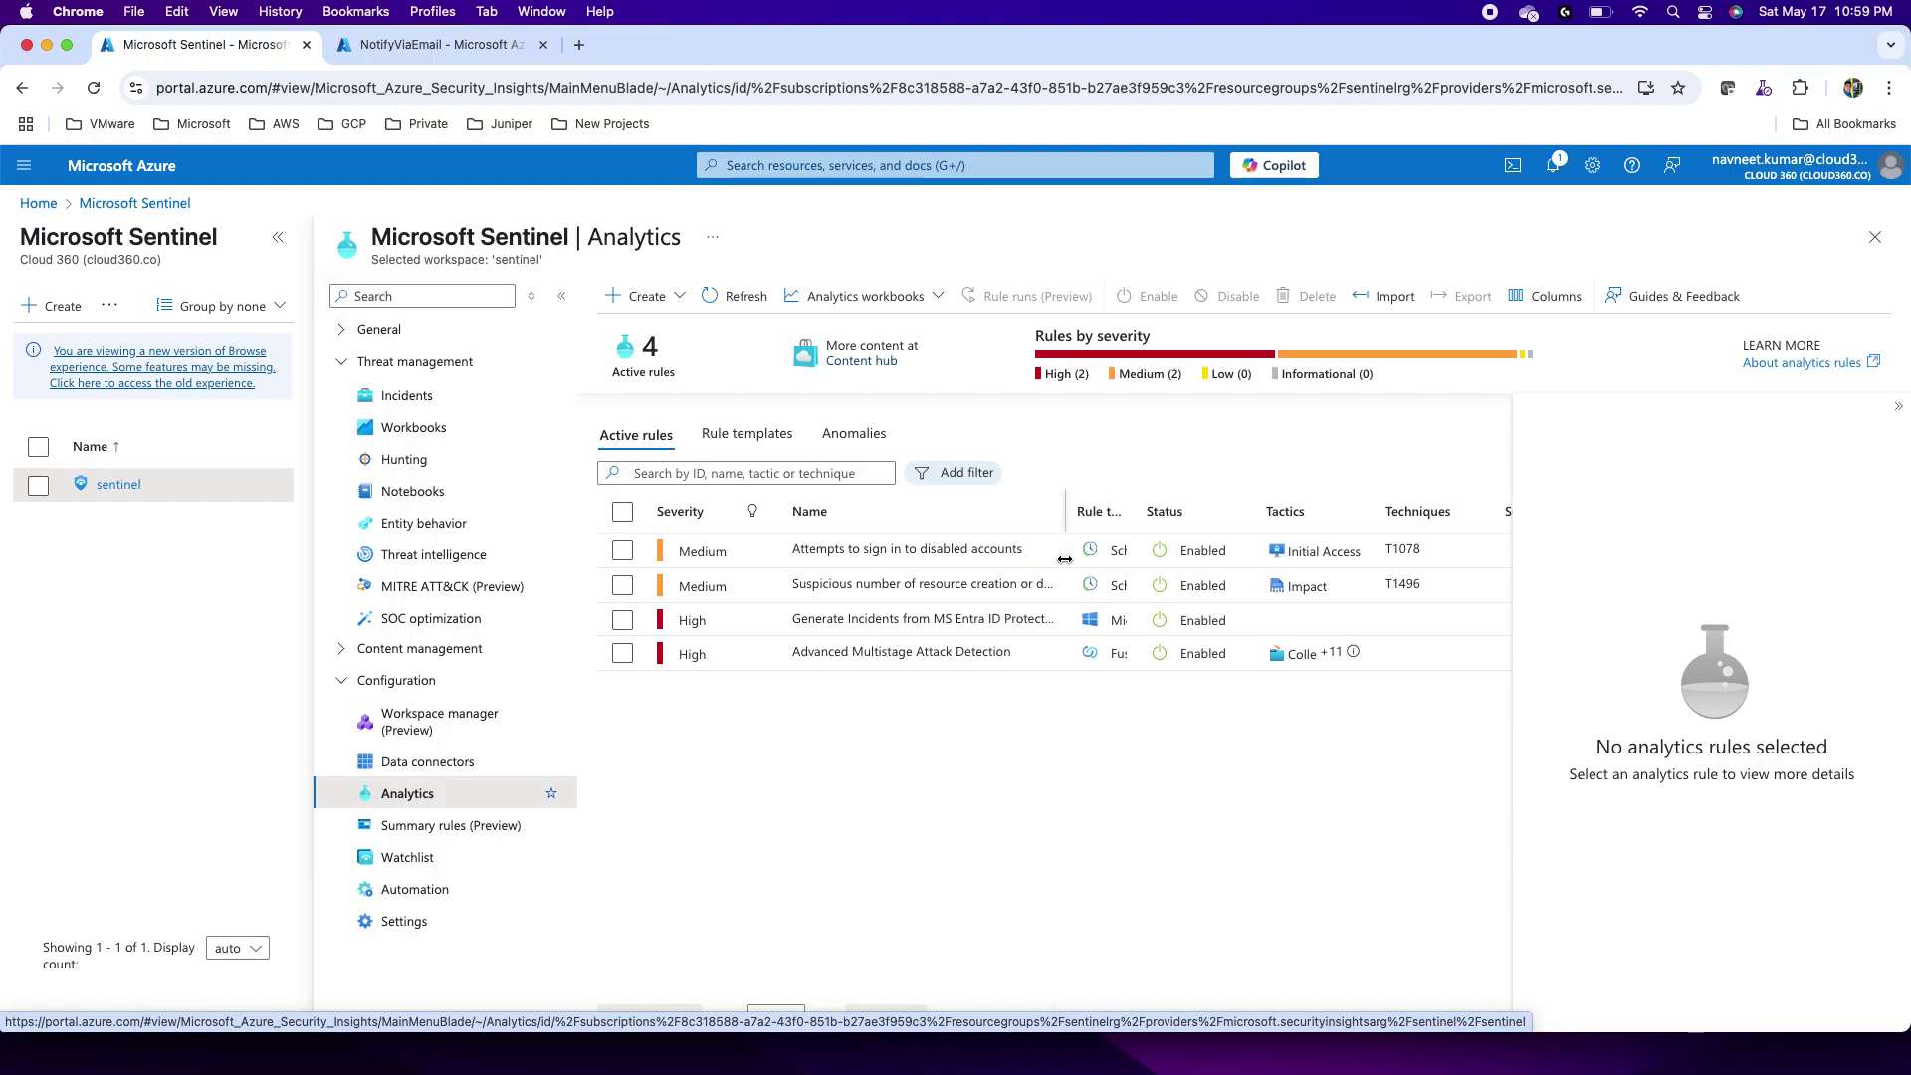
pyautogui.click(910, 550)
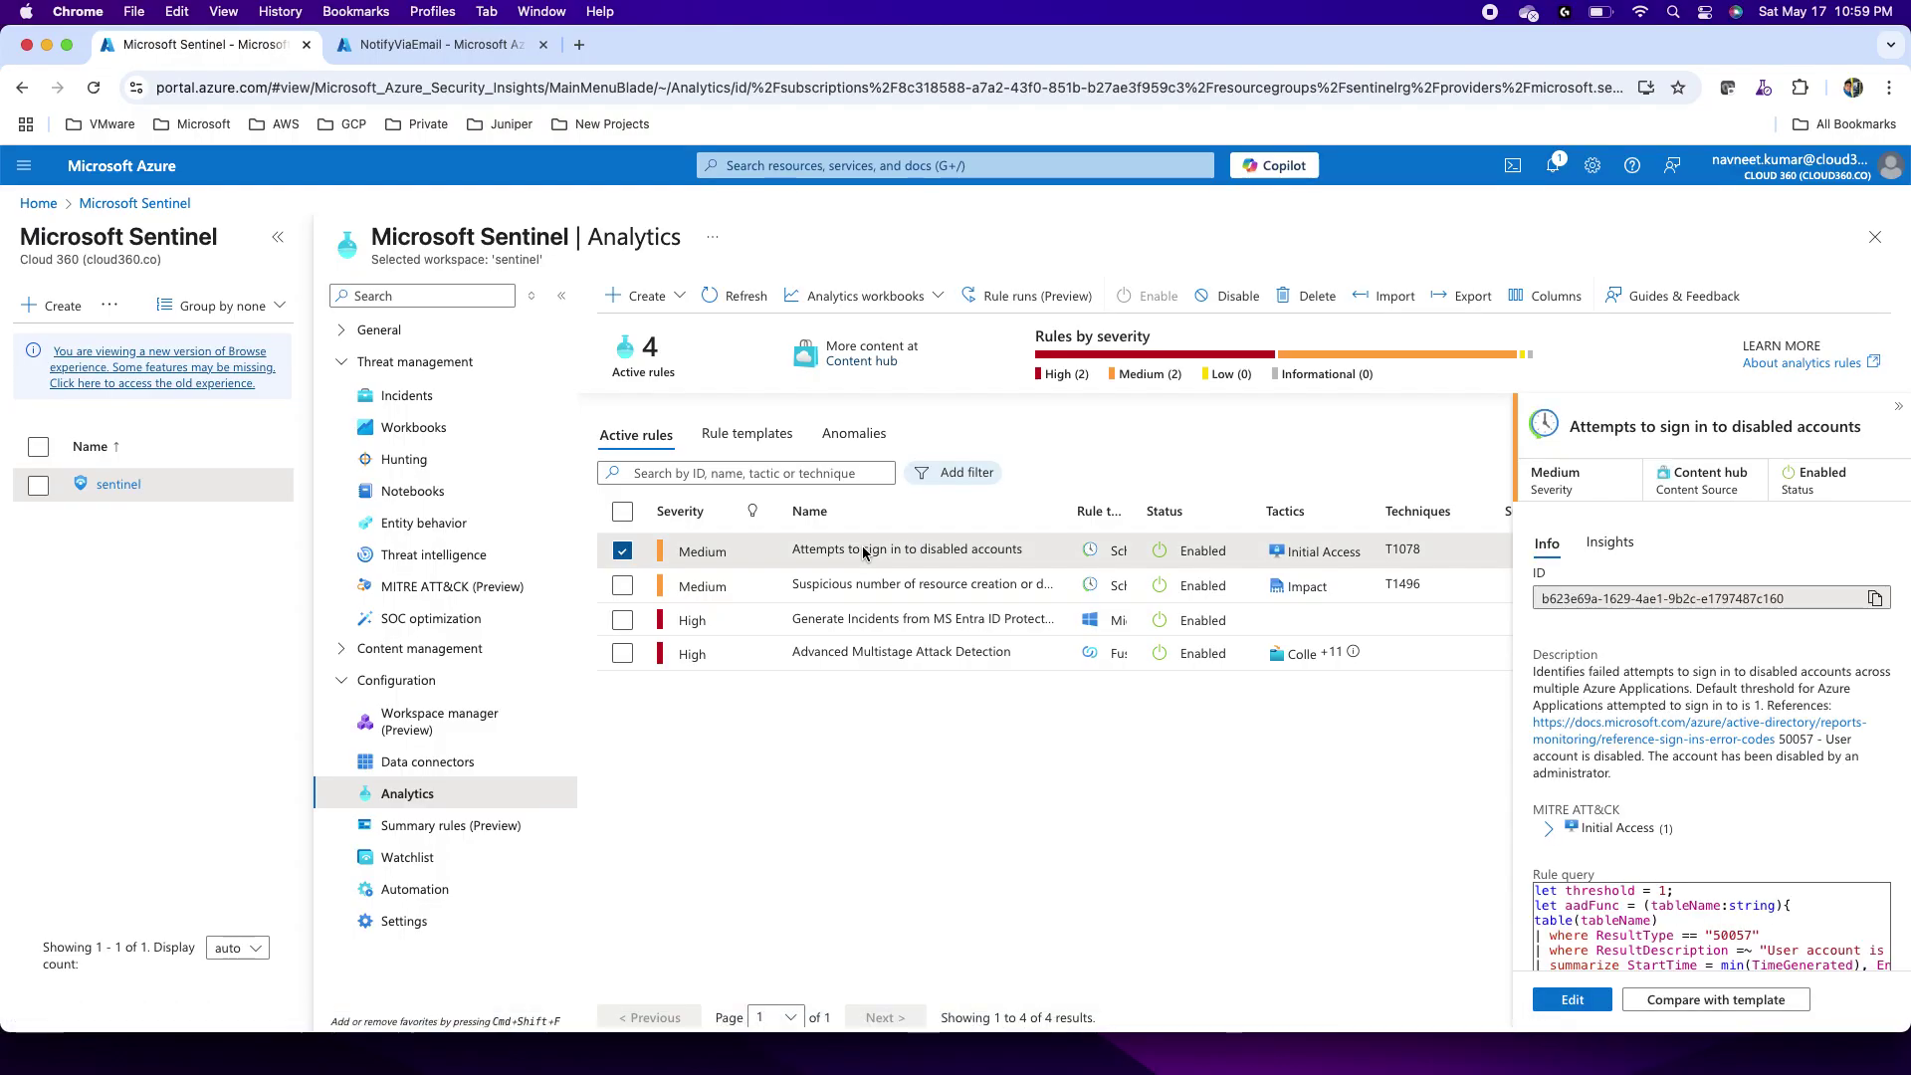
pyautogui.click(1572, 1003)
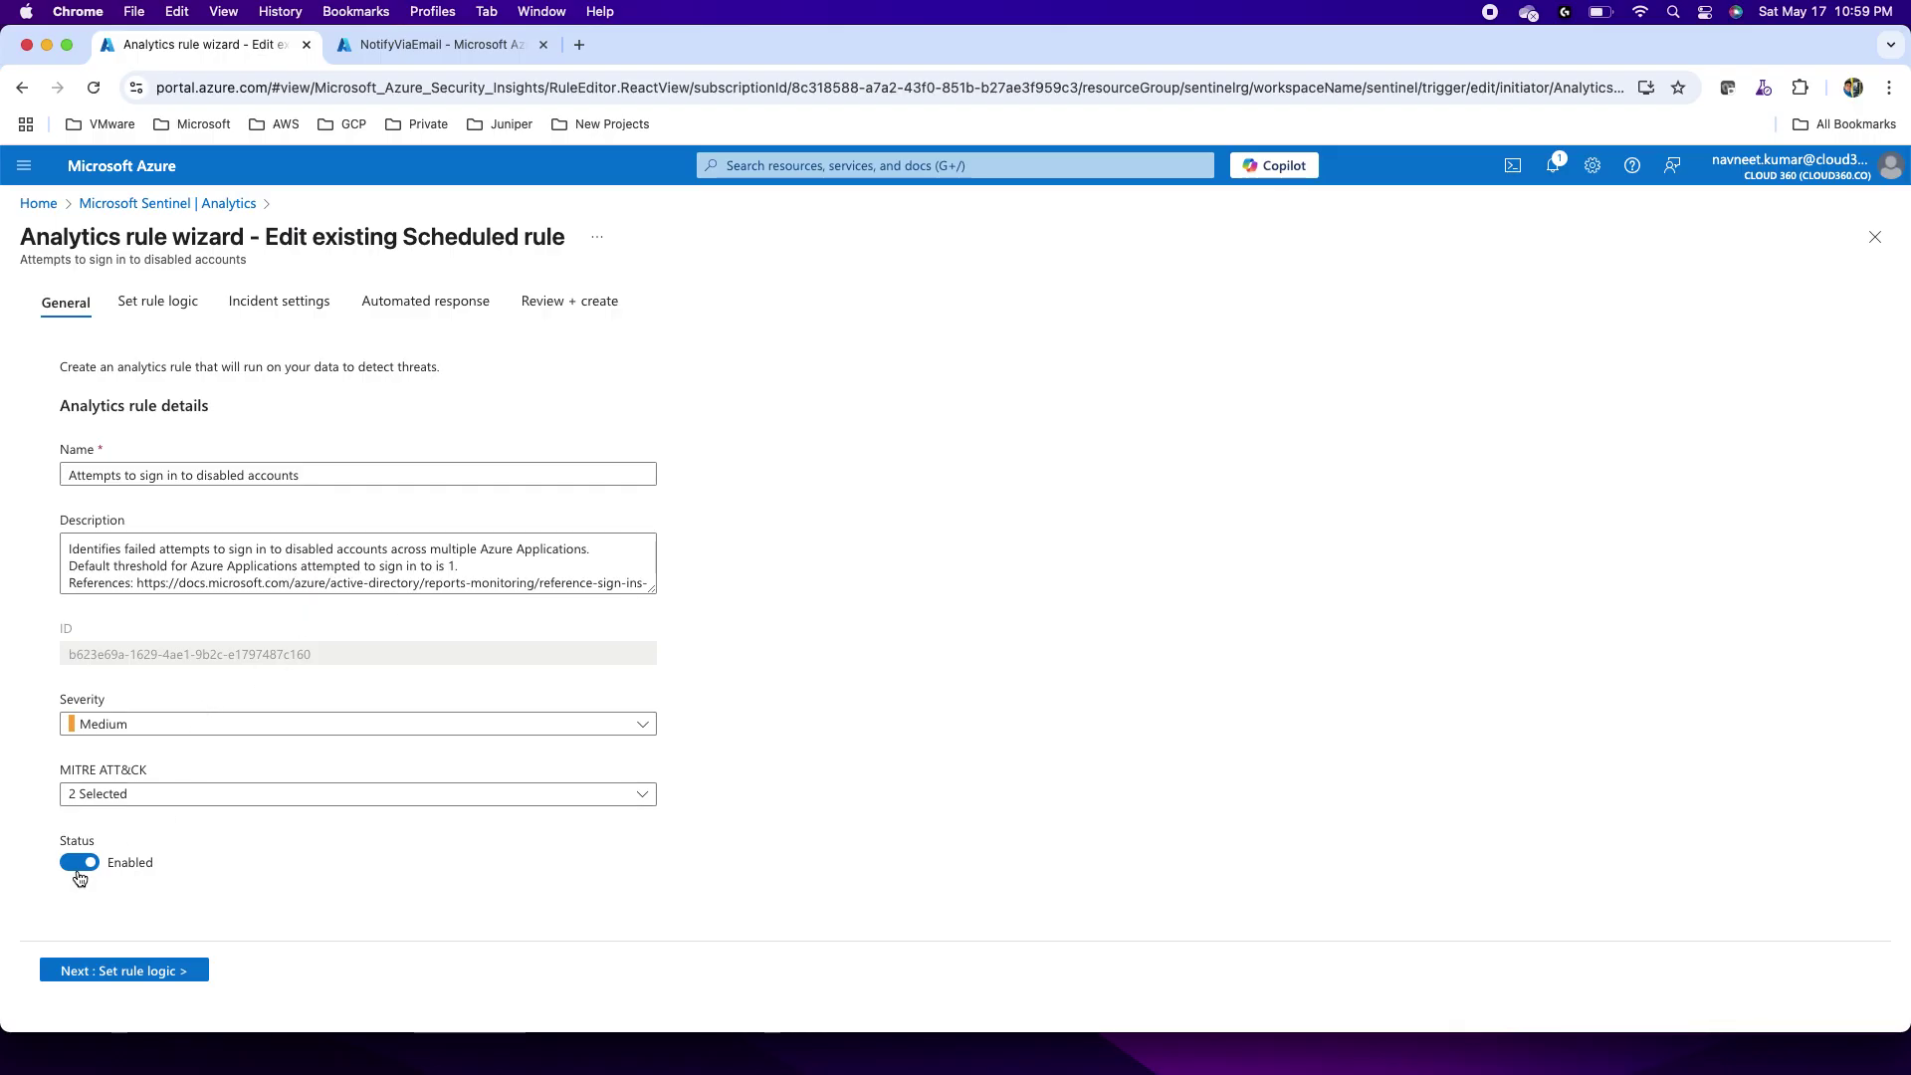
pyautogui.click(157, 300)
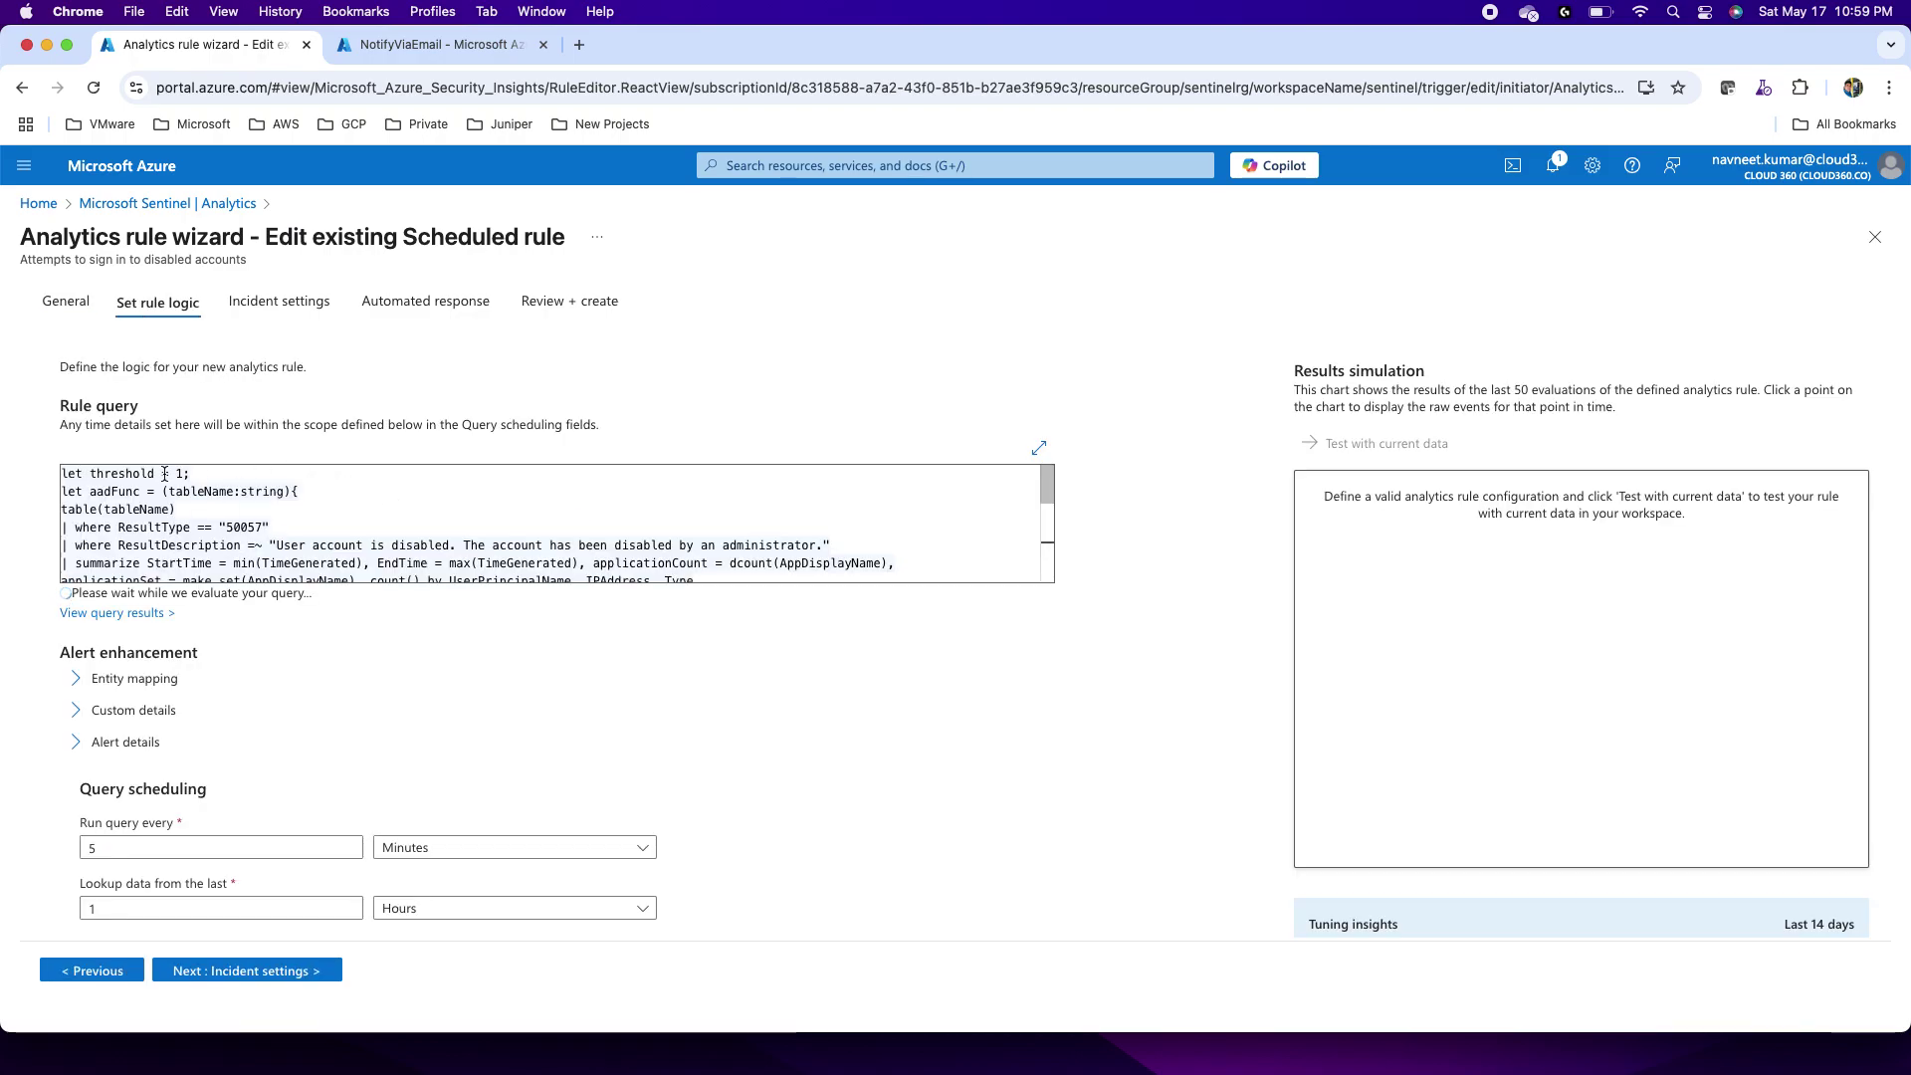
pyautogui.doubleClick(248, 526)
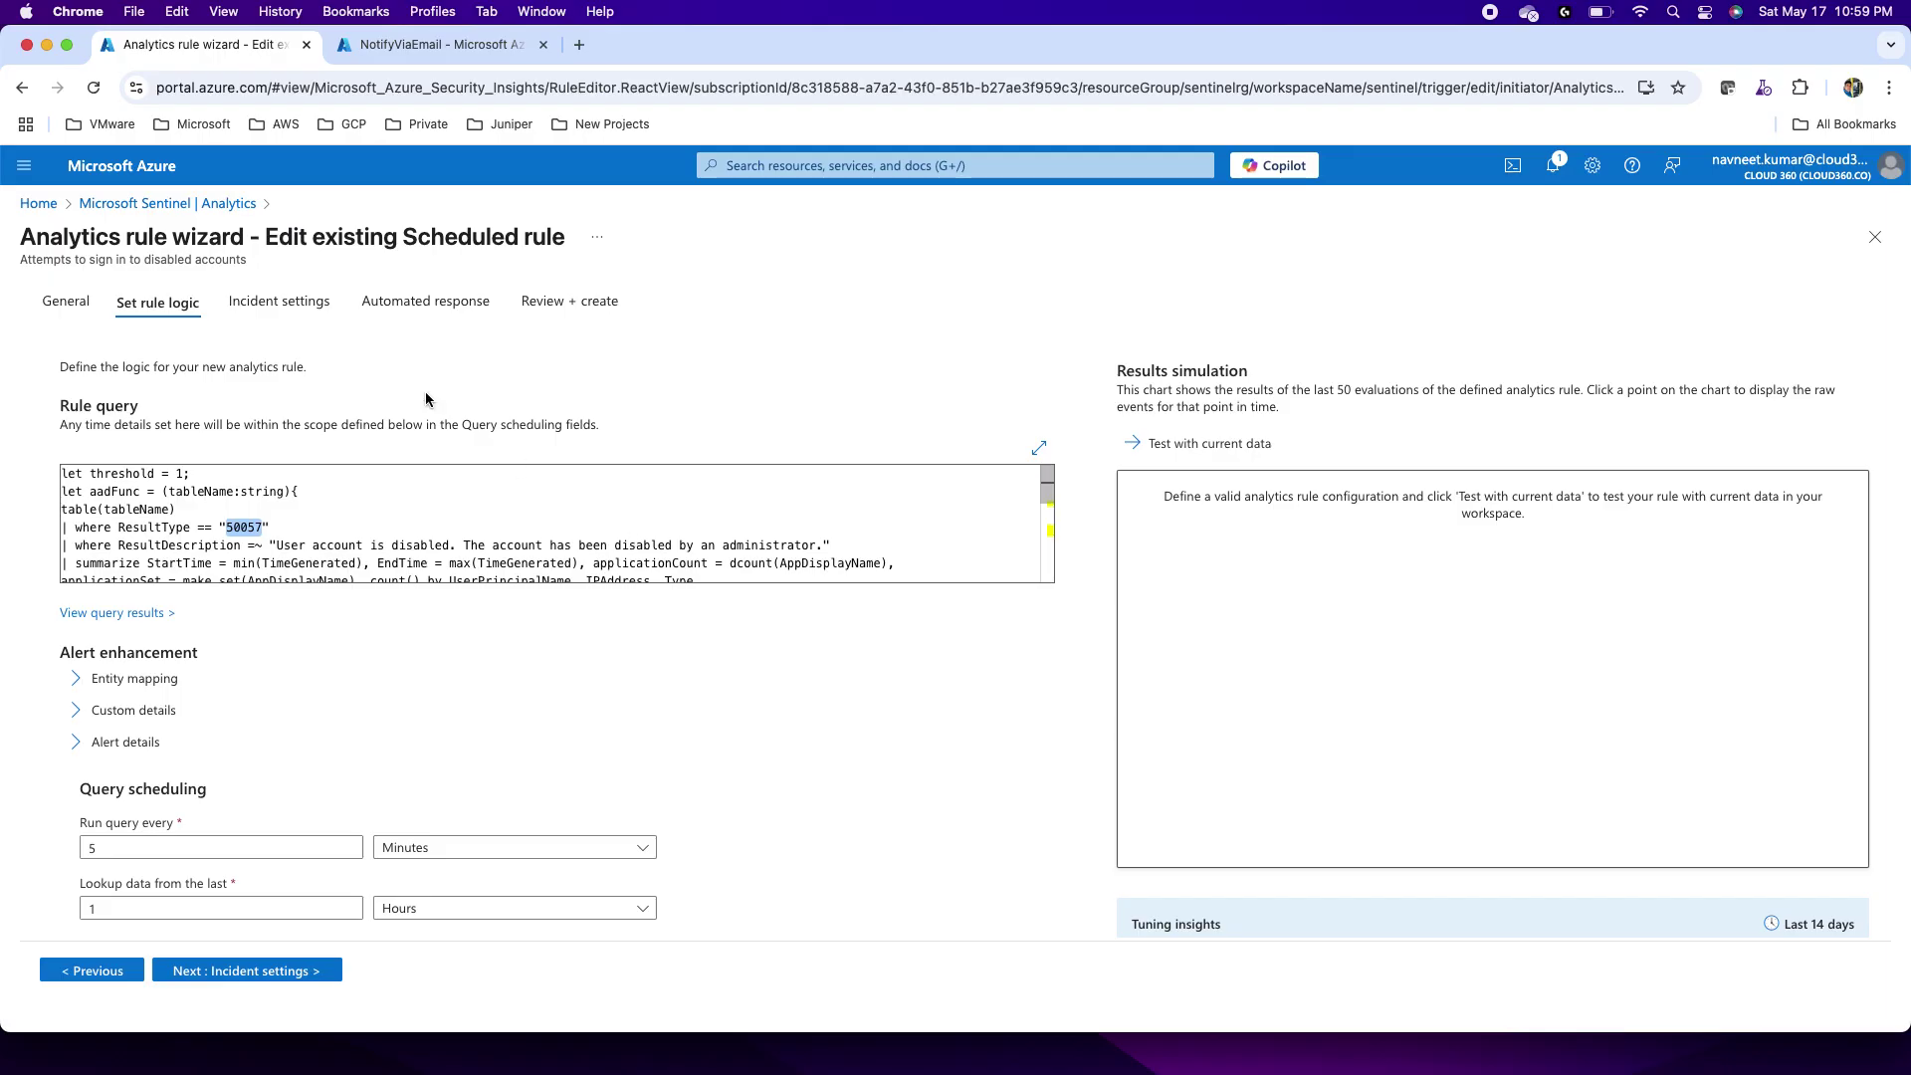
pyautogui.click(279, 301)
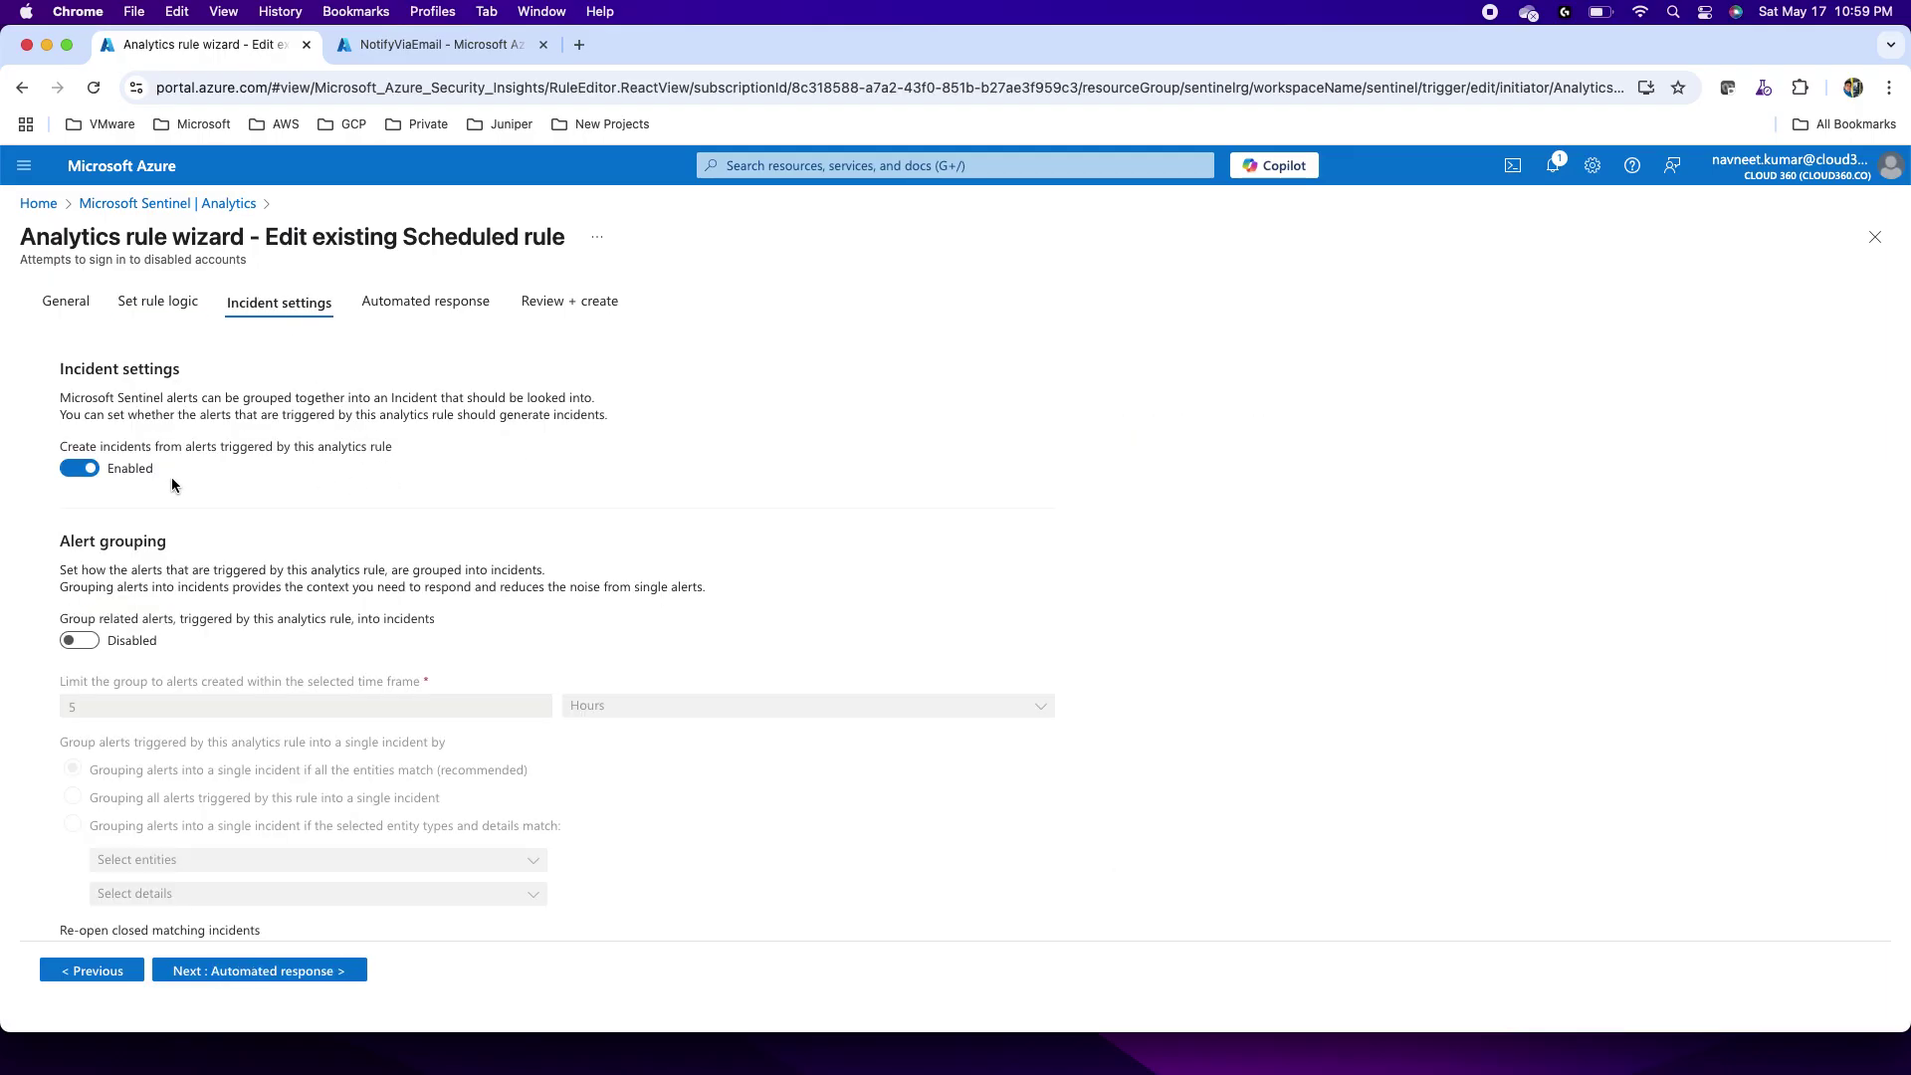
# Step: Under Automated response, start a new automation rule named 'Email Notification'
pyautogui.click(442, 300)
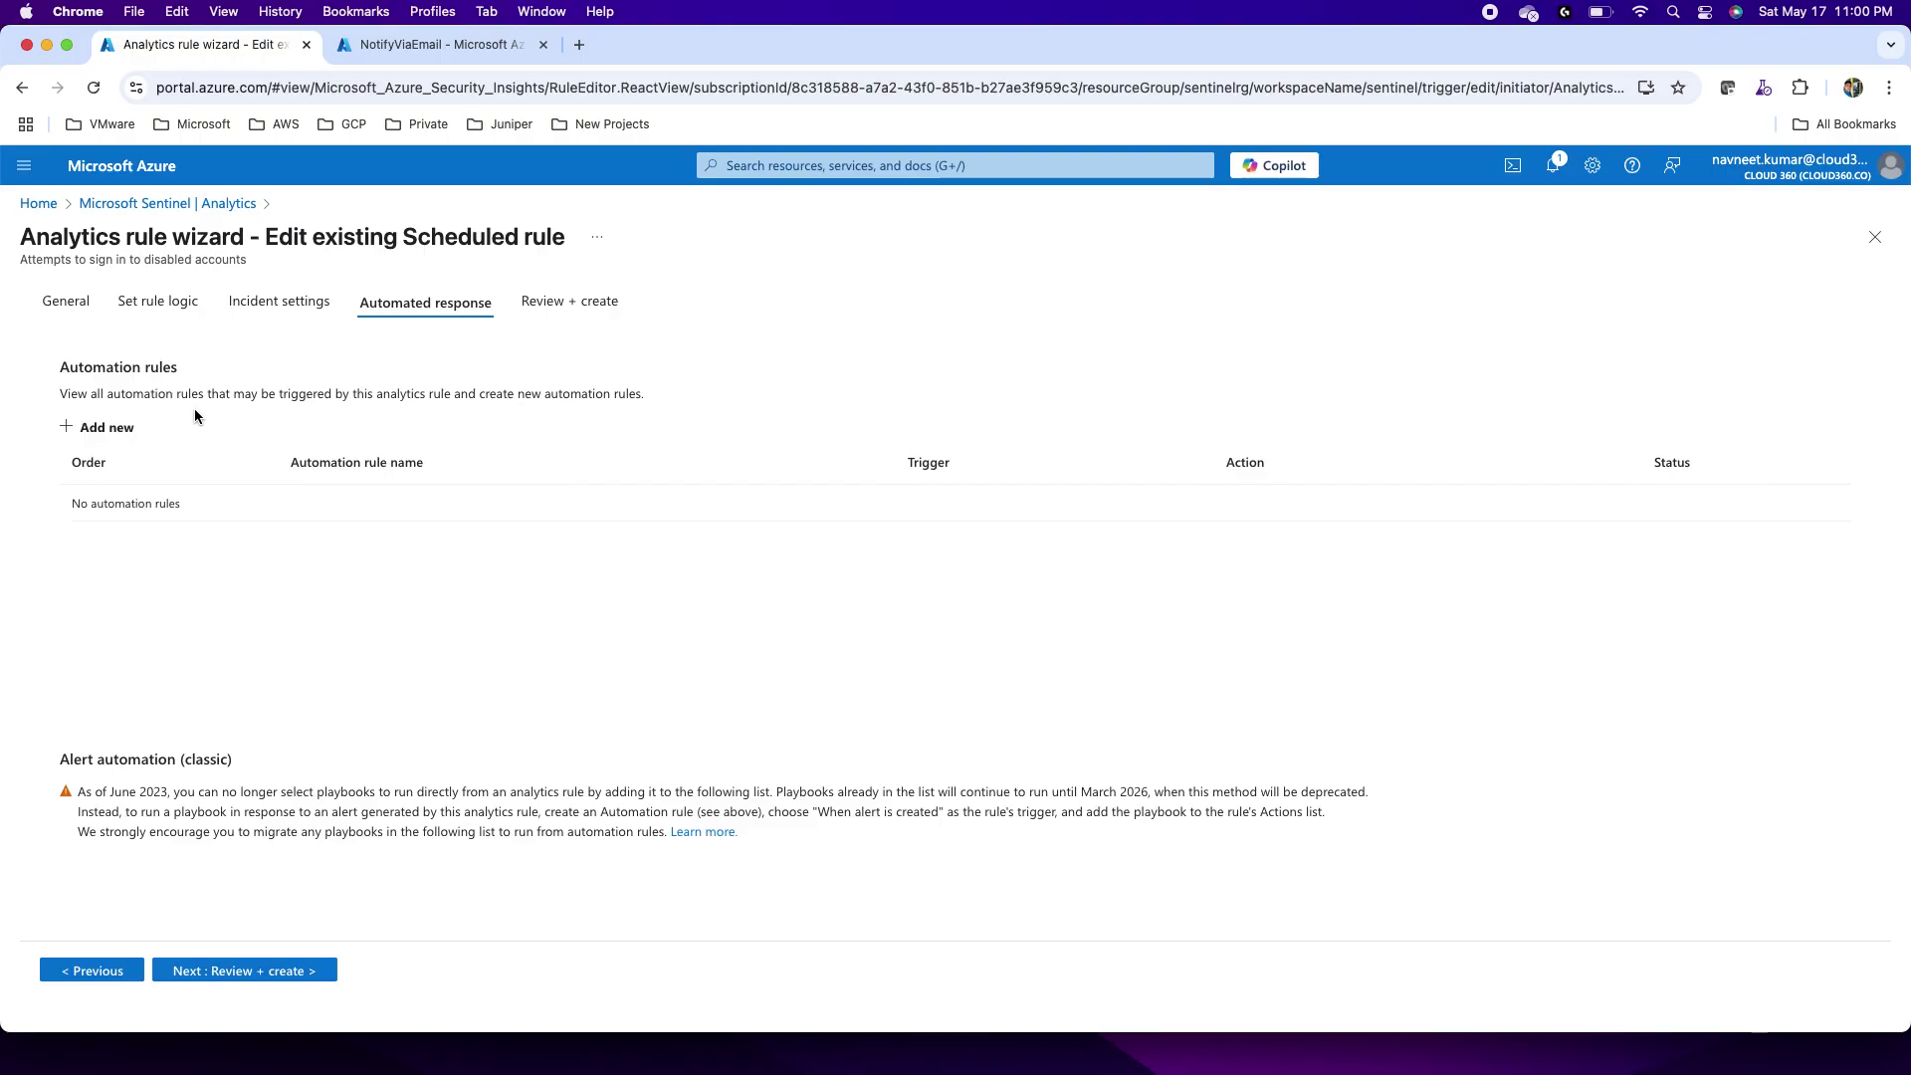
pyautogui.click(86, 428)
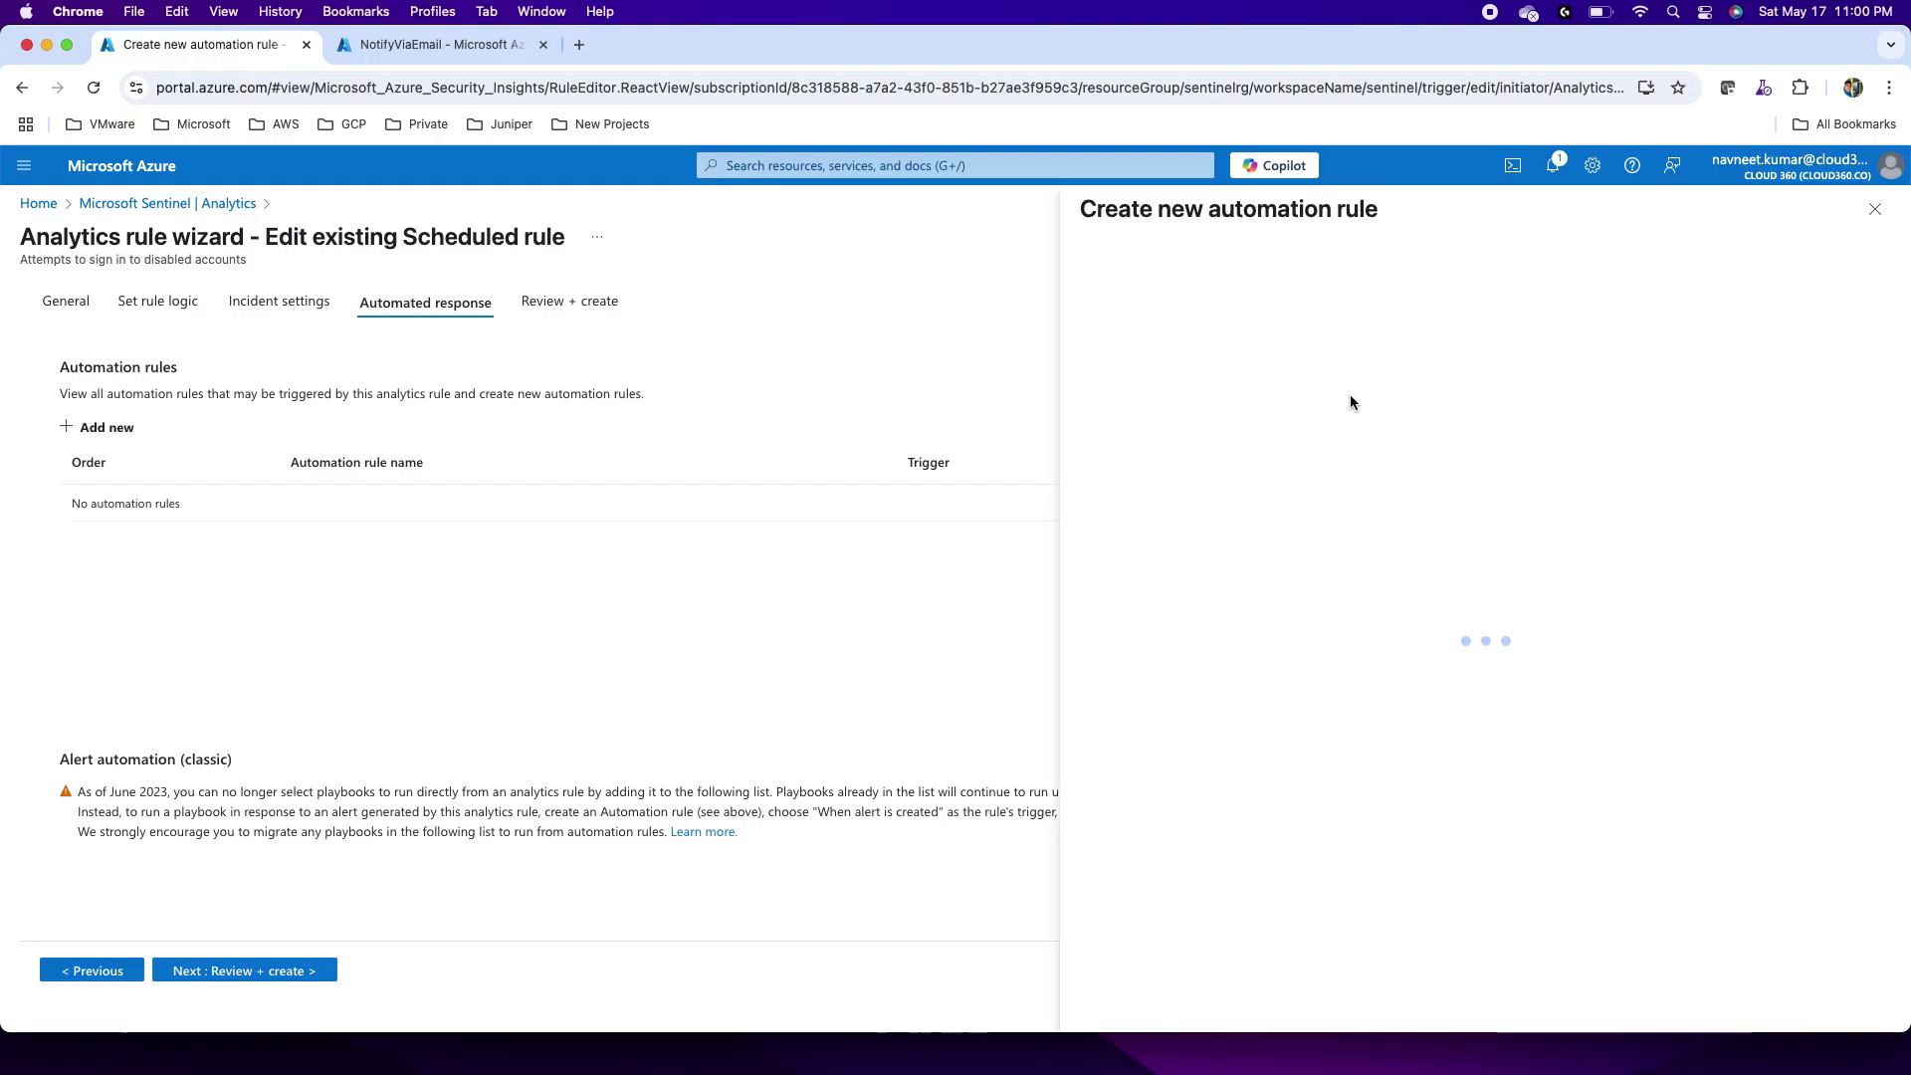
pyautogui.click(1112, 306)
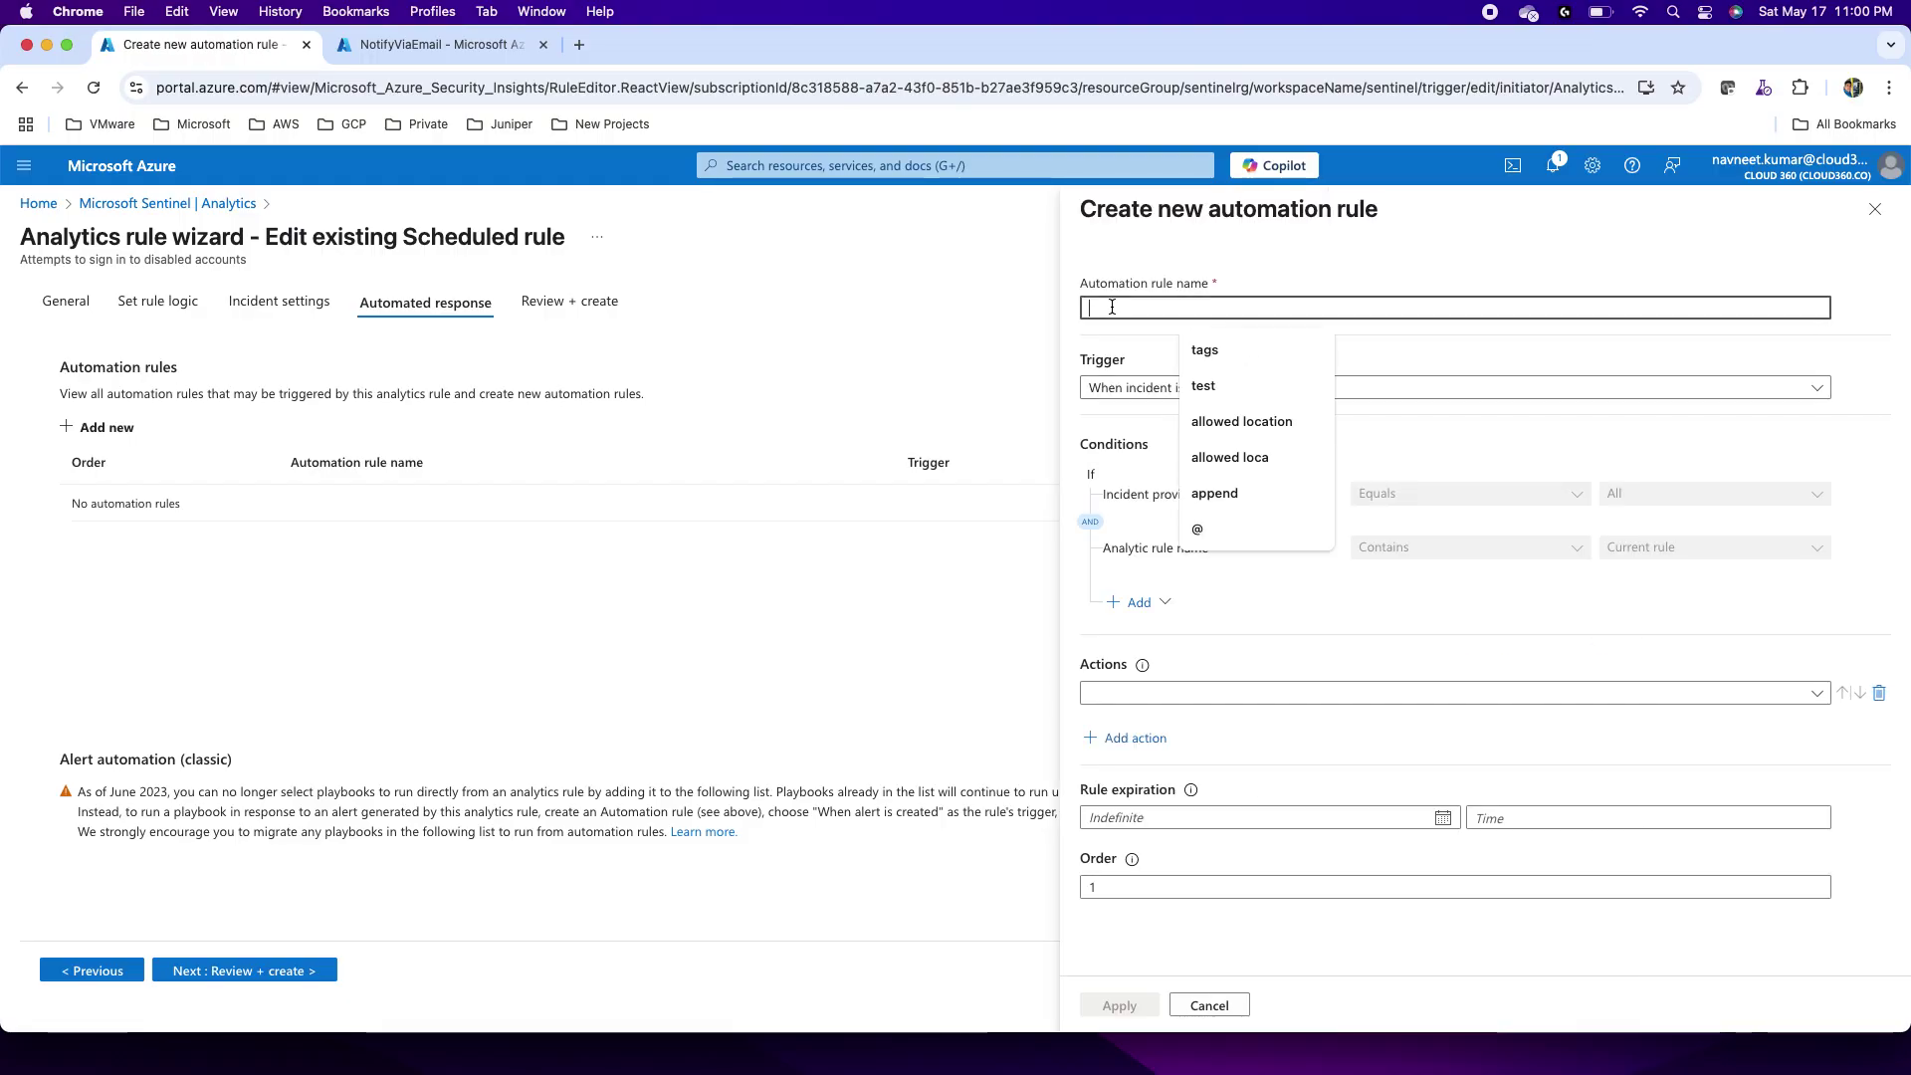
pyautogui.write('Email')
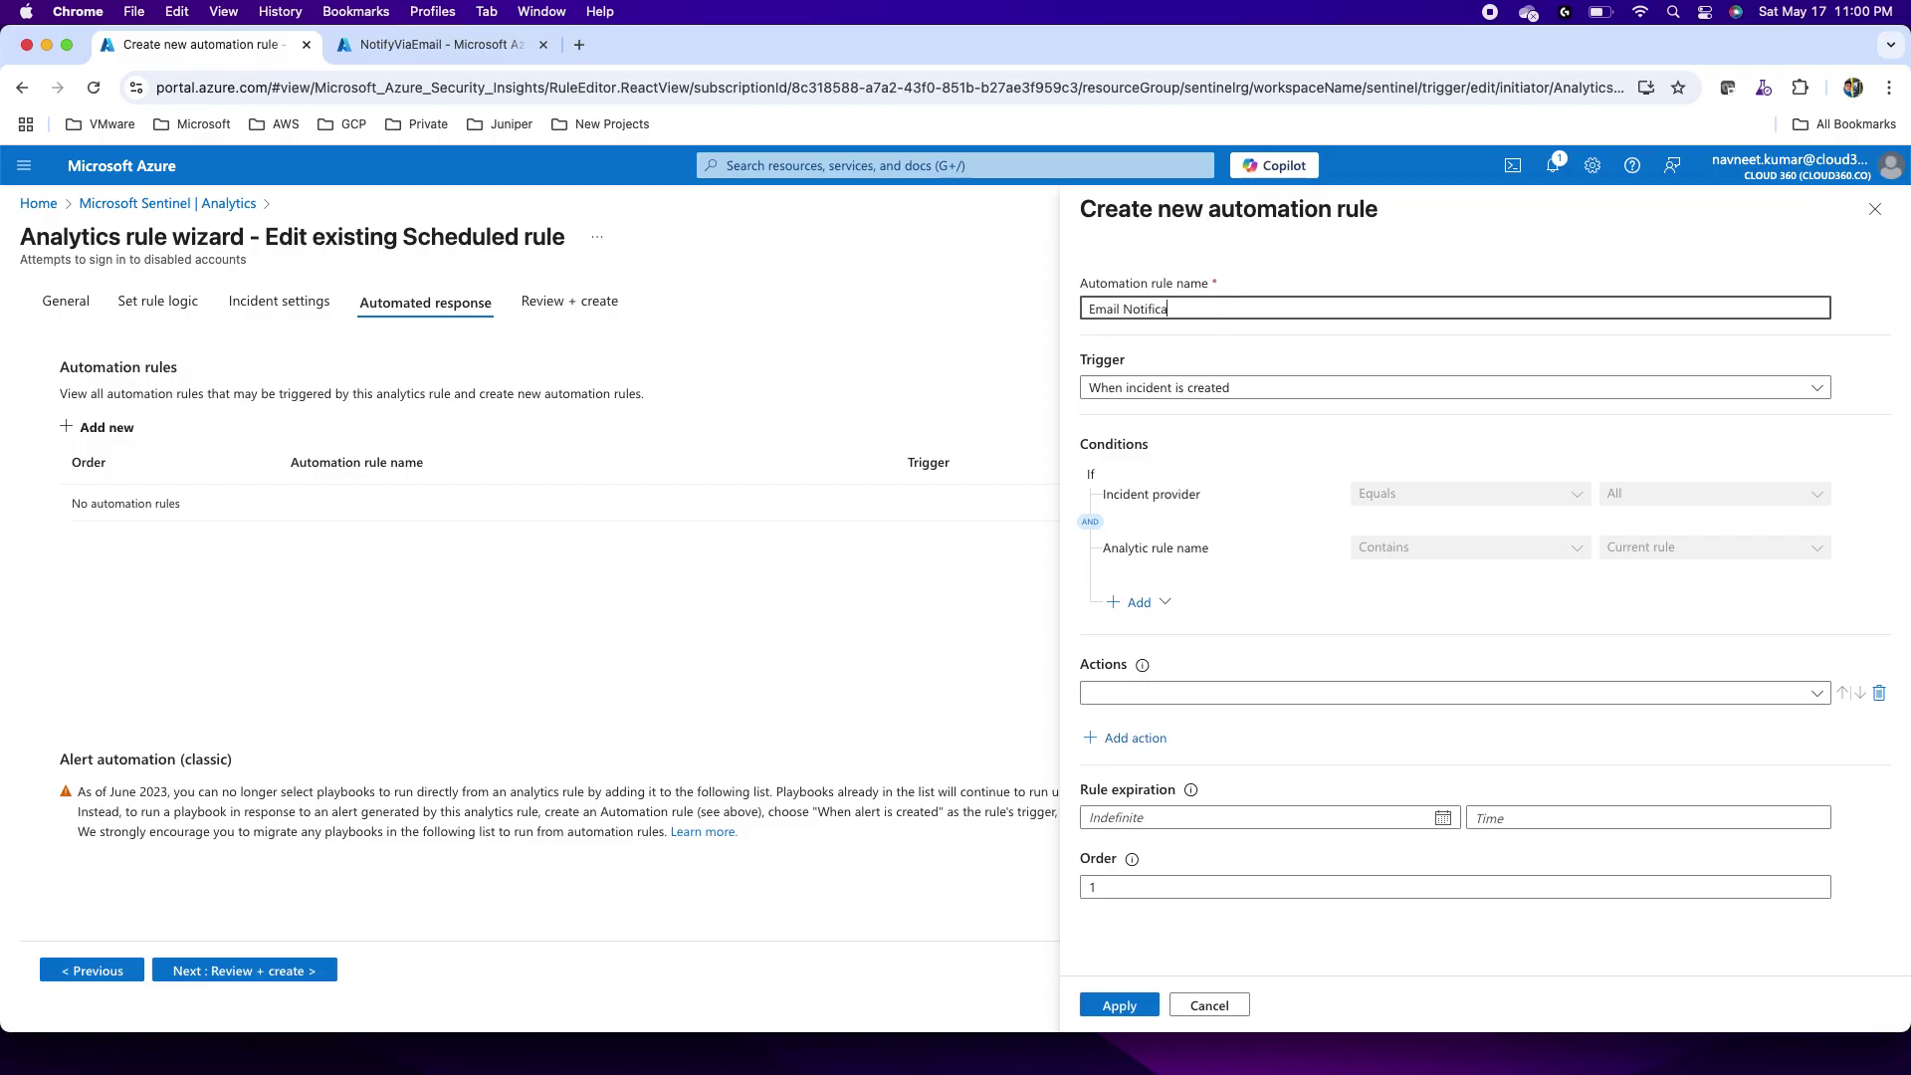
pyautogui.write('Notification')
# Step: Set an alert-created trigger and a Run playbook action, then open playbook permissions
pyautogui.click(1225, 395)
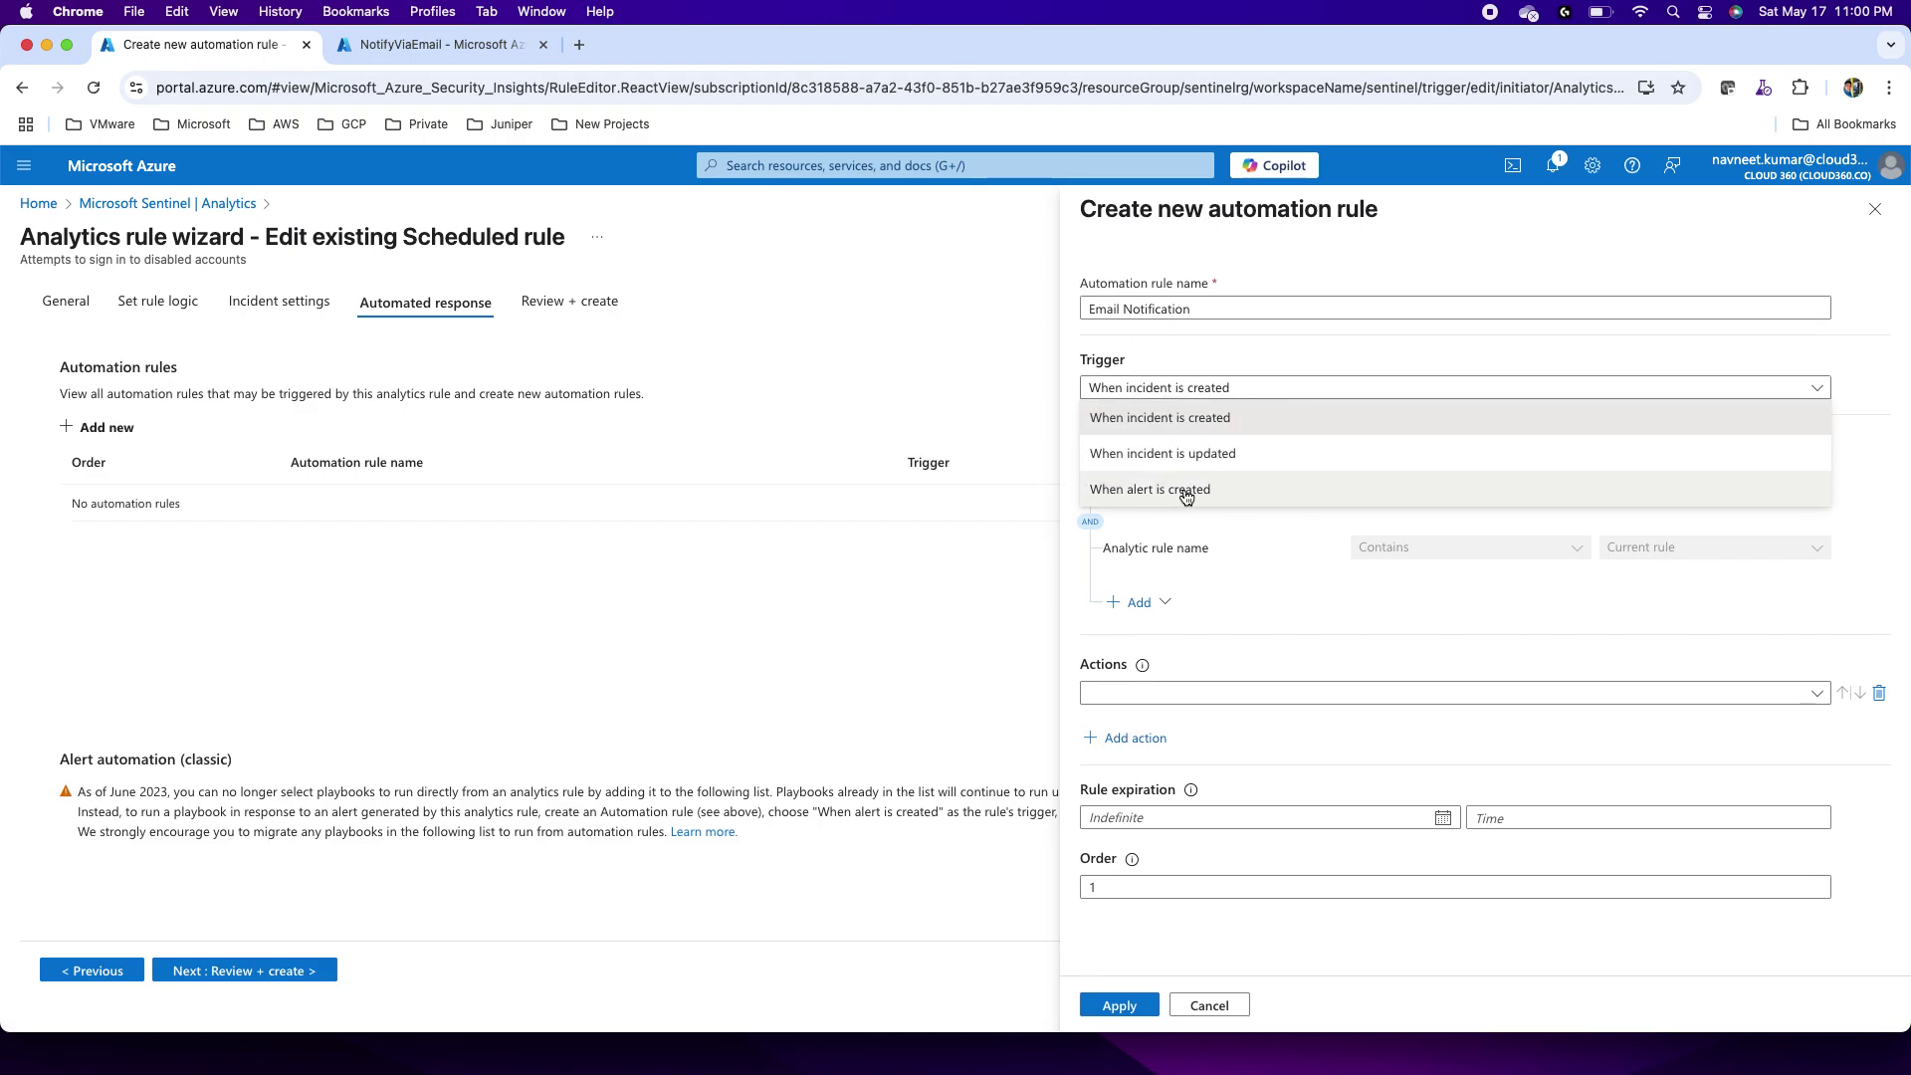
pyautogui.click(1175, 423)
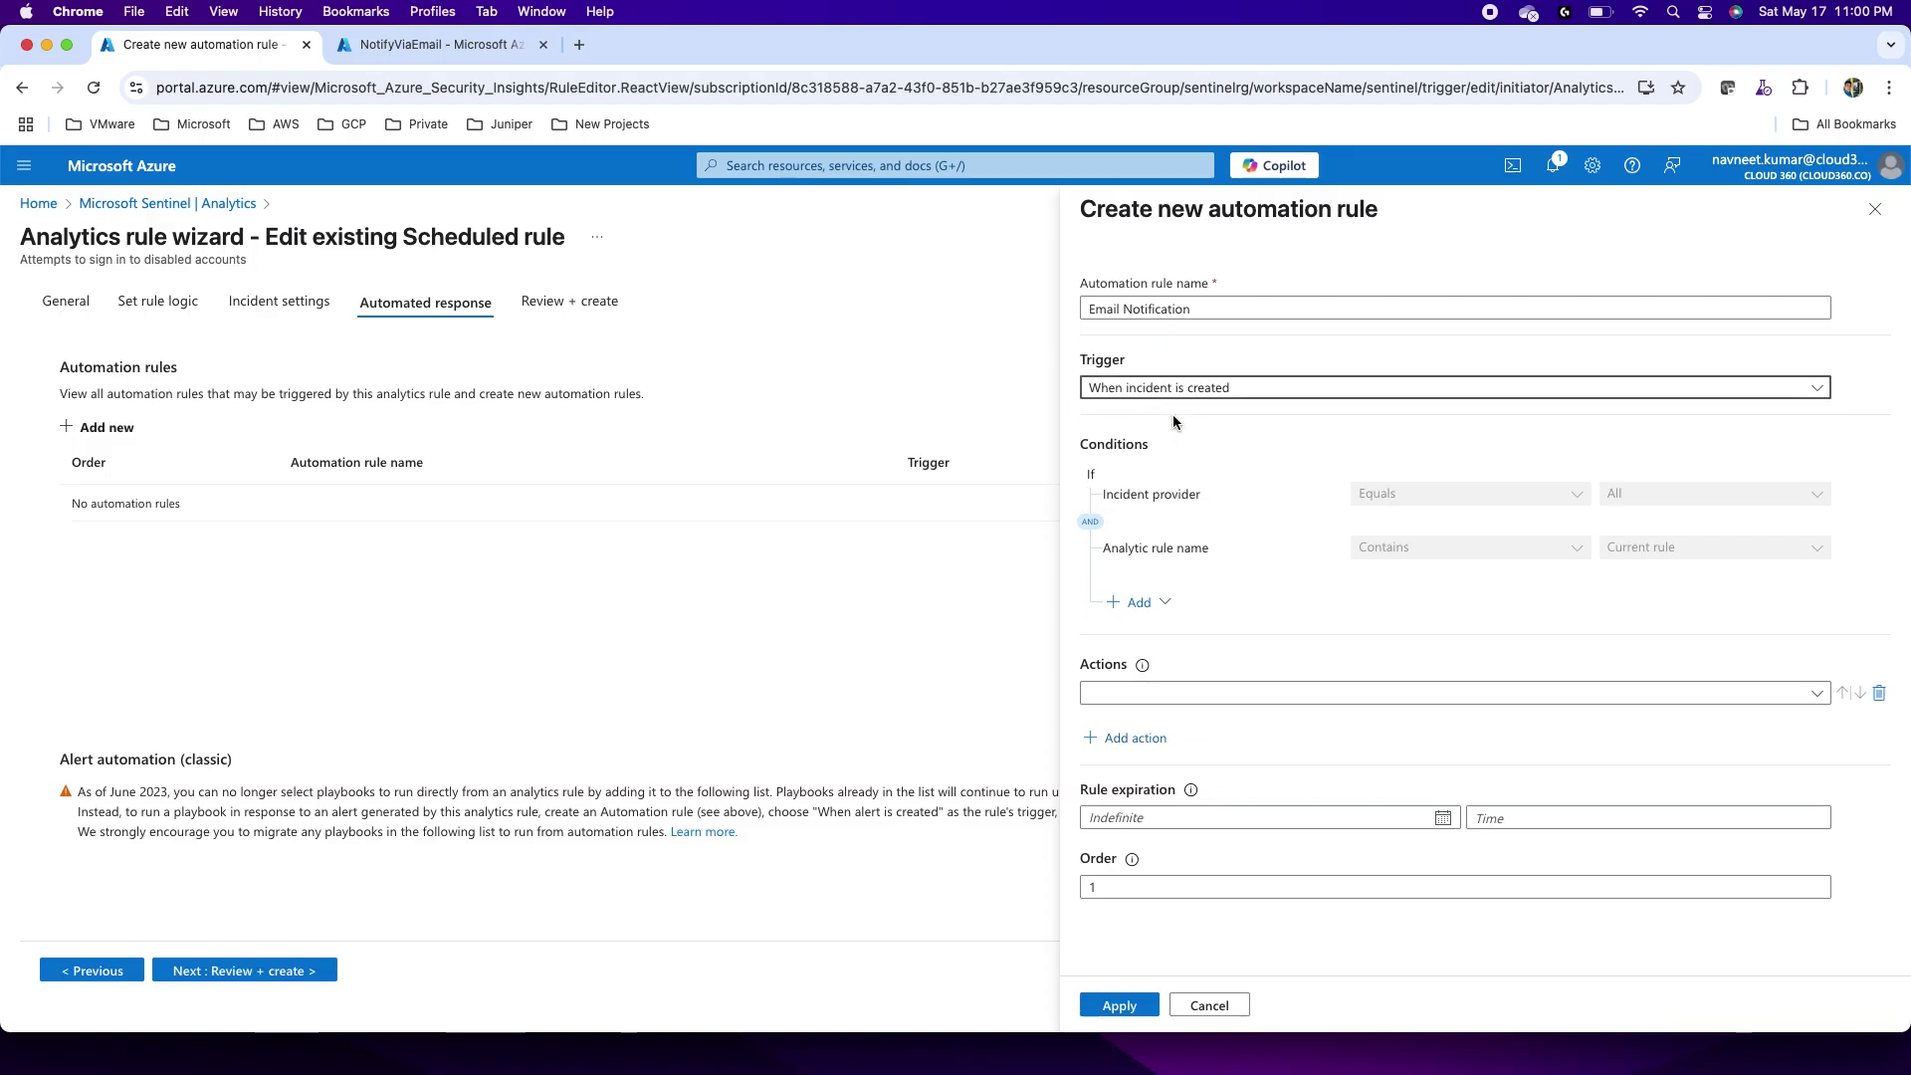
pyautogui.click(1160, 694)
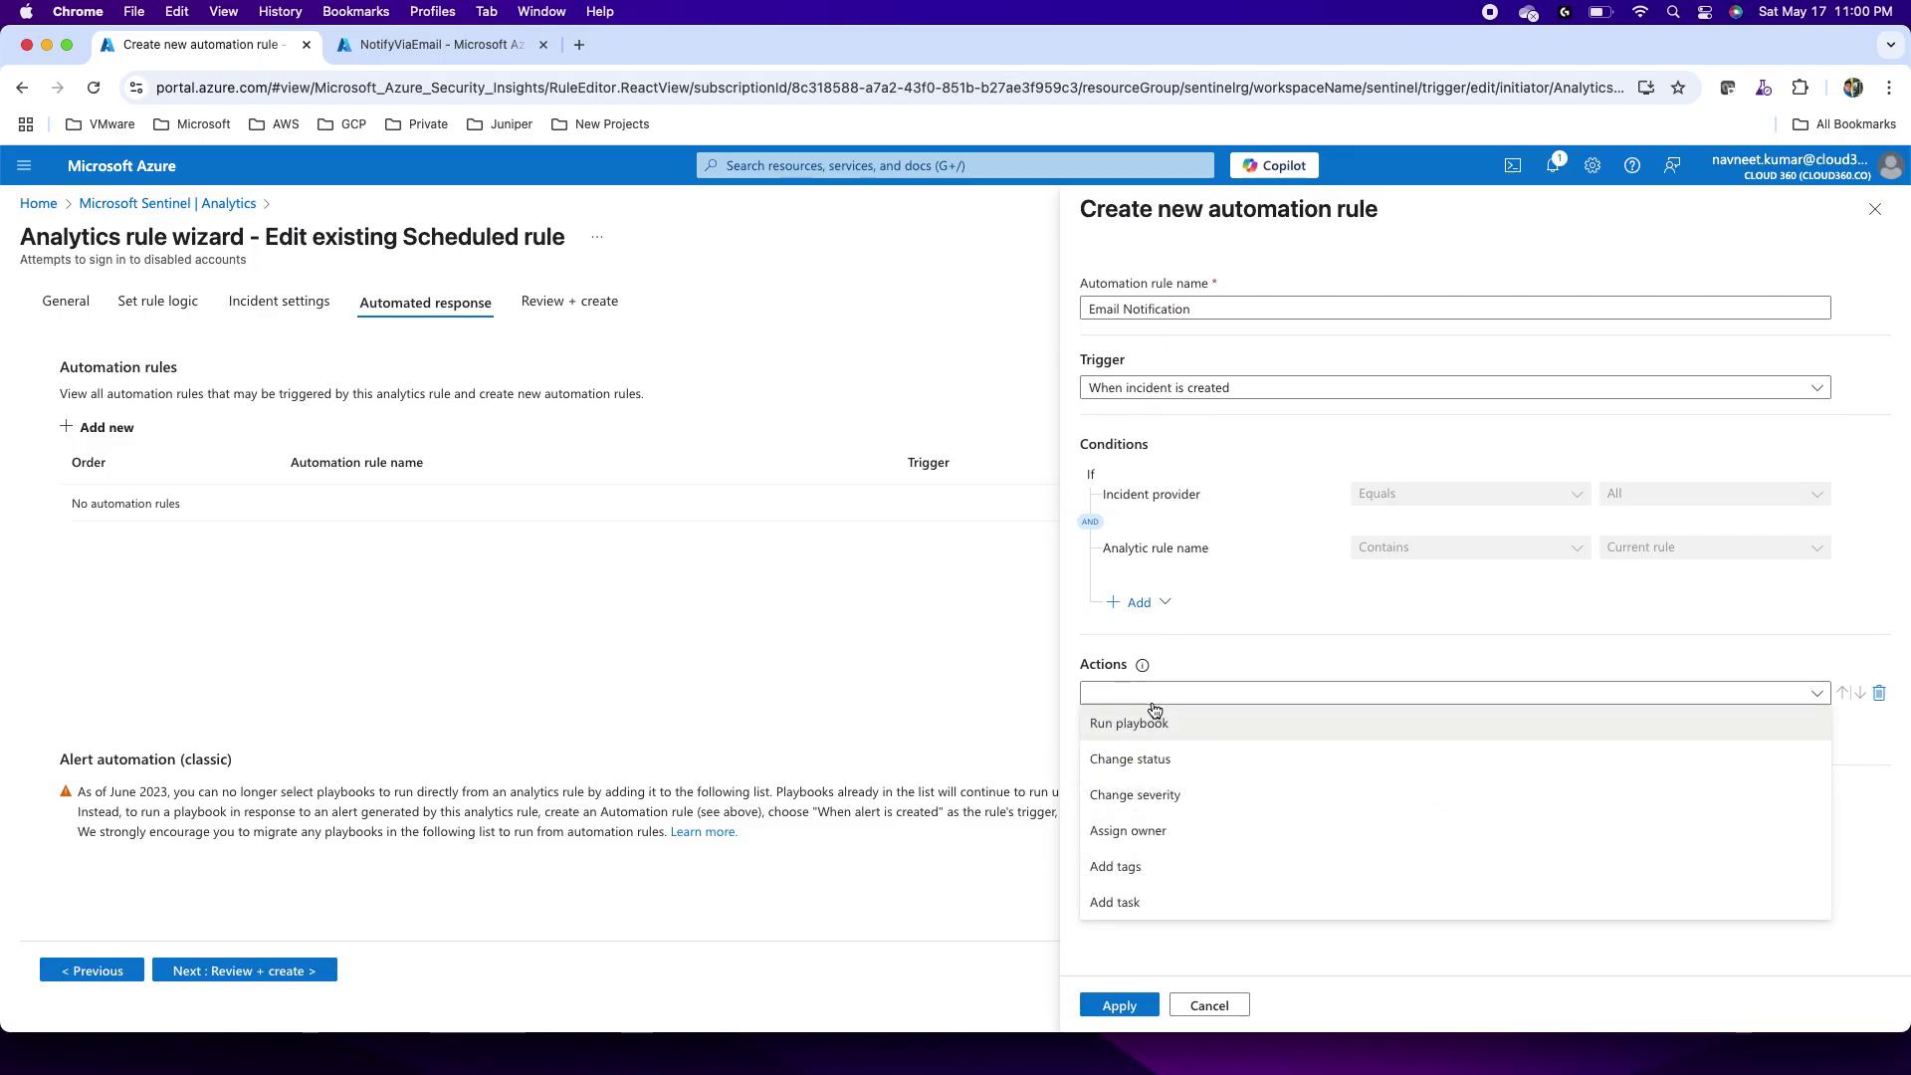
pyautogui.click(1116, 736)
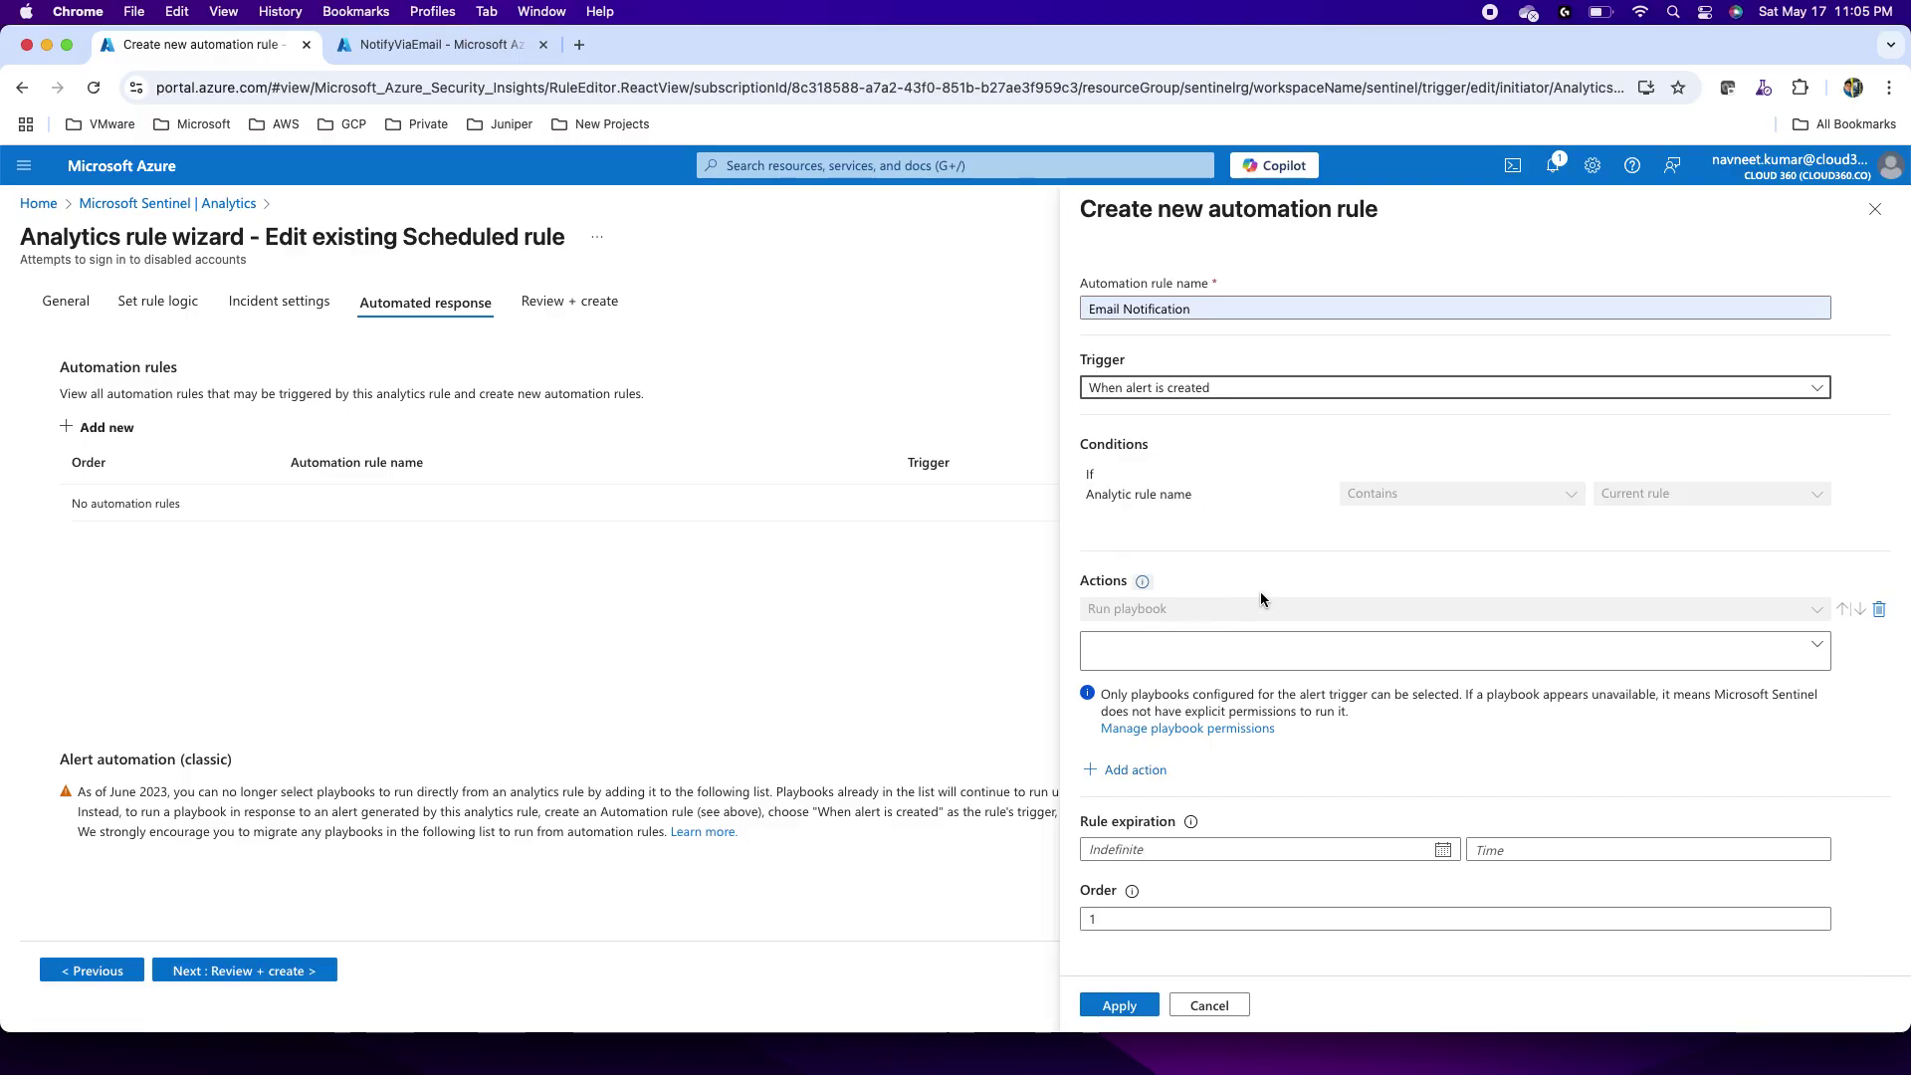
pyautogui.click(1425, 649)
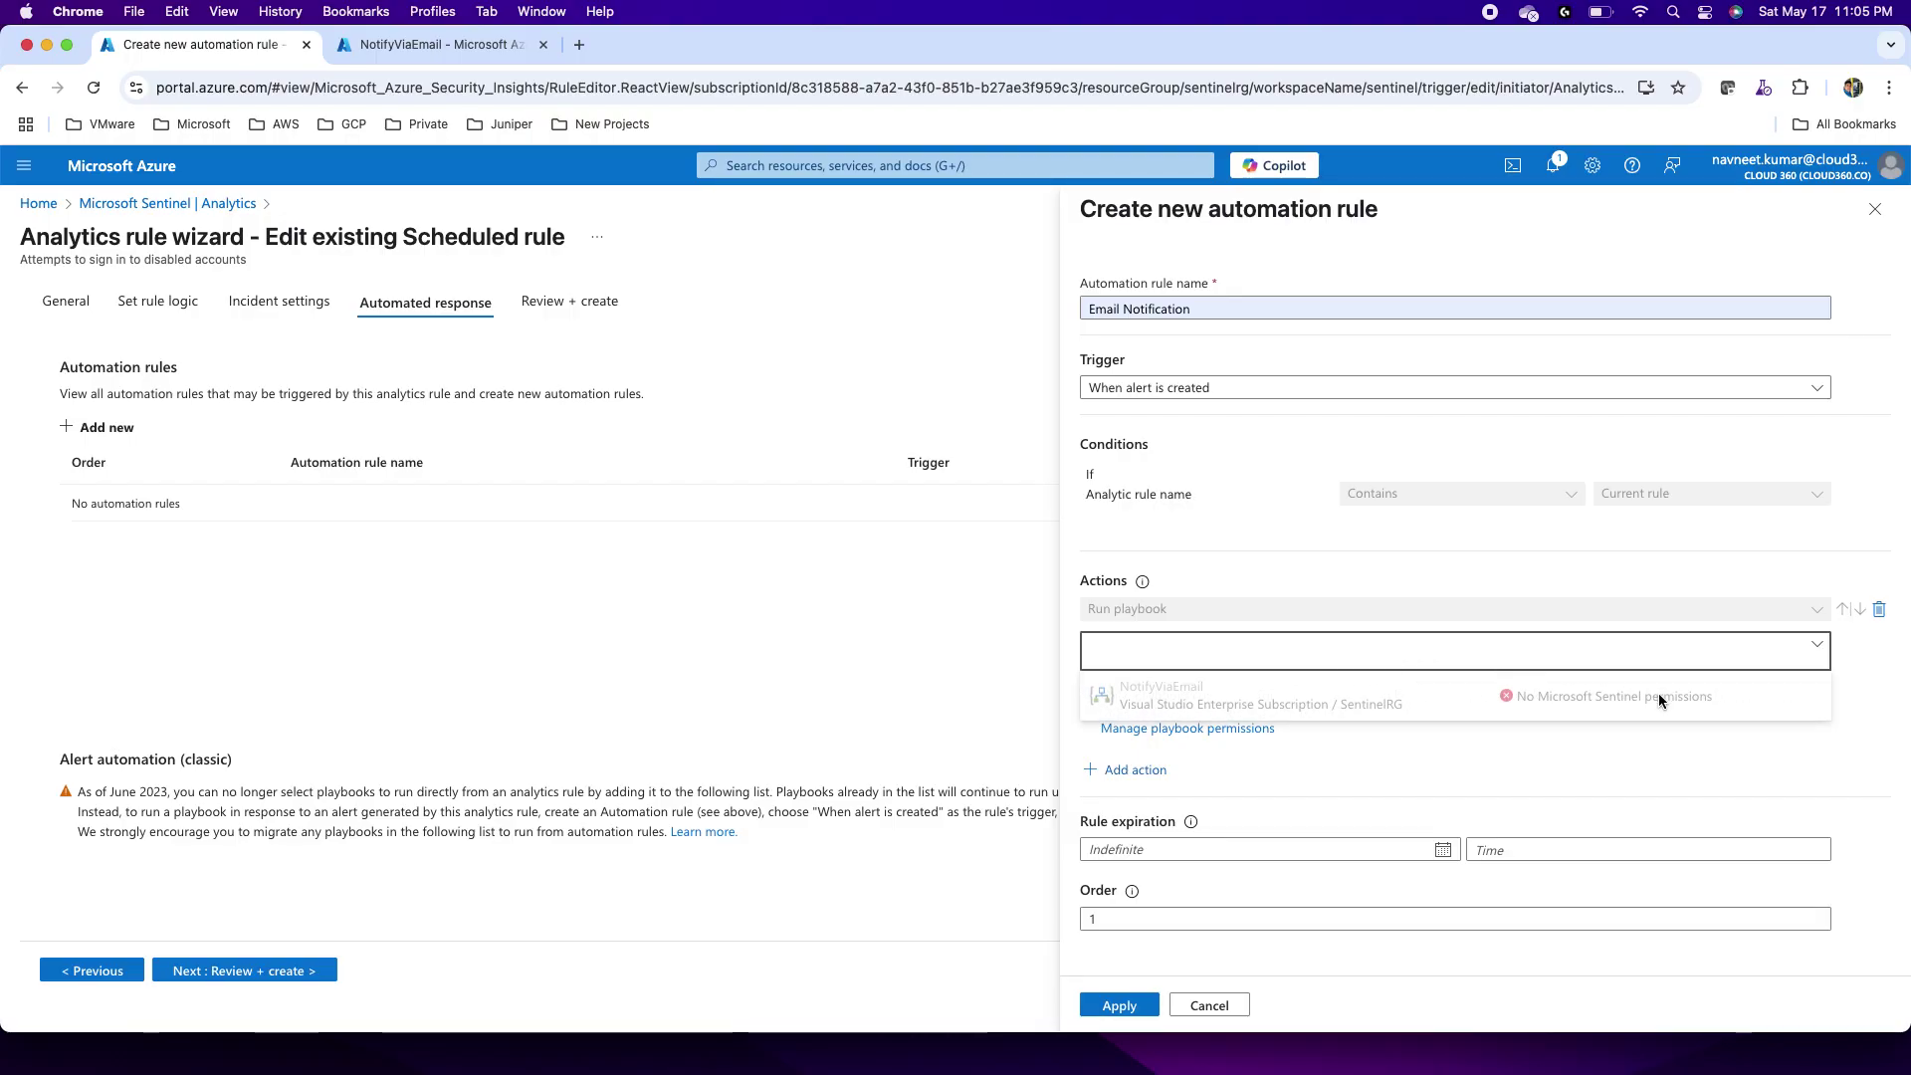
pyautogui.click(1358, 669)
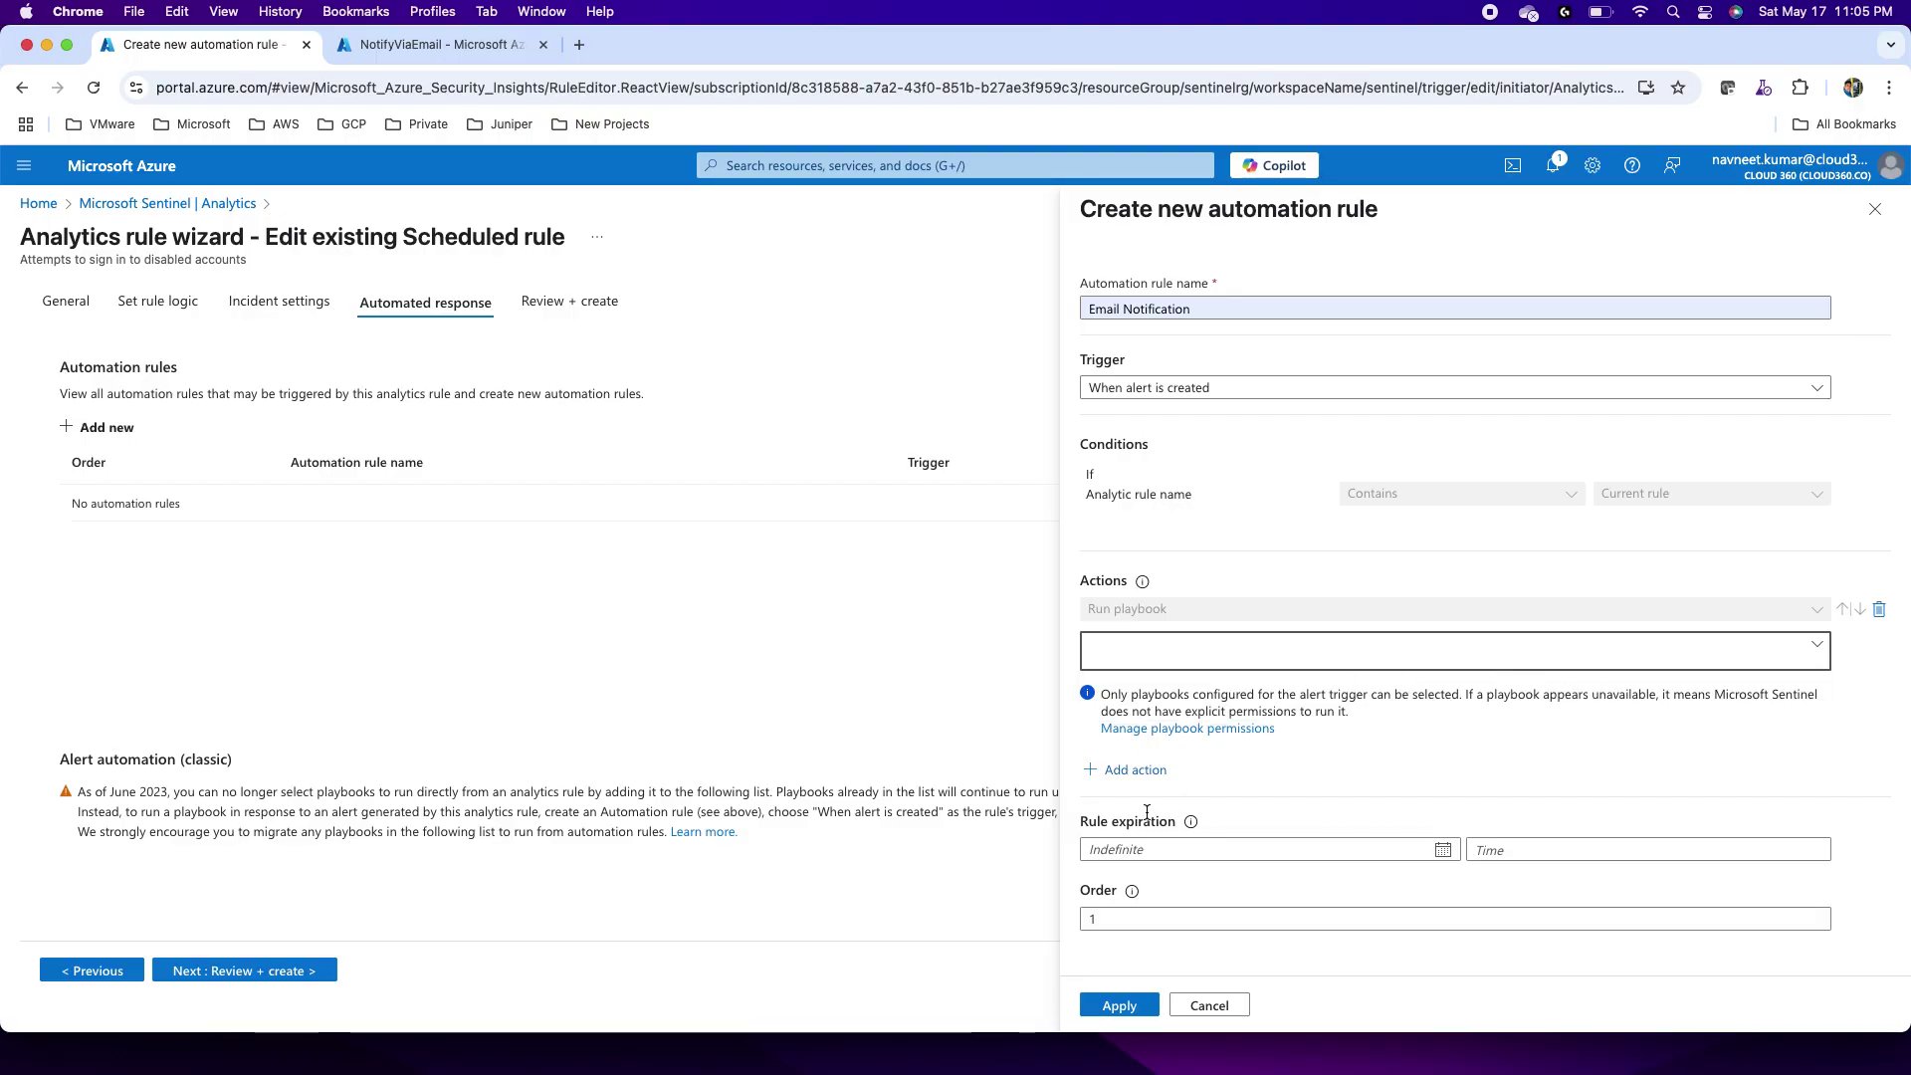
pyautogui.click(1198, 730)
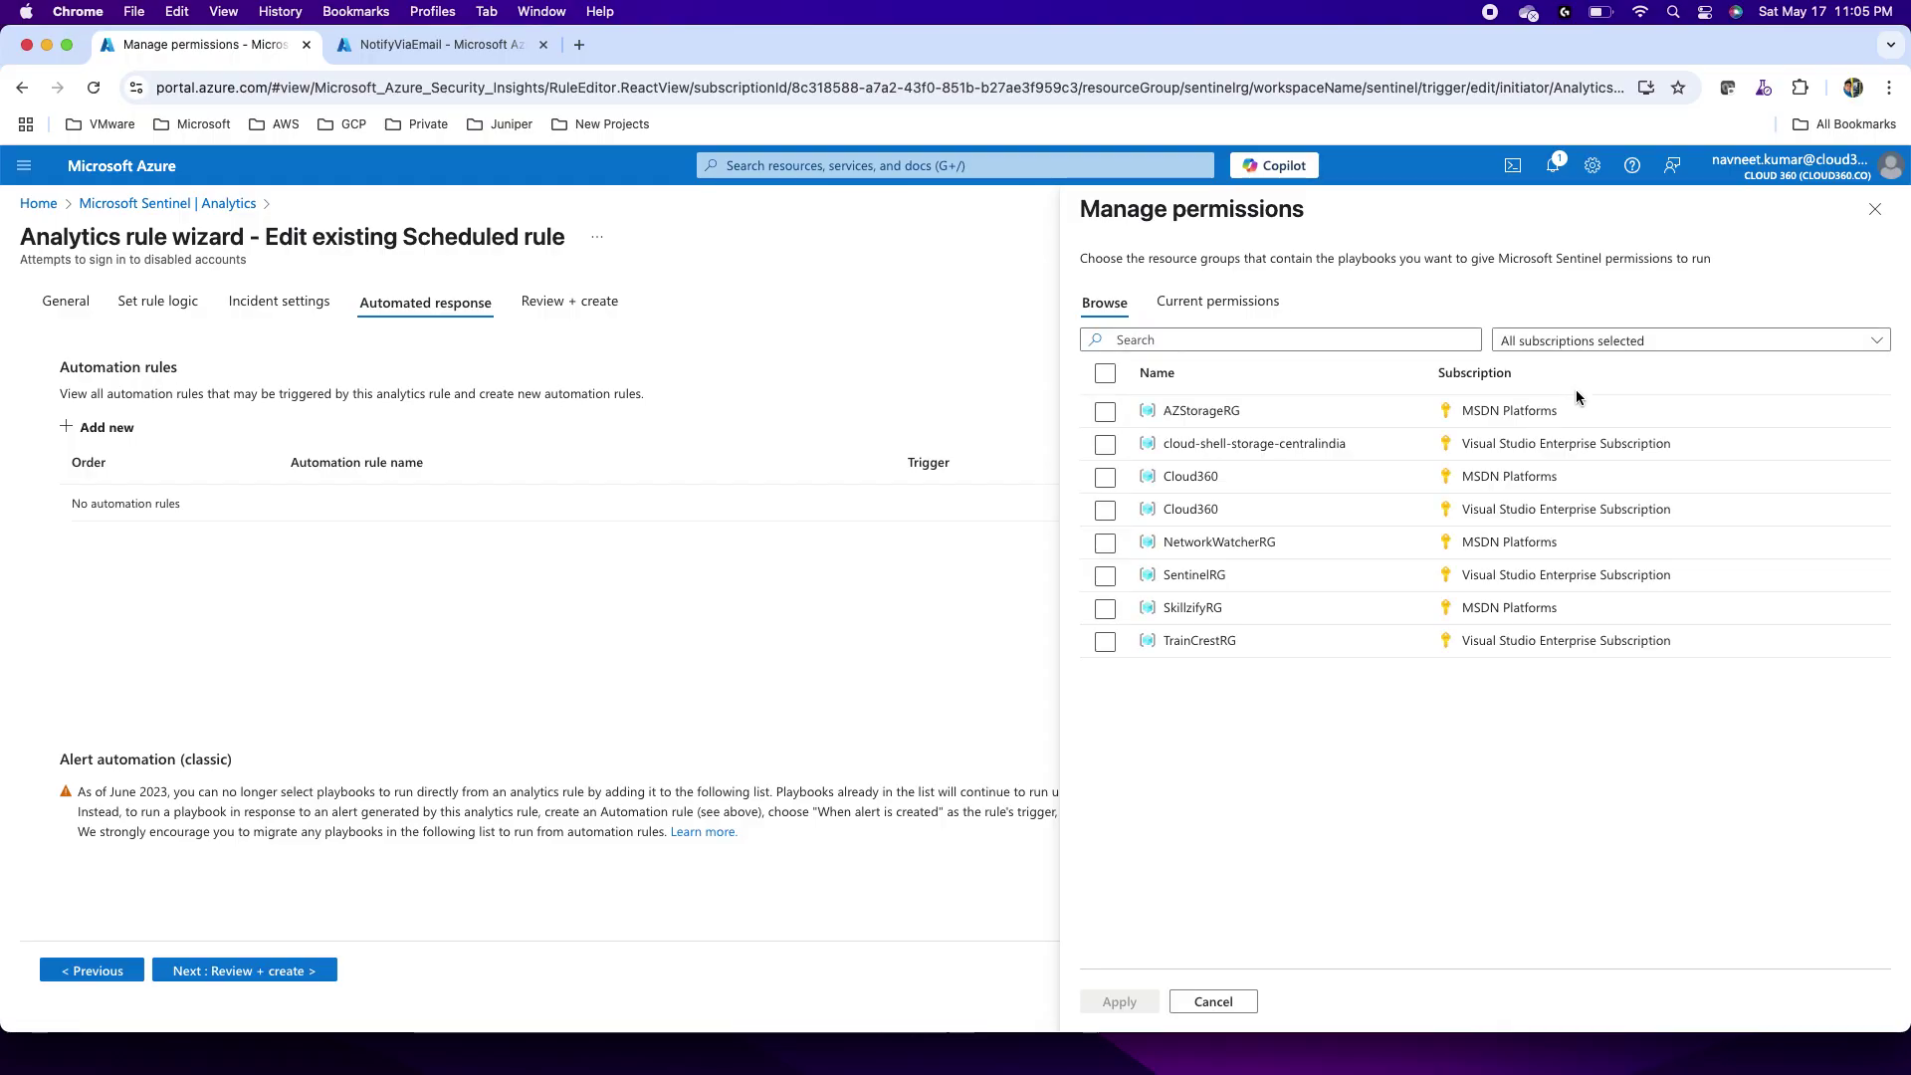
# Step: Grant Sentinel playbook permissions on SentinelRG, choose NotifyViaEmail as the playbook, and apply the rule
pyautogui.click(1104, 577)
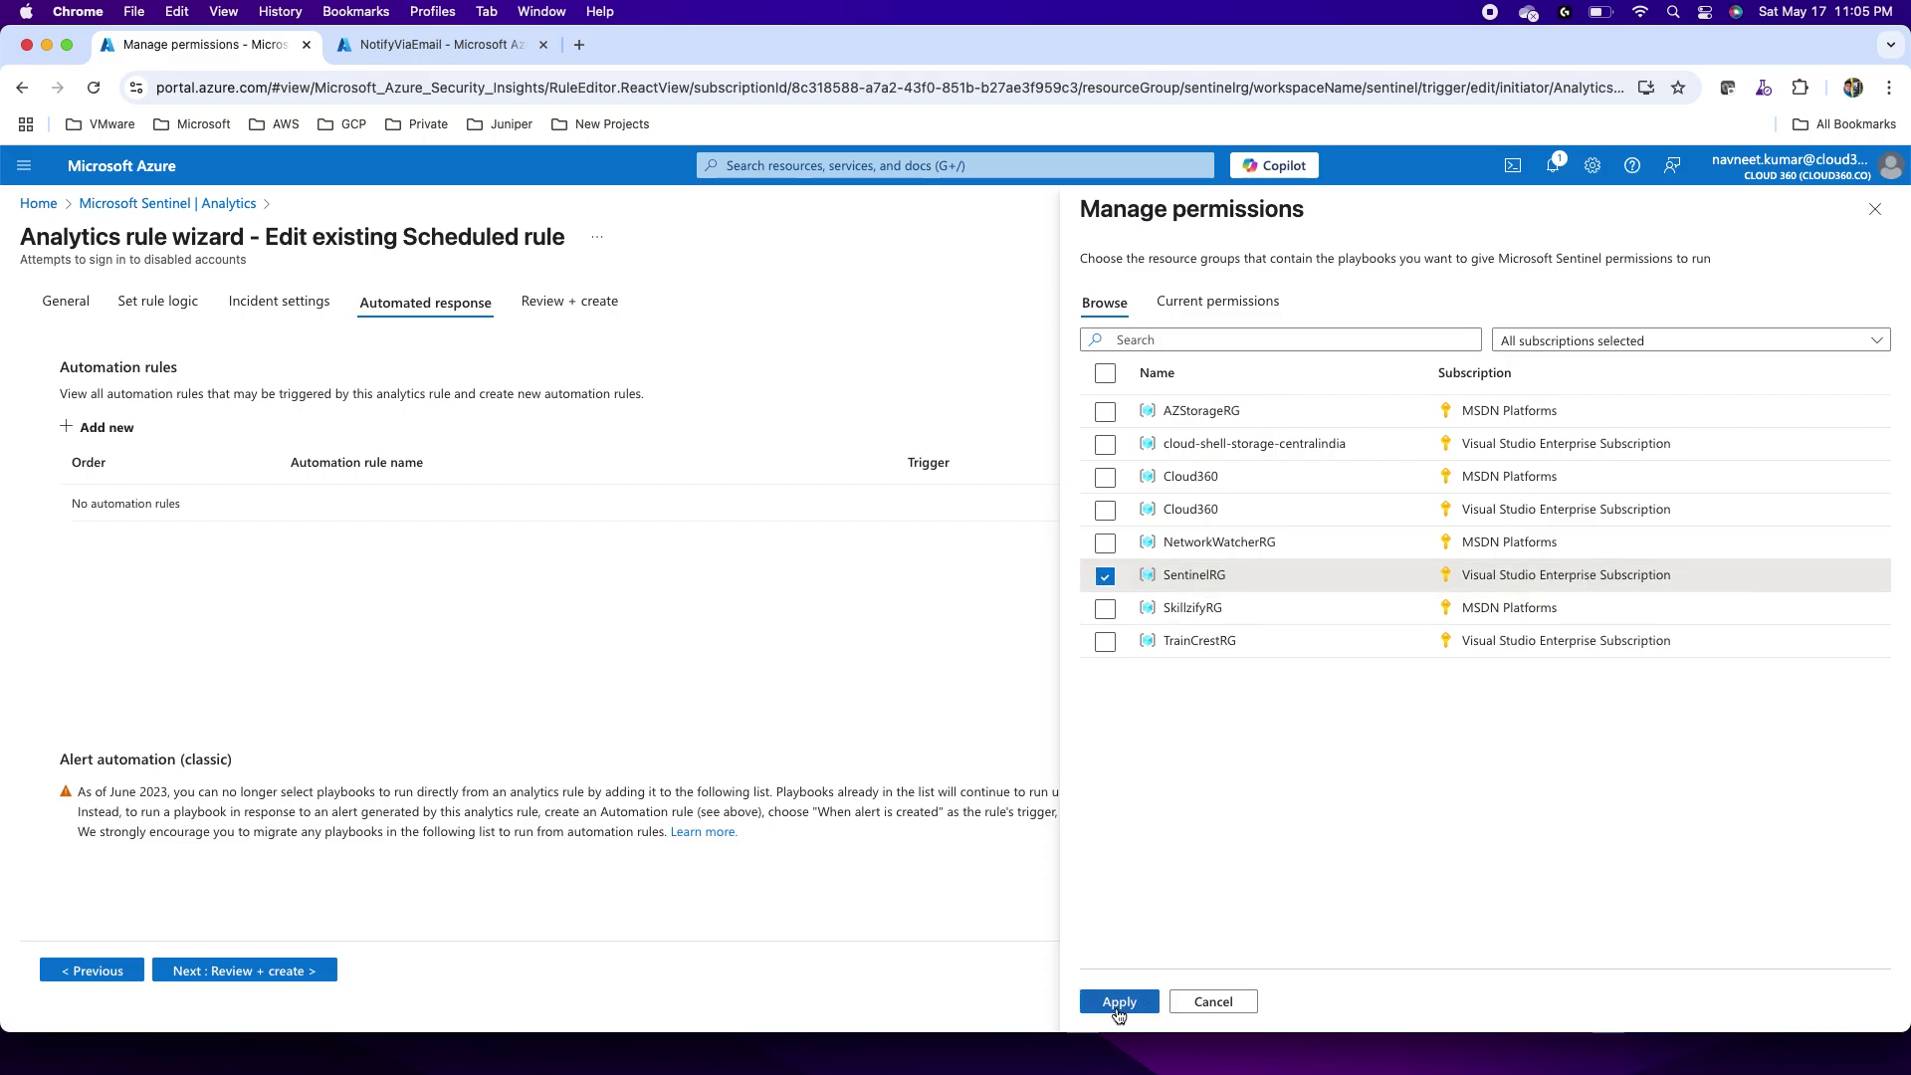
pyautogui.click(1118, 1003)
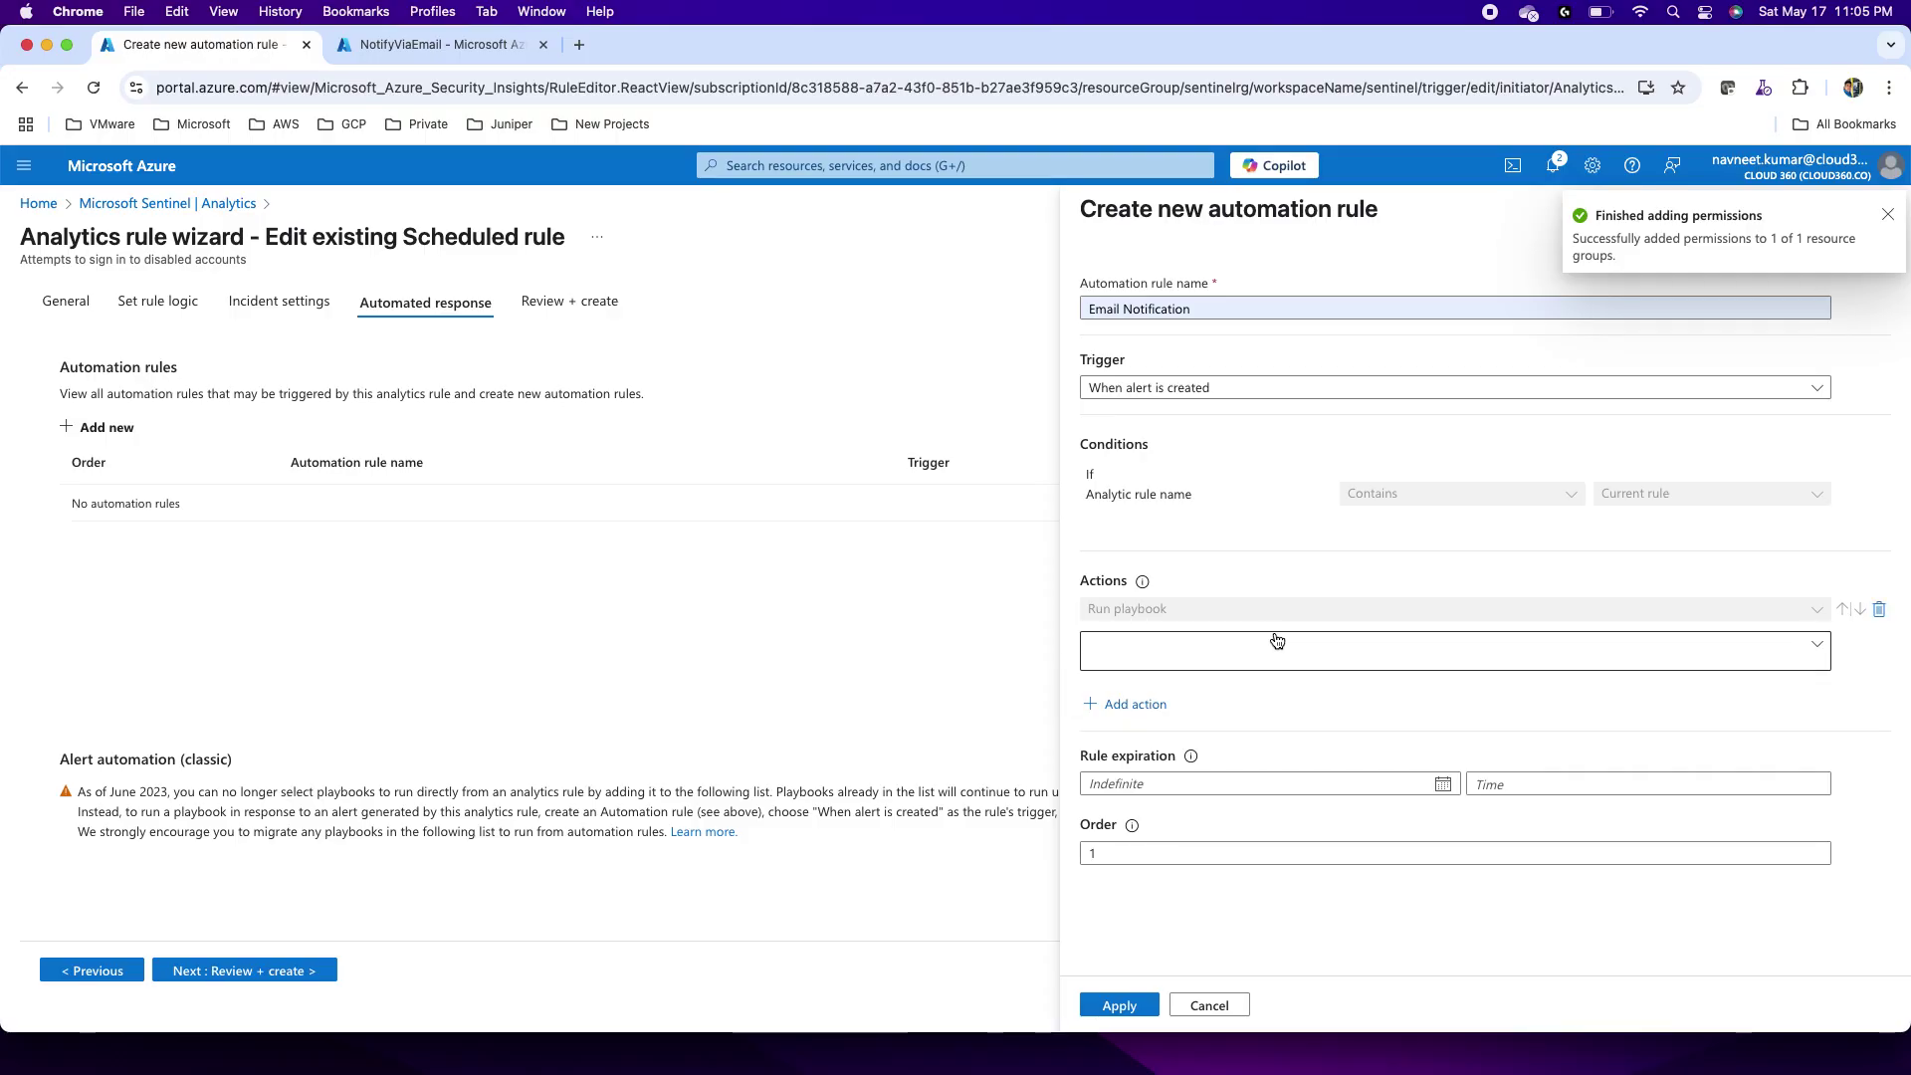
pyautogui.click(1270, 652)
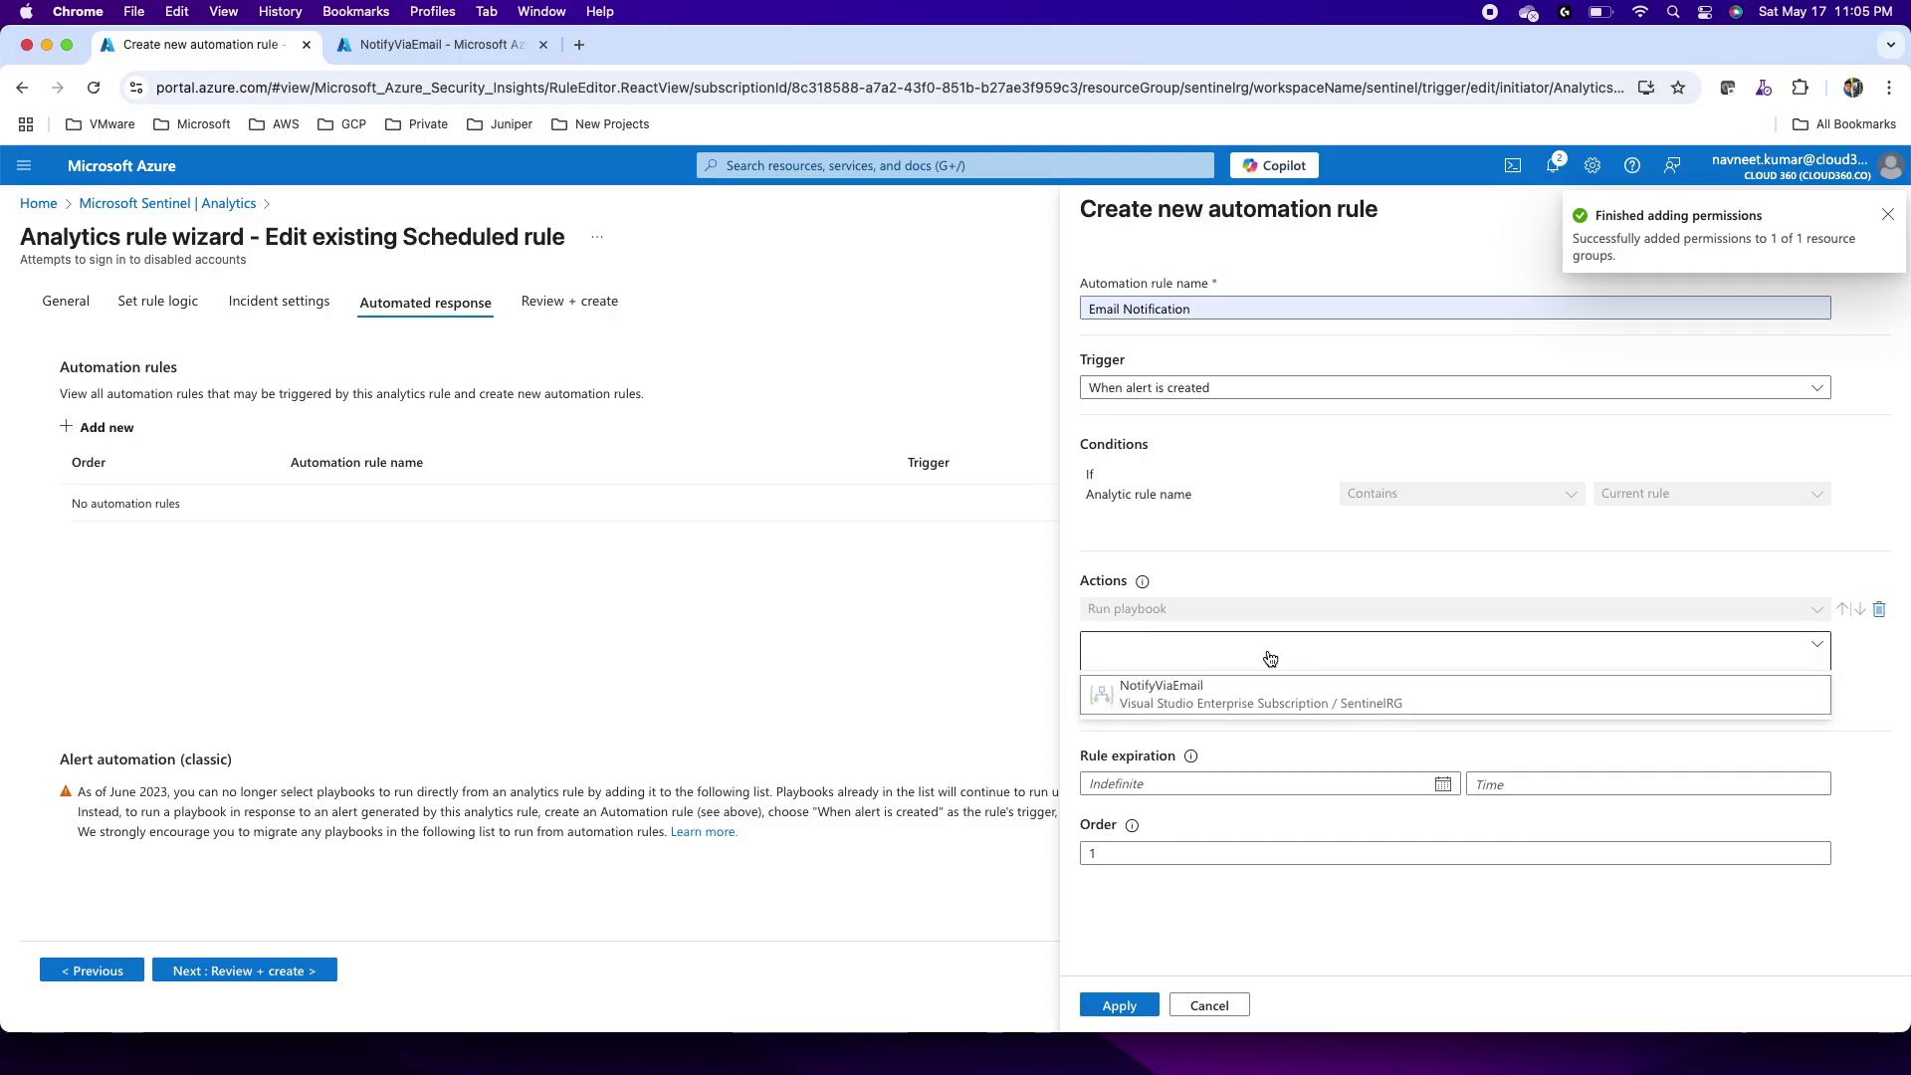
pyautogui.click(1190, 711)
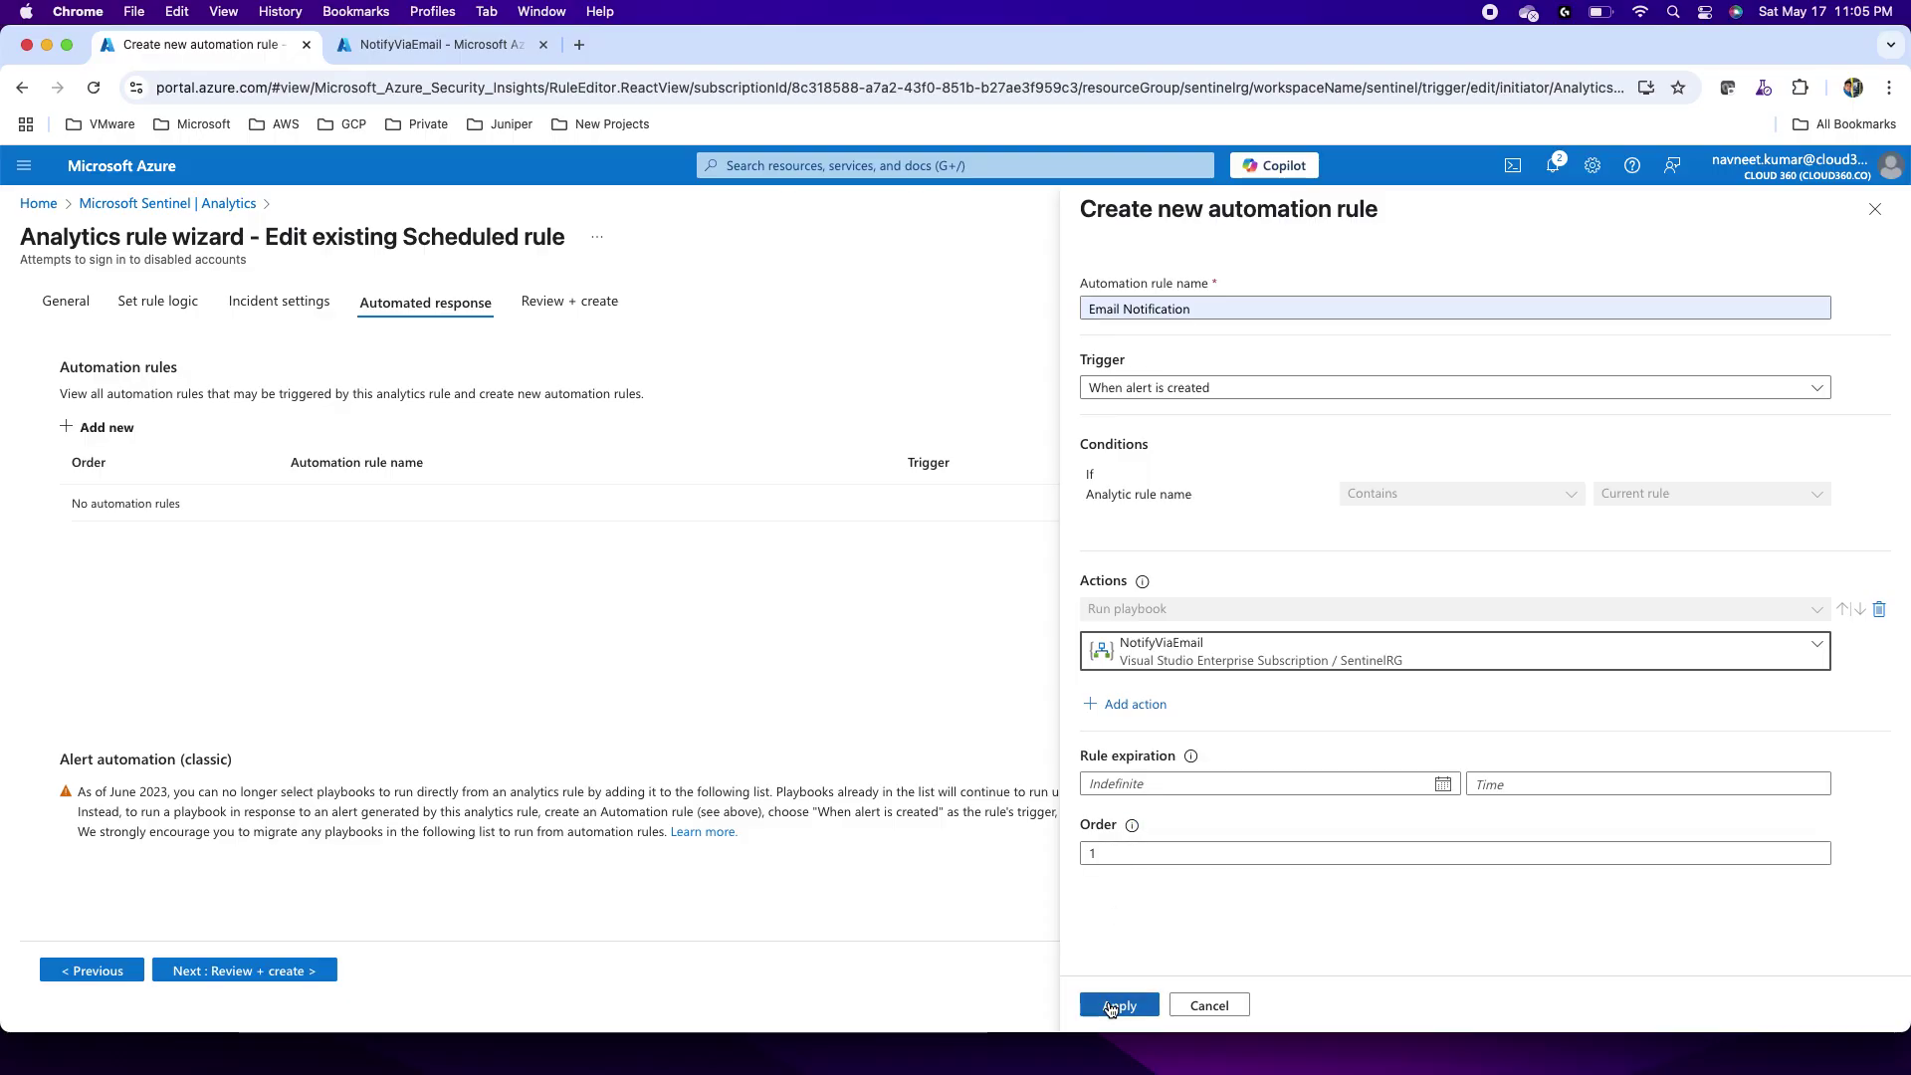
pyautogui.click(1112, 1010)
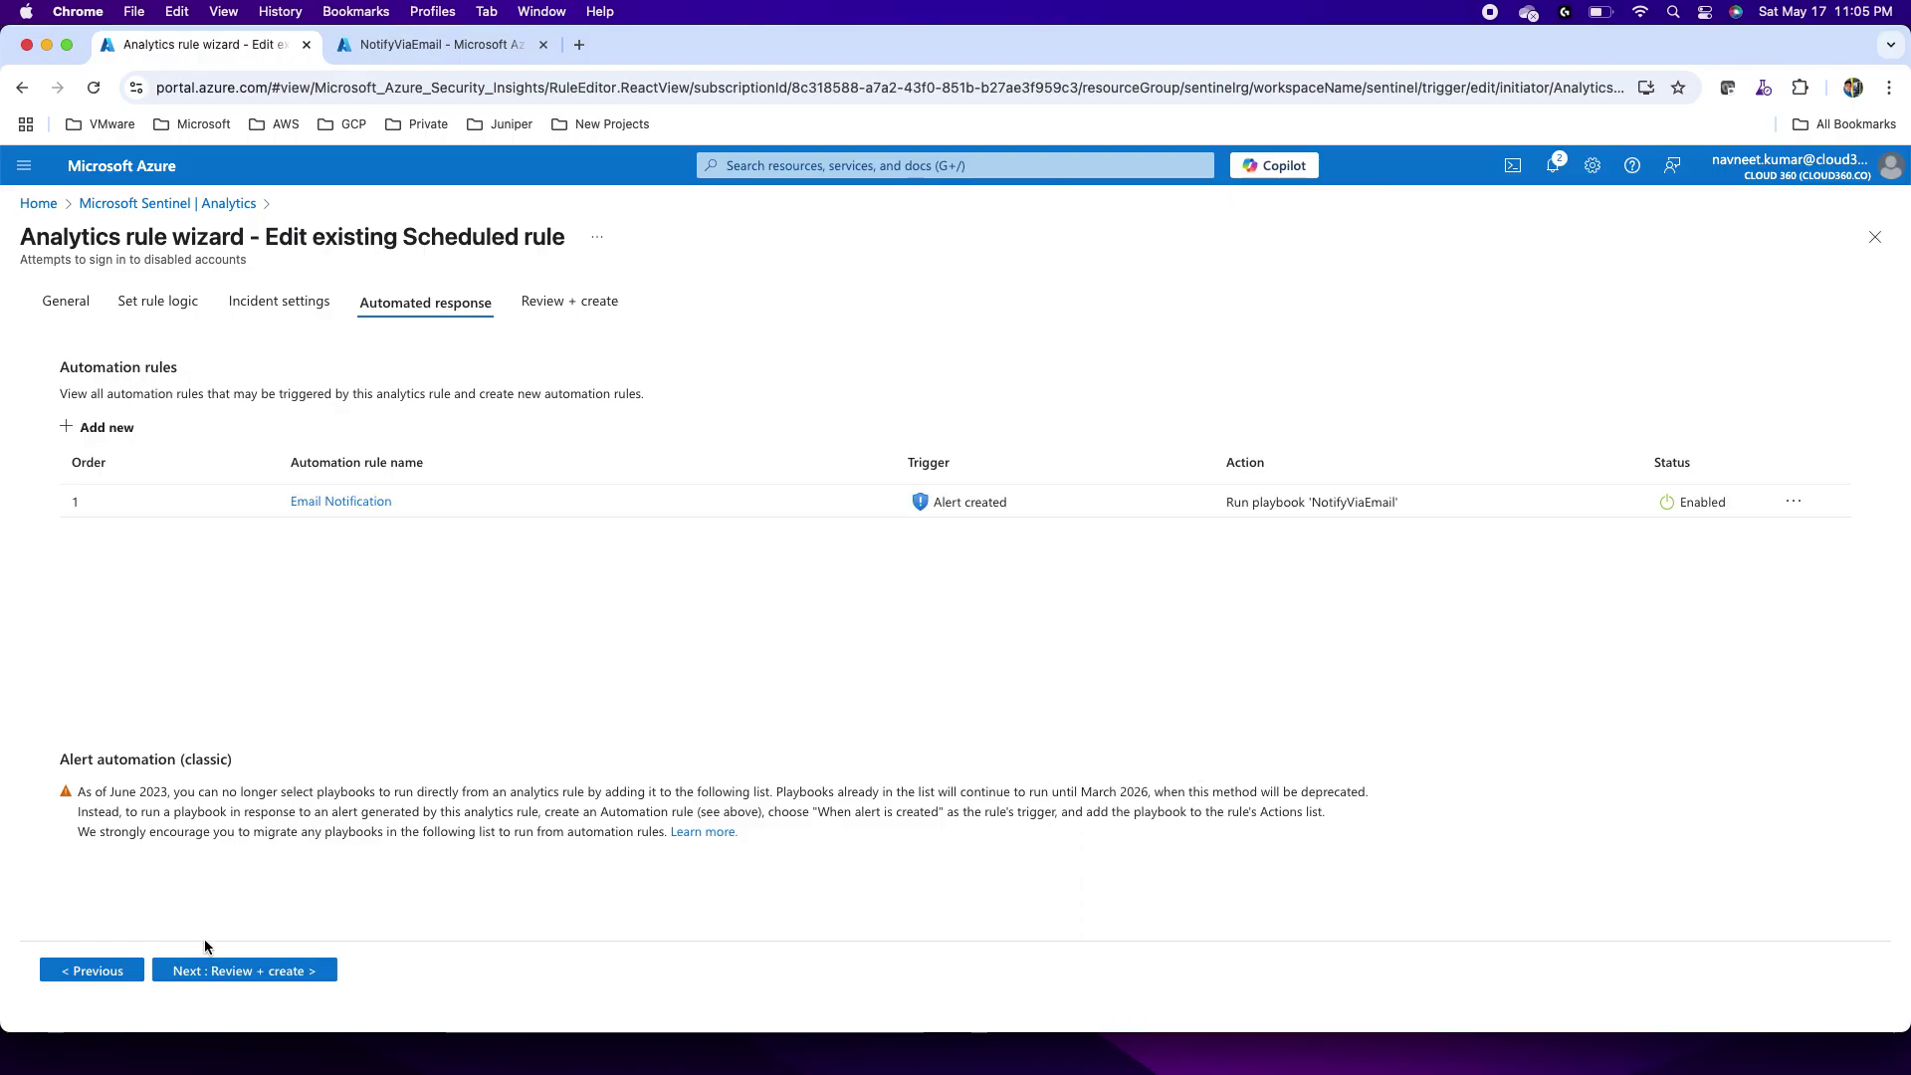
# Step: Validate and save the edited disabled-accounts sign-in analytics rule
pyautogui.click(233, 968)
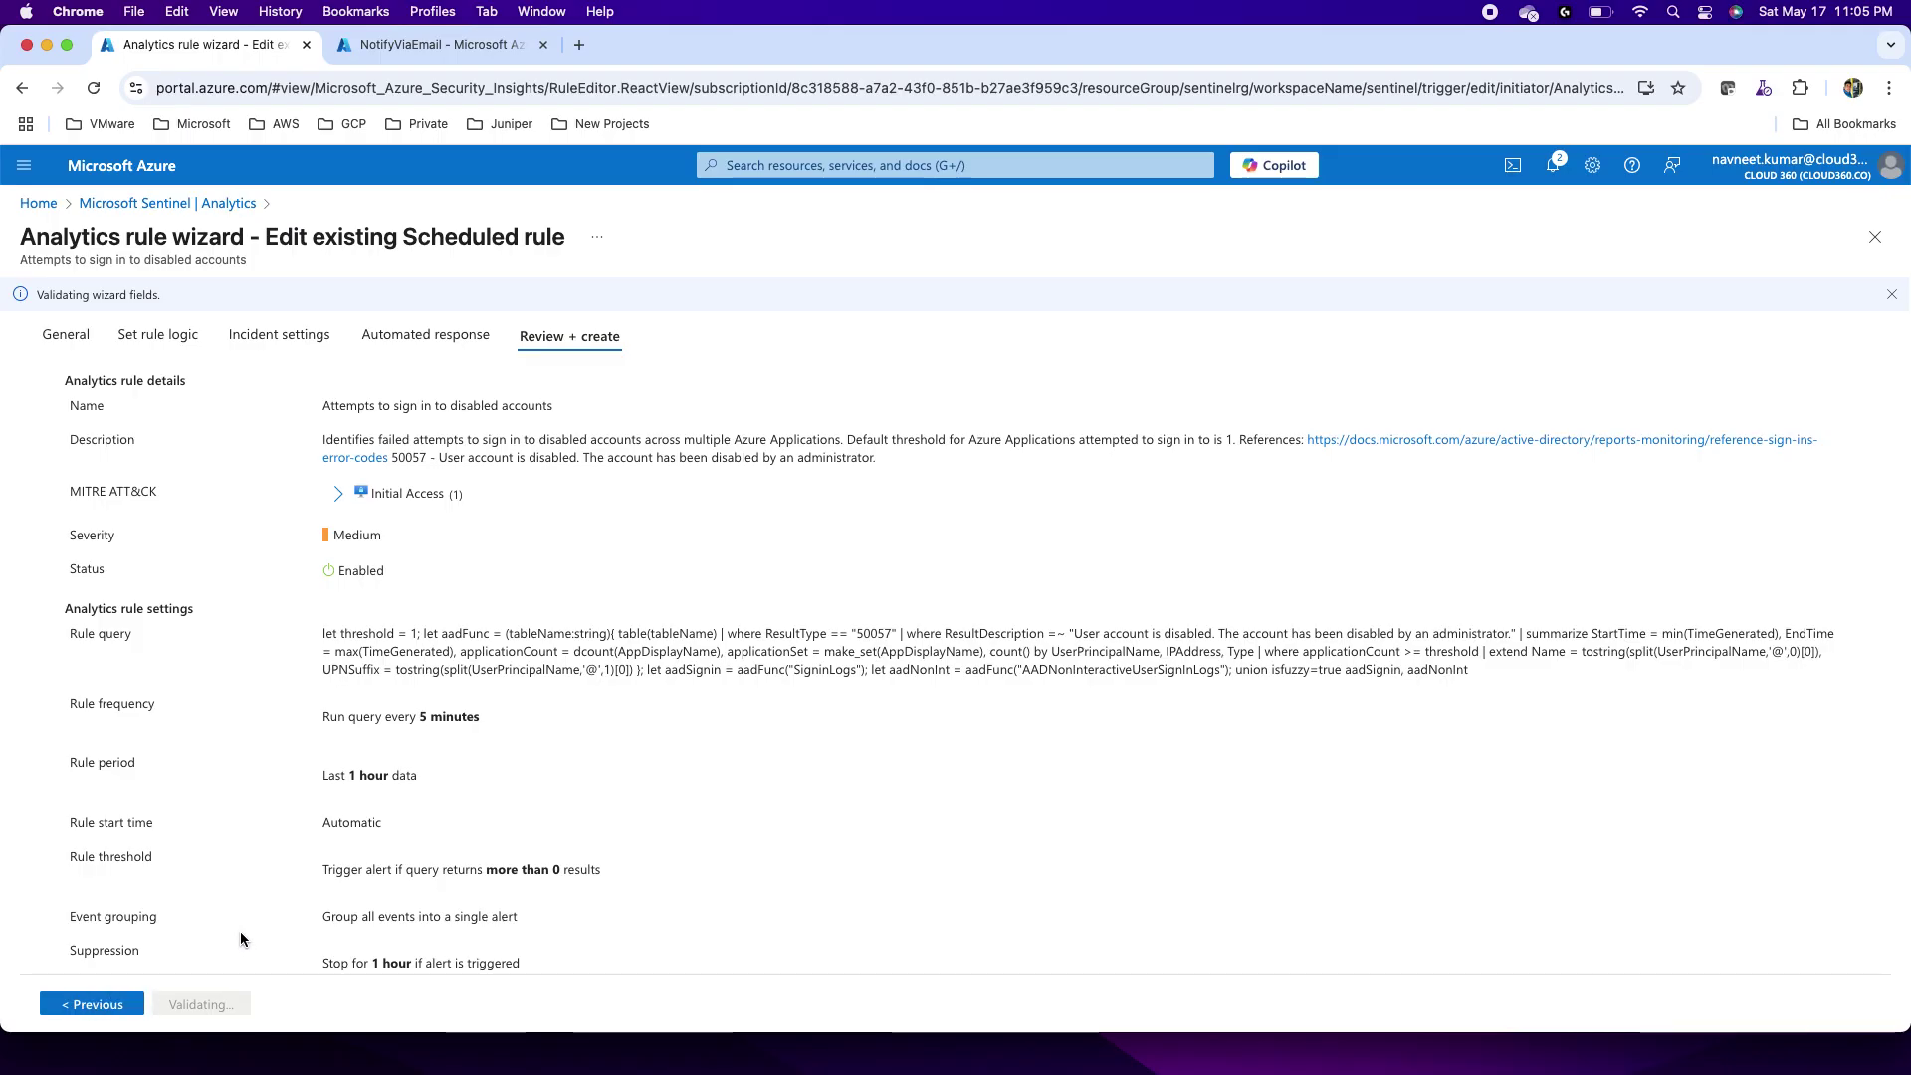
pyautogui.click(200, 1004)
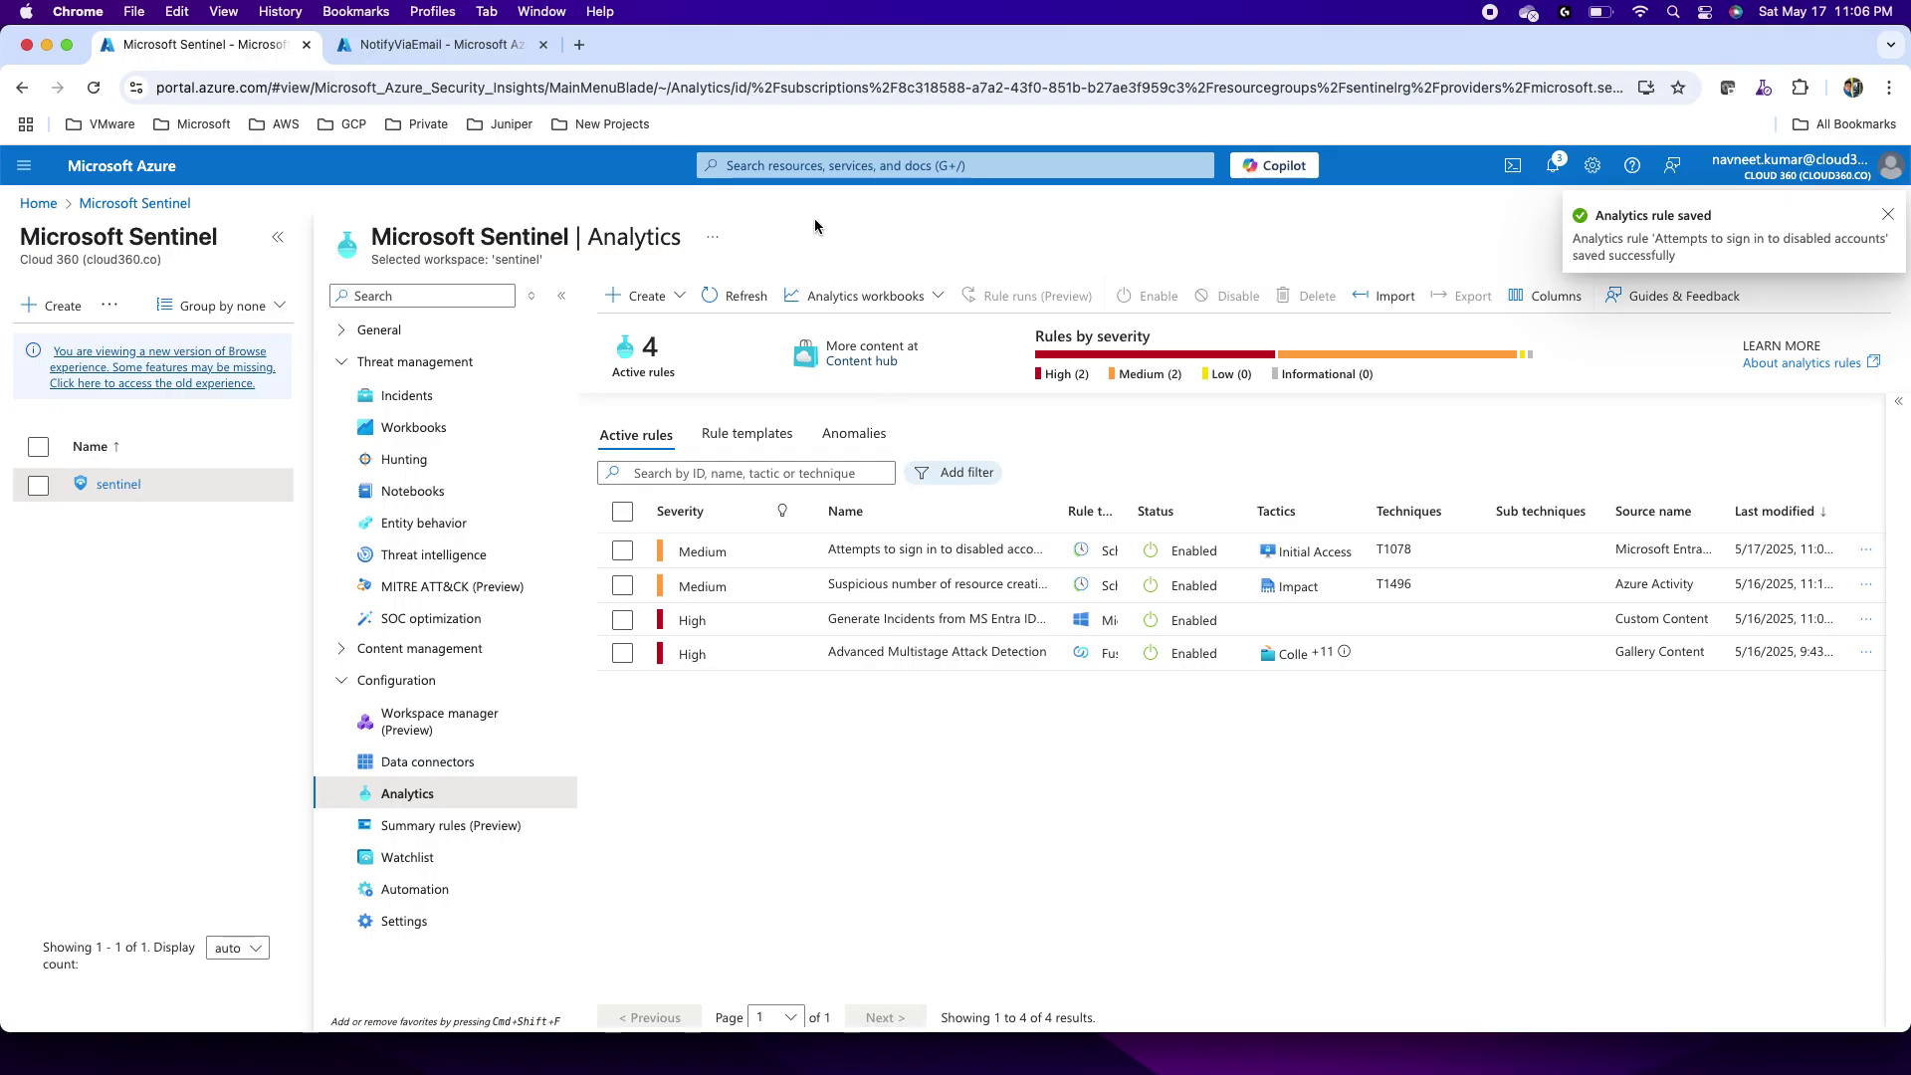
pyautogui.press('super+shift+n')
# Step: In the private window, try signing in at portal.azure.com with the disabled test account, then close it
pyautogui.write('portal.azure.com')
pyautogui.press('Return')
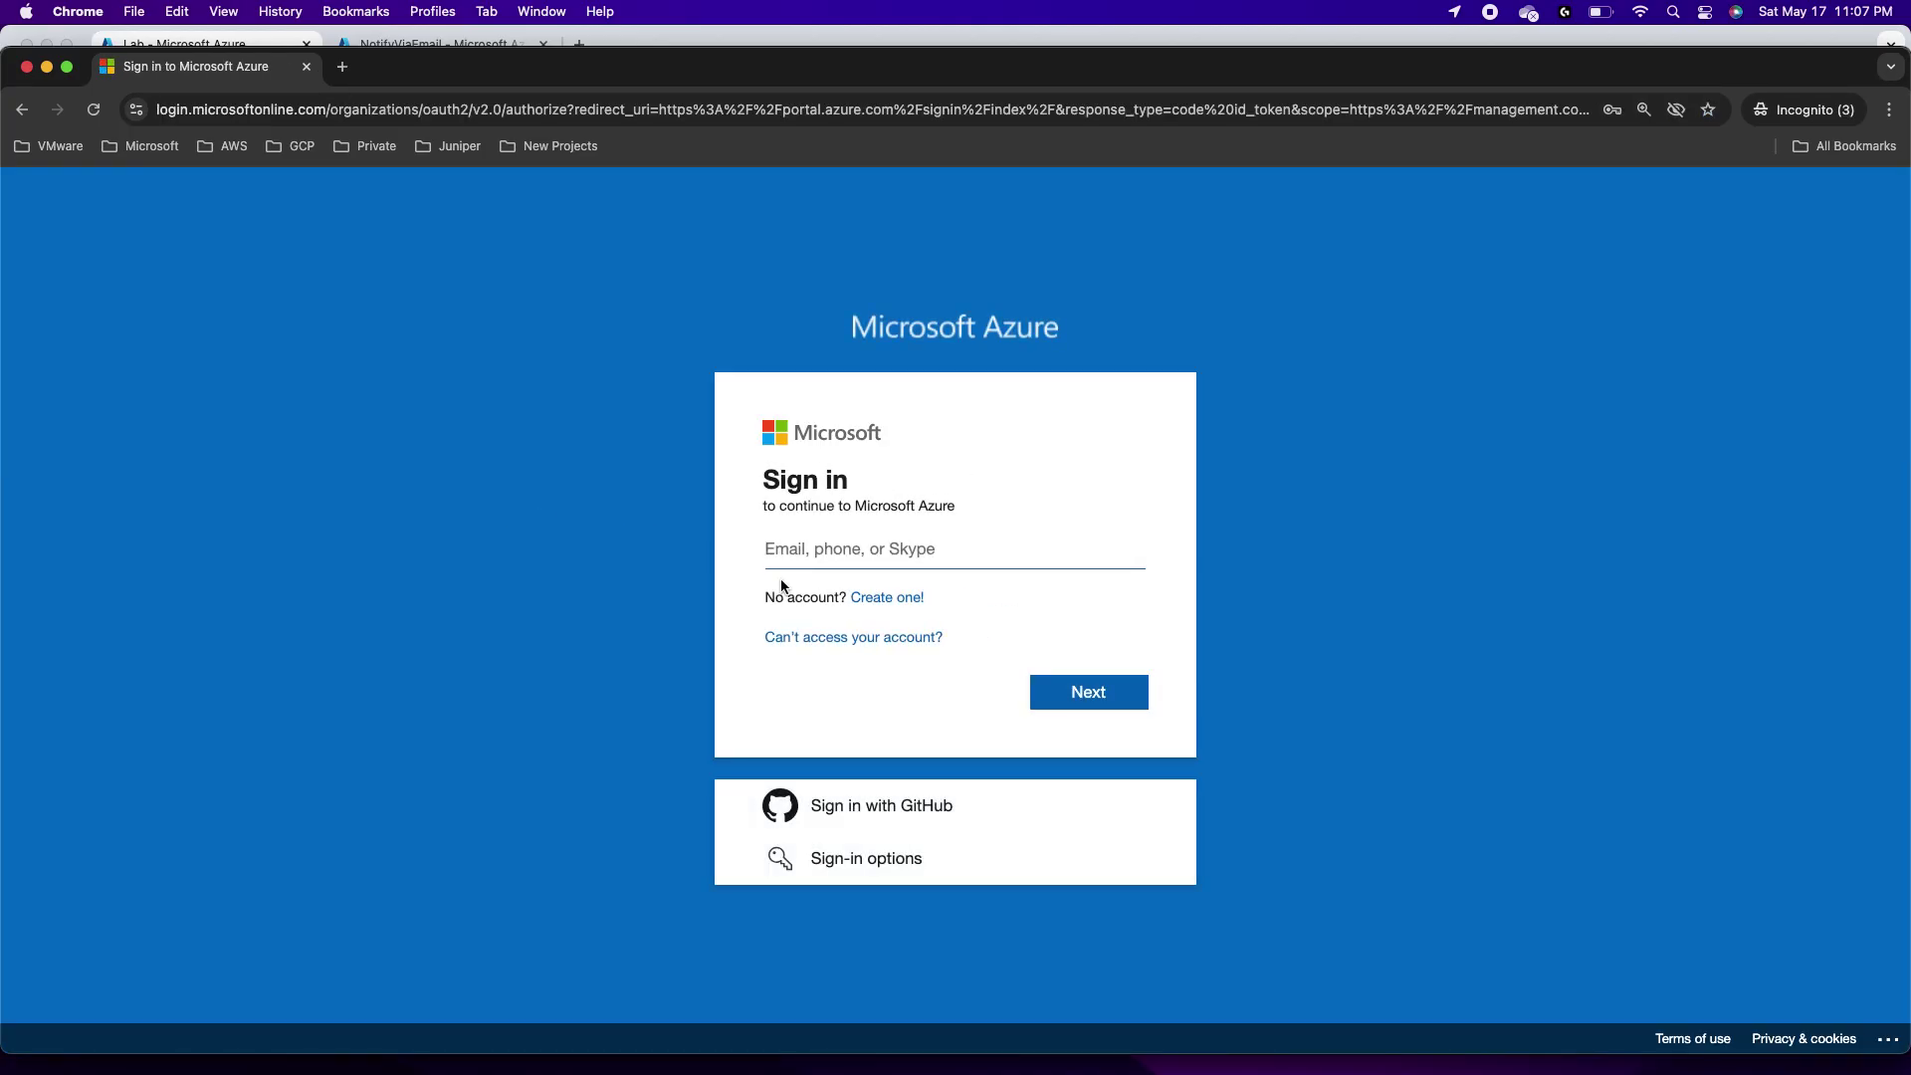
pyautogui.click(811, 556)
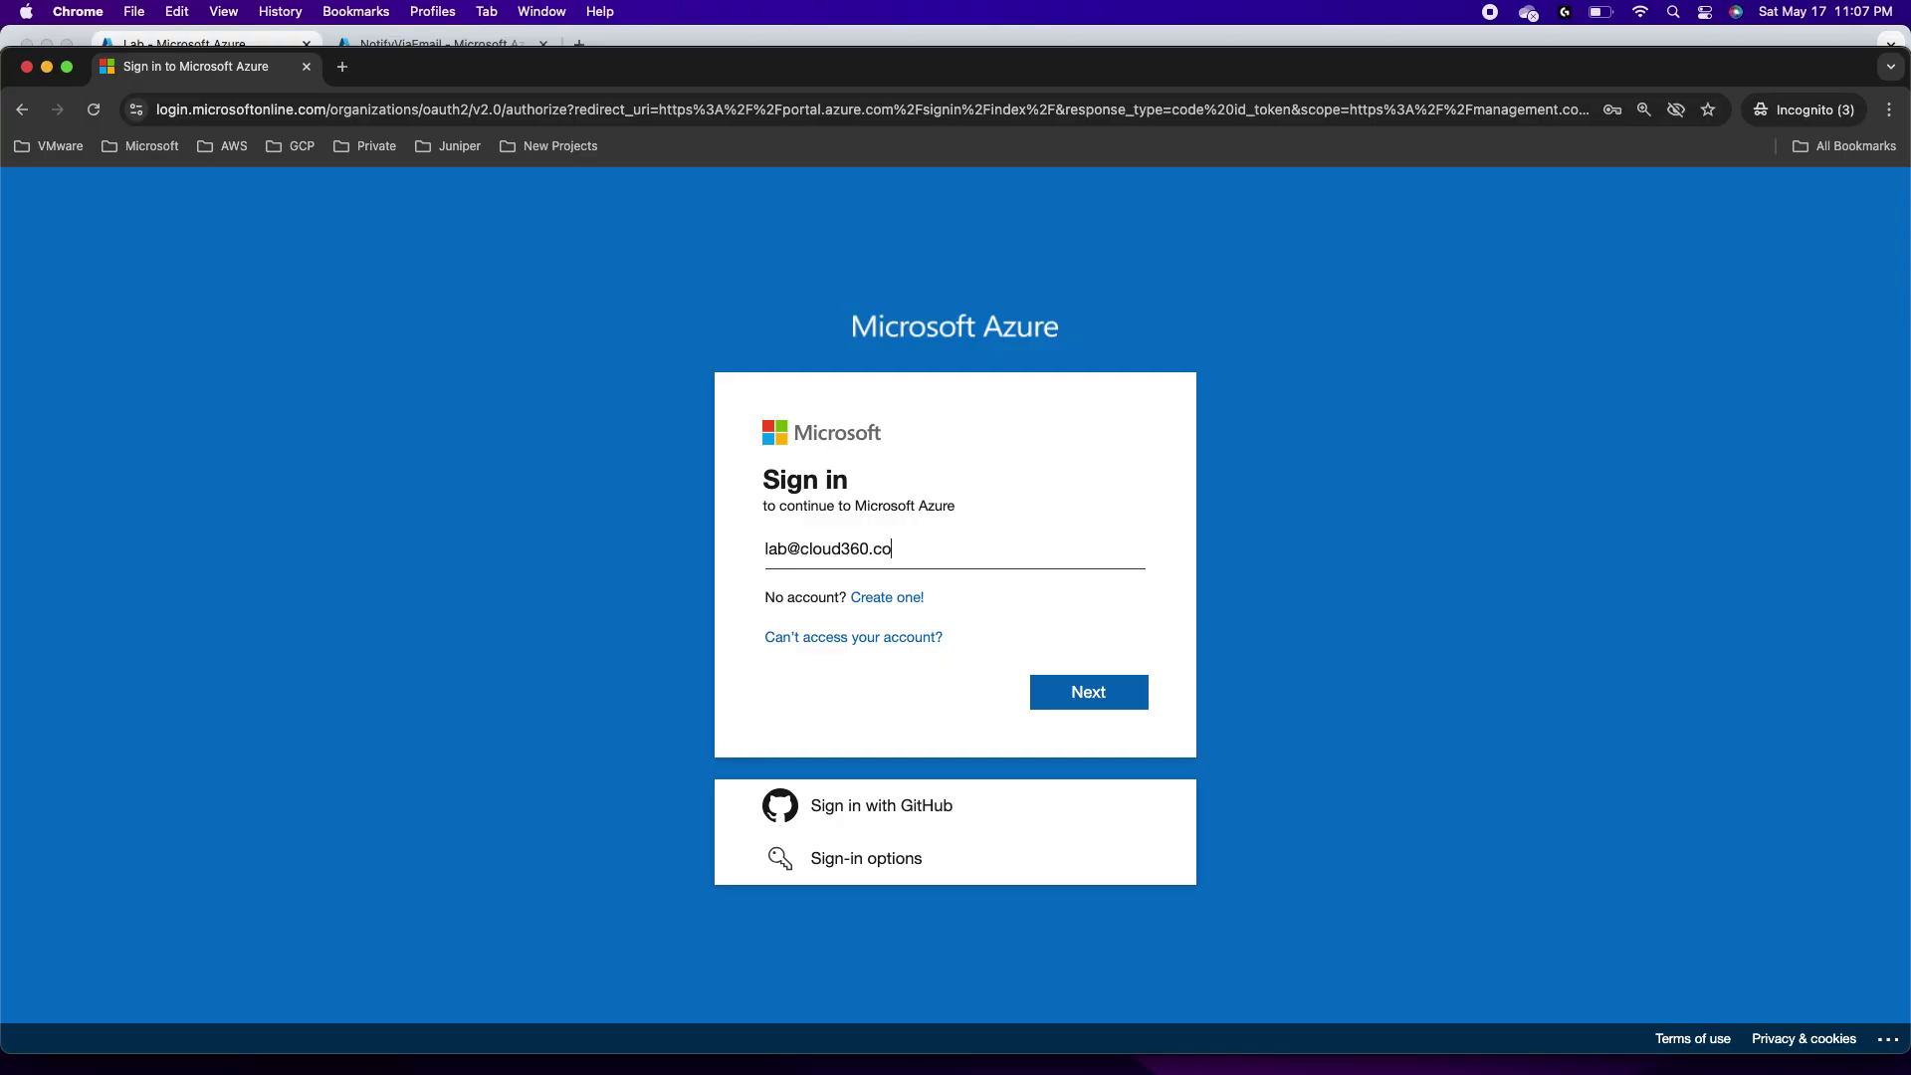
pyautogui.click(1071, 689)
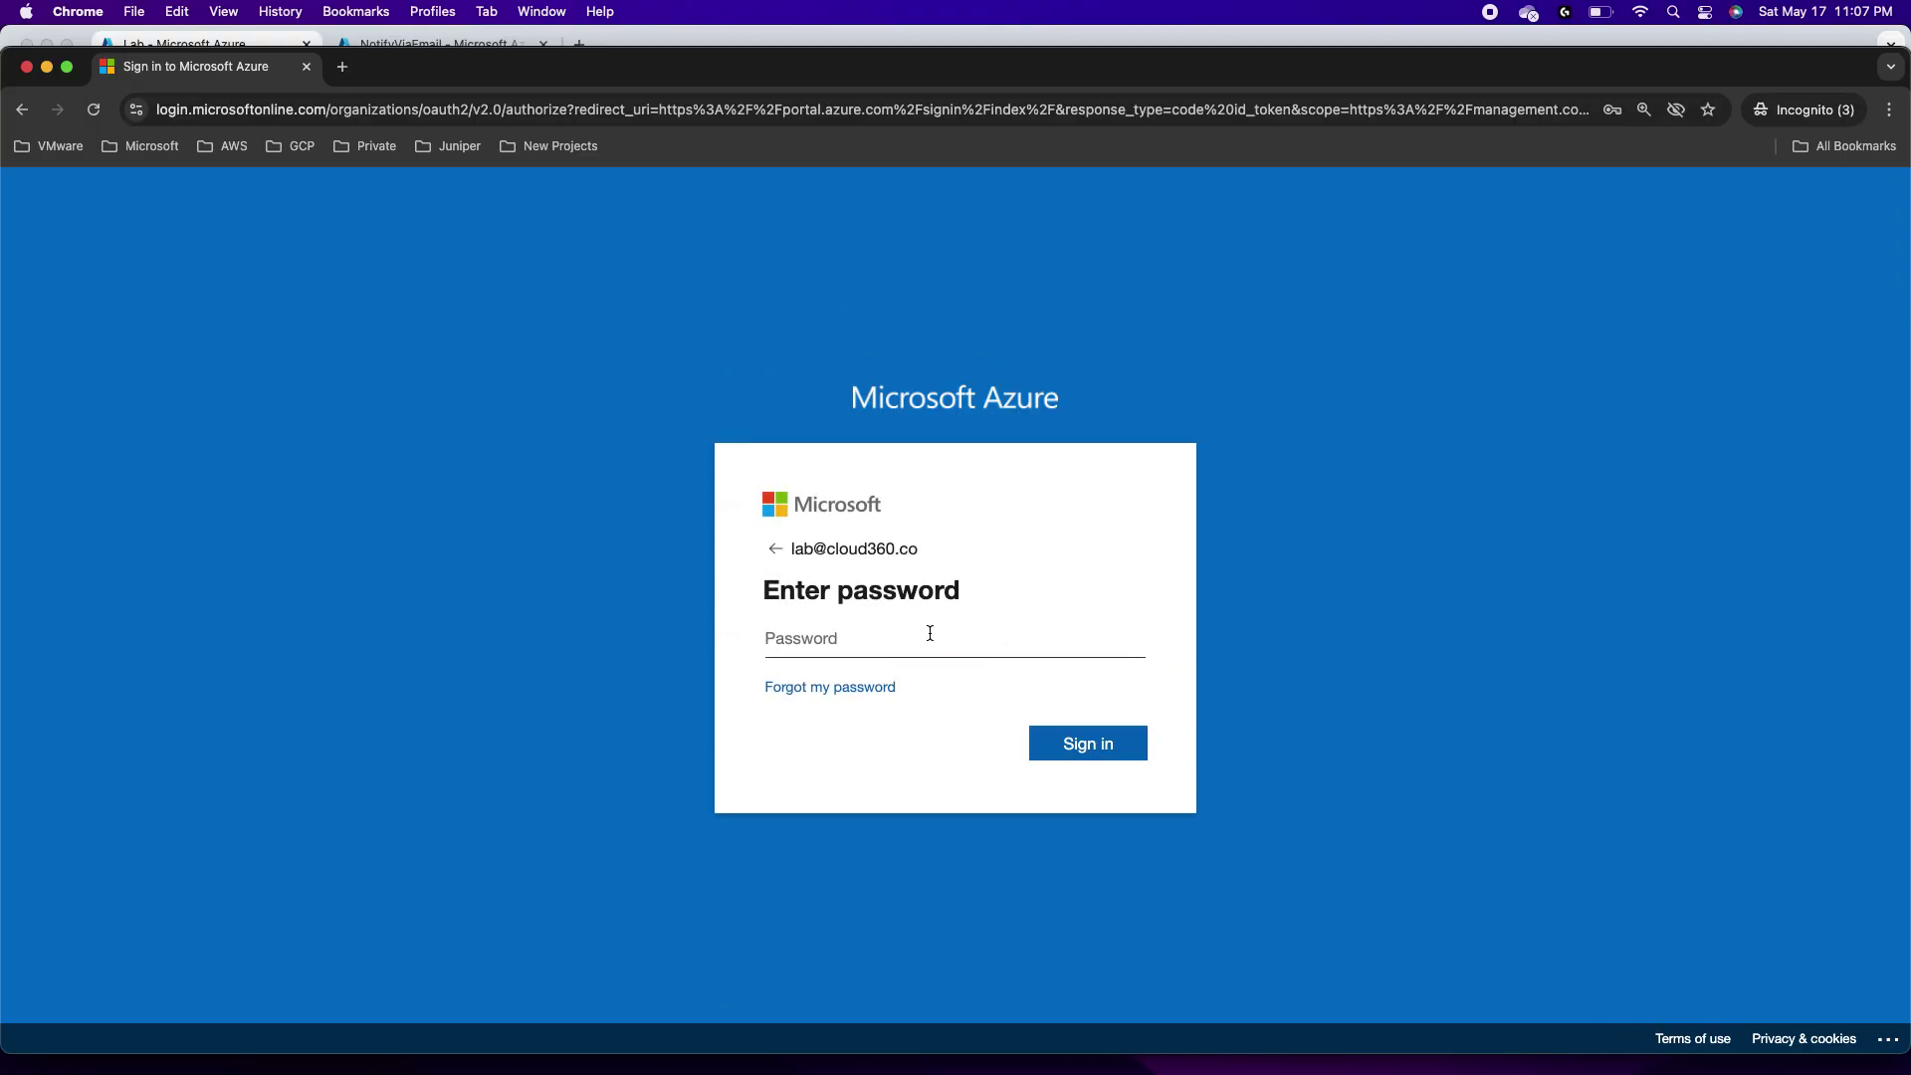
pyautogui.write('********')
pyautogui.click(1085, 742)
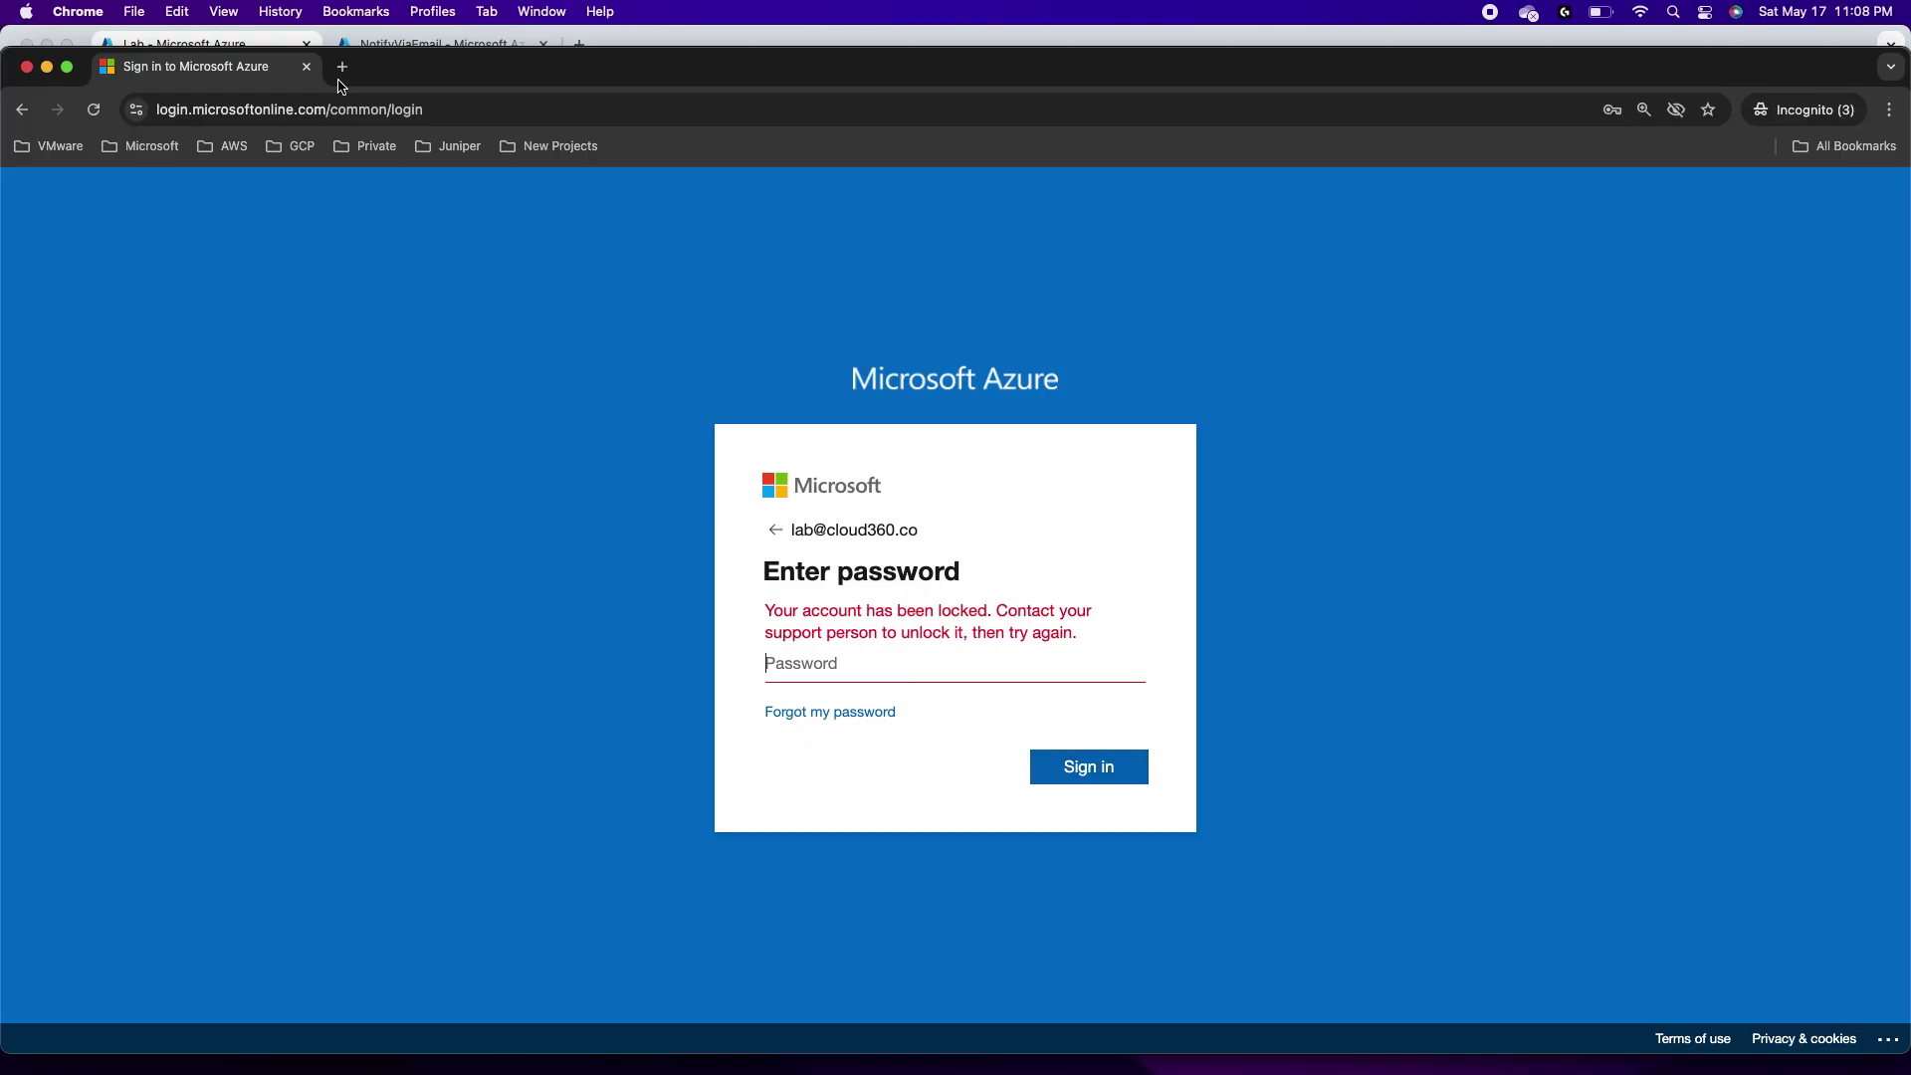
pyautogui.click(307, 66)
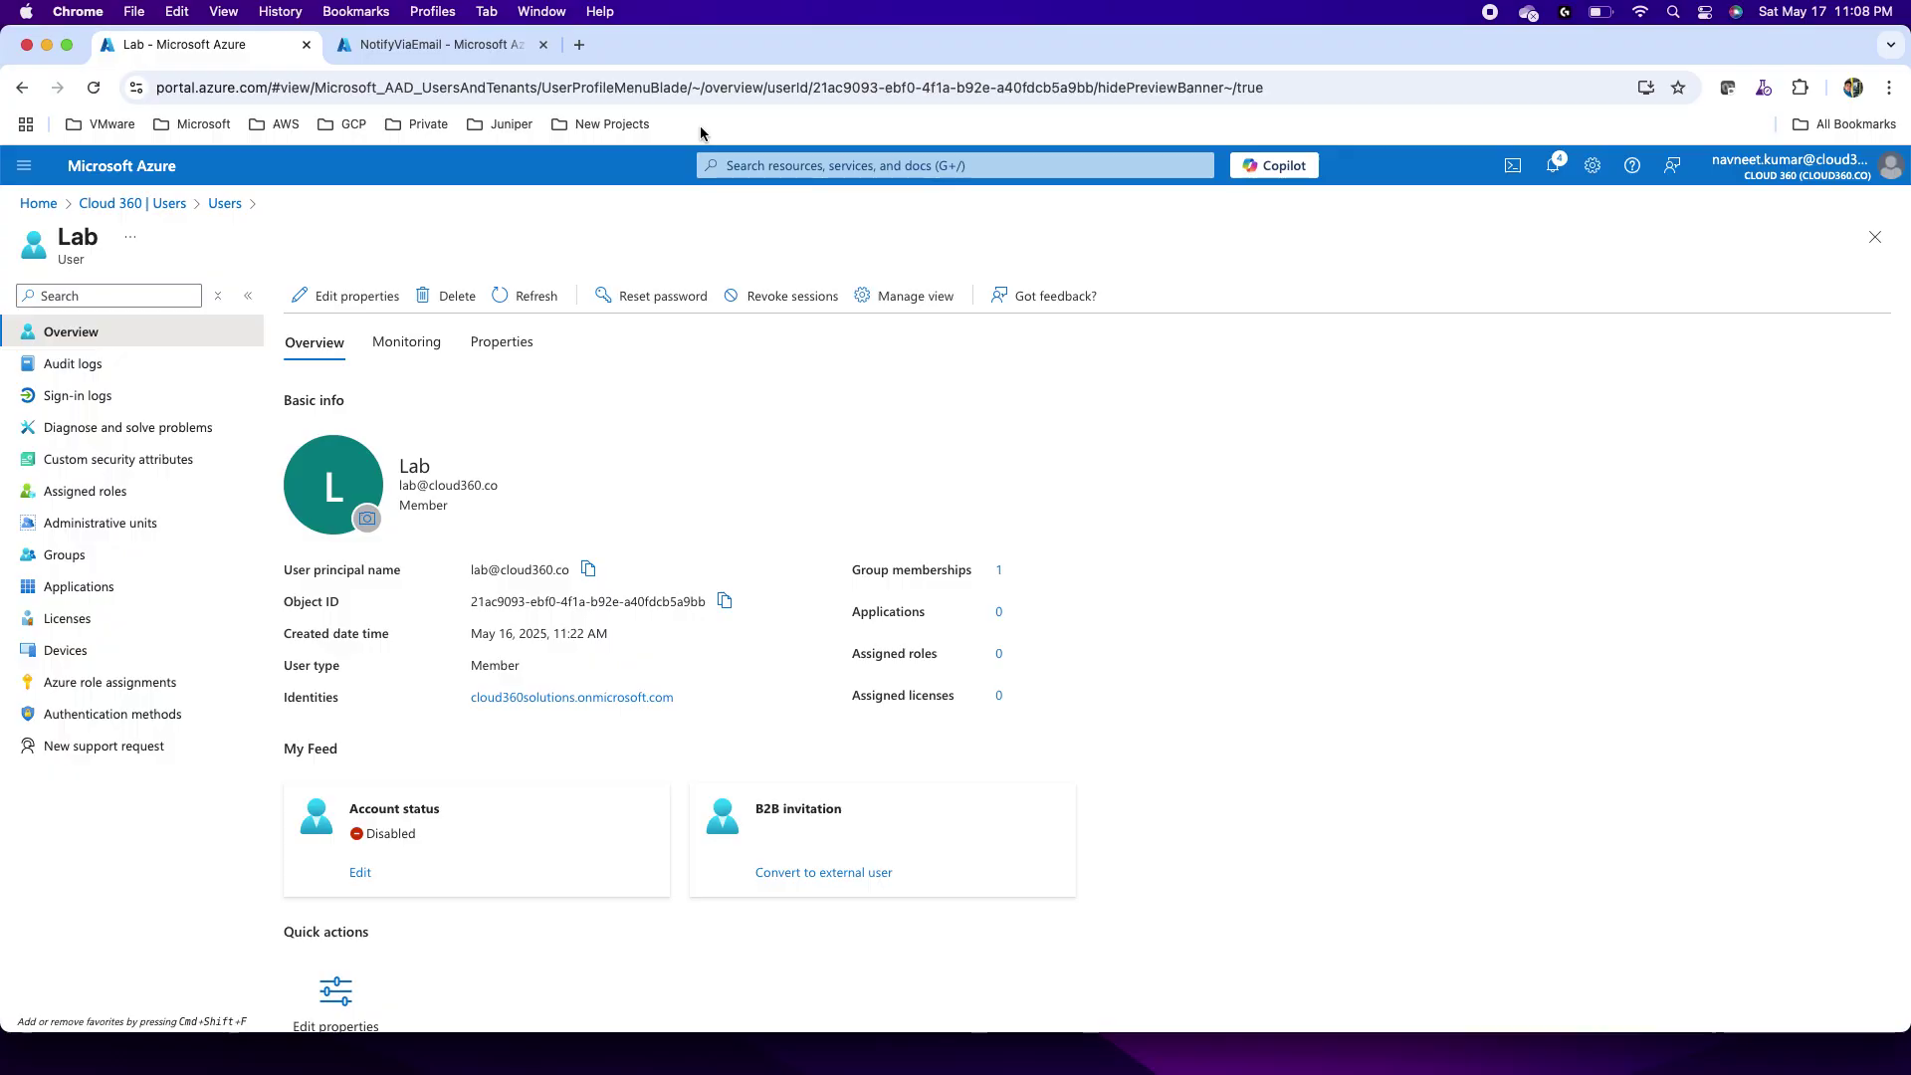
# Step: Go to Microsoft Sentinel, open the sentinel workspace, and show its Incidents list
pyautogui.click(761, 165)
pyautogui.click(856, 465)
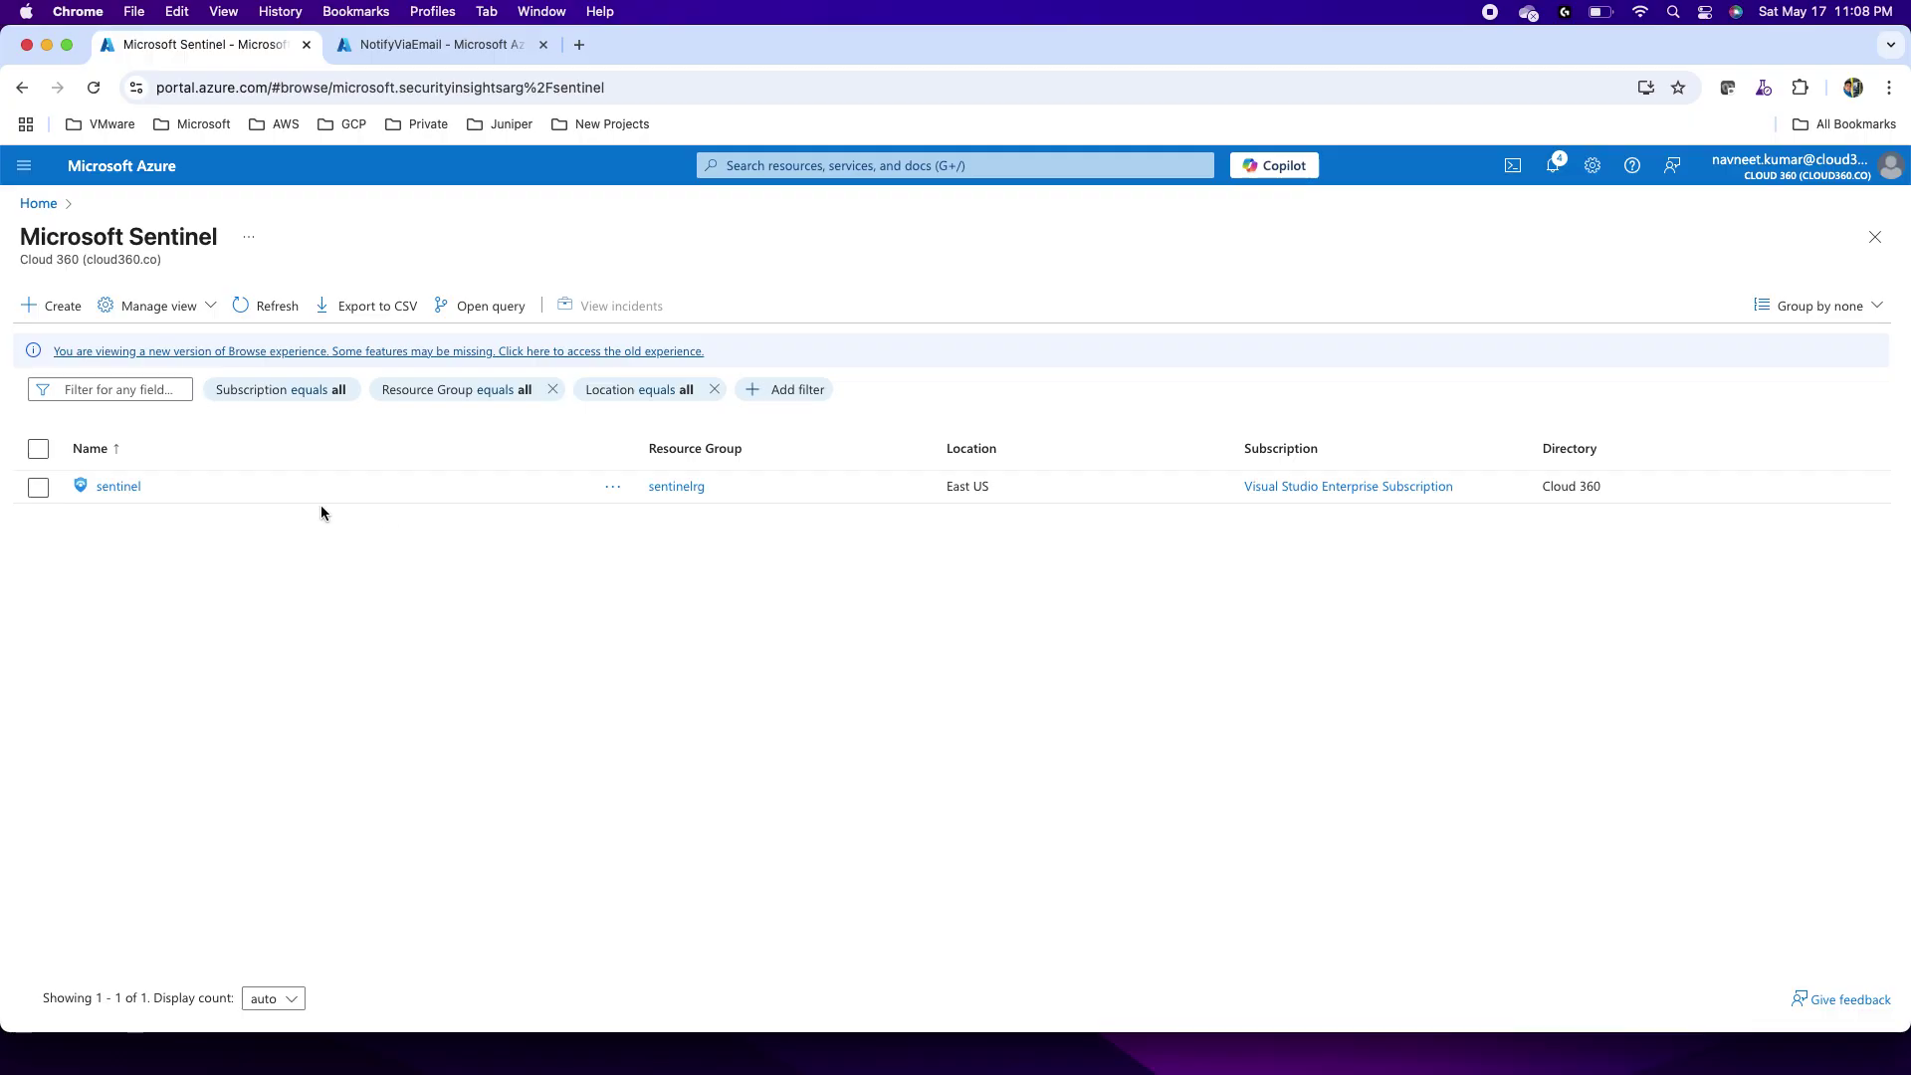
pyautogui.click(119, 488)
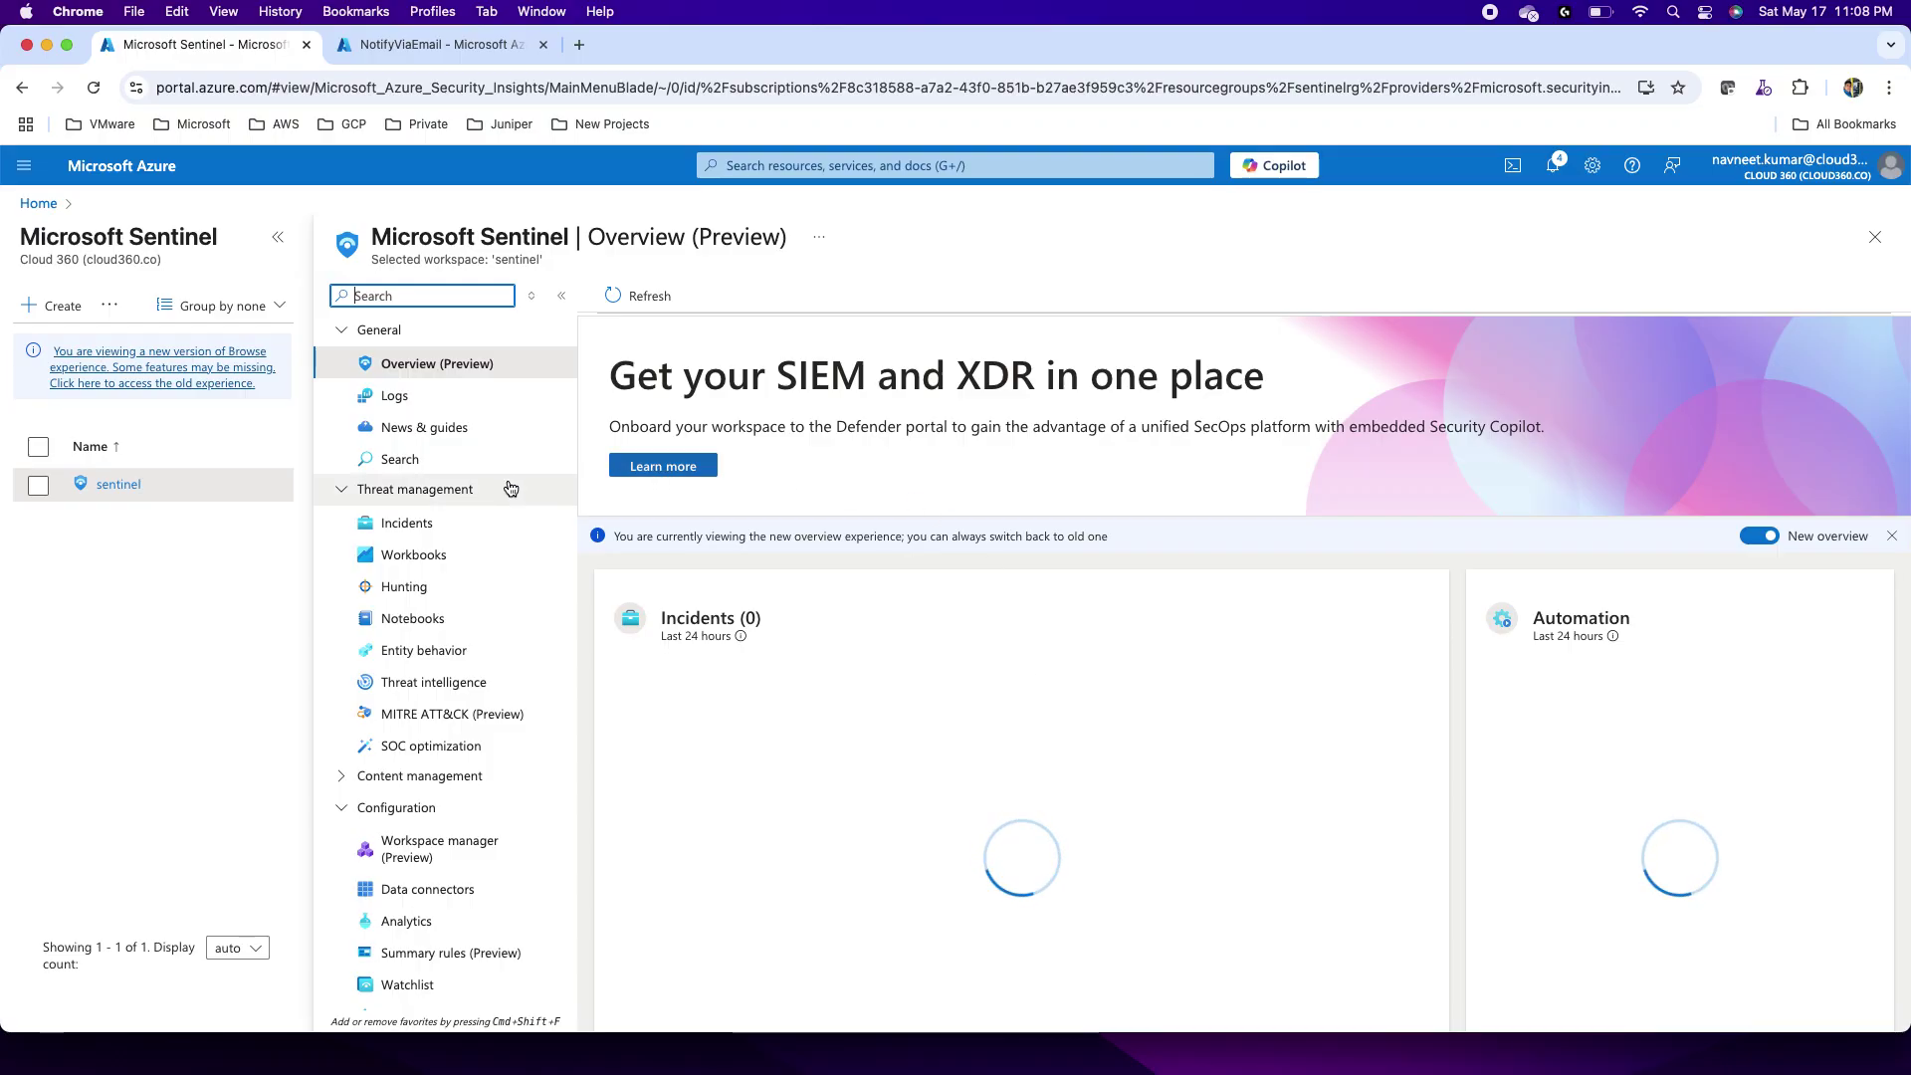
pyautogui.click(416, 525)
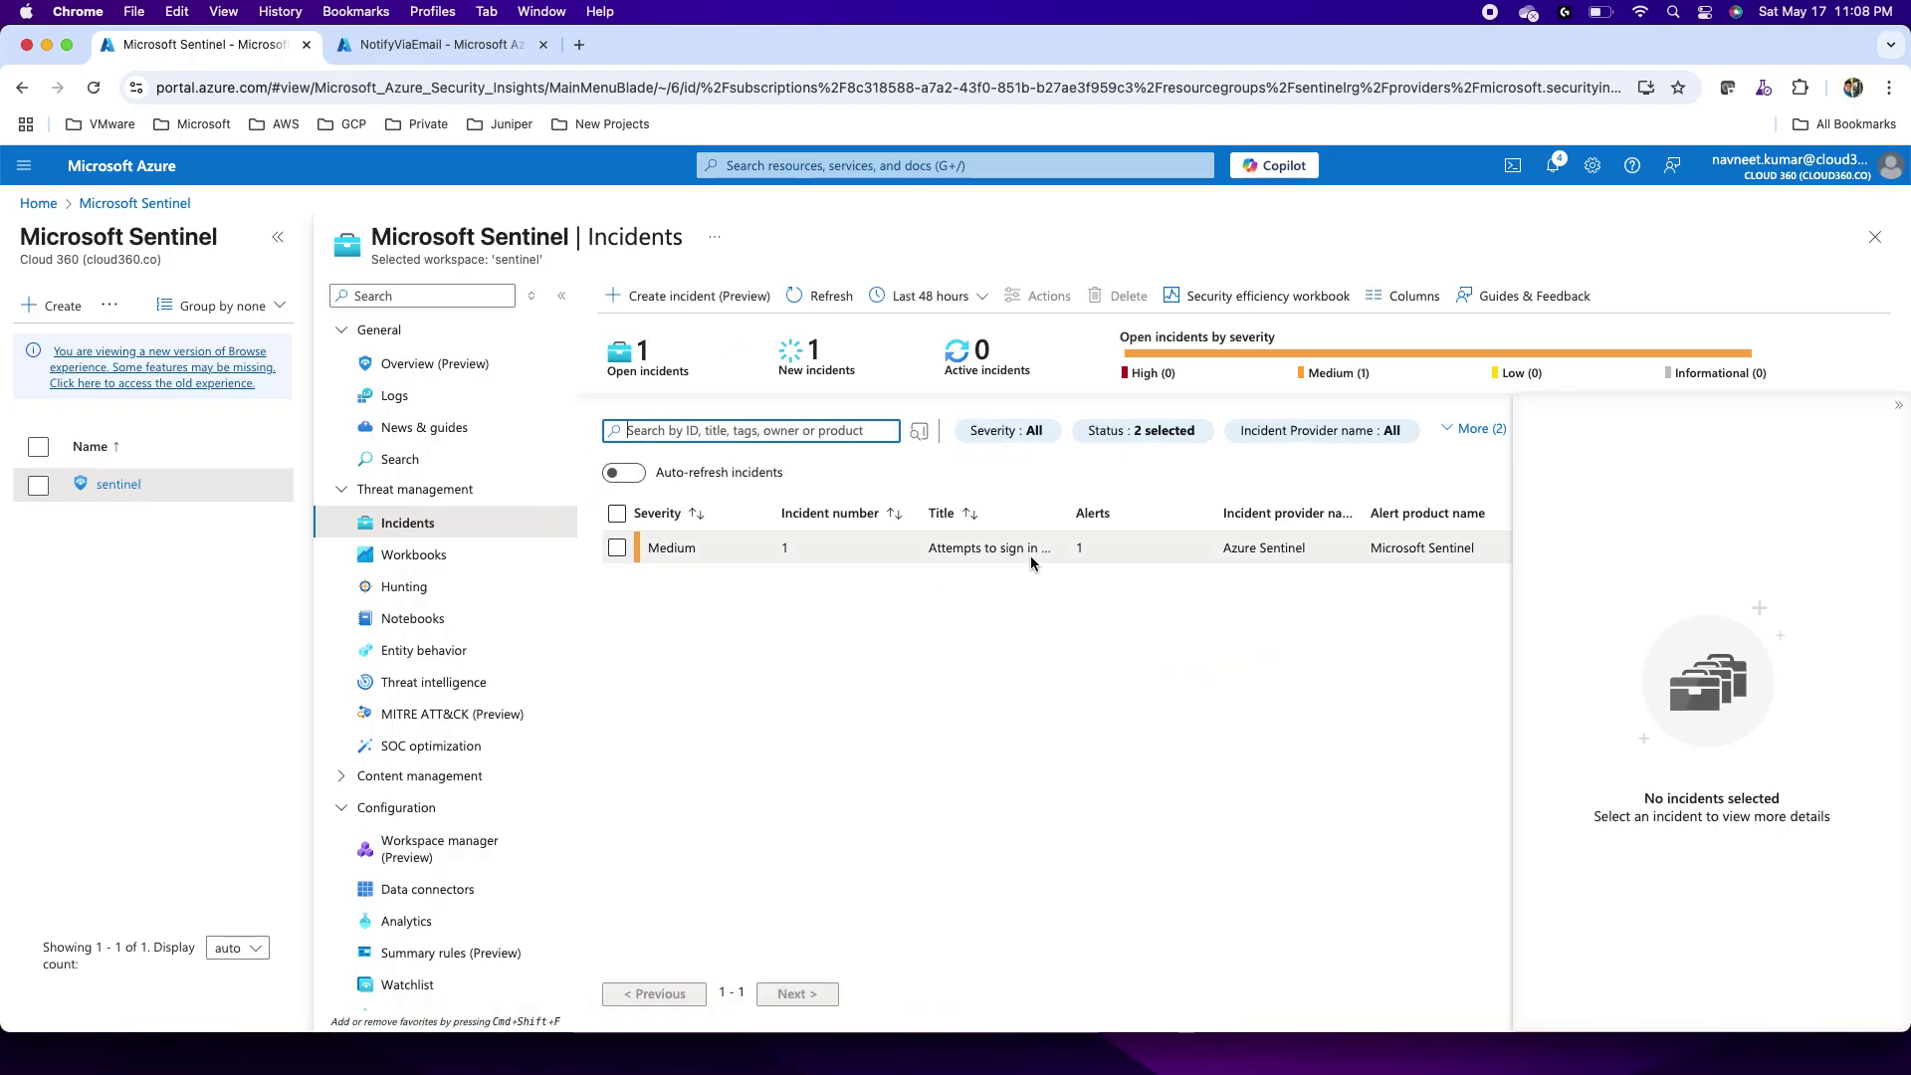
# Step: Check the sign-in incident's runnable playbooks and playbook runs, then close the Run playbook pane
pyautogui.click(953, 553)
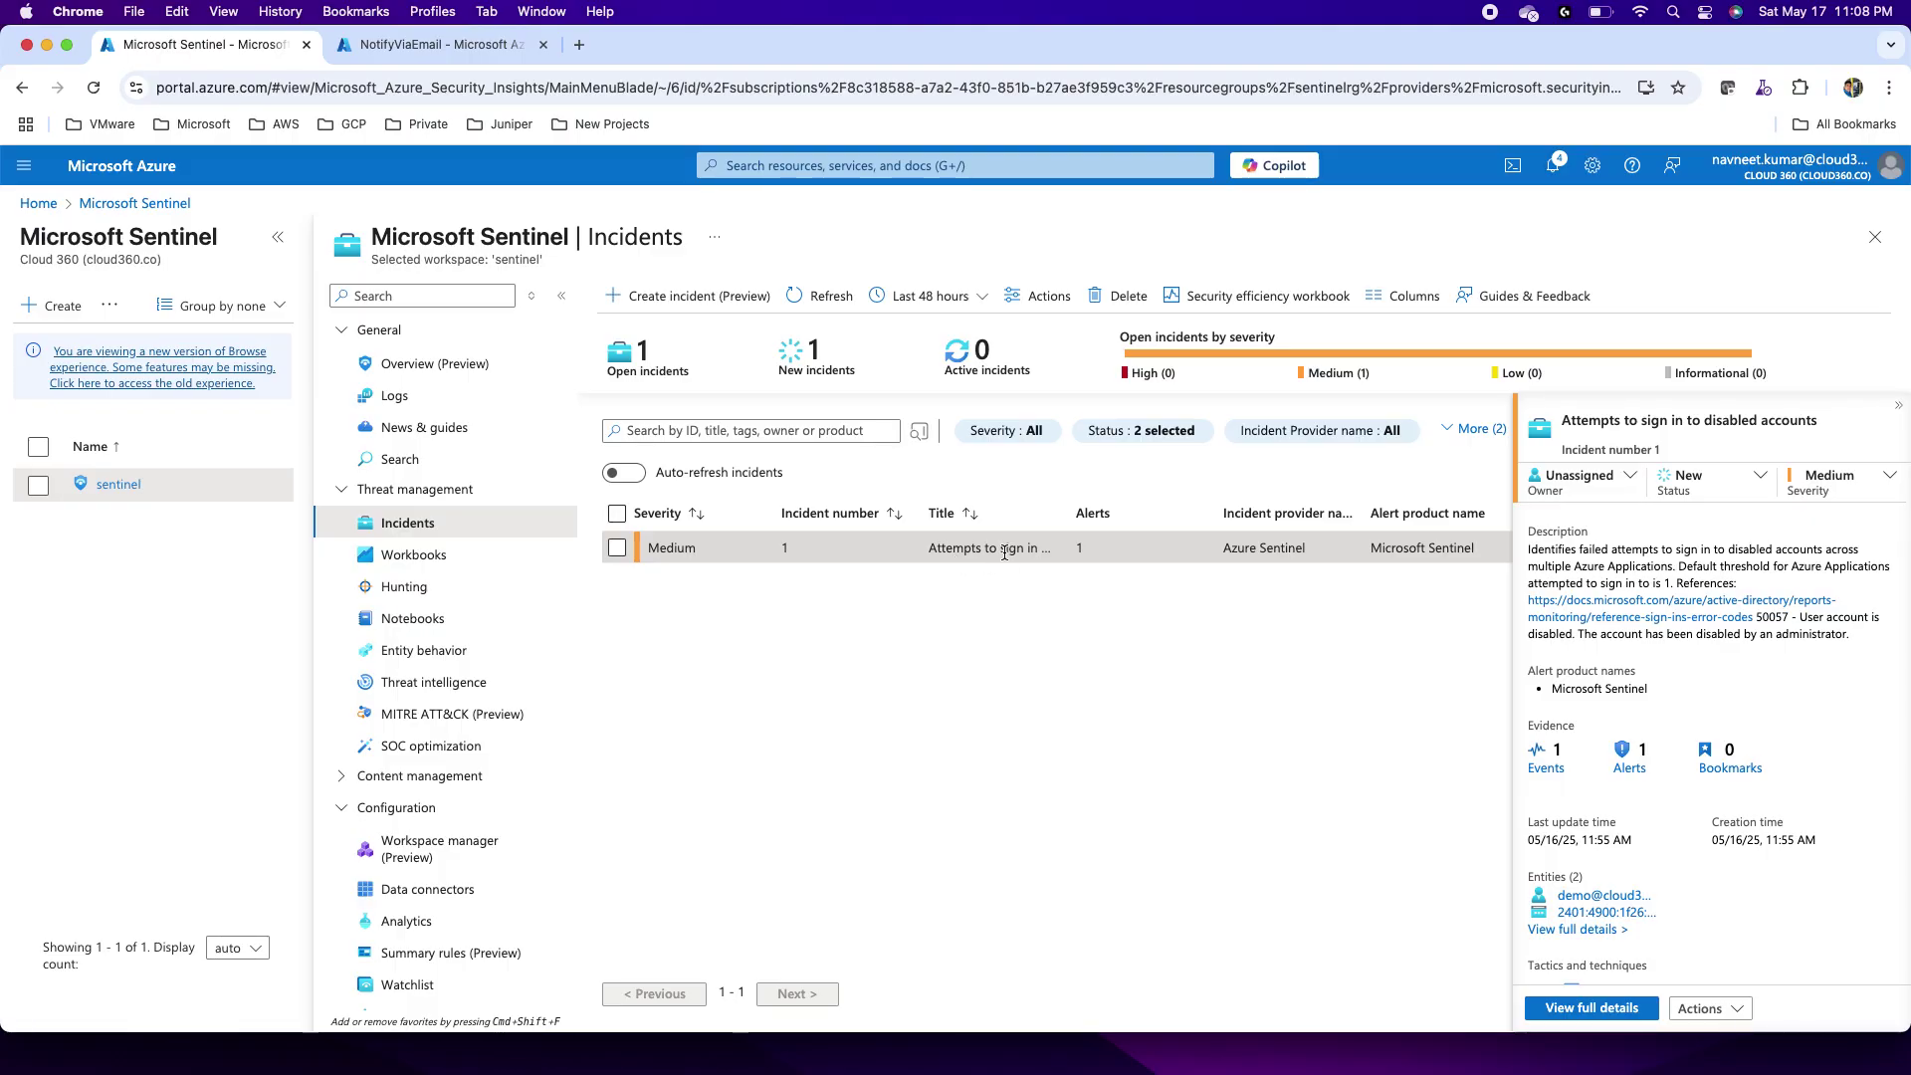
pyautogui.click(1727, 1012)
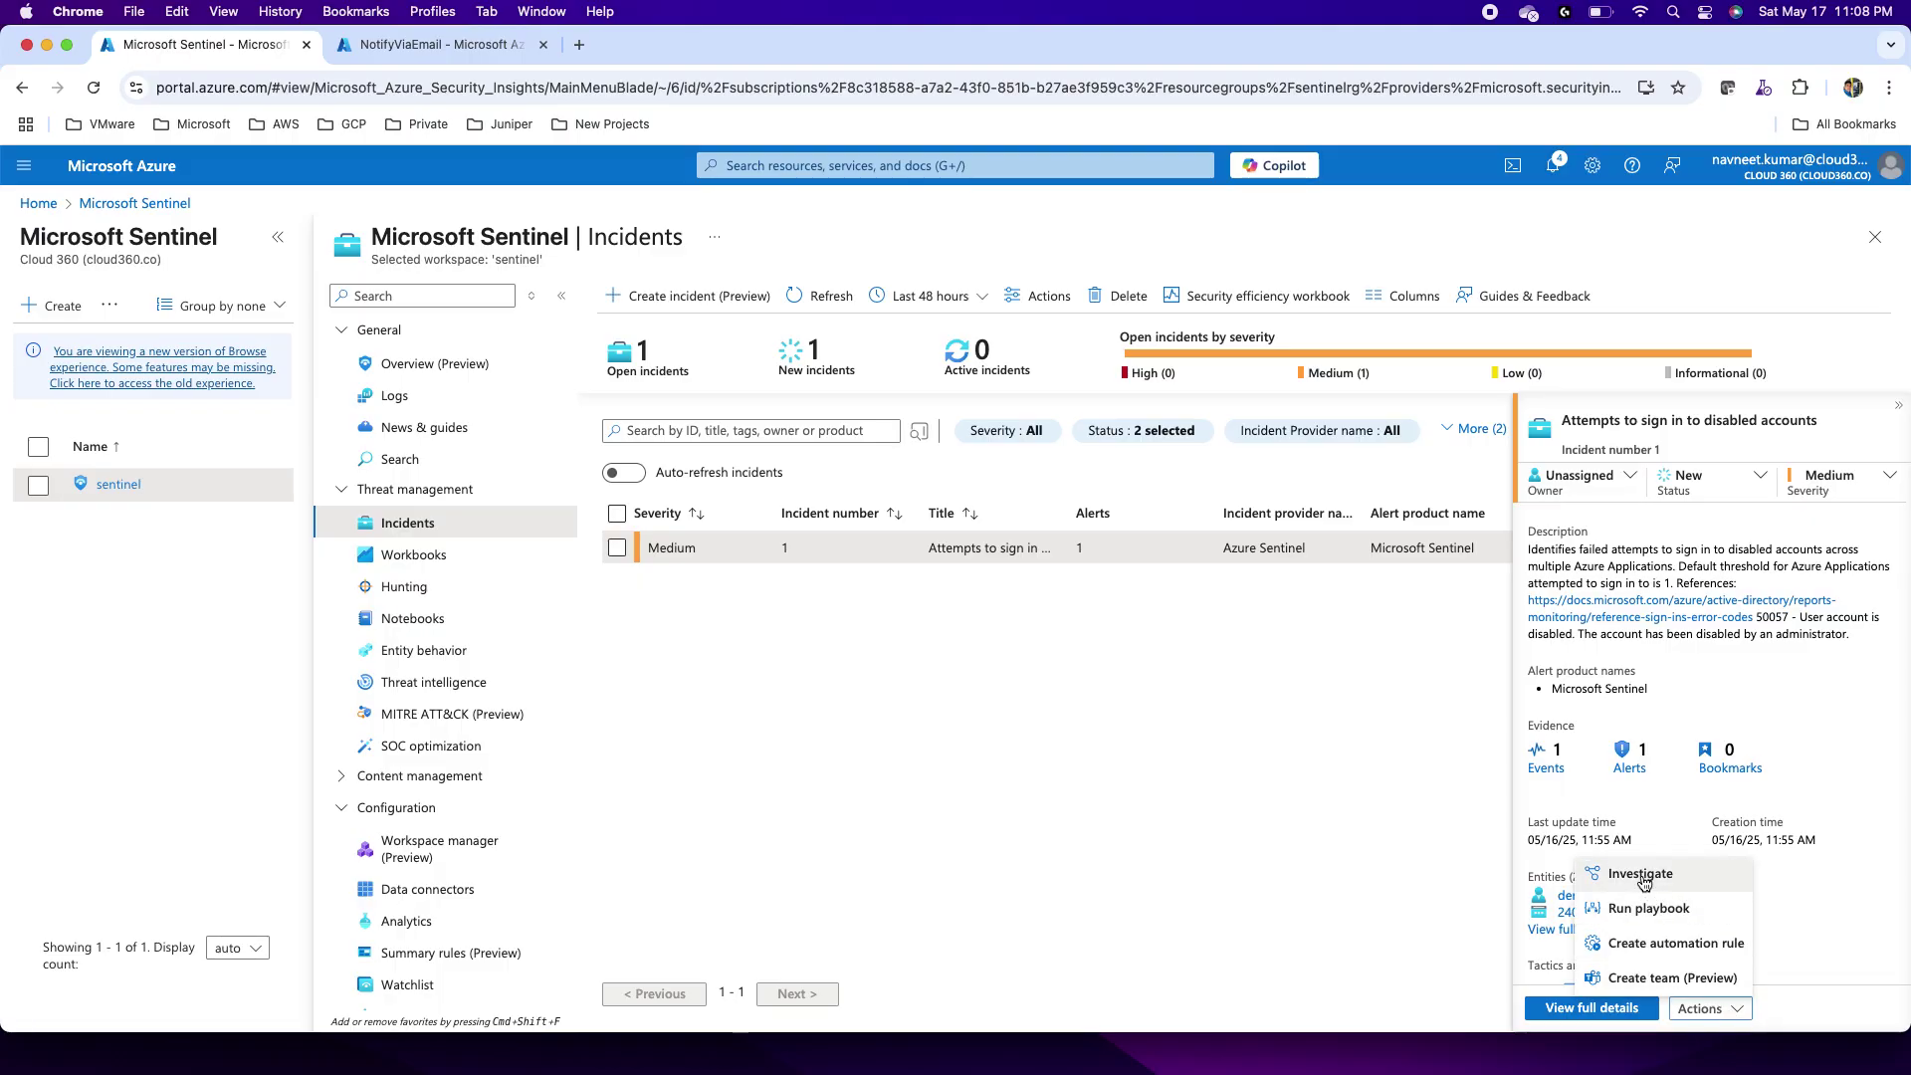
pyautogui.click(1652, 909)
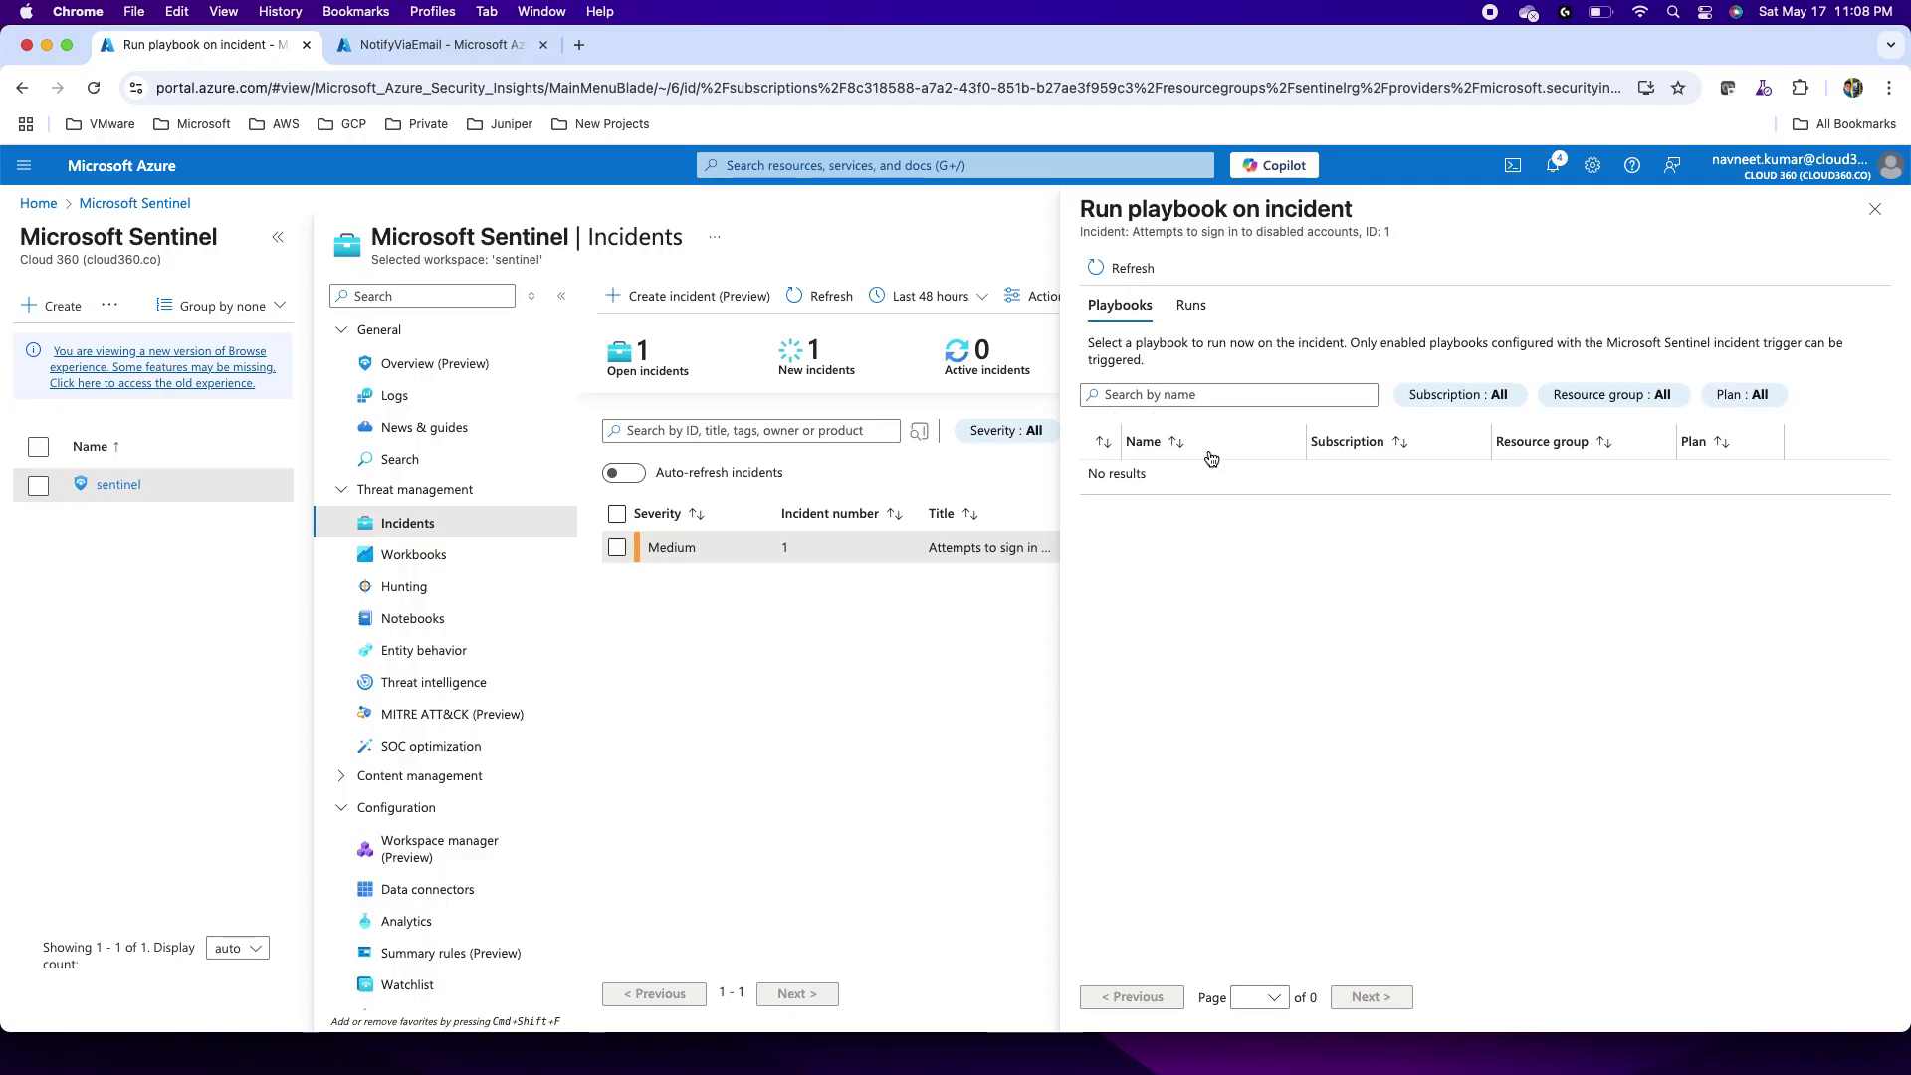
pyautogui.click(1117, 269)
pyautogui.click(1190, 306)
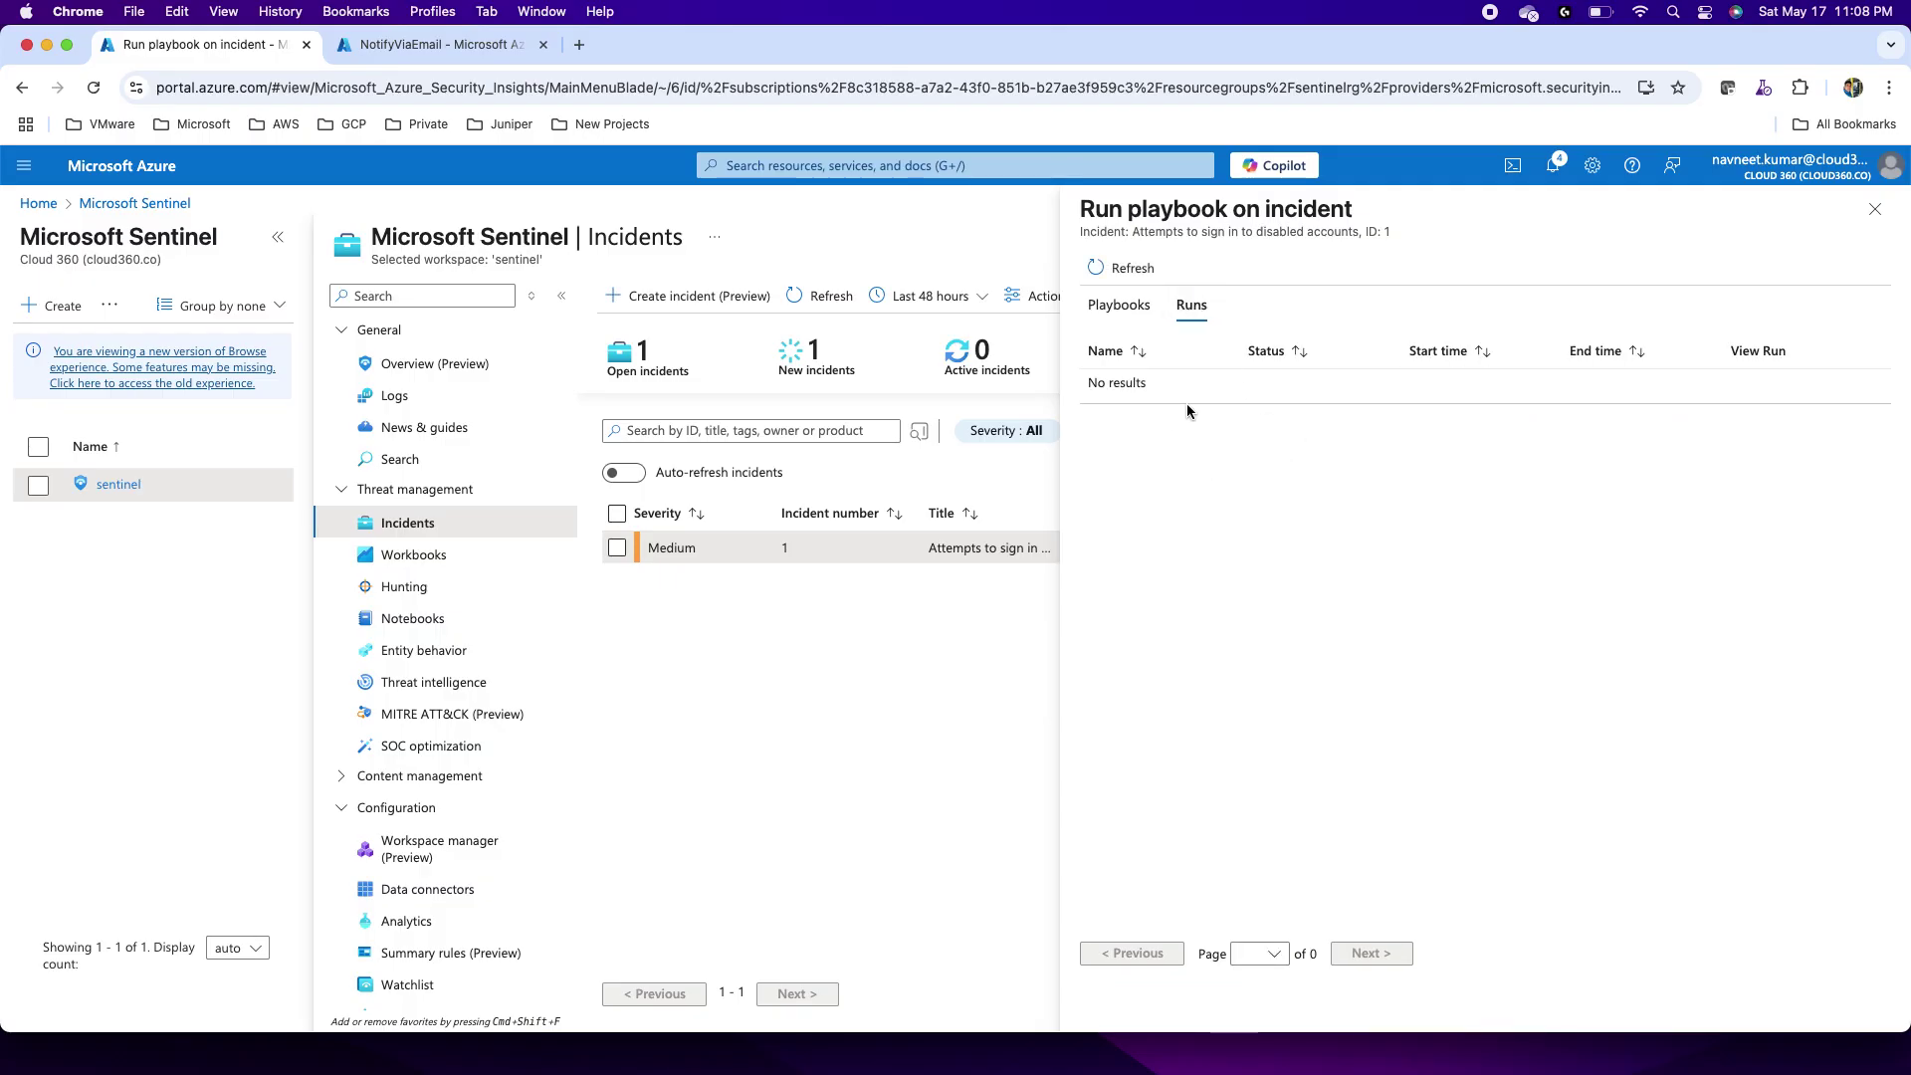
pyautogui.click(1123, 269)
pyautogui.click(1875, 209)
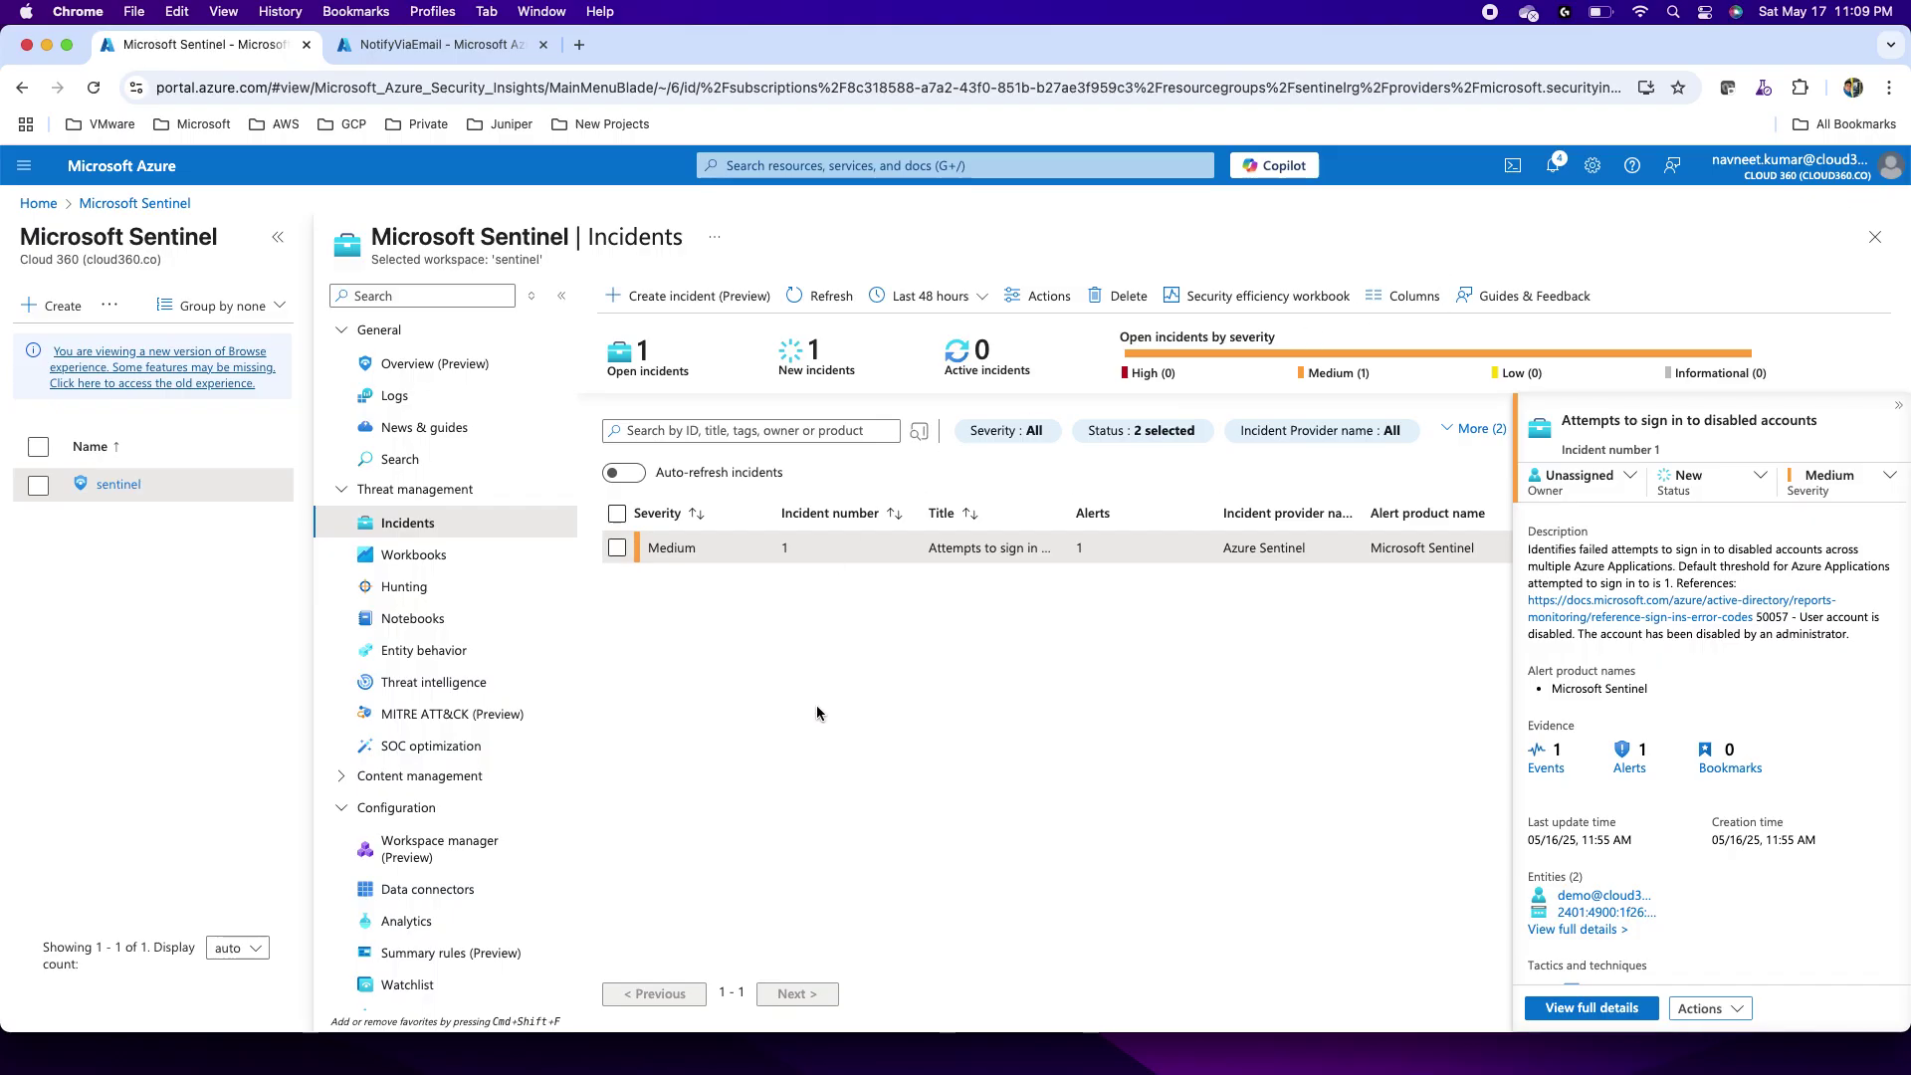
pyautogui.click(931, 296)
pyautogui.click(931, 296)
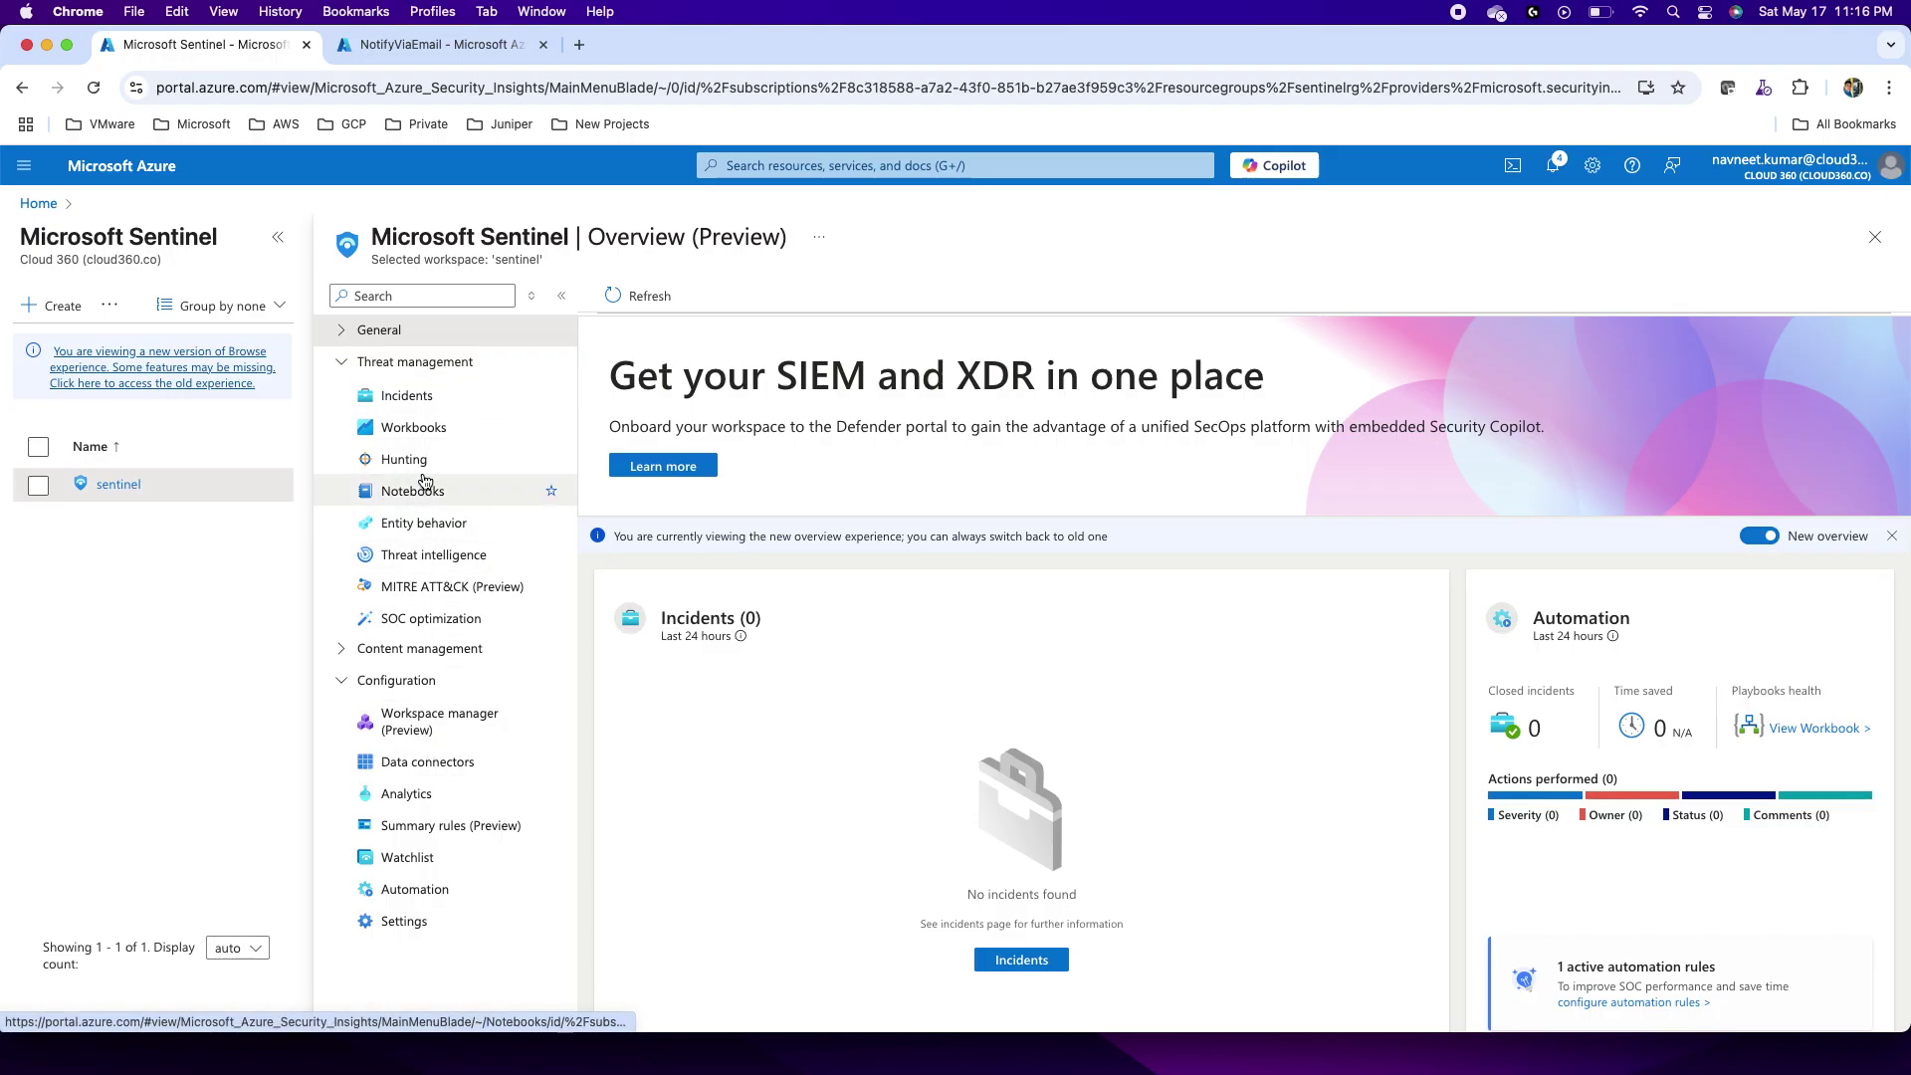
# Step: View incident 2's disabled-account sign-in alert in Logs
pyautogui.click(416, 408)
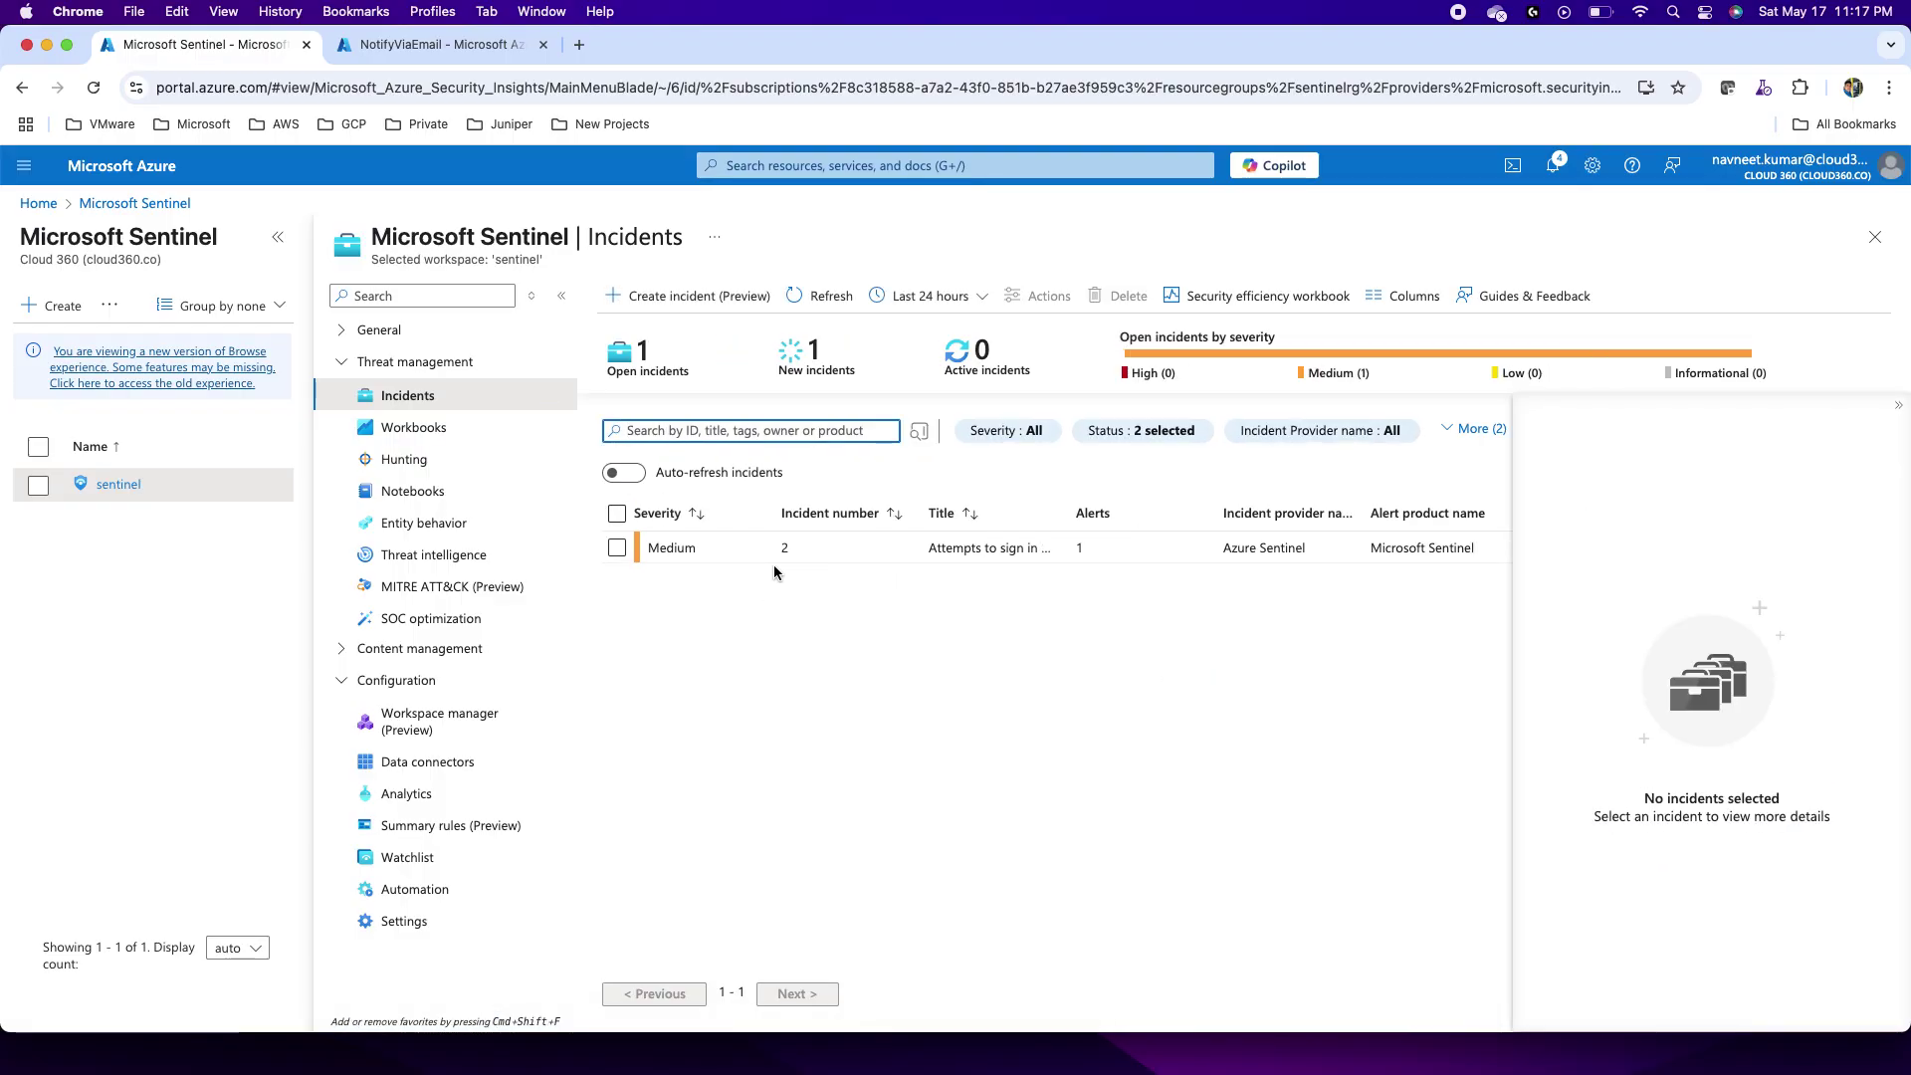
pyautogui.click(984, 550)
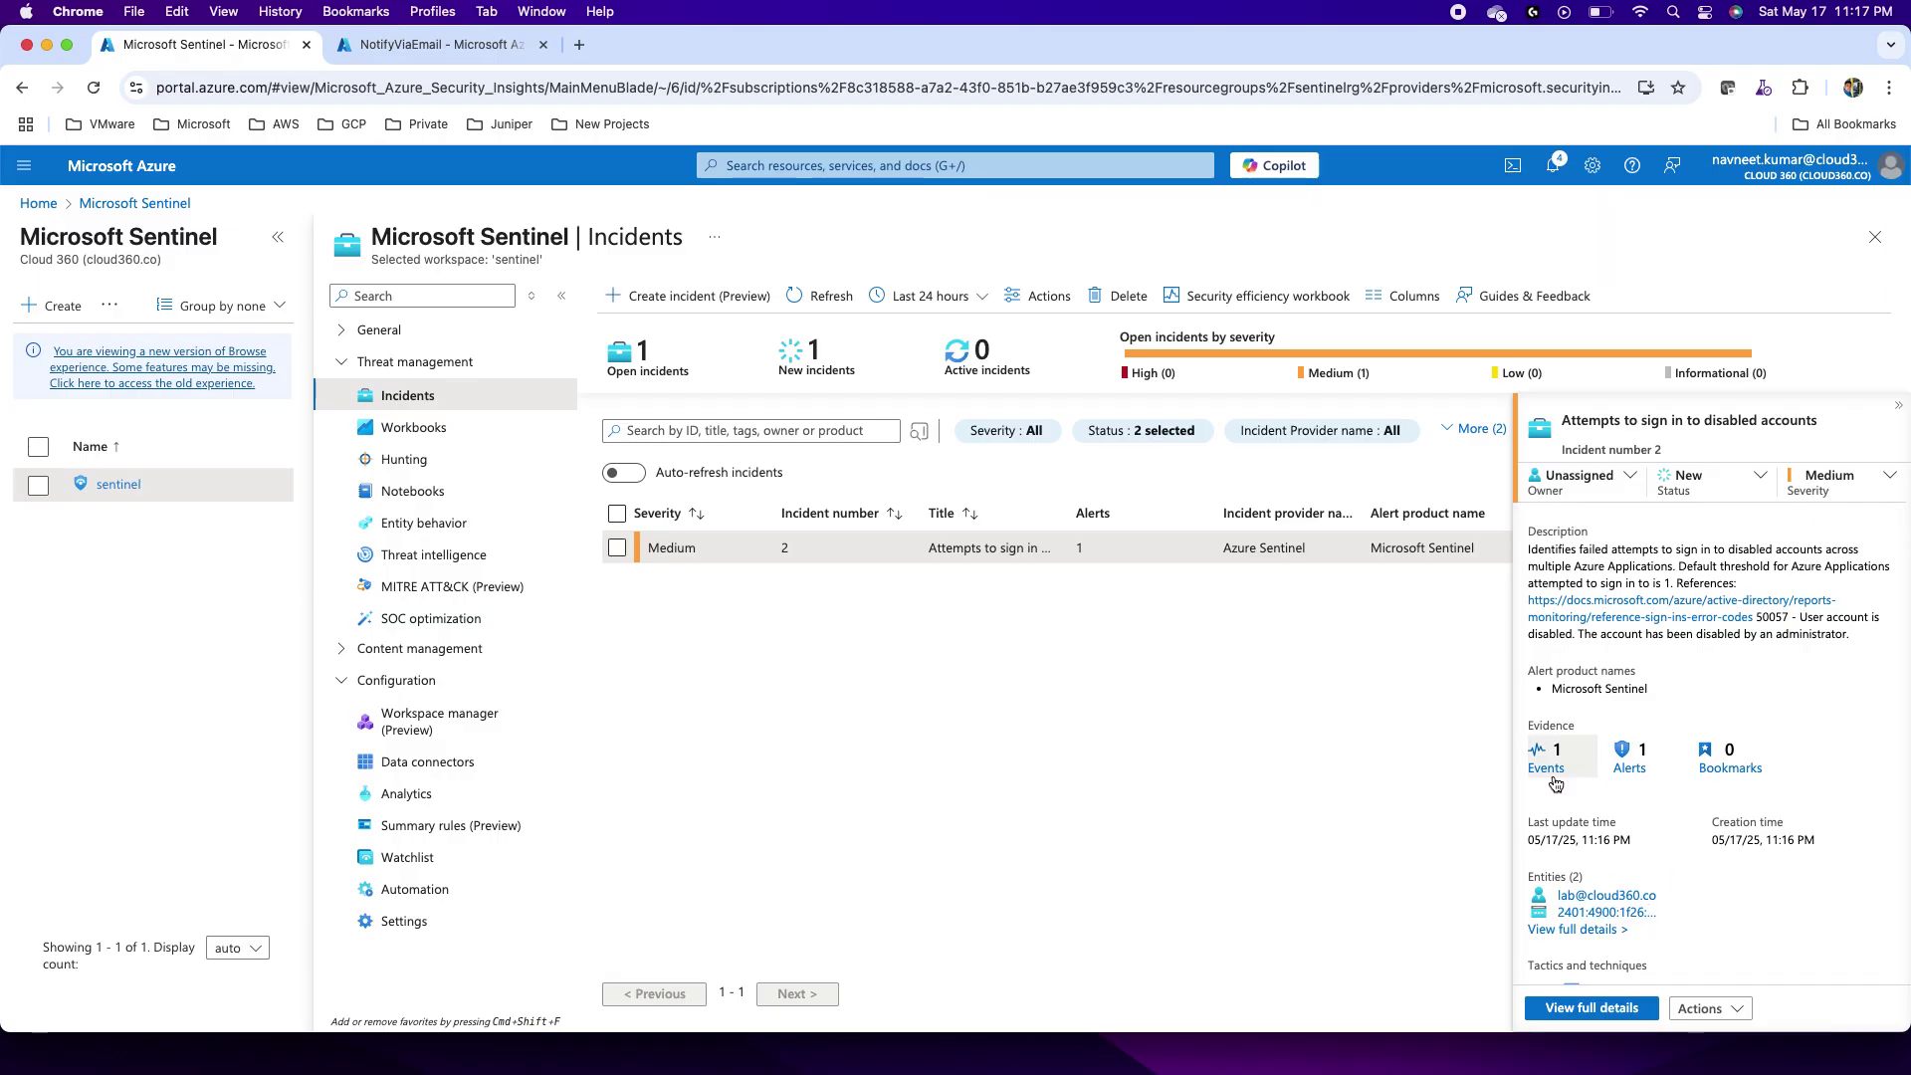
pyautogui.click(1630, 758)
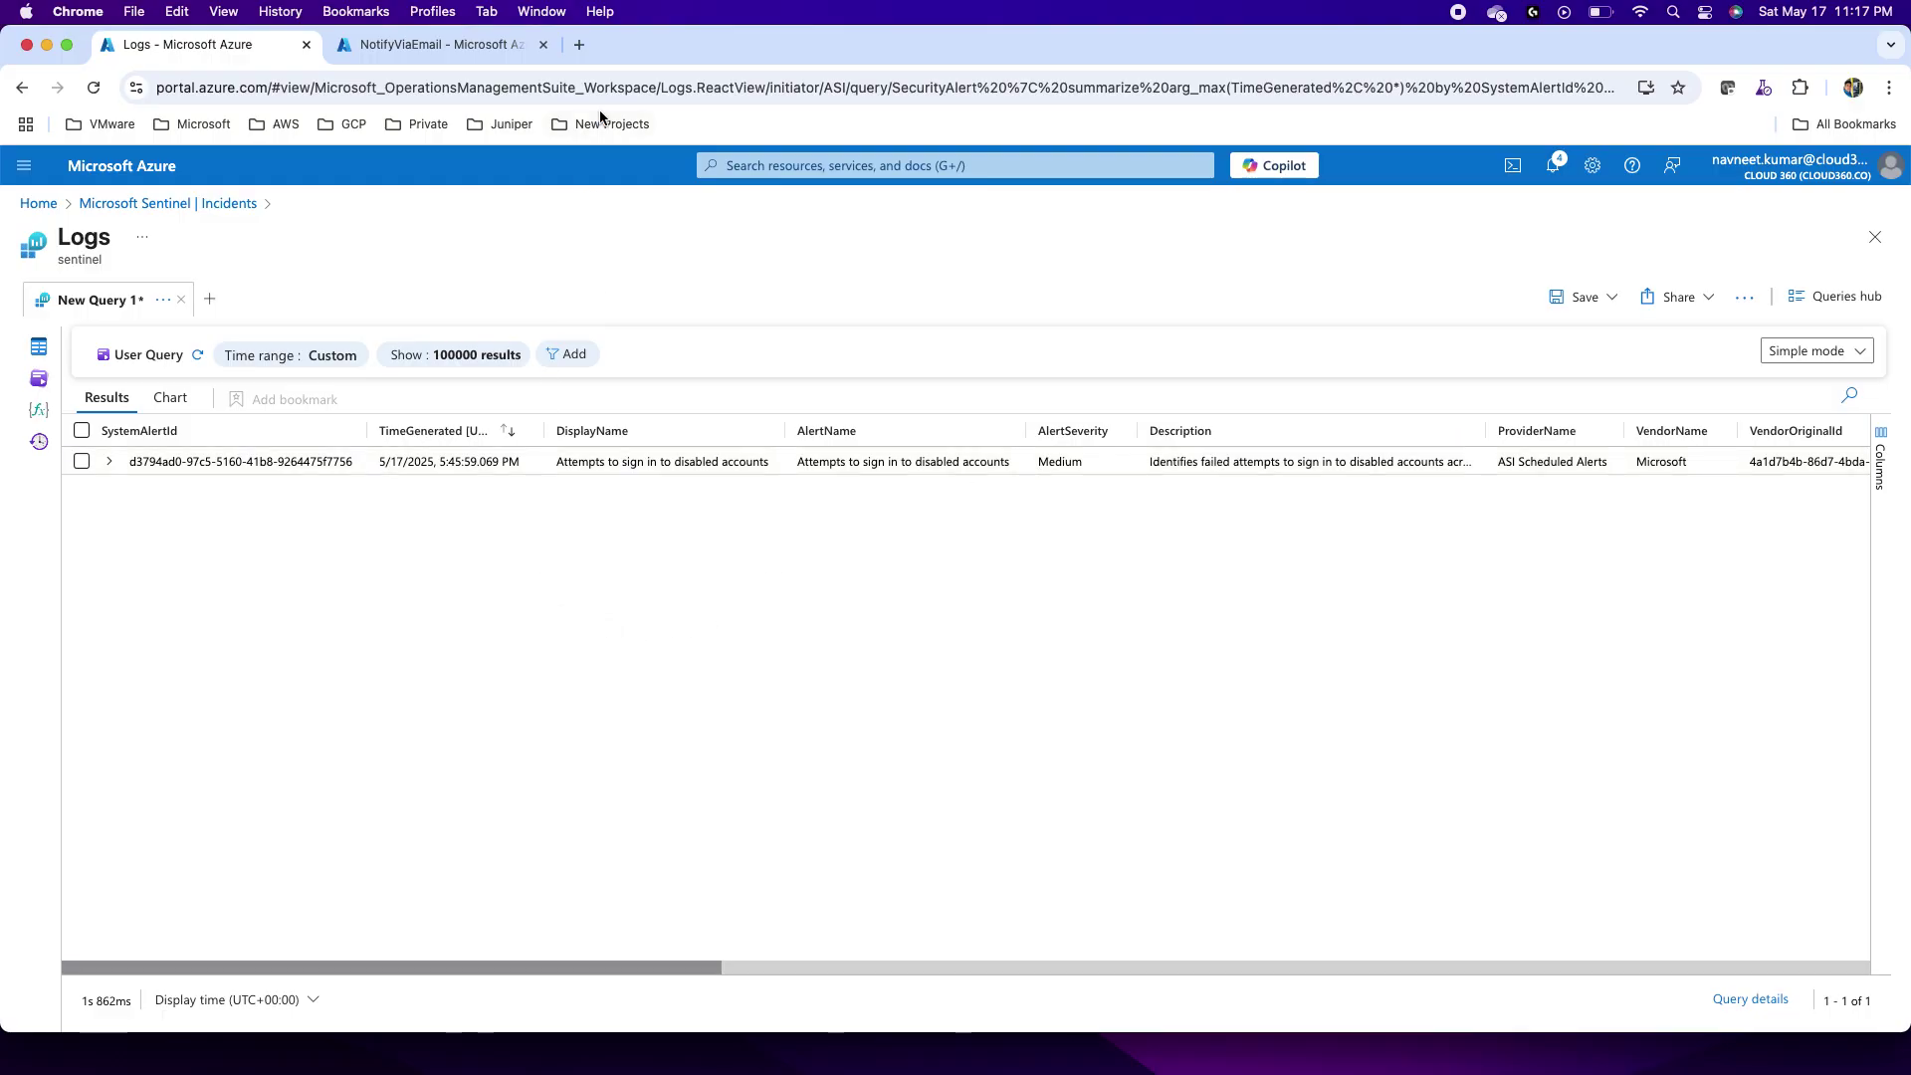
# Step: Load gmail.com in a new browser tab
pyautogui.click(579, 44)
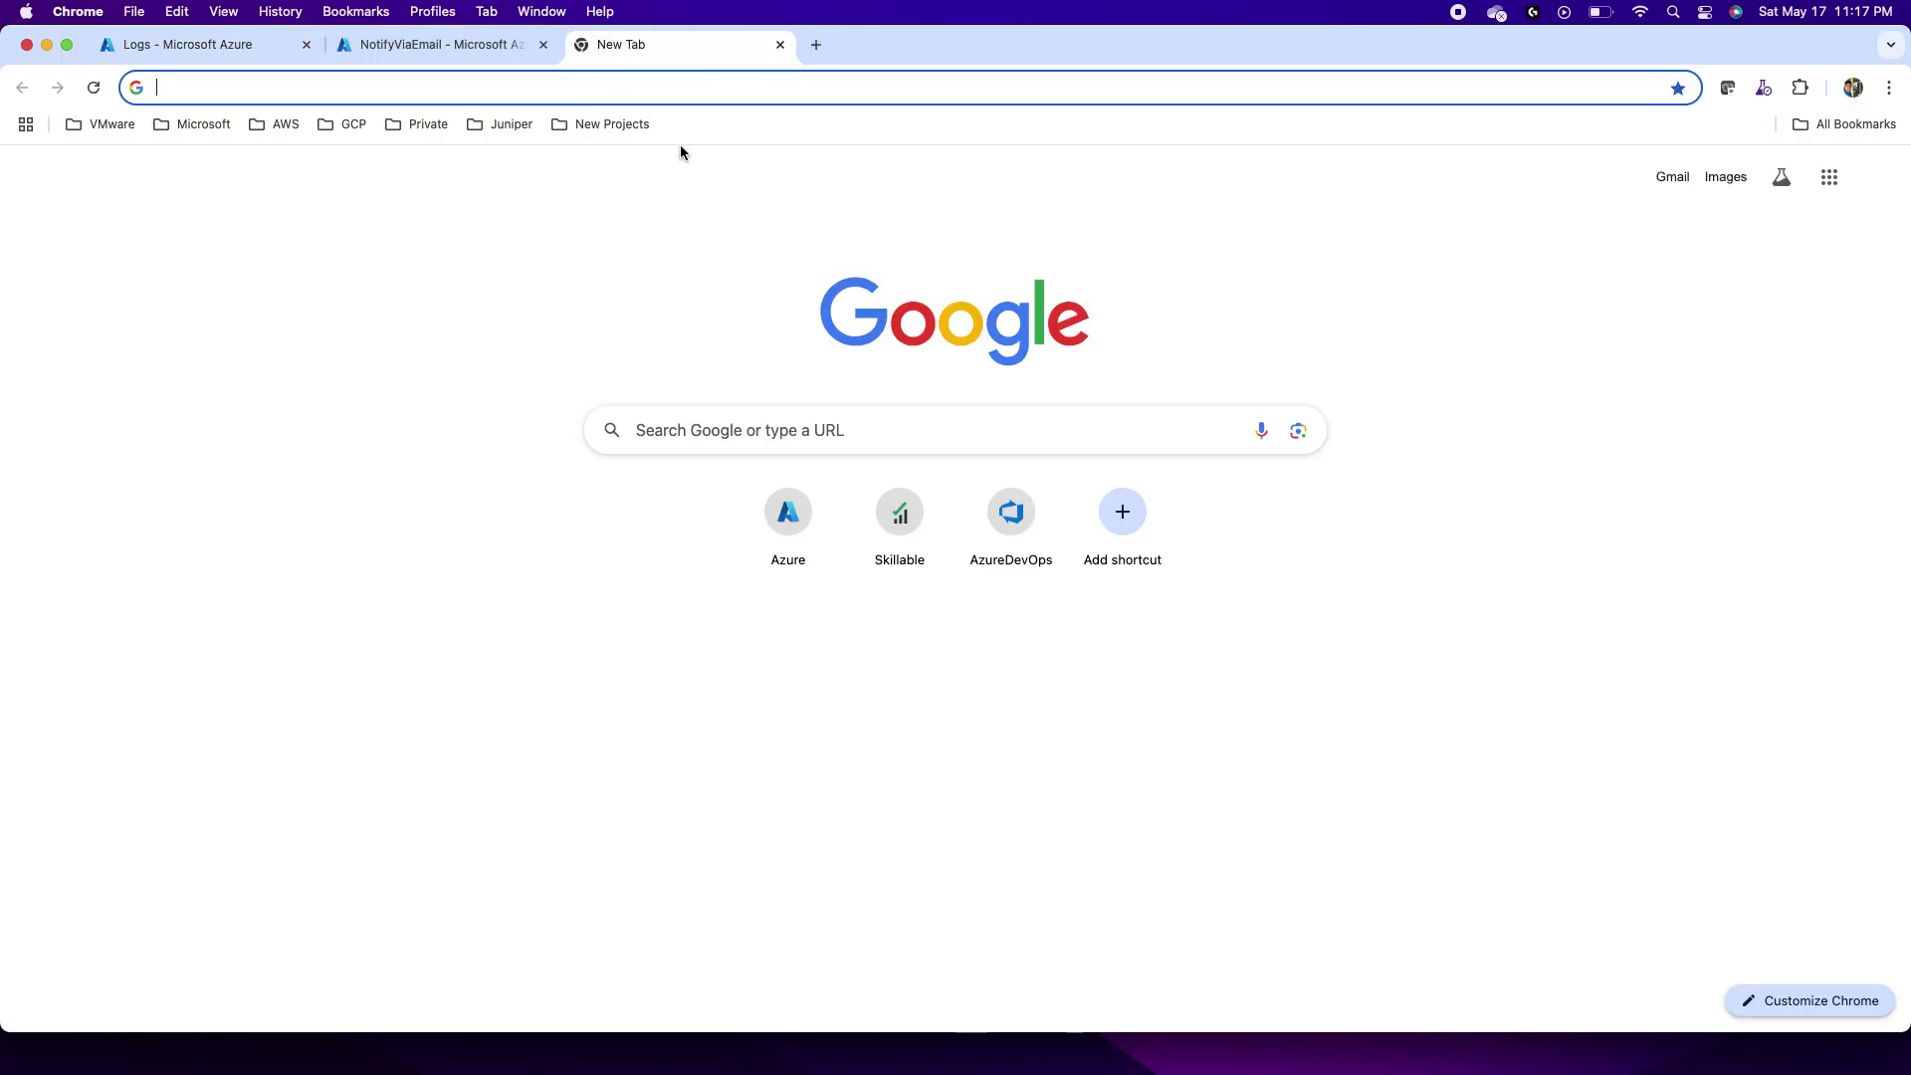
pyautogui.write('gmail.com')
pyautogui.press('Return')
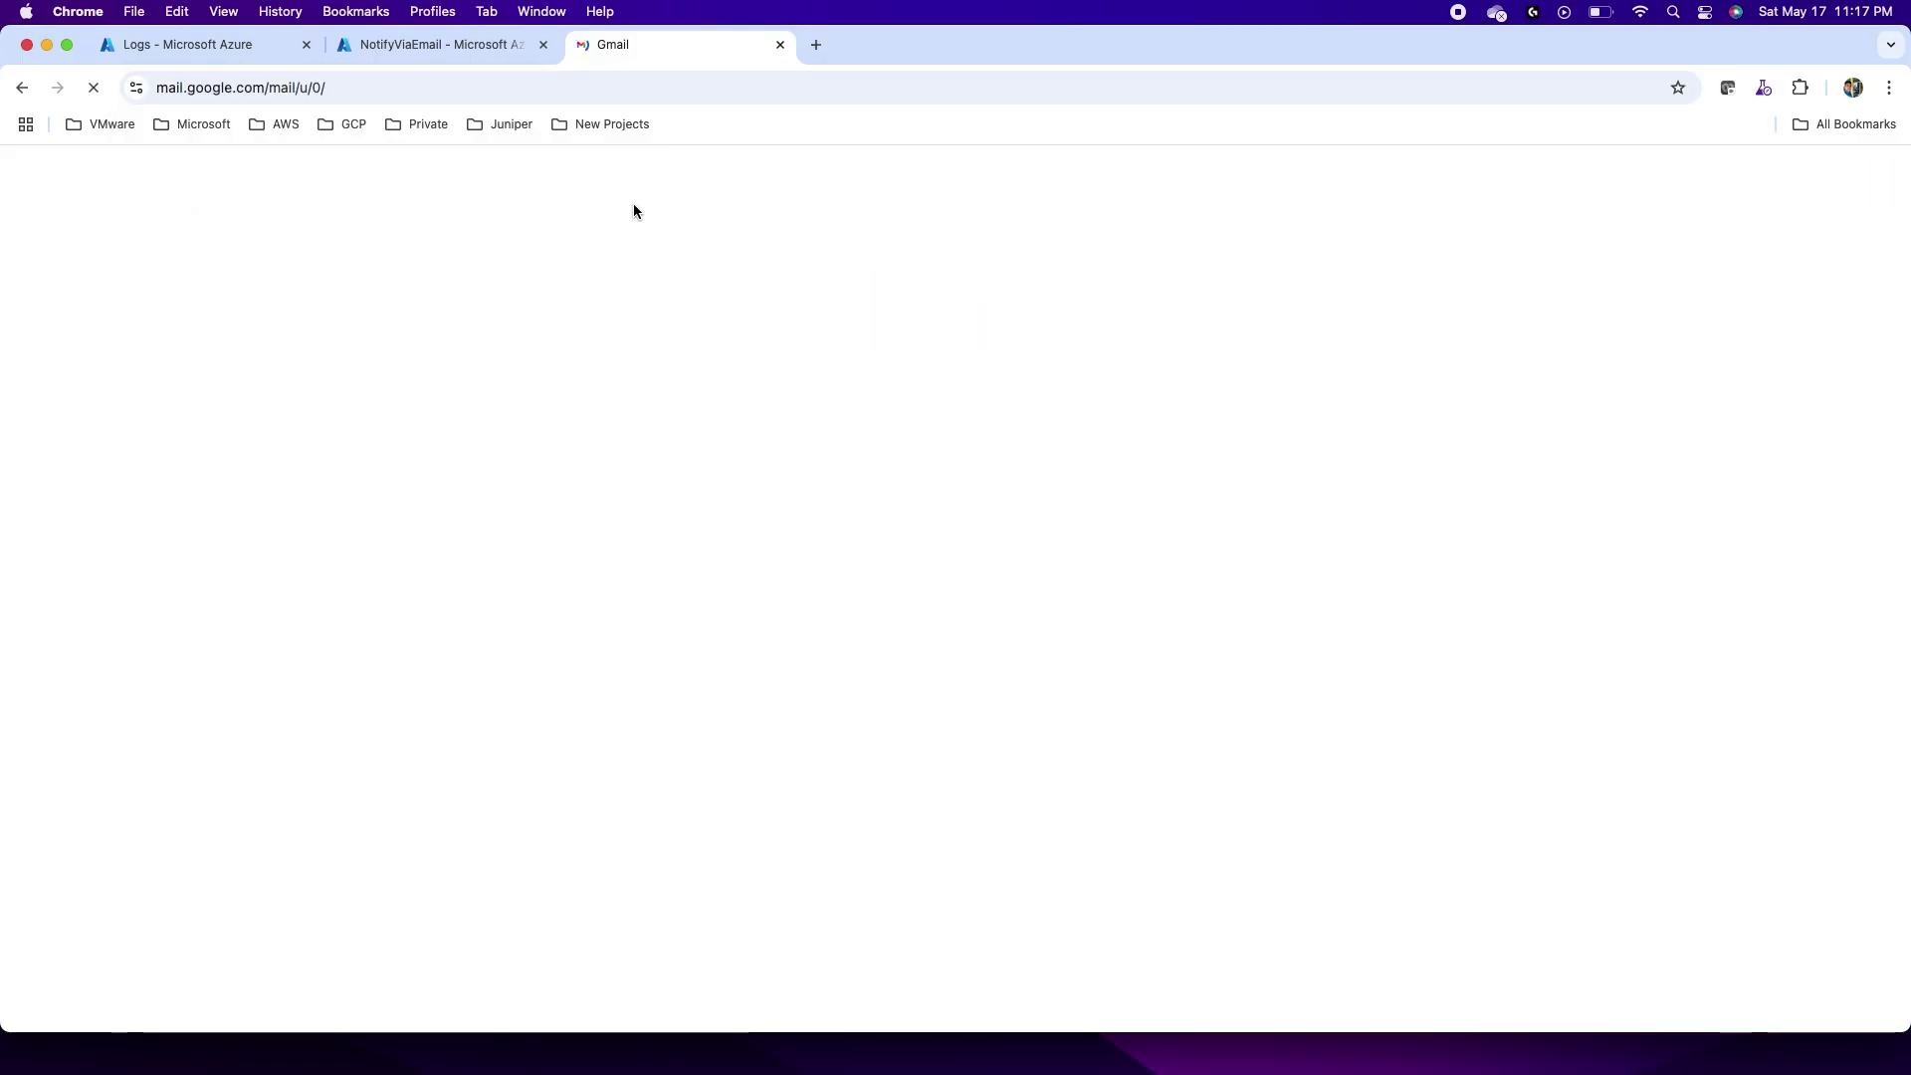